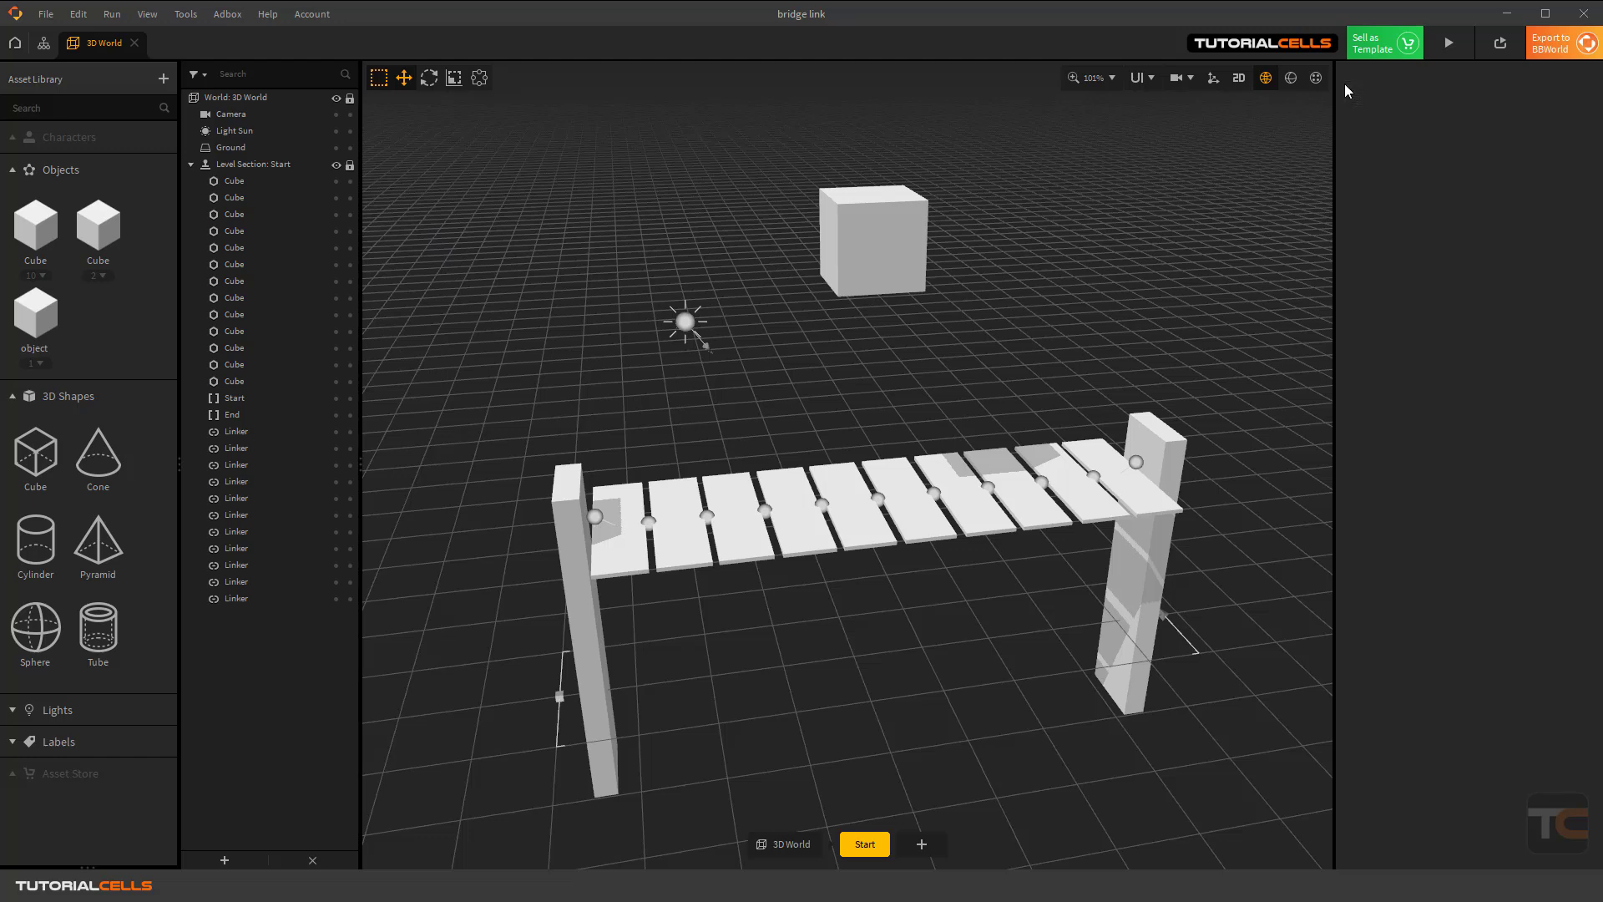
# Preview the existing bridge project to see how the linked planks behave, and close the preview.
pyautogui.click(1448, 43)
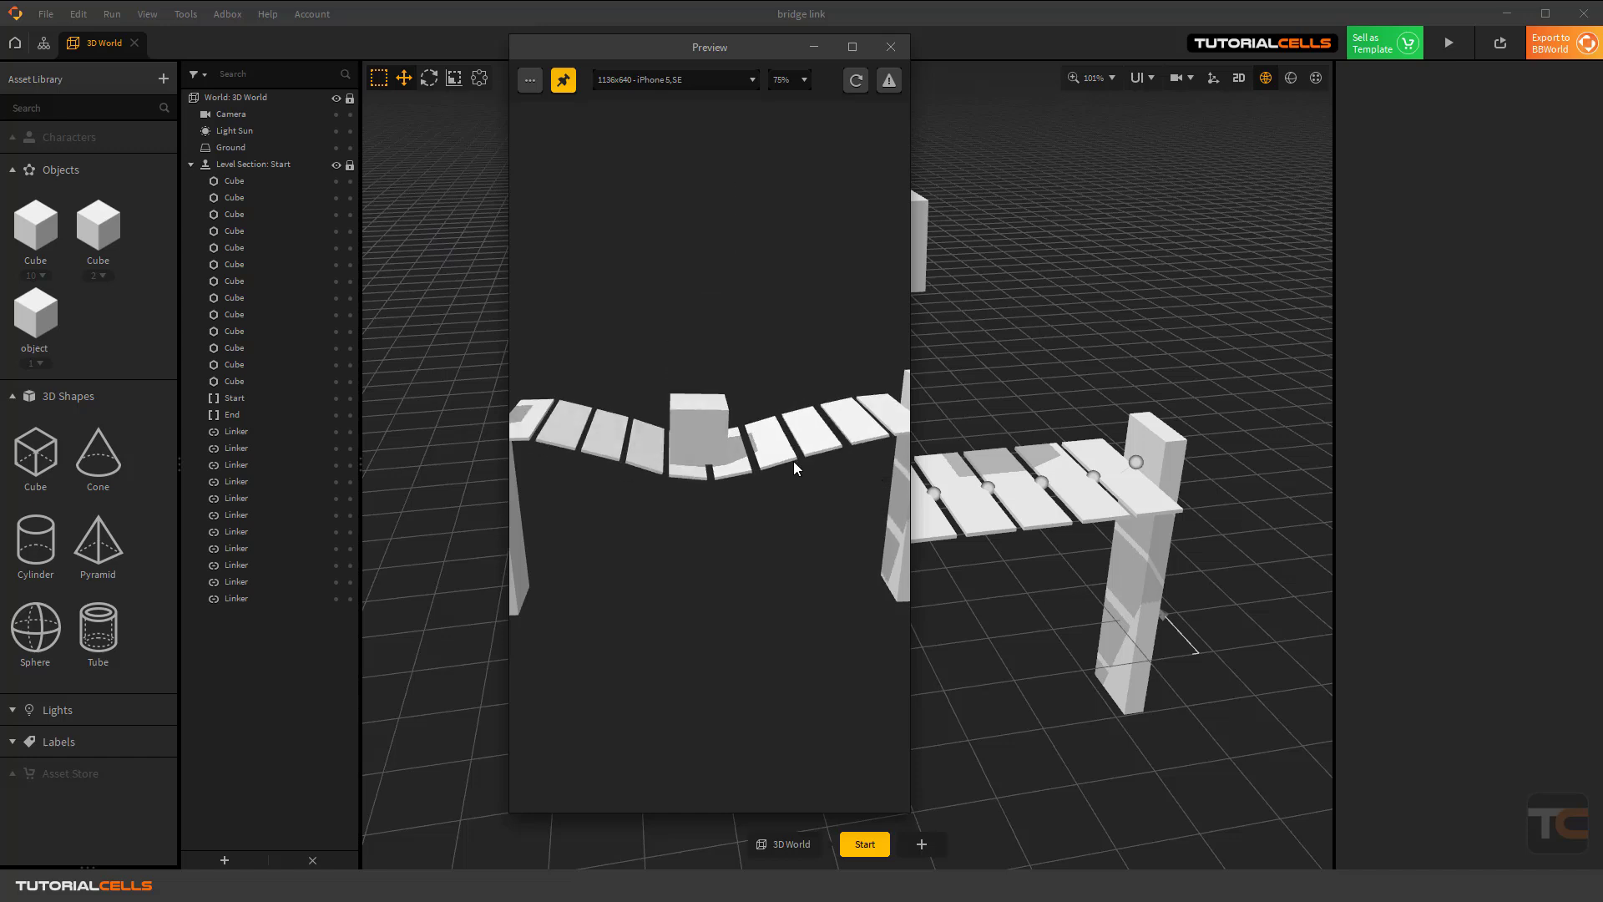
pyautogui.click(889, 46)
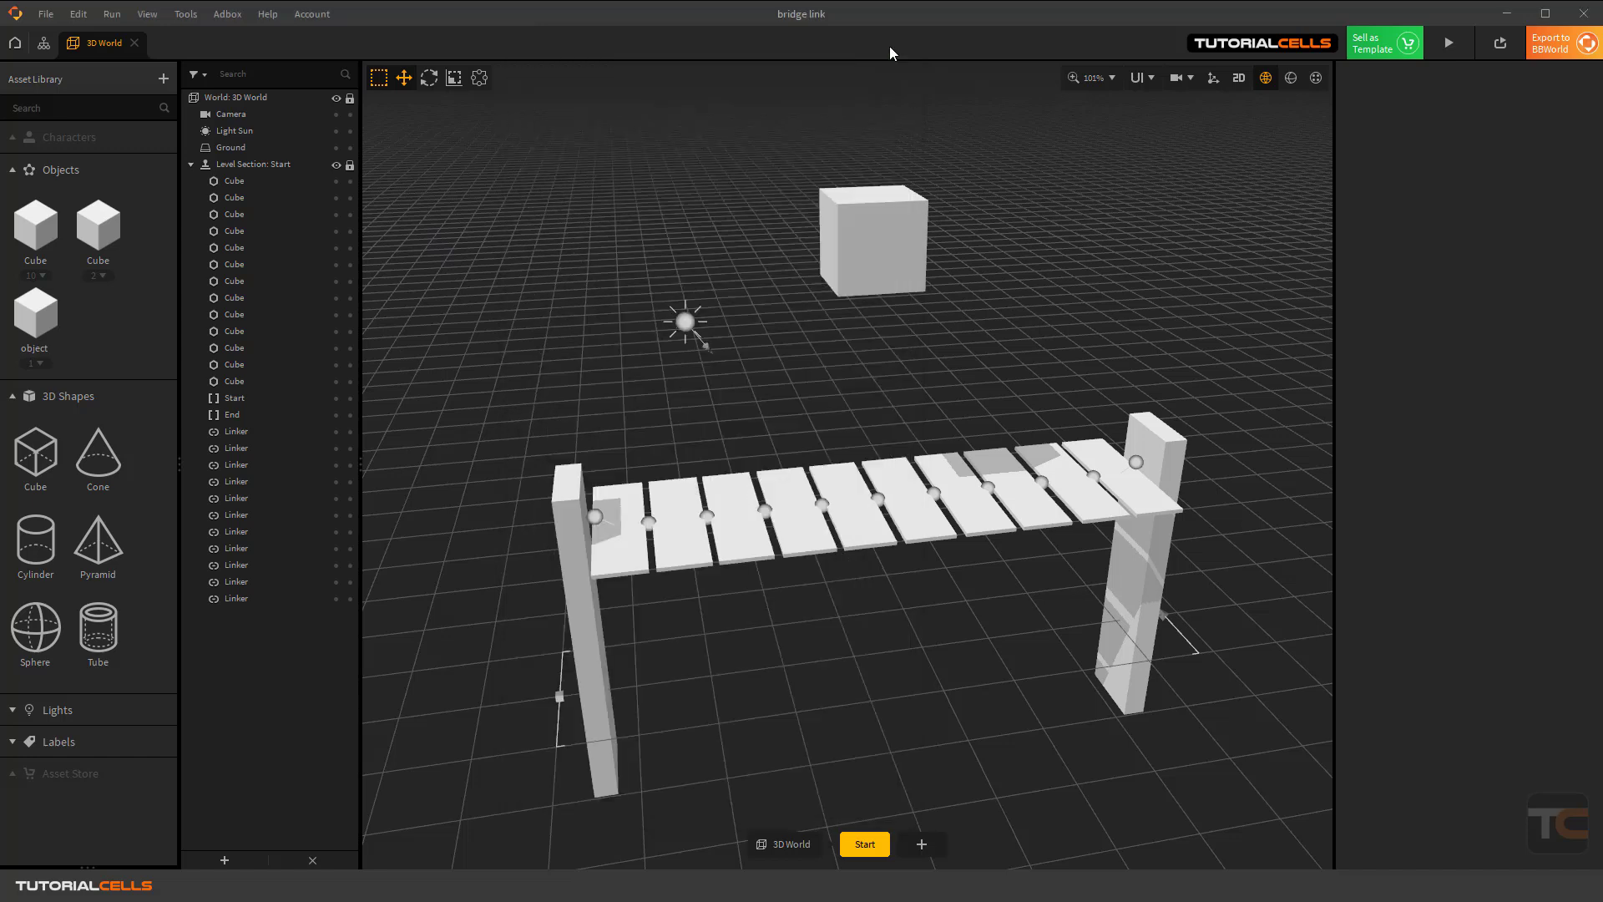
# Create a new project based on the default 3D world.
pyautogui.click(45, 14)
pyautogui.click(63, 41)
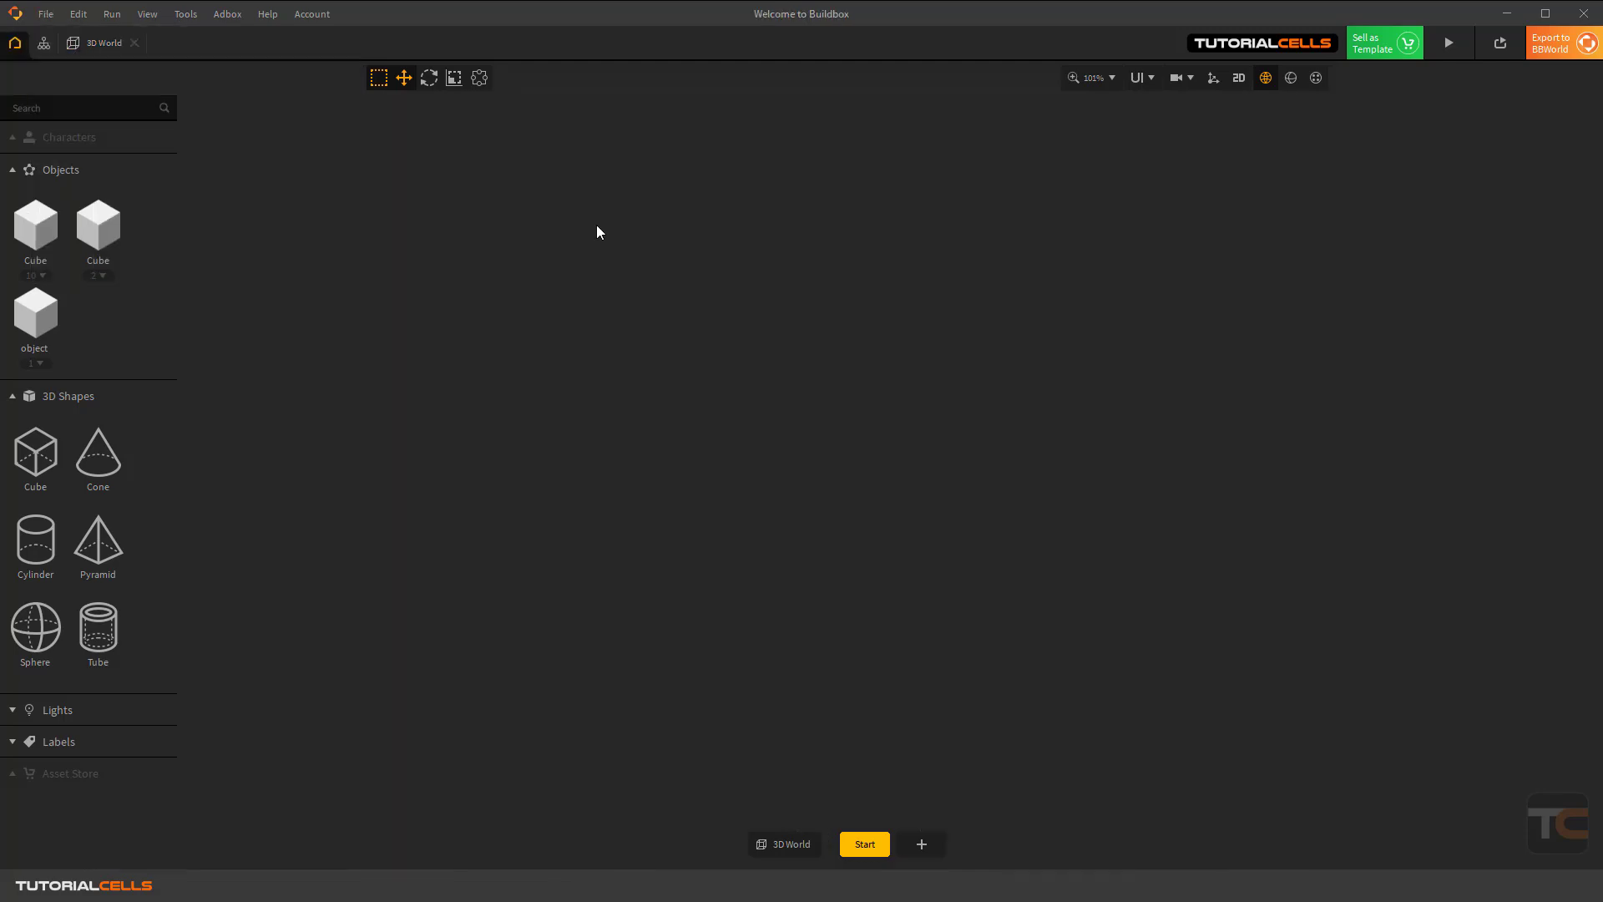
pyautogui.click(839, 312)
pyautogui.click(795, 434)
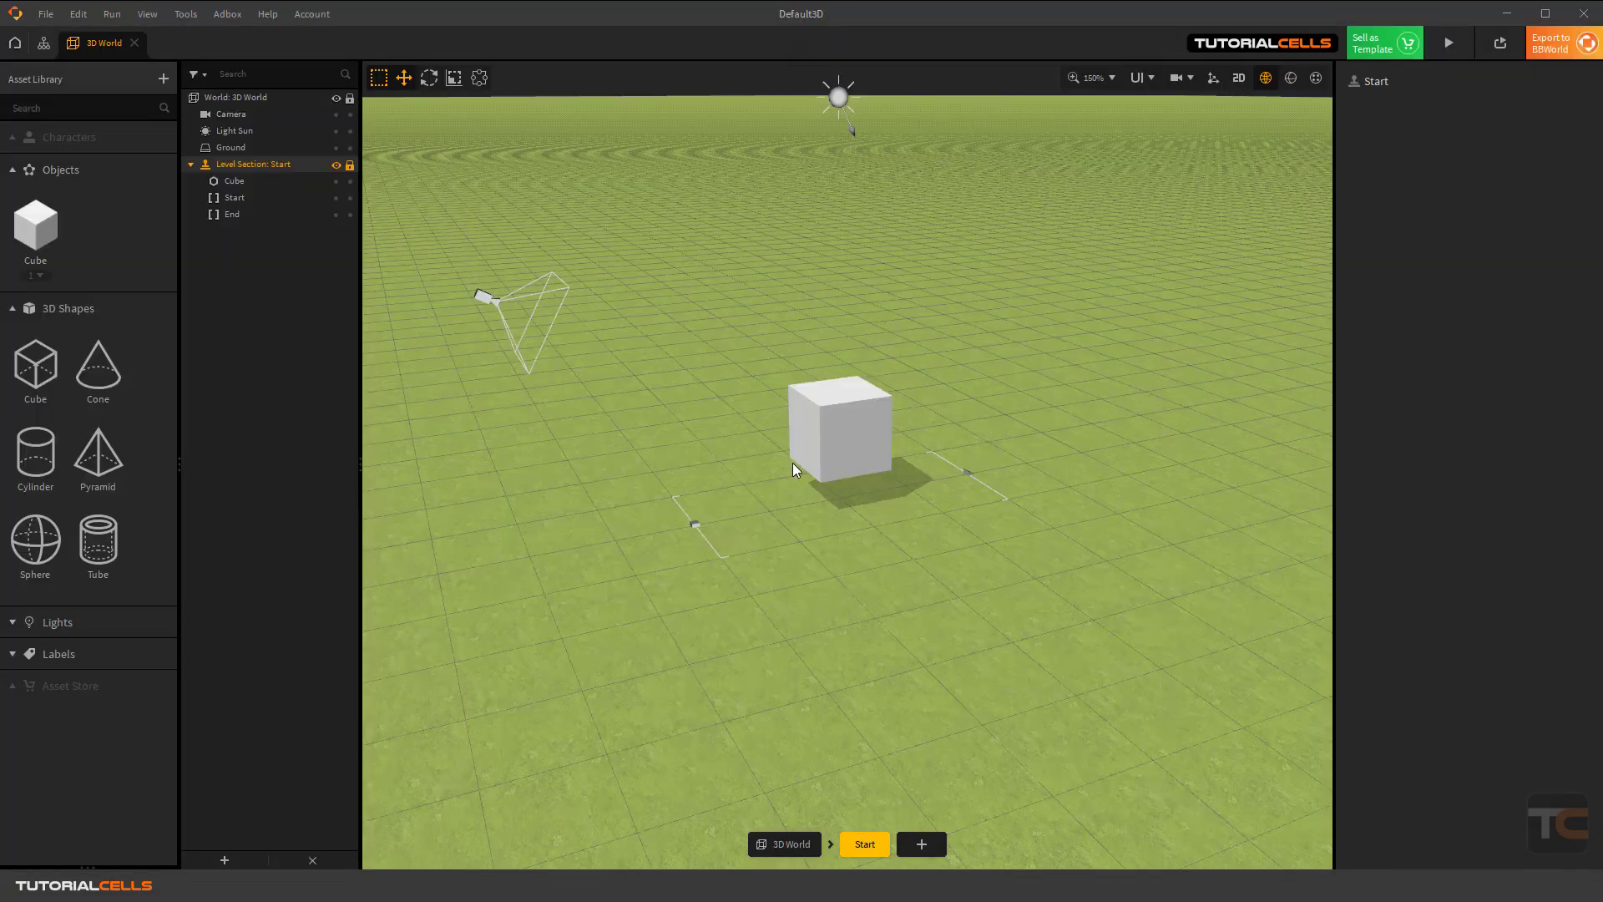
# Change the Ground Type of the ground object to remove the grass surface from the scene.
pyautogui.click(1077, 446)
pyautogui.click(1470, 223)
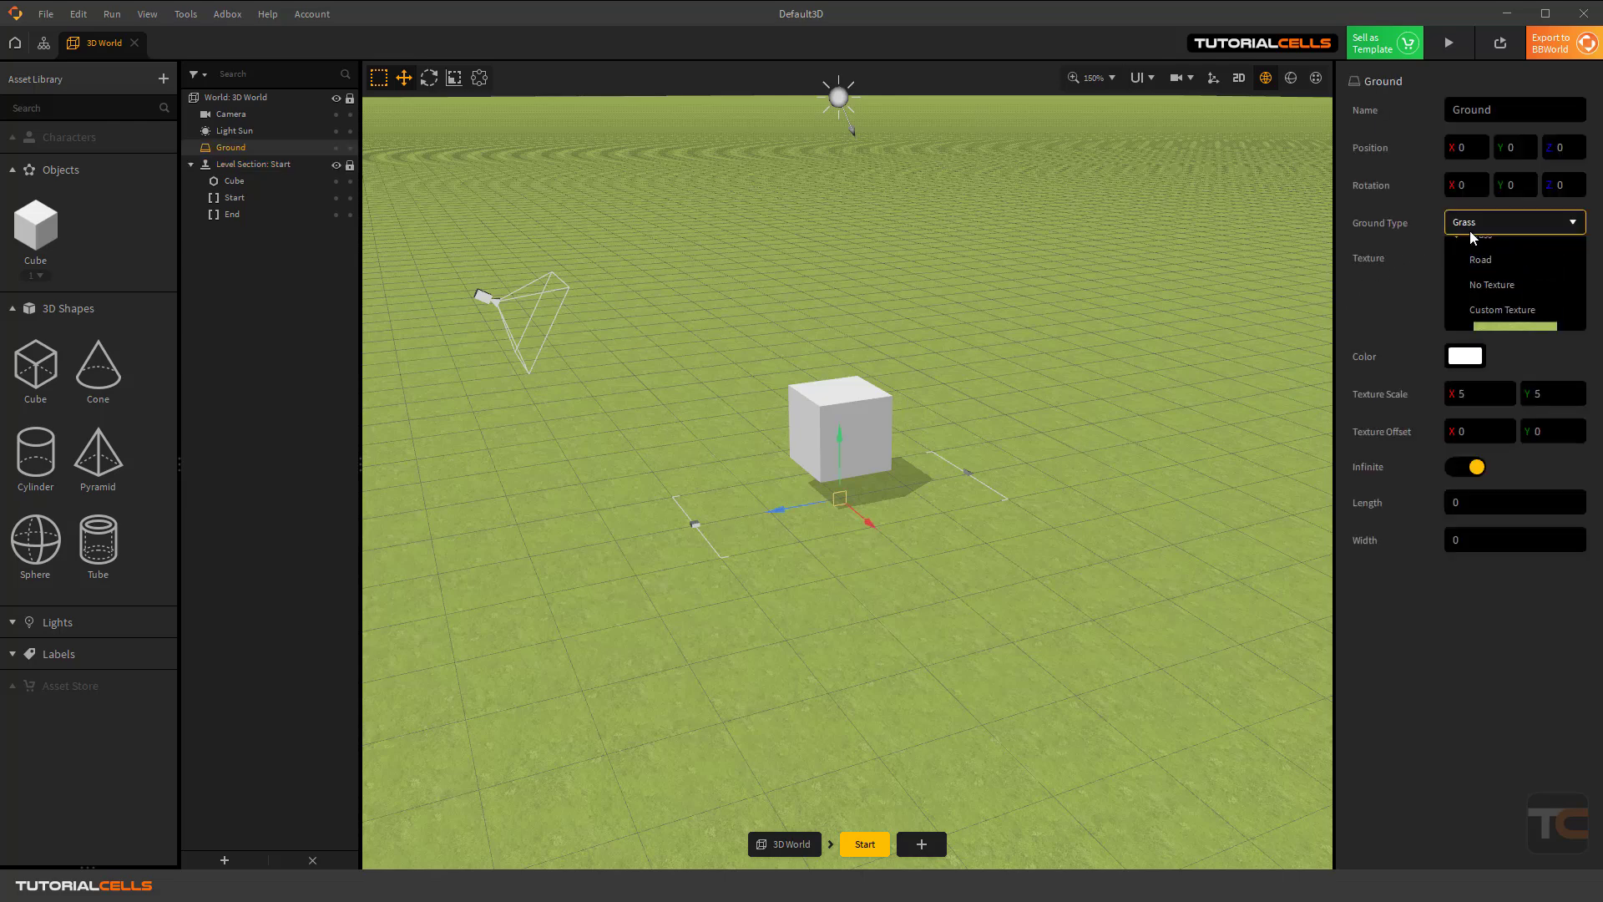
pyautogui.click(1481, 249)
# Shift the cube slightly along Z and spread the Start and End markers apart, with End at about Z -16.
pyautogui.click(804, 437)
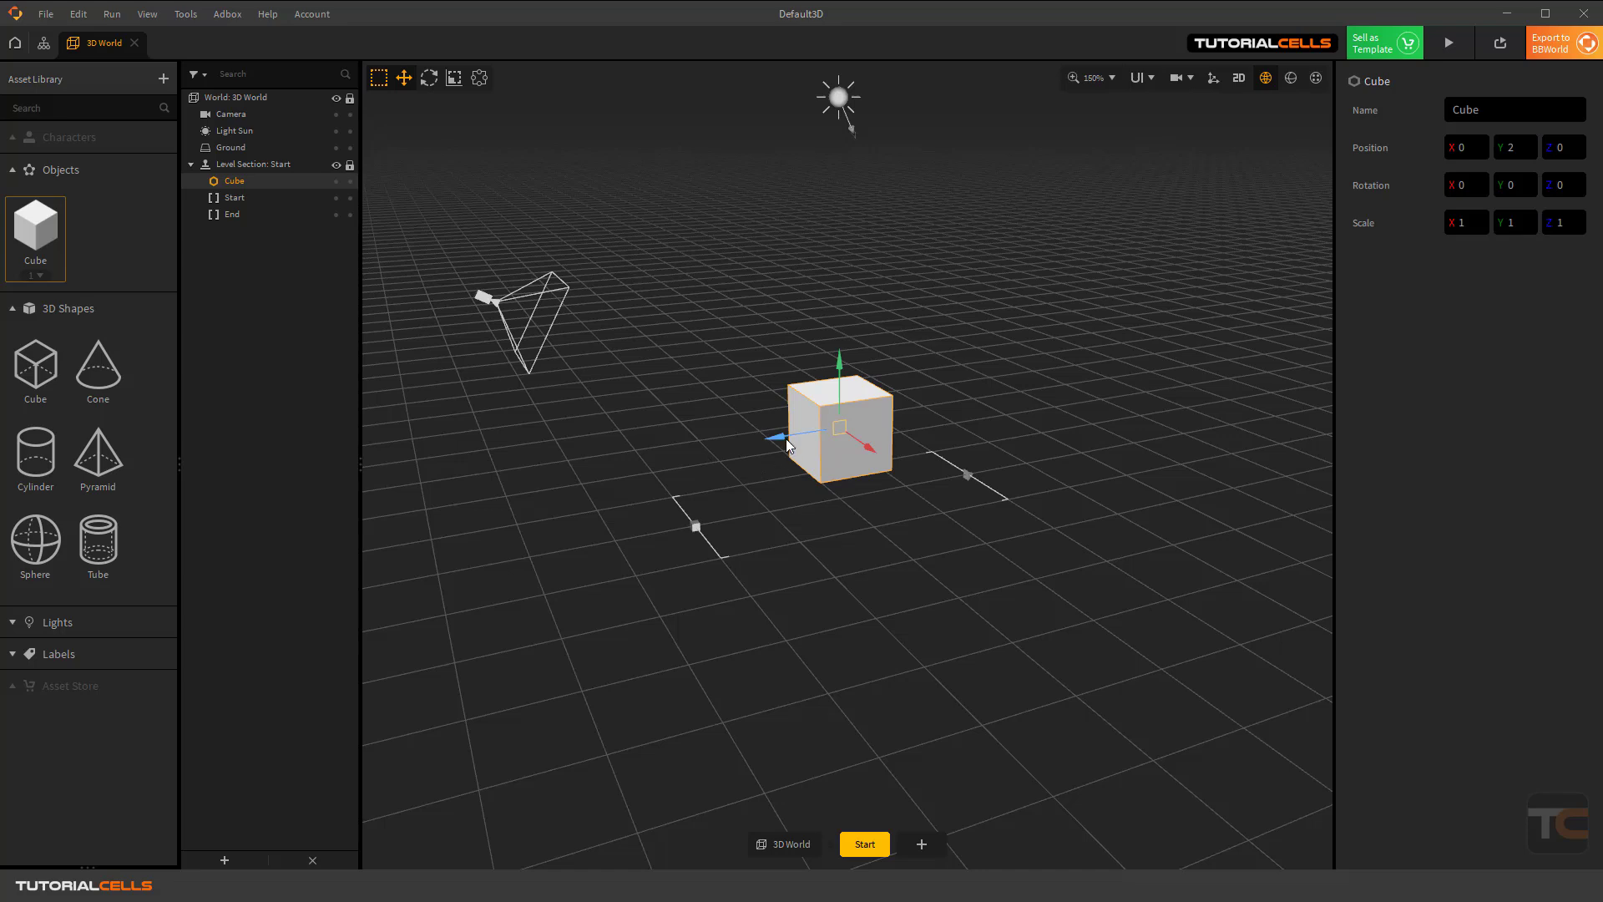
pyautogui.moveTo(786, 438); pyautogui.dragTo(770, 448)
pyautogui.click(697, 527)
pyautogui.moveTo(696, 529)
pyautogui.mouseDown()
pyautogui.moveTo(466, 565)
pyautogui.moveTo(290, 616)
pyautogui.mouseUp()
pyautogui.click(968, 482)
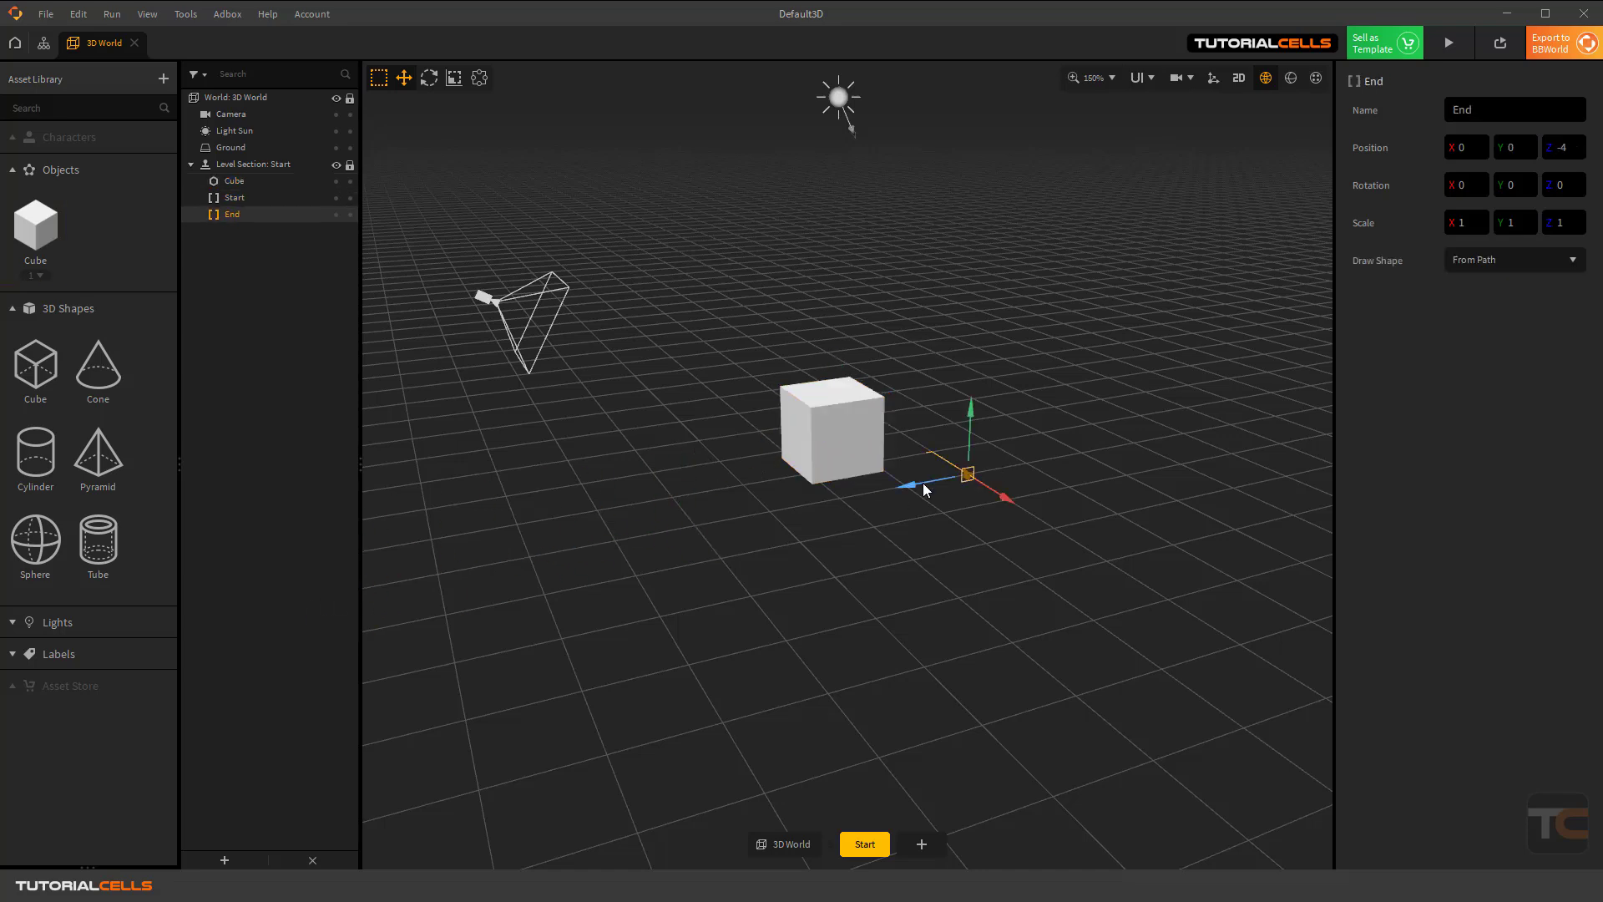
pyautogui.moveTo(927, 488)
pyautogui.mouseDown()
pyautogui.moveTo(1235, 359)
pyautogui.moveTo(1142, 374)
pyautogui.mouseUp()
# Switch to the camera view and turn the camera to face the level from the side.
pyautogui.click(1176, 77)
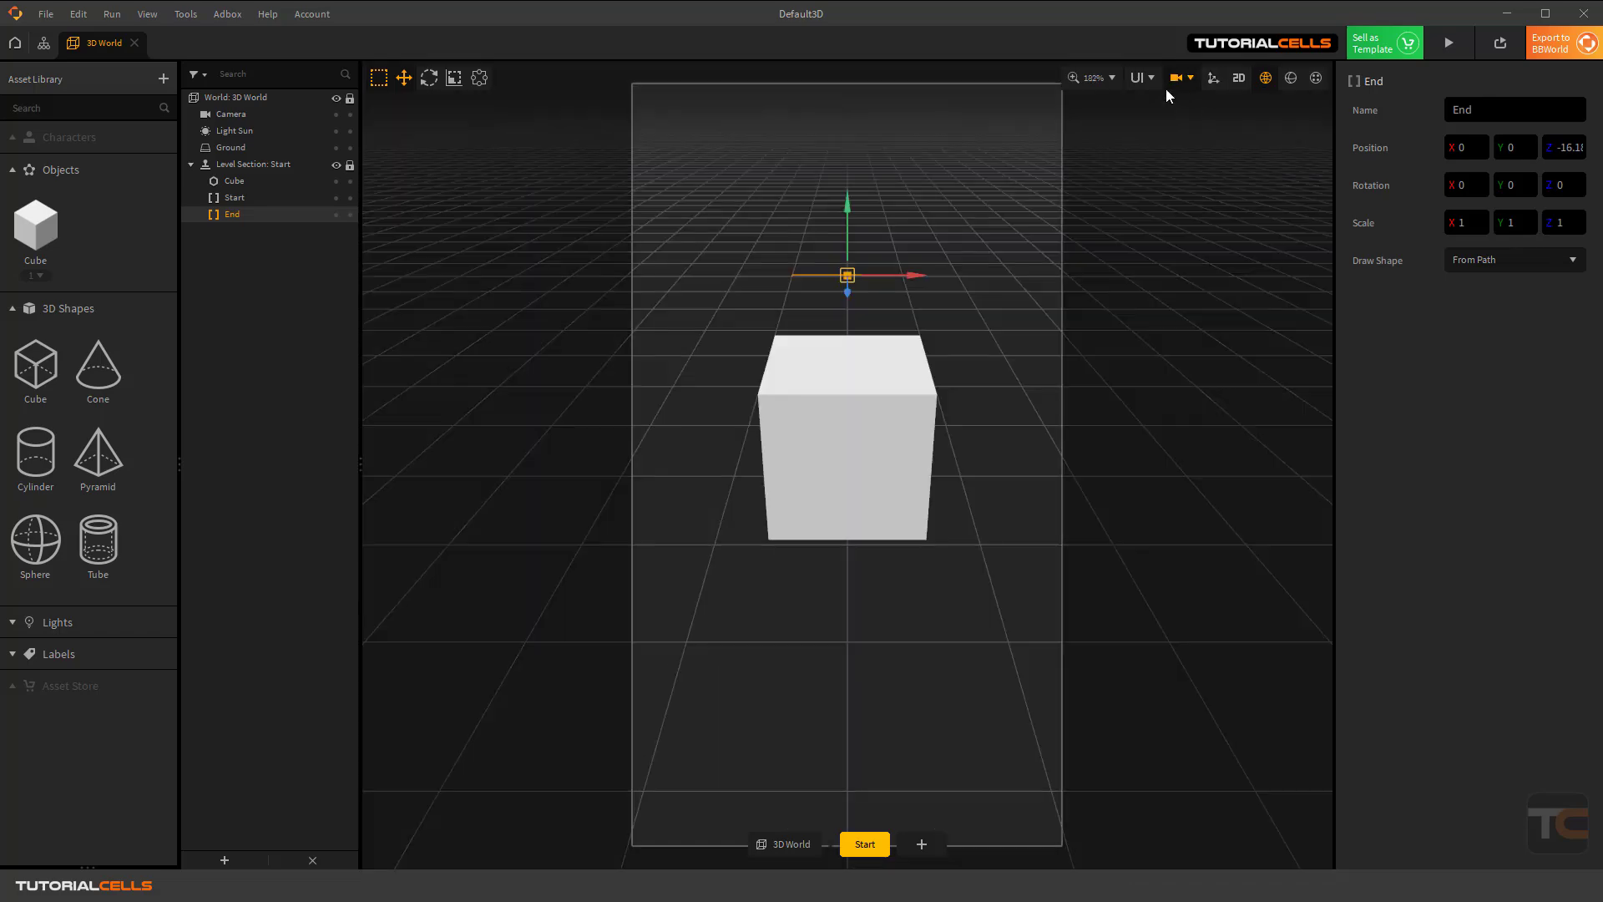
pyautogui.moveTo(990, 321)
pyautogui.mouseDown(button='right')
pyautogui.moveTo(1078, 334)
pyautogui.moveTo(1086, 309)
pyautogui.moveTo(961, 233)
pyautogui.moveTo(852, 217)
pyautogui.mouseUp(button='right')
pyautogui.moveTo(647, 47)
pyautogui.mouseDown(button='right')
pyautogui.moveTo(343, 41)
pyautogui.moveTo(392, 47)
pyautogui.mouseUp(button='right')
# Set the project's orientation to Landscape in the project settings.
pyautogui.click(43, 15)
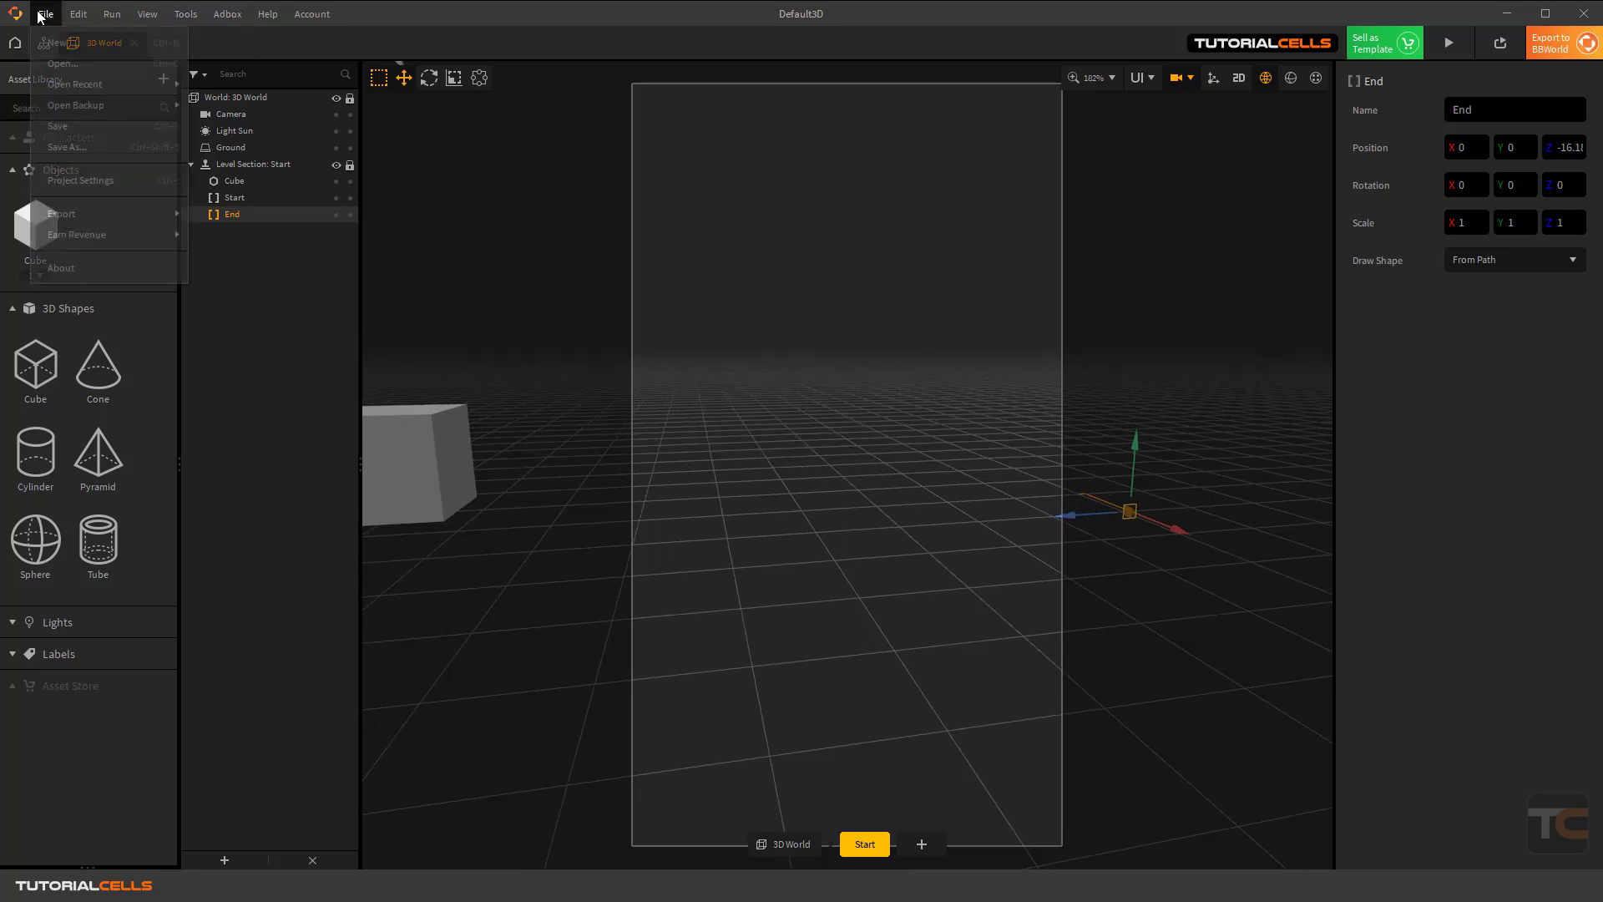
pyautogui.click(70, 177)
pyautogui.click(1190, 475)
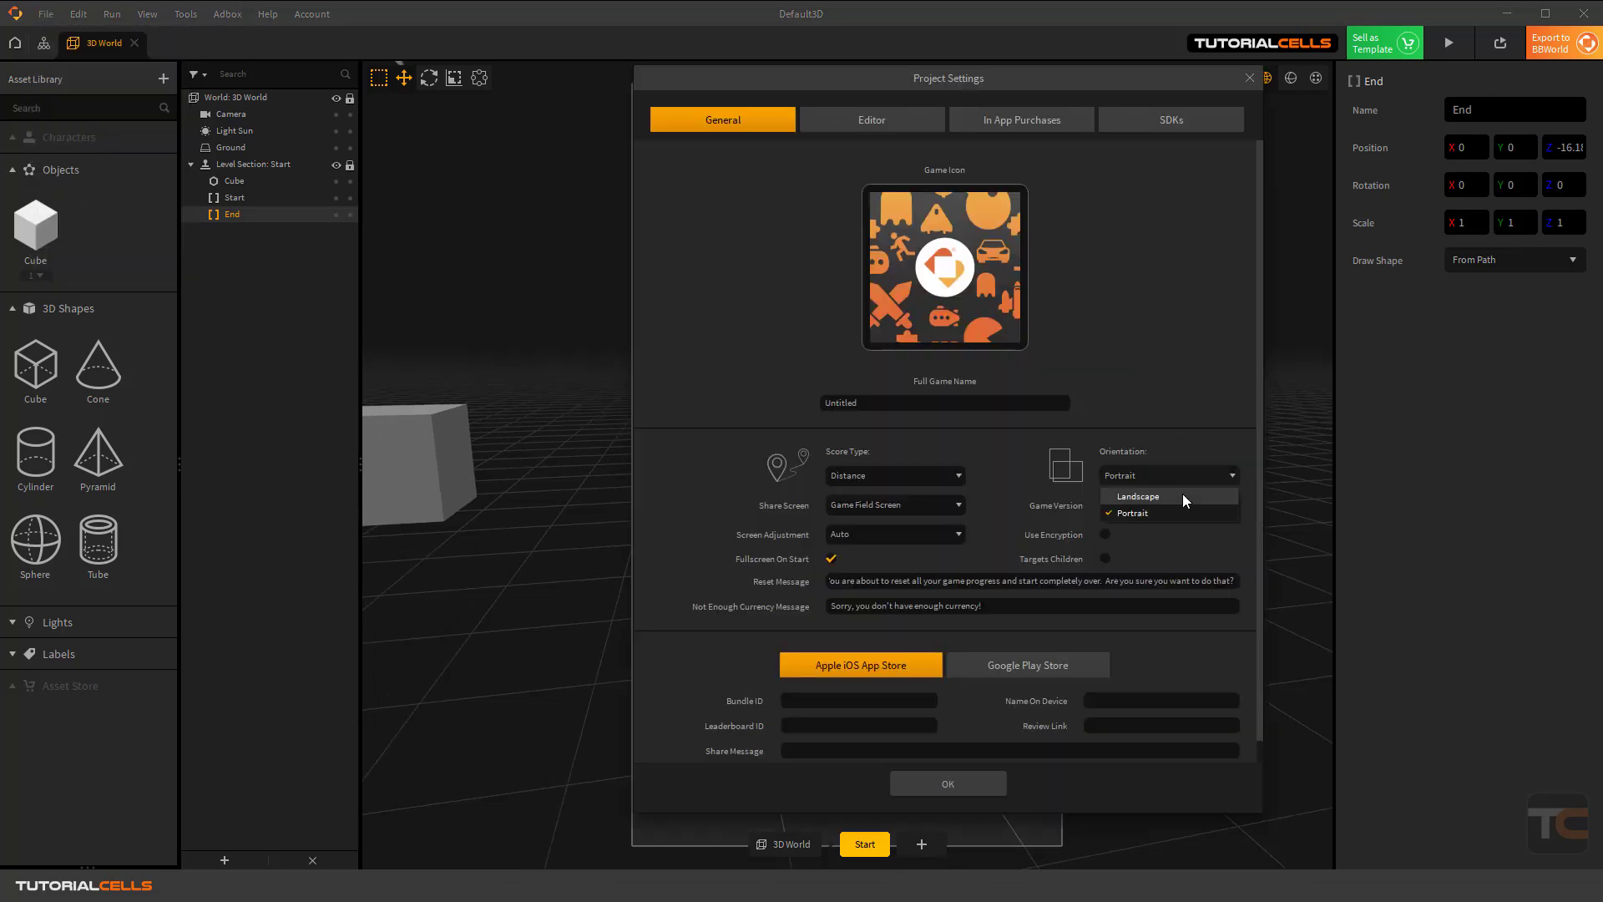
pyautogui.click(1182, 495)
pyautogui.click(975, 781)
# Frame the cube and End marker from the side through the camera, and return to the free scene view.
pyautogui.moveTo(930, 568); pyautogui.dragTo(914, 621, button='right')
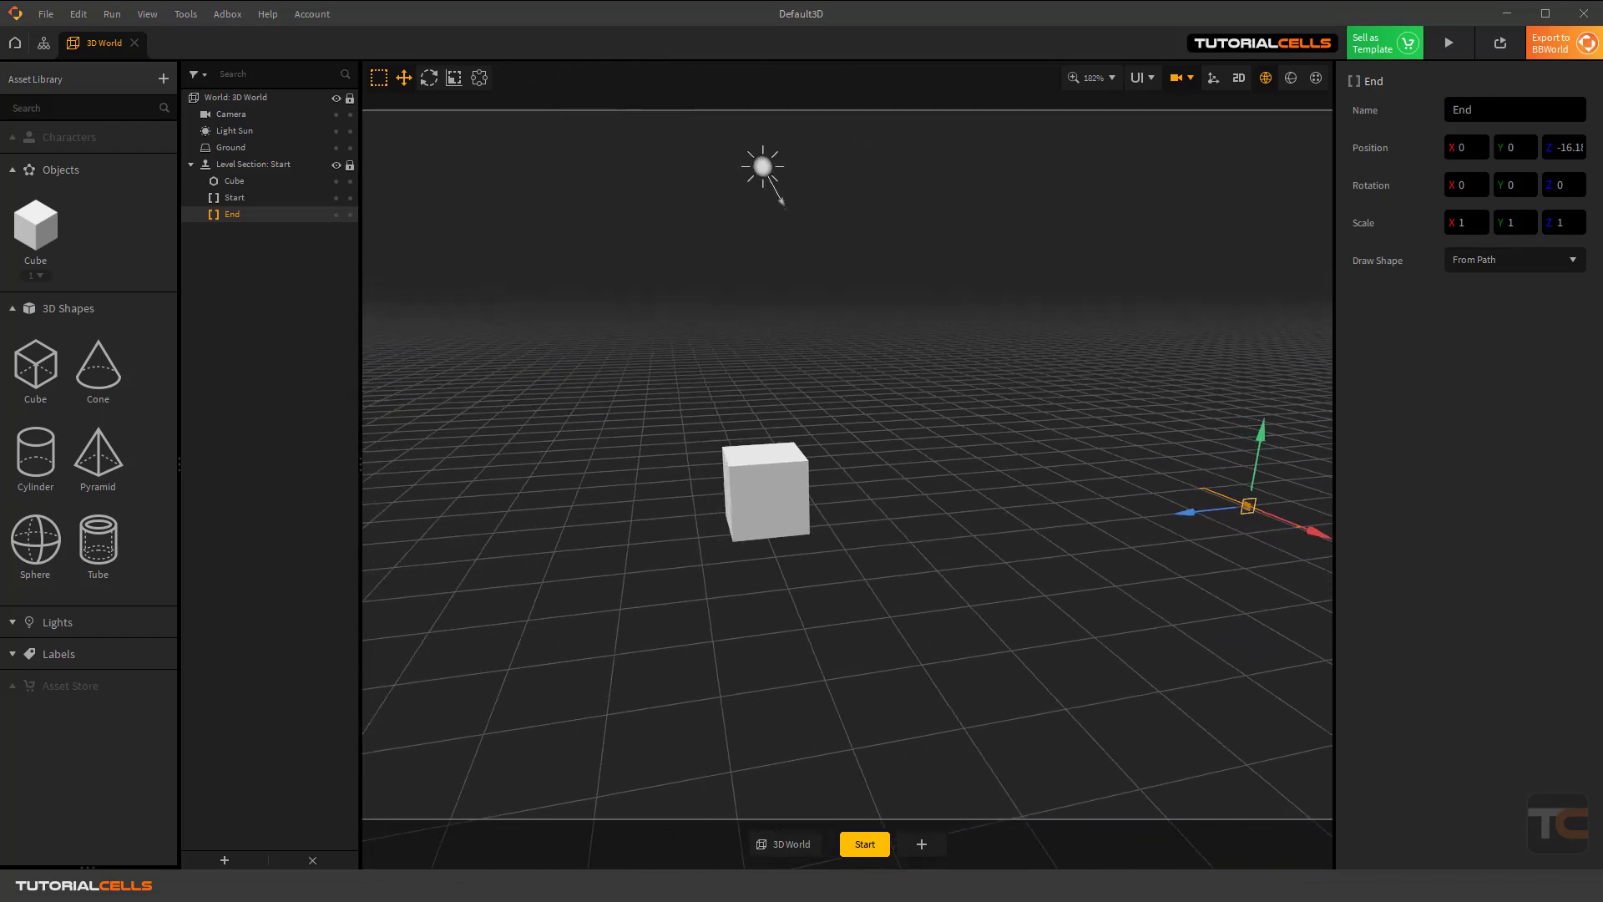
pyautogui.click(1180, 77)
pyautogui.scroll(-3, 839, 411)
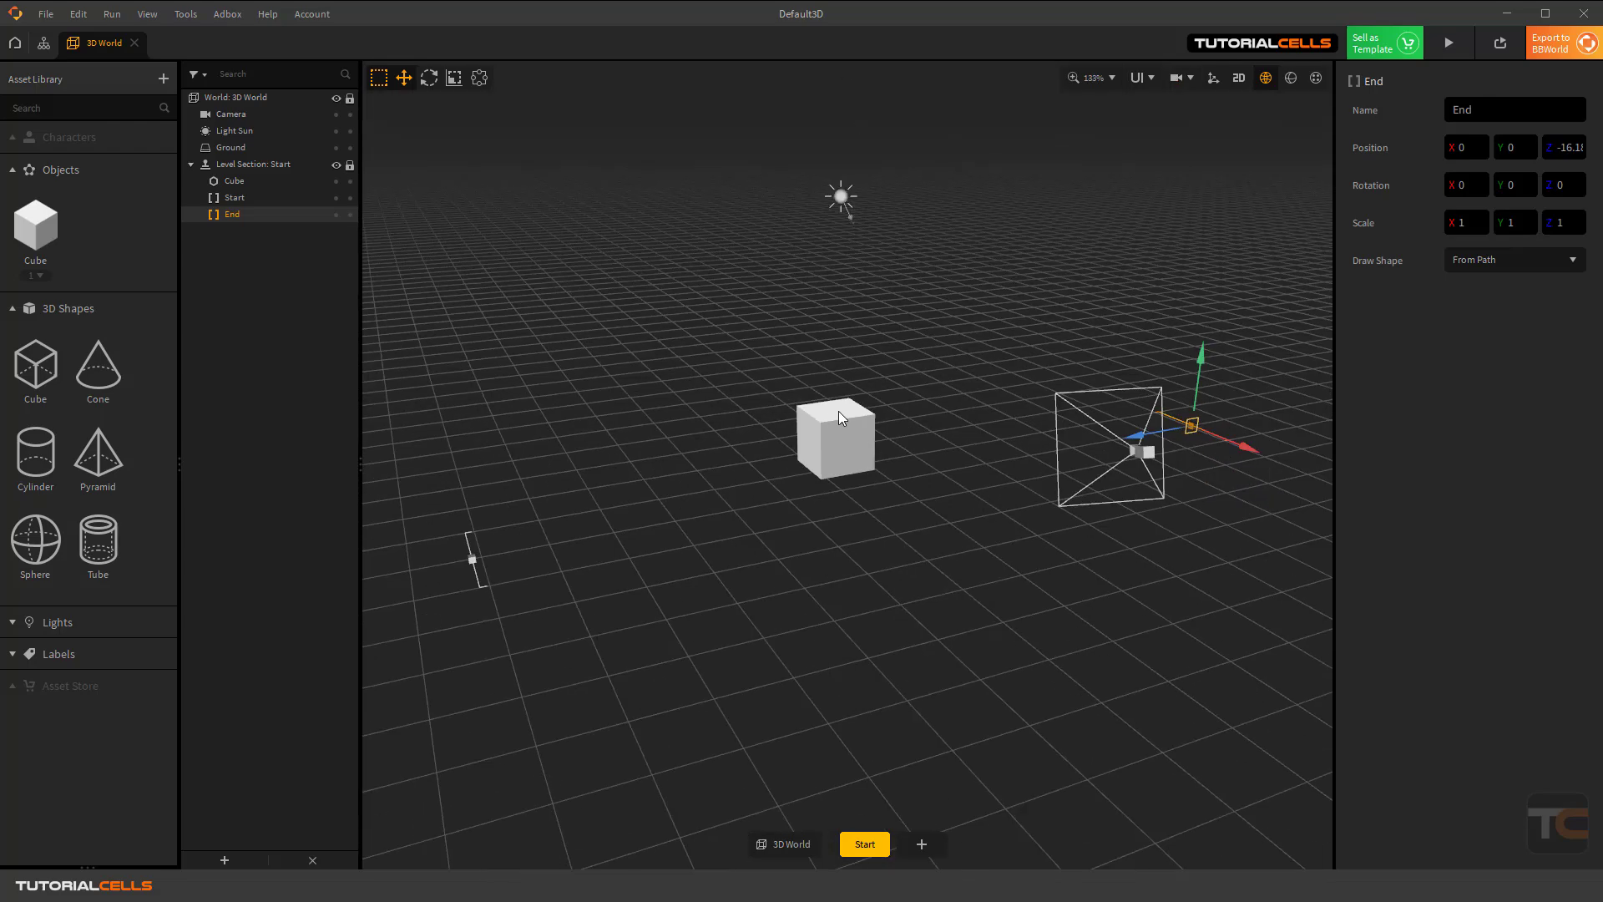
# Move the cube toward the Start marker, to about Y 0.85 and Z 6.78, keeping it selected.
pyautogui.moveTo(825, 449); pyautogui.dragTo(672, 457)
pyautogui.scroll(1, 666, 475)
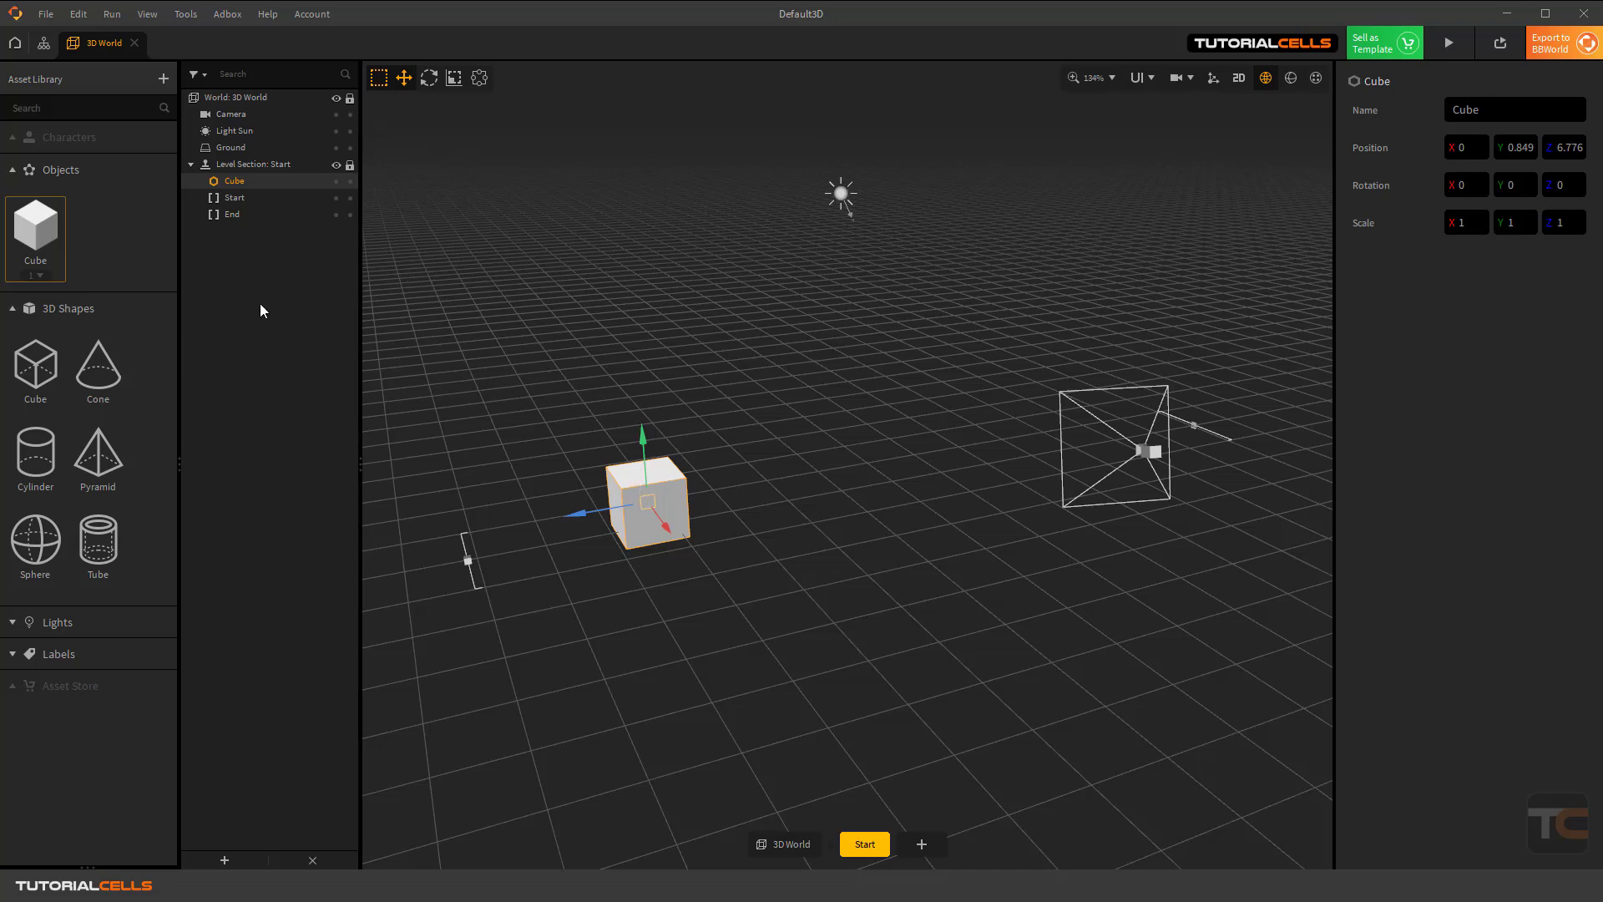
pyautogui.click(35, 226)
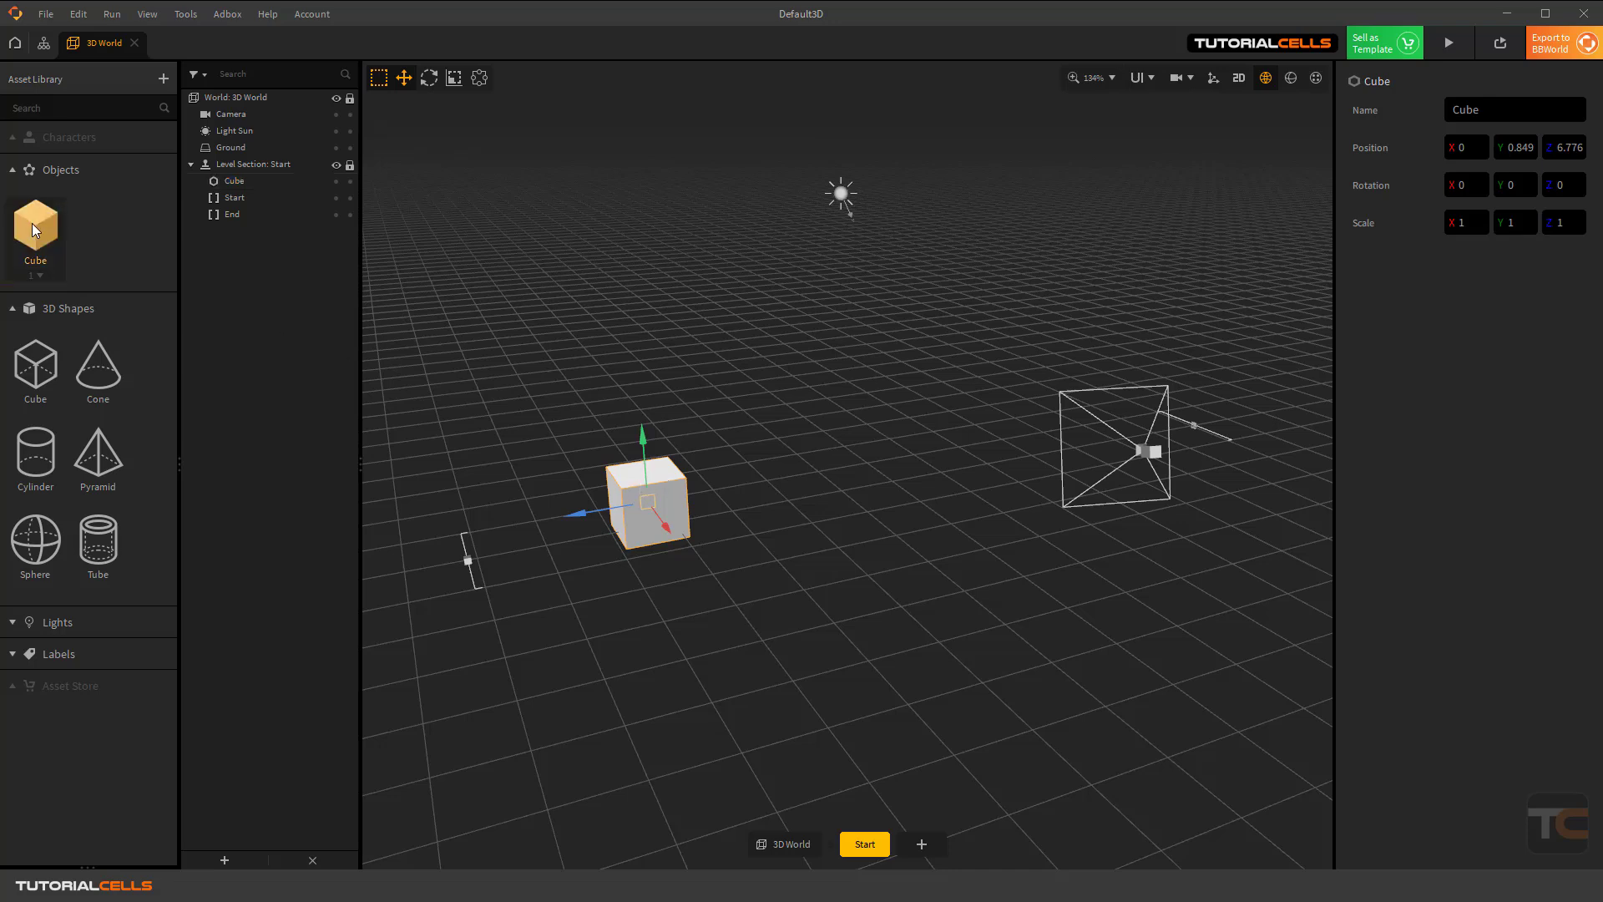
pyautogui.click(665, 501)
# Stretch and thin the cube into a tall post with a scale of about 3.31 on Y and 0.29 on Z.
pyautogui.click(453, 78)
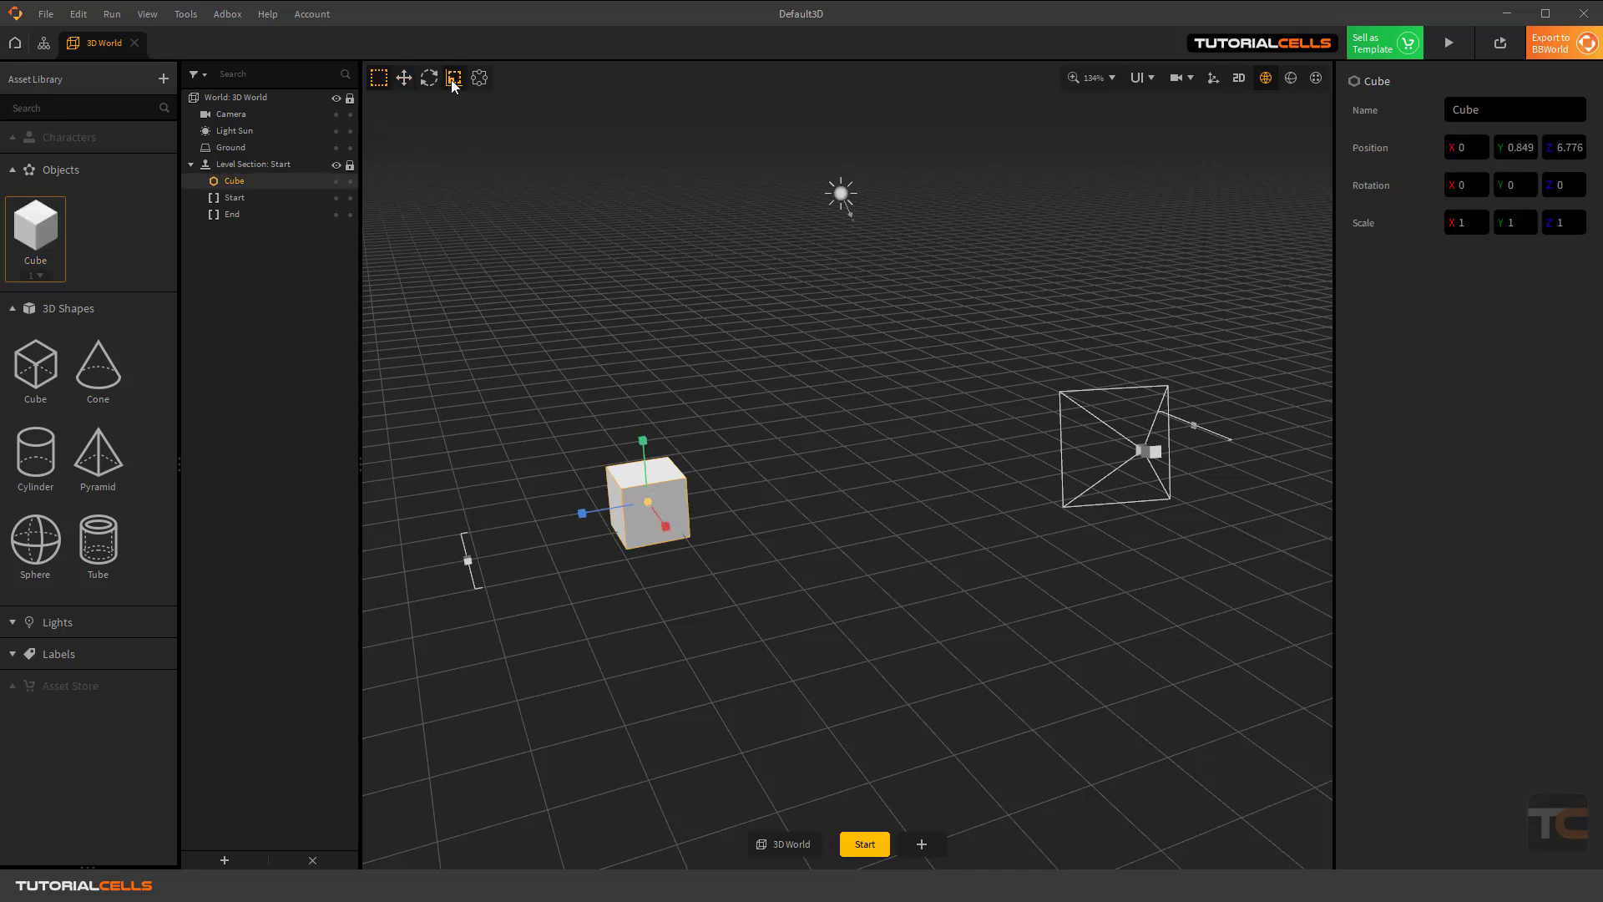
pyautogui.click(481, 79)
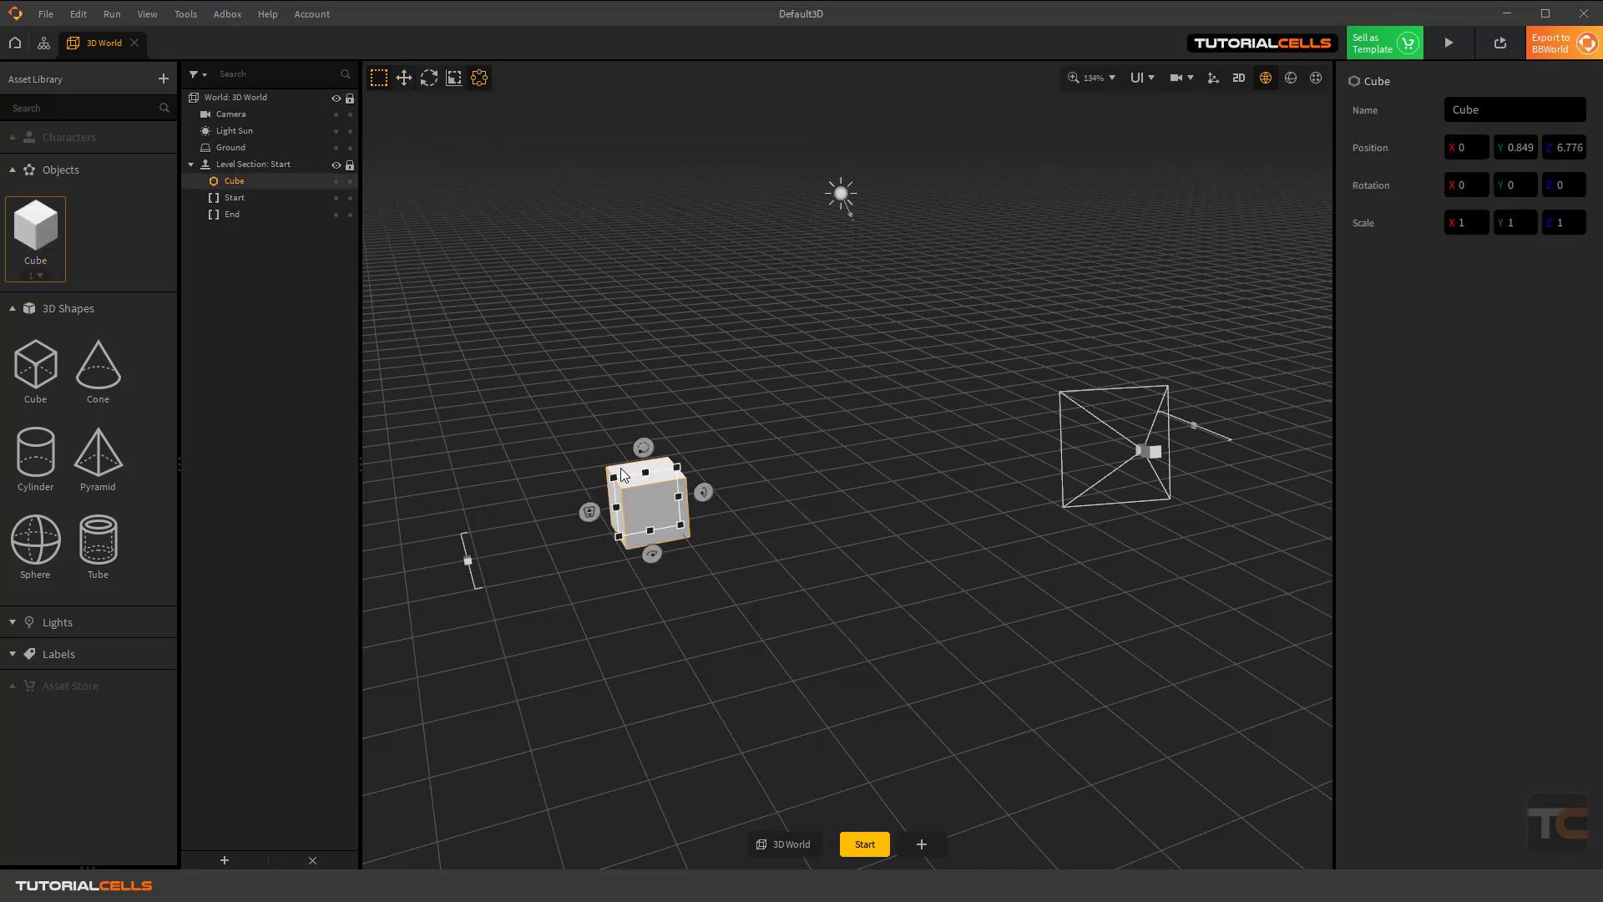
pyautogui.moveTo(562, 502); pyautogui.dragTo(634, 569, button='right')
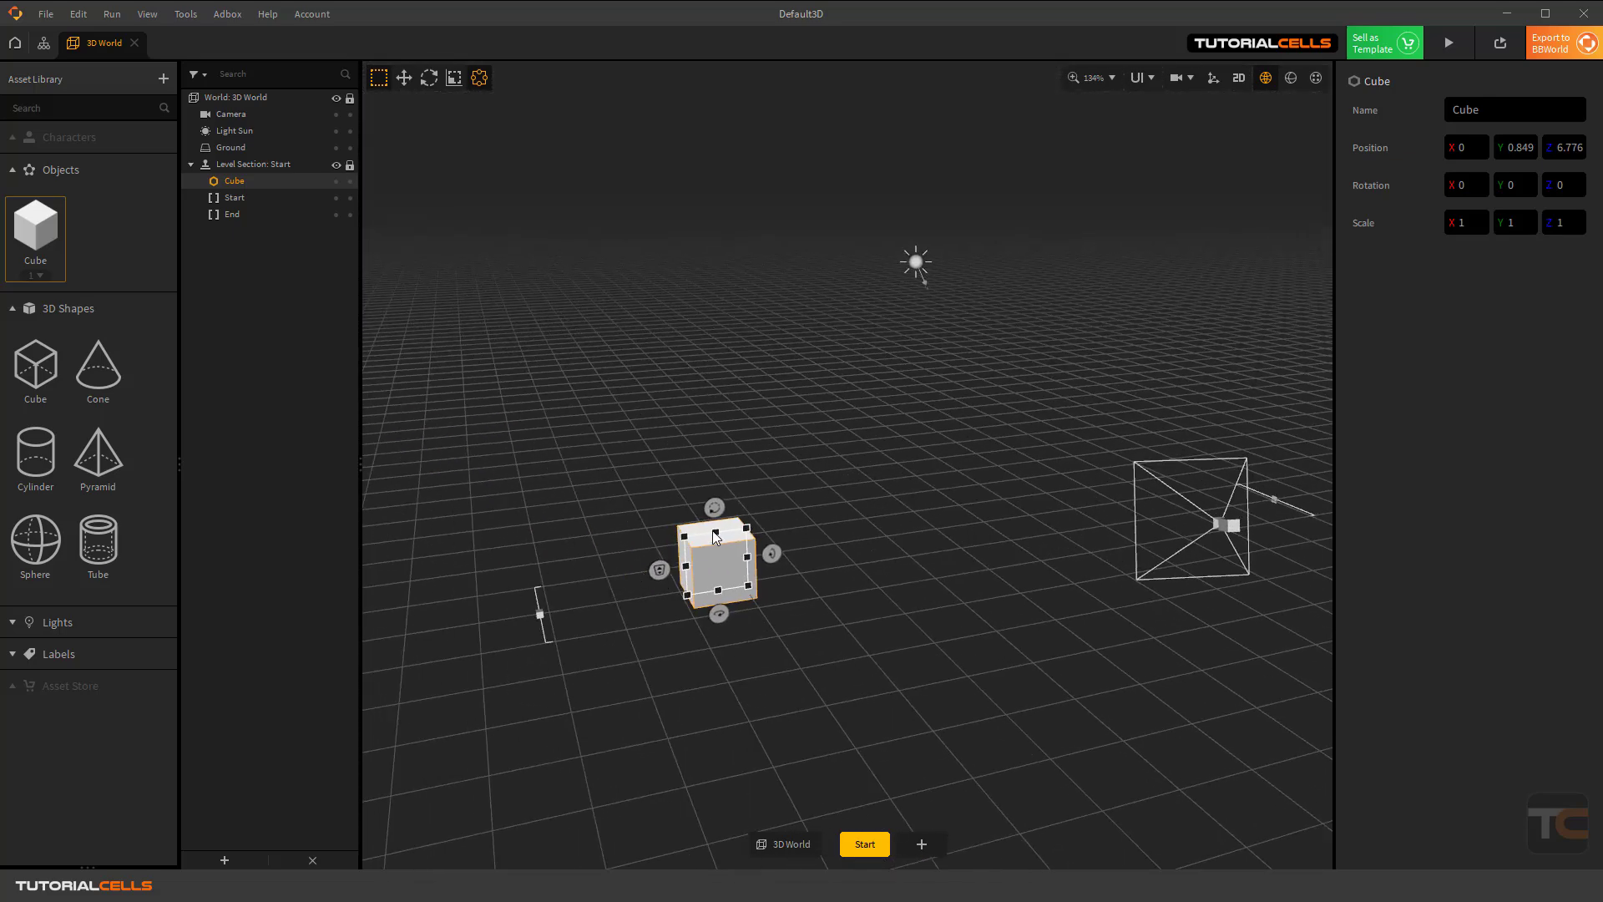
pyautogui.moveTo(715, 535); pyautogui.dragTo(703, 389)
pyautogui.moveTo(744, 488); pyautogui.dragTo(700, 493)
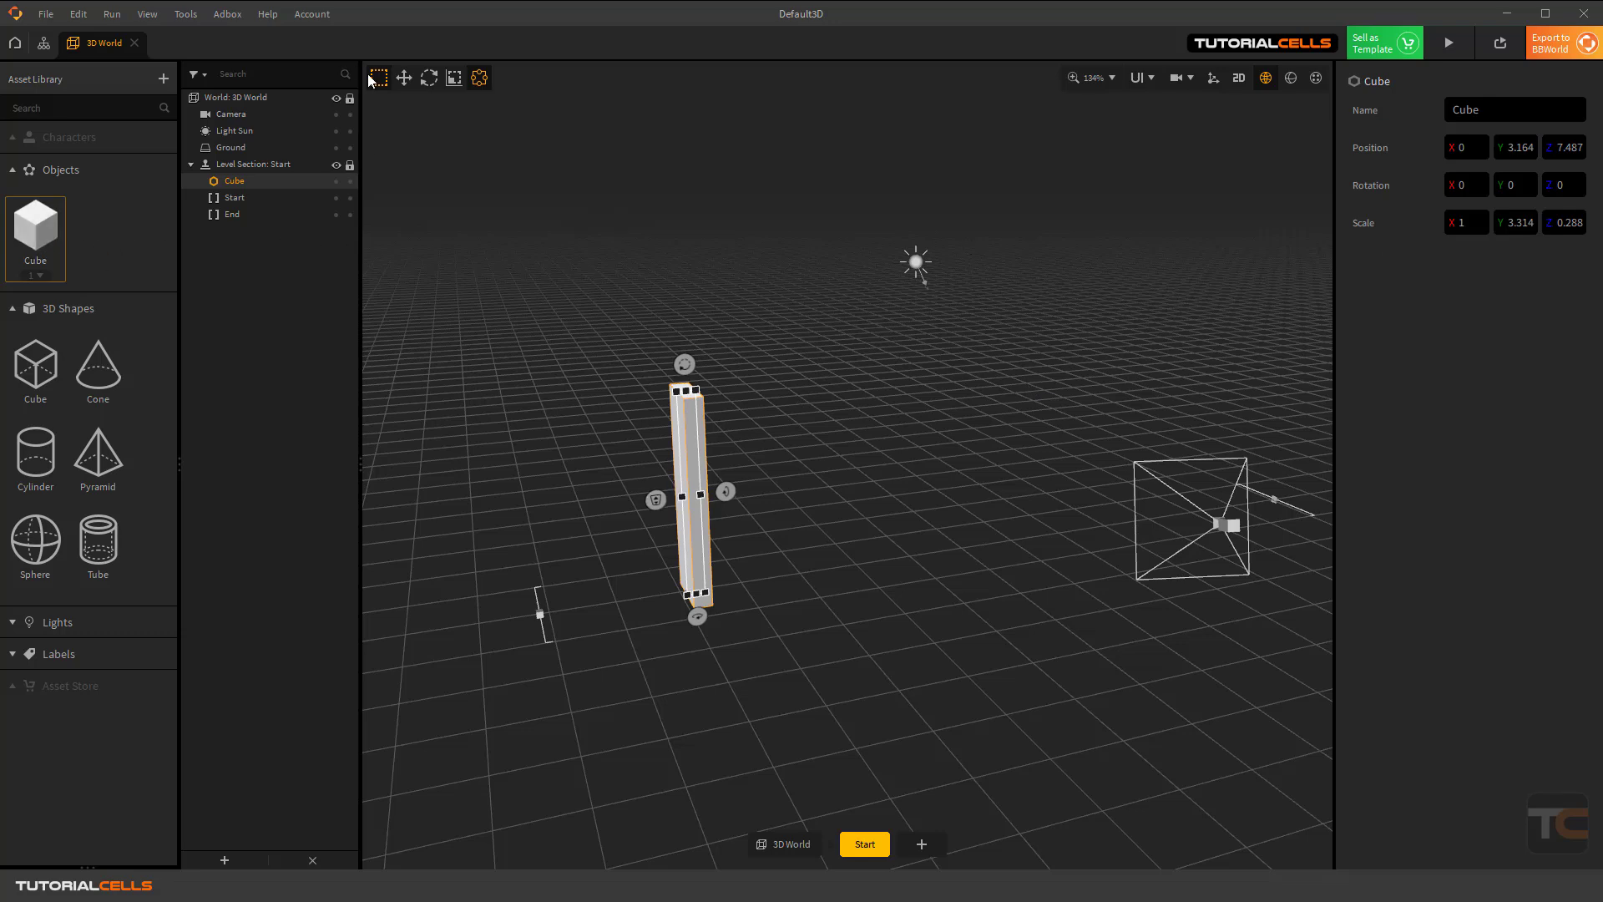
pyautogui.click(406, 80)
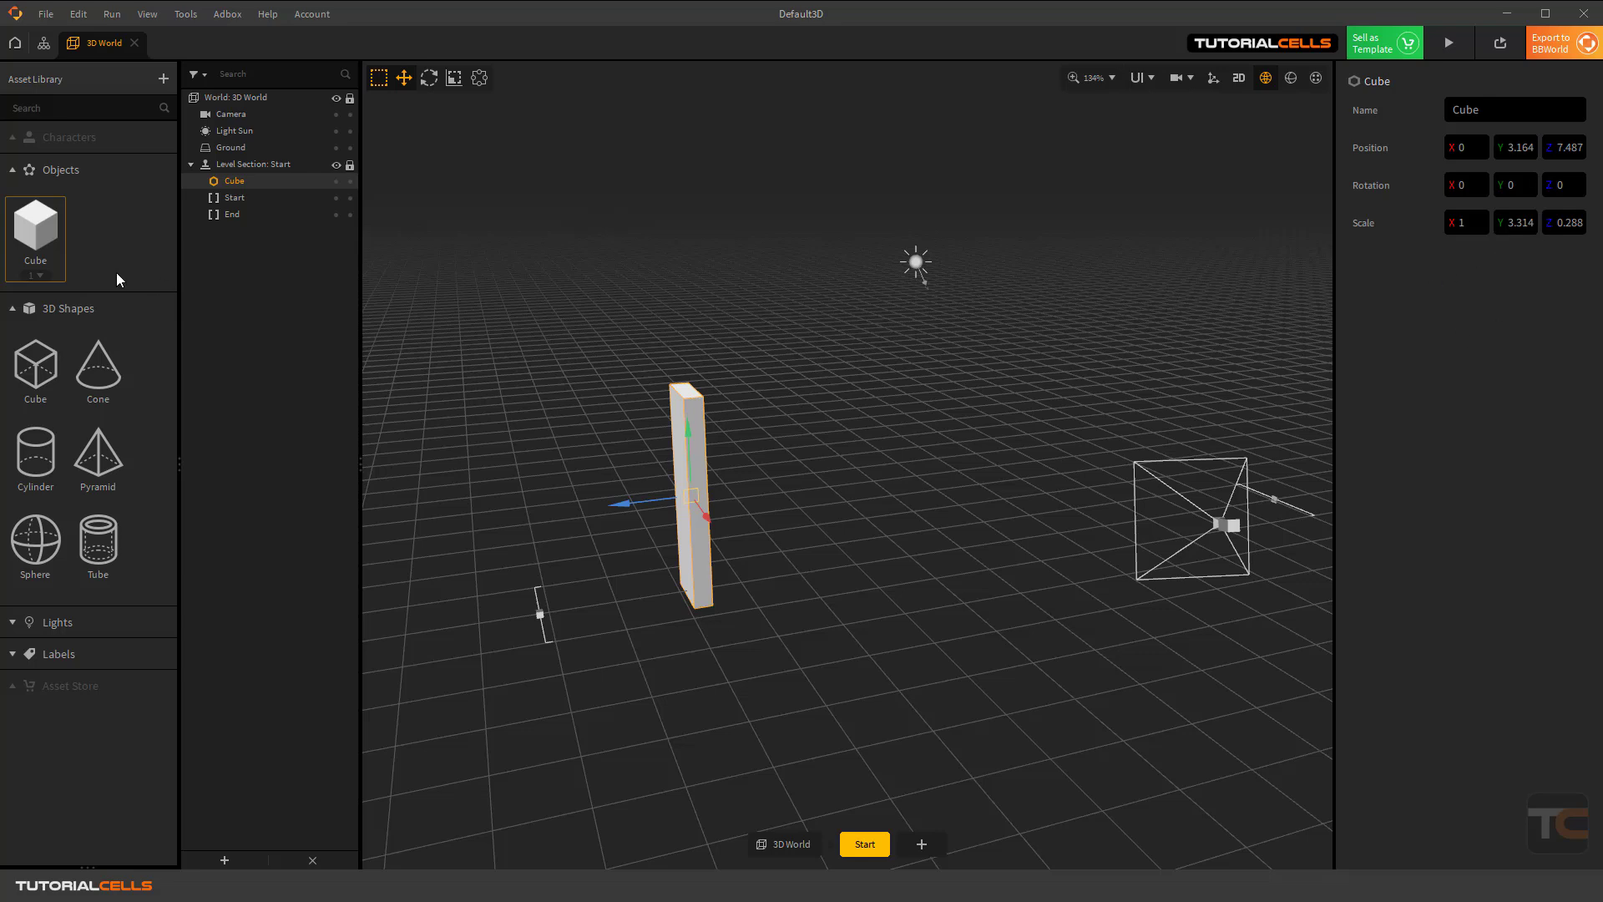
# Duplicate the post twice to form a row of three along the Z axis.
pyautogui.click(33, 236)
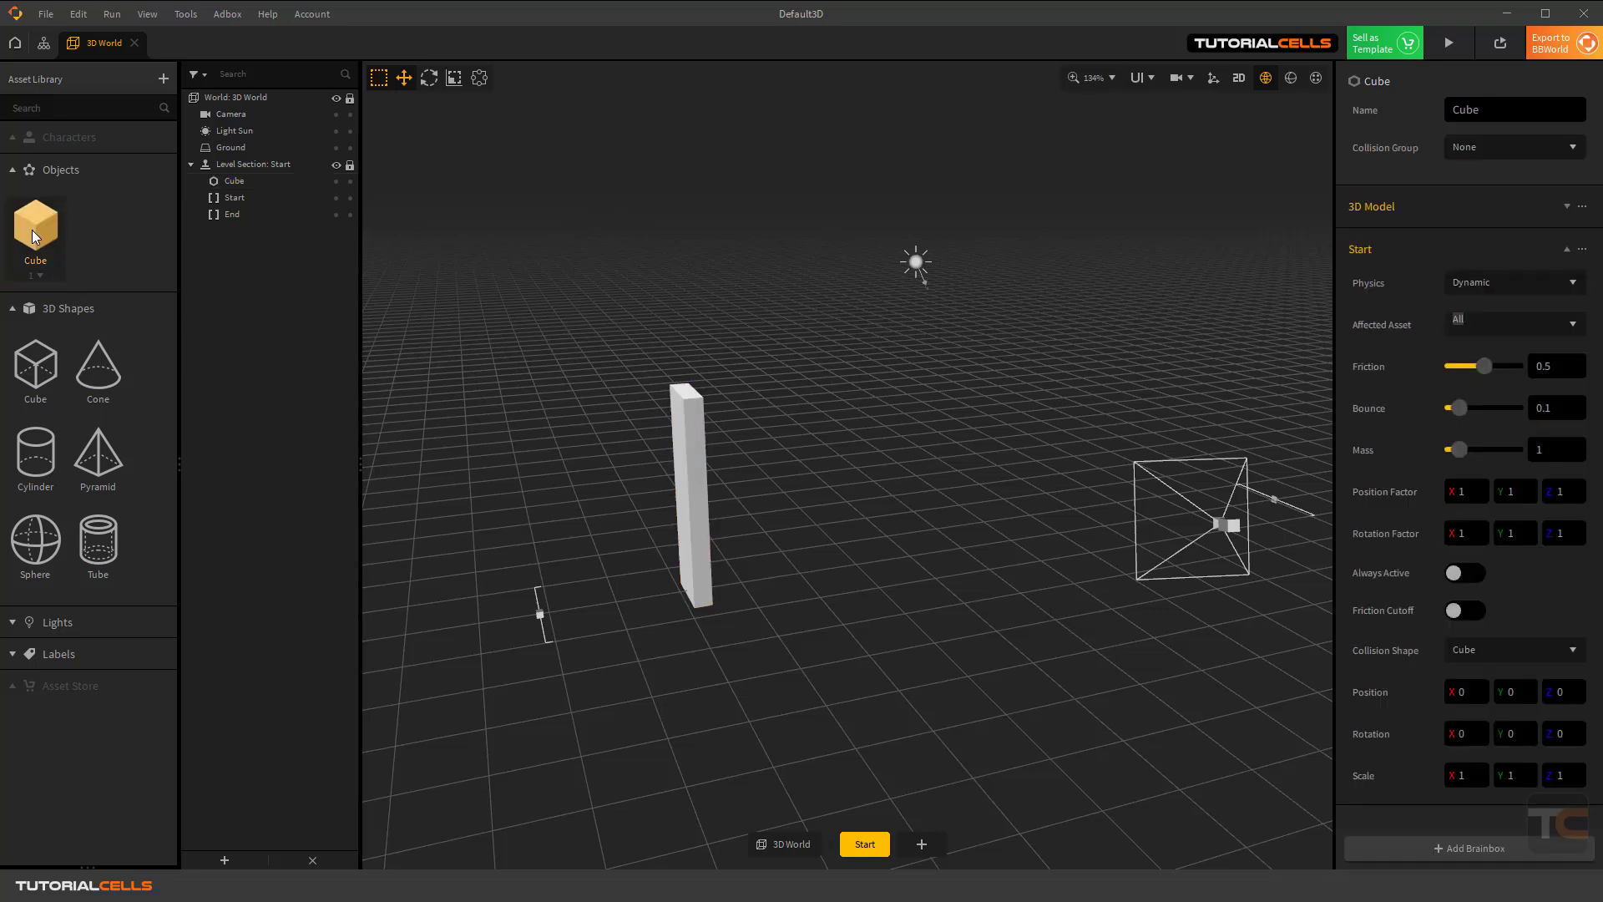
pyautogui.click(704, 460)
pyautogui.hotkey('ctrl', 'd')
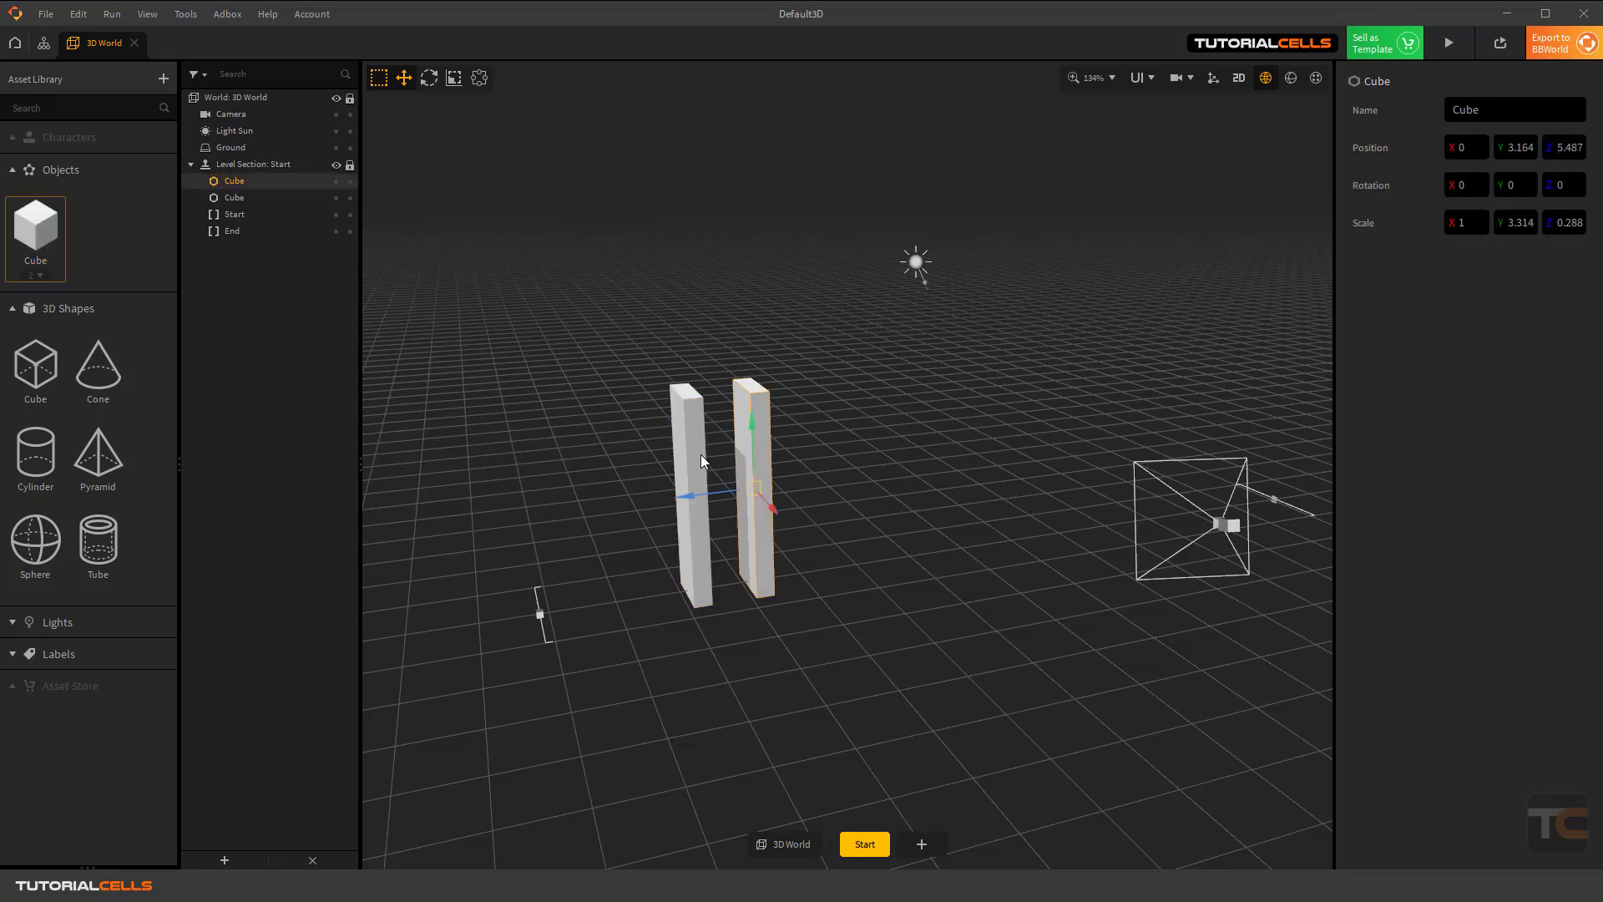
pyautogui.hotkey('ctrl', 'd')
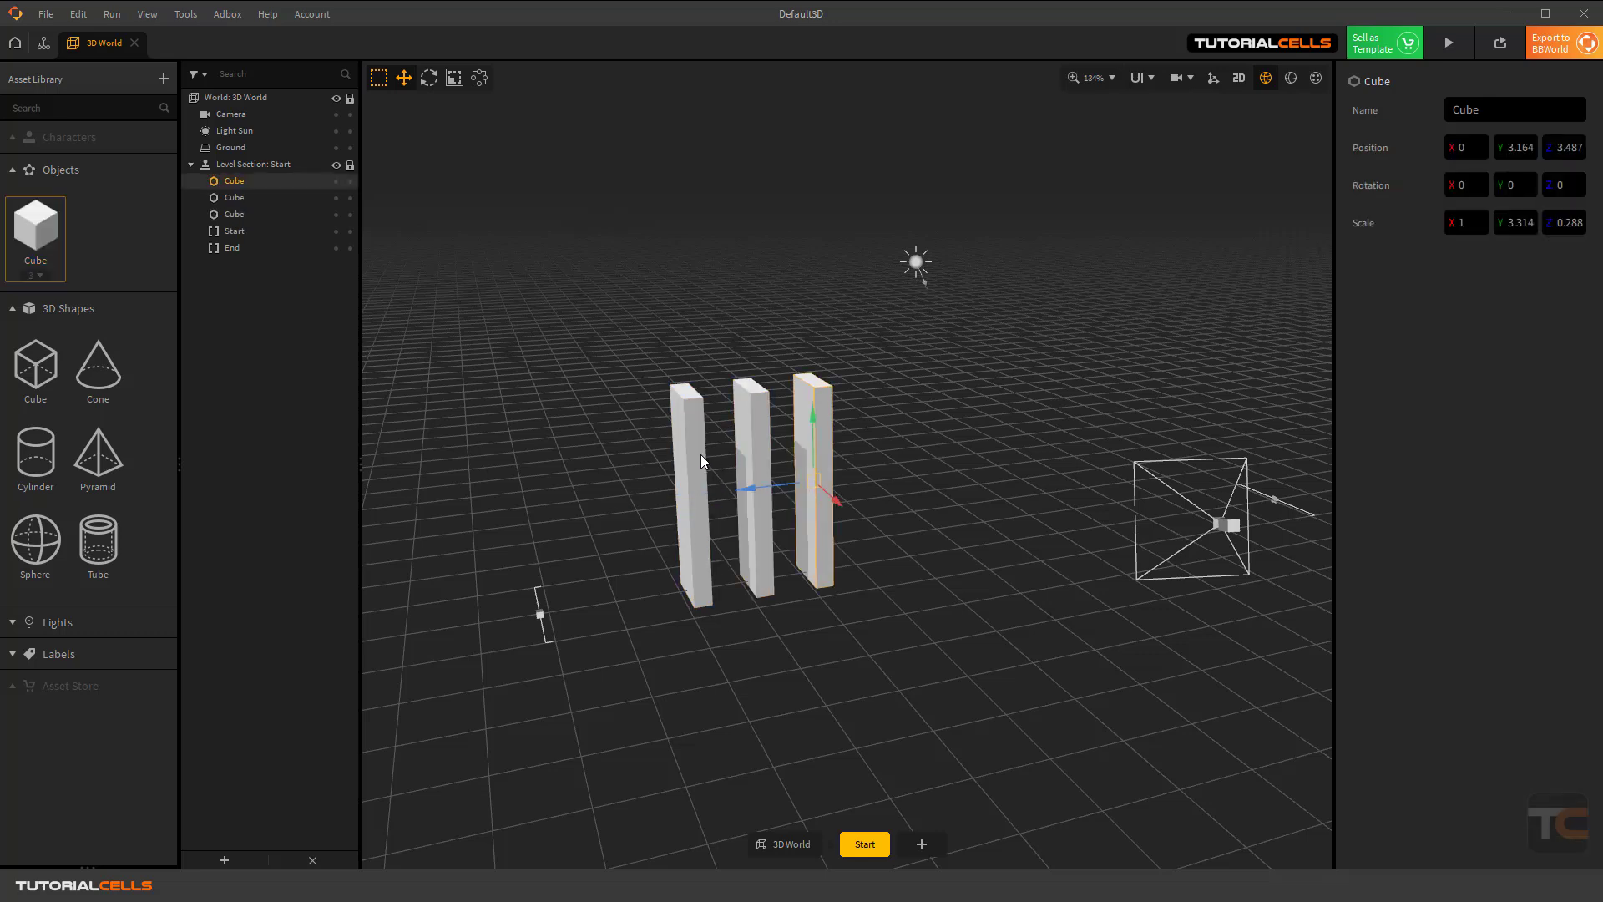
# Shrink the middle post's Y scale to about 0.28 and delete that piece.
pyautogui.click(749, 441)
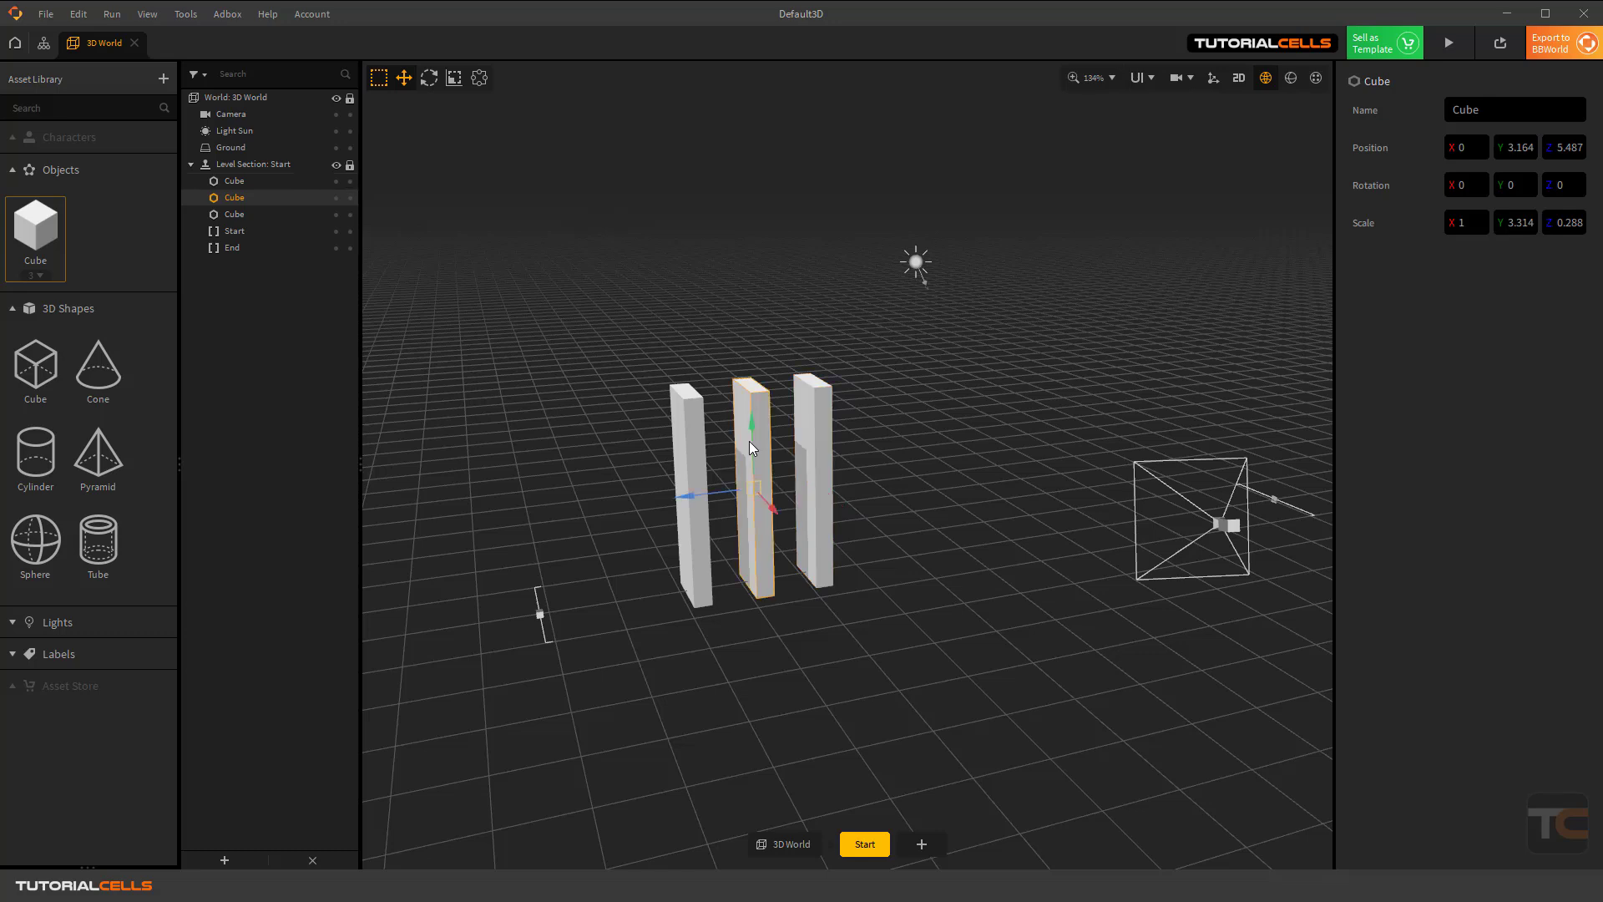
pyautogui.click(453, 78)
pyautogui.moveTo(752, 431); pyautogui.dragTo(764, 484)
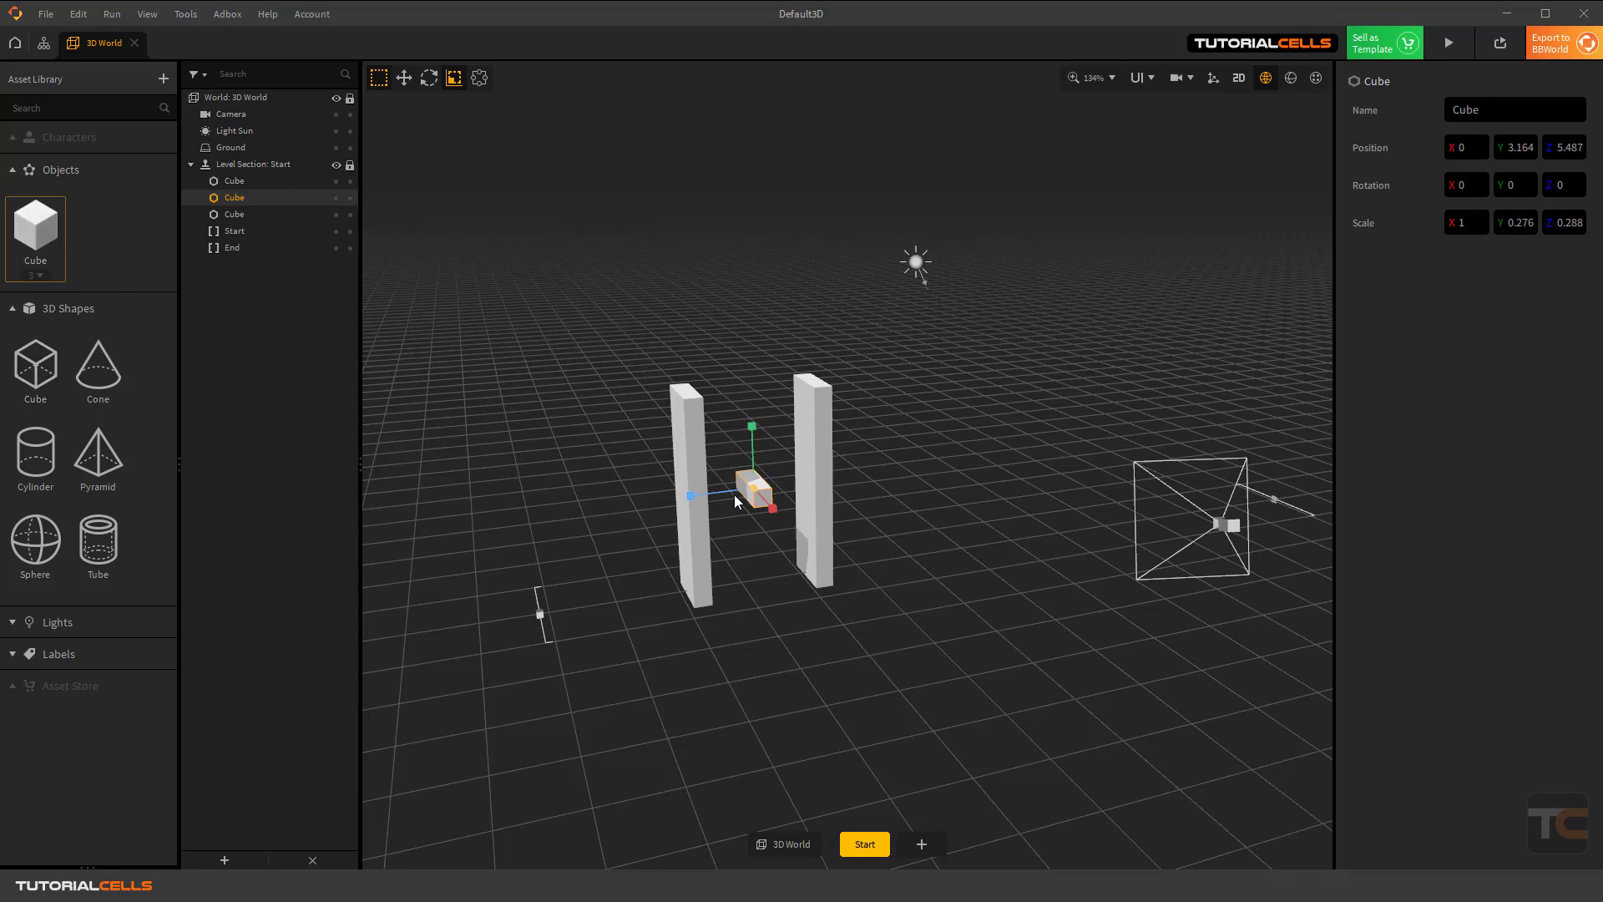
pyautogui.press('Delete')
# Move the remaining duplicate post toward the End marker, to about Z -11.8.
pyautogui.click(809, 479)
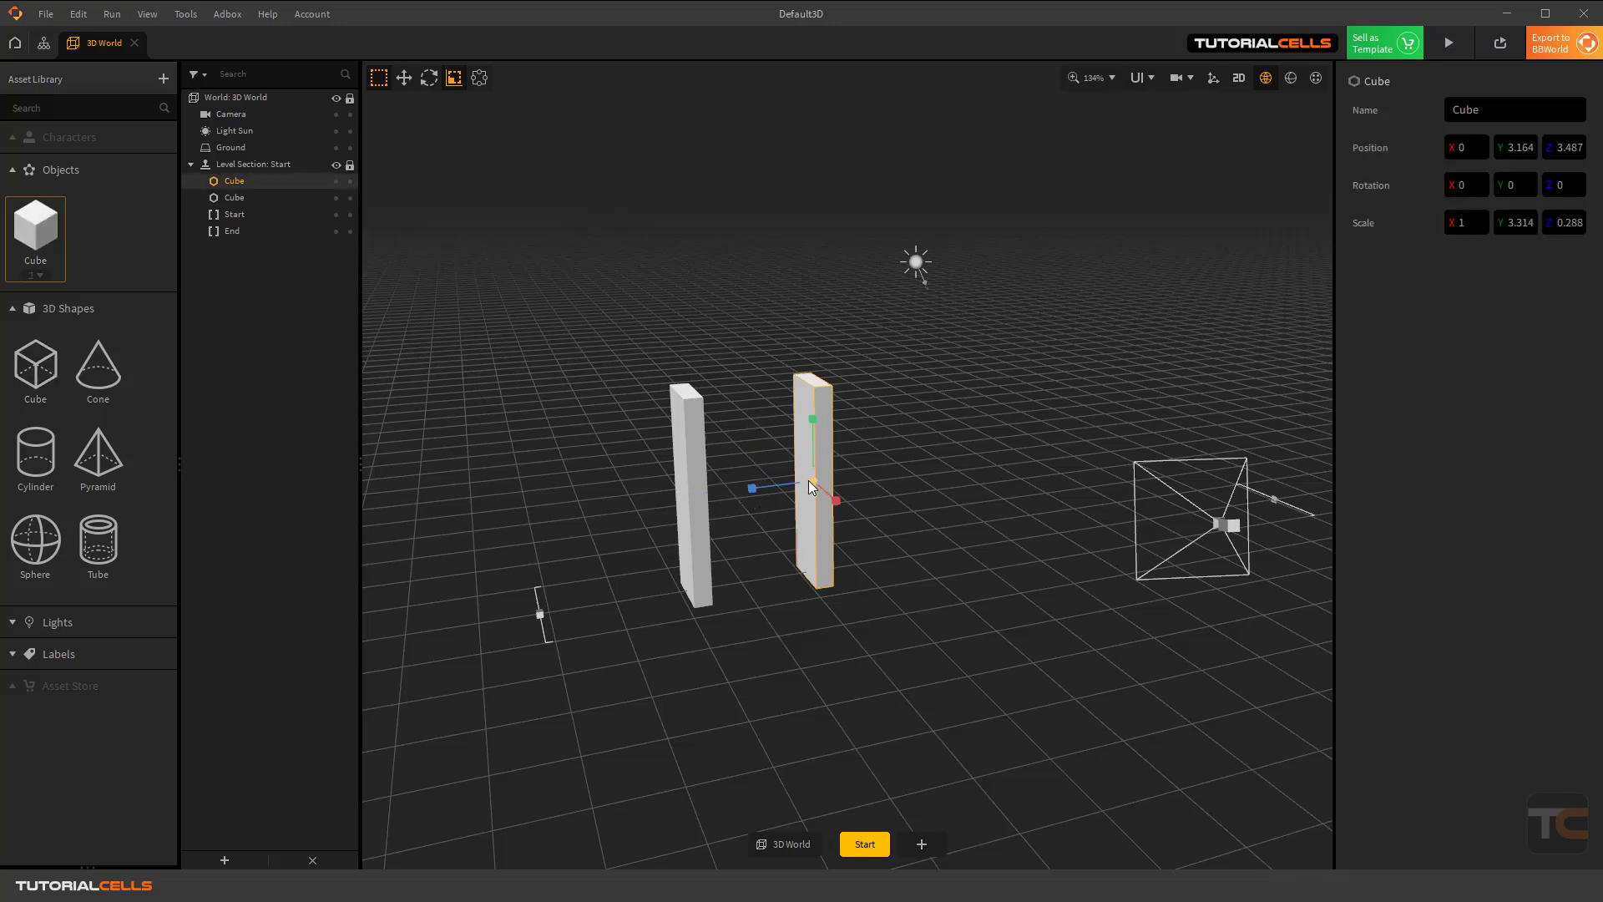
pyautogui.click(404, 77)
pyautogui.moveTo(736, 483); pyautogui.dragTo(1144, 440)
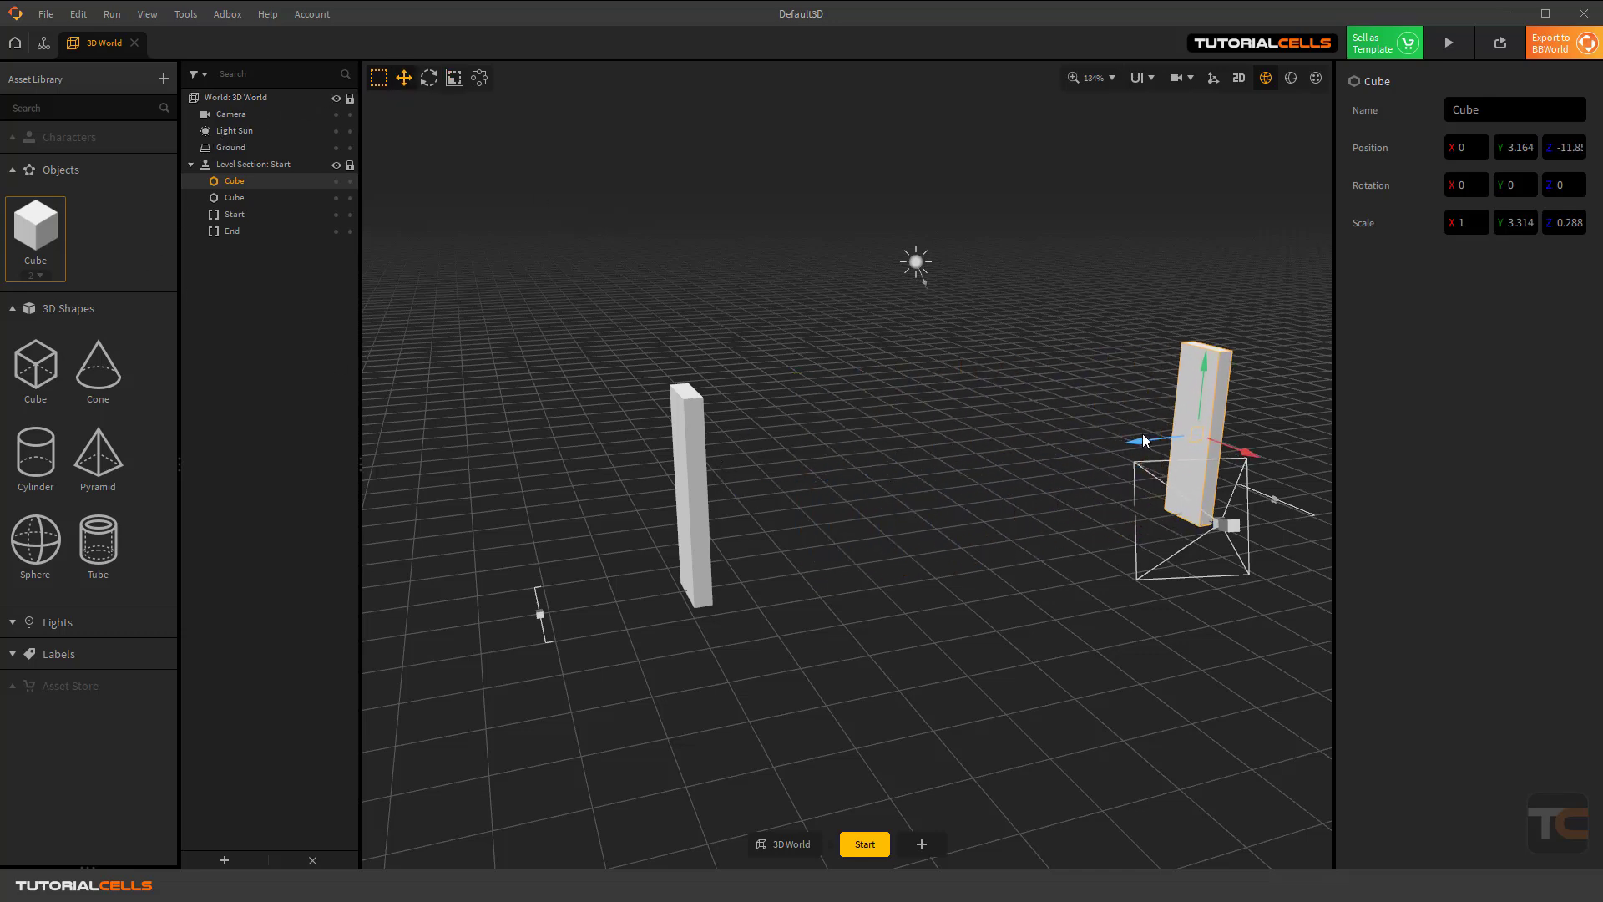
# Set the physics type of the posts' Cube asset to Static.
pyautogui.click(38, 232)
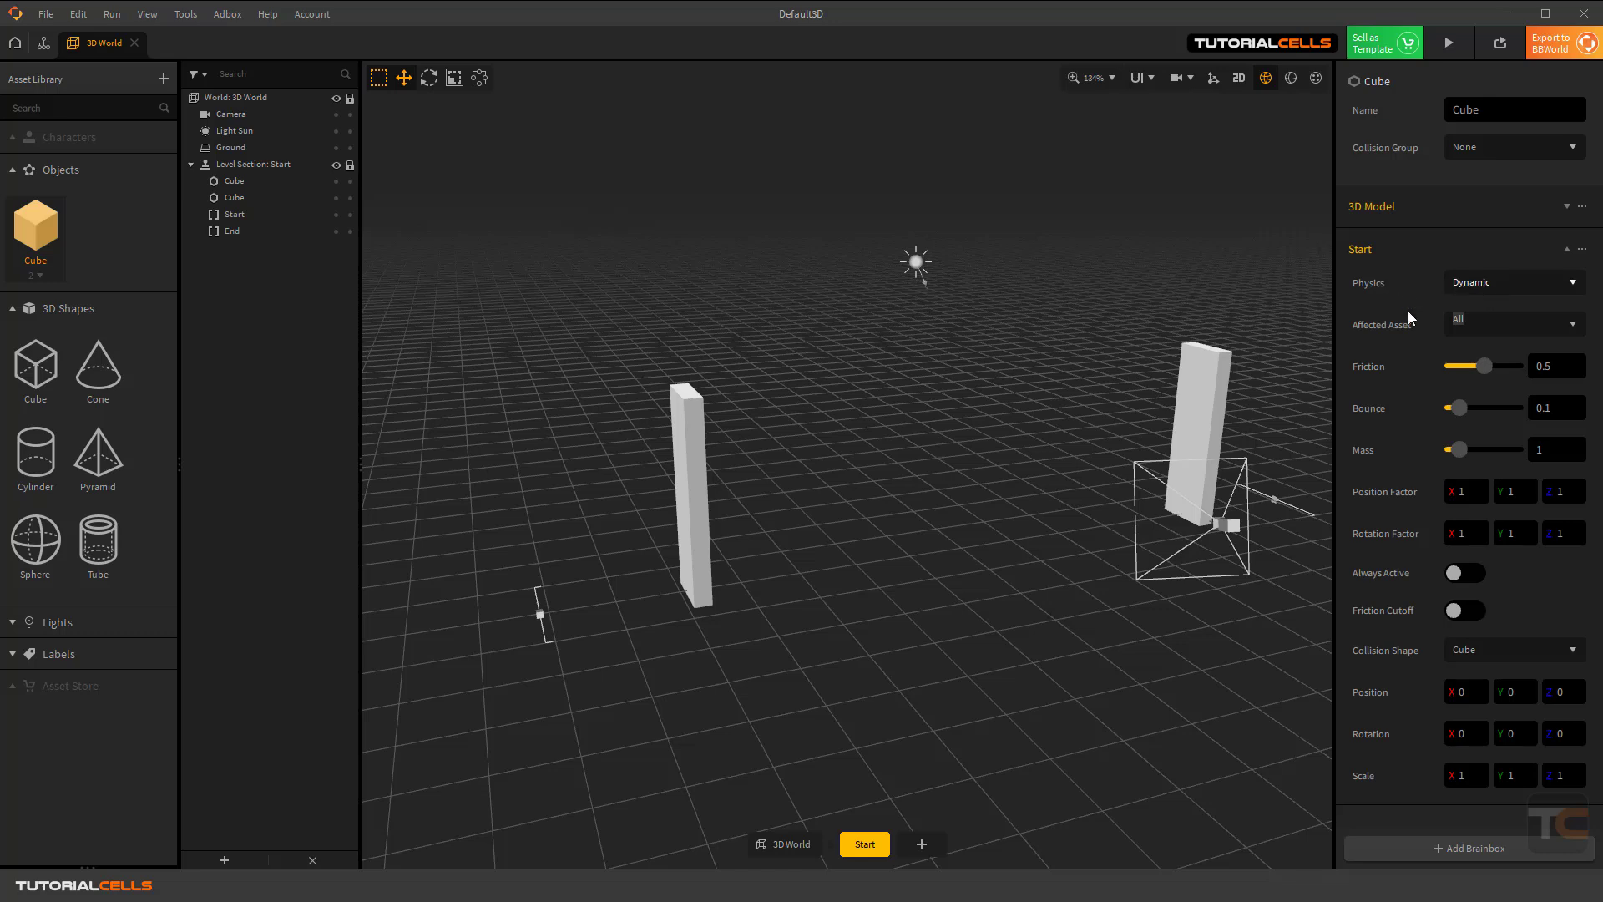
pyautogui.click(1474, 283)
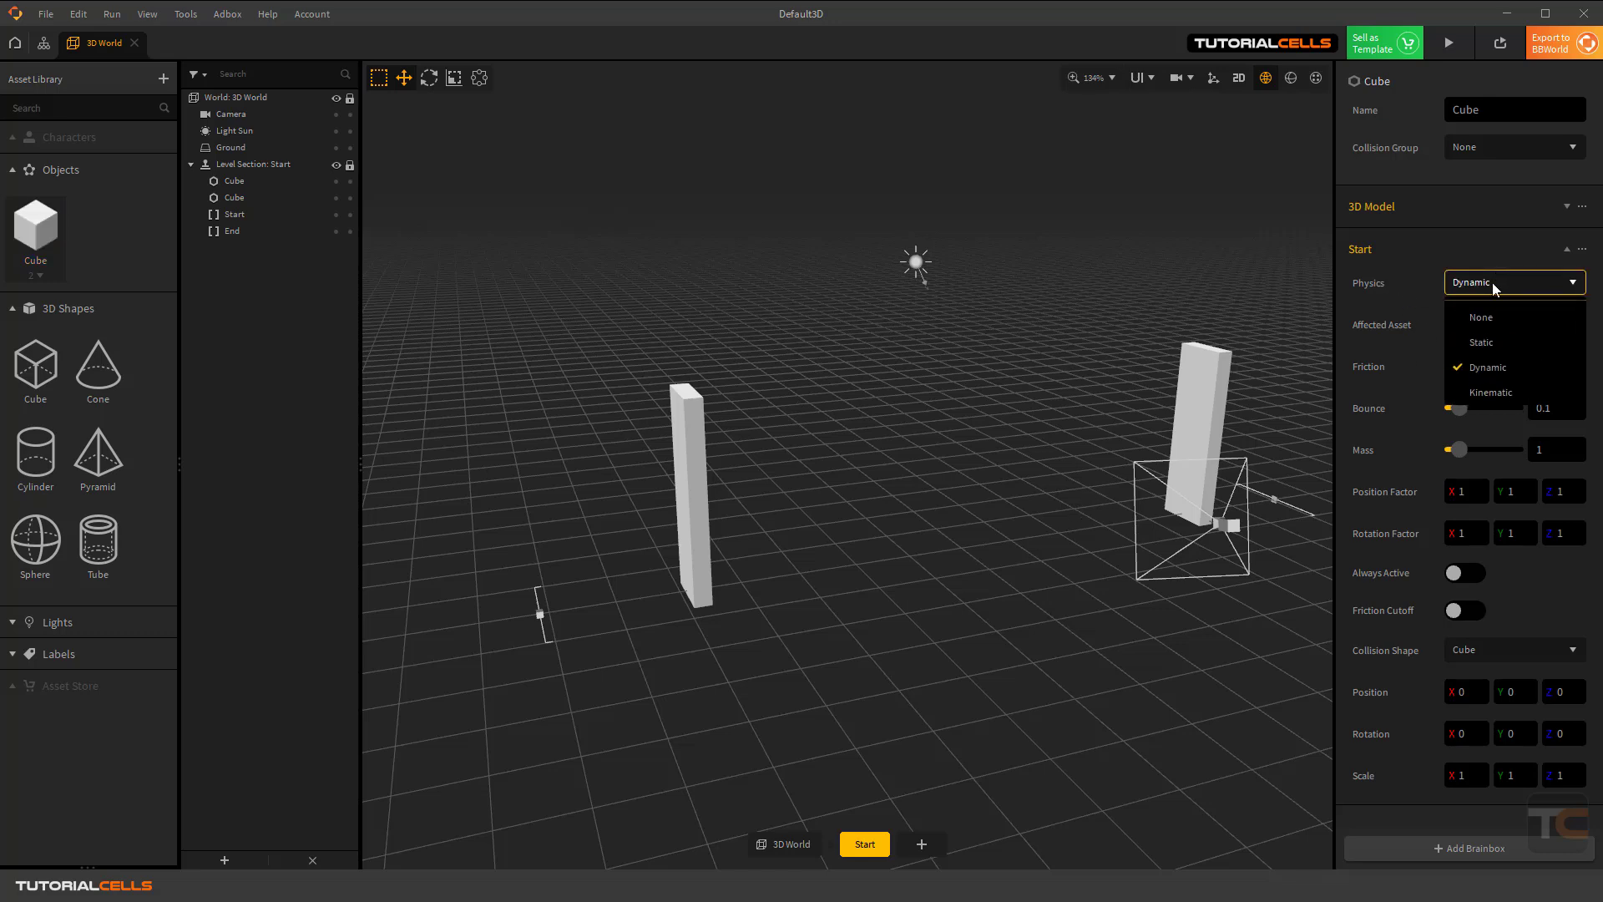
pyautogui.click(1494, 343)
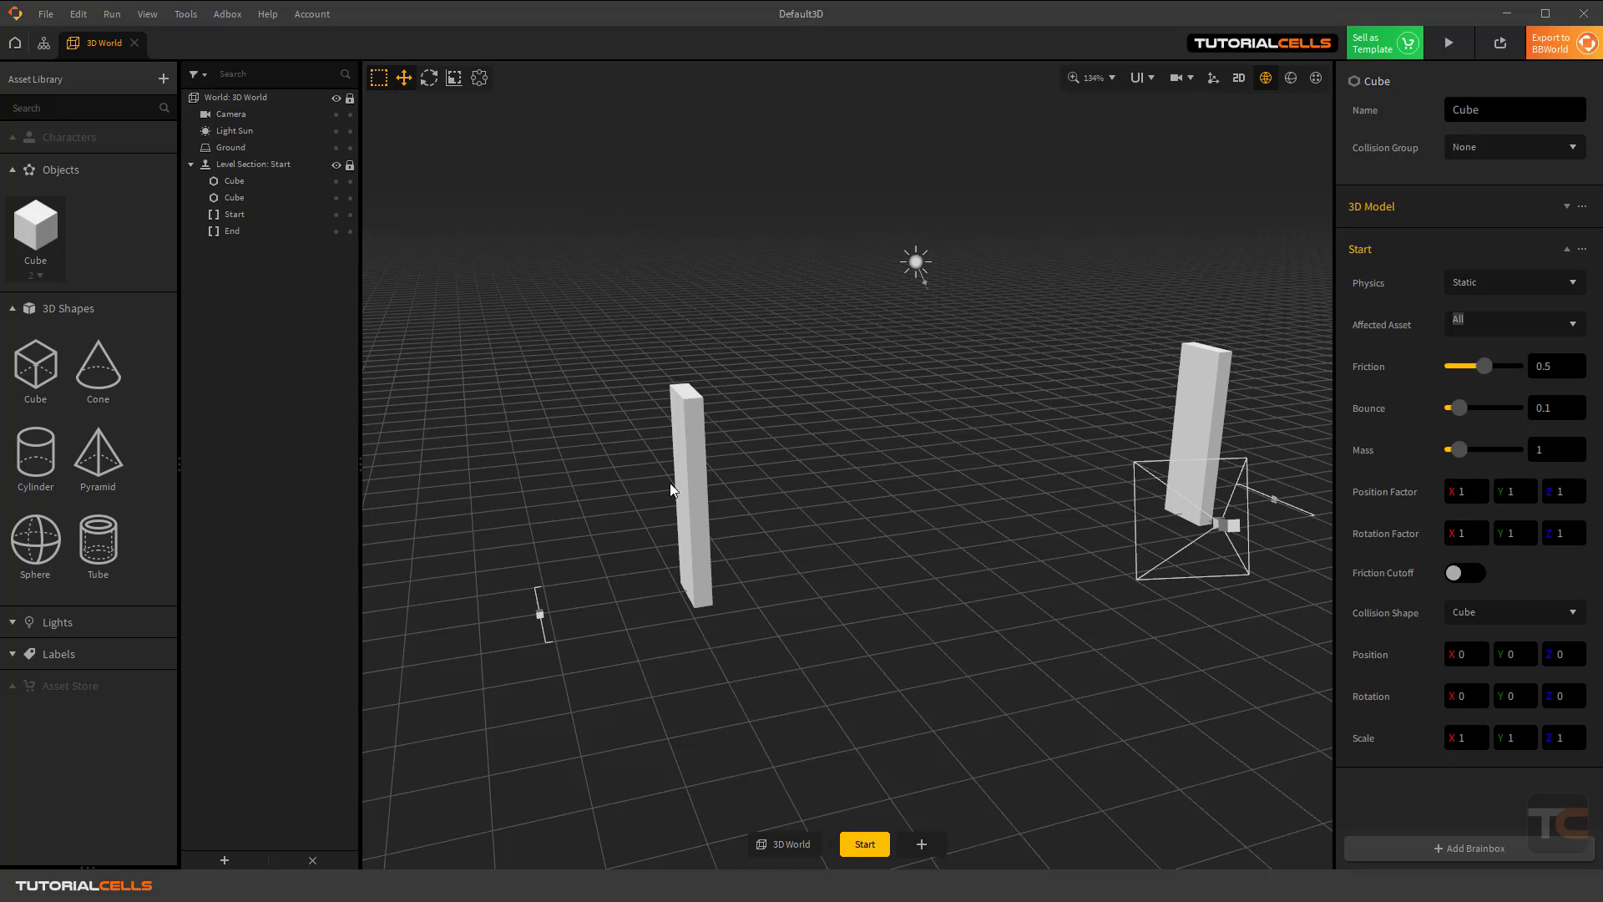
# Preview the game to check that the two static posts stay in place, and close the preview.
pyautogui.click(1449, 42)
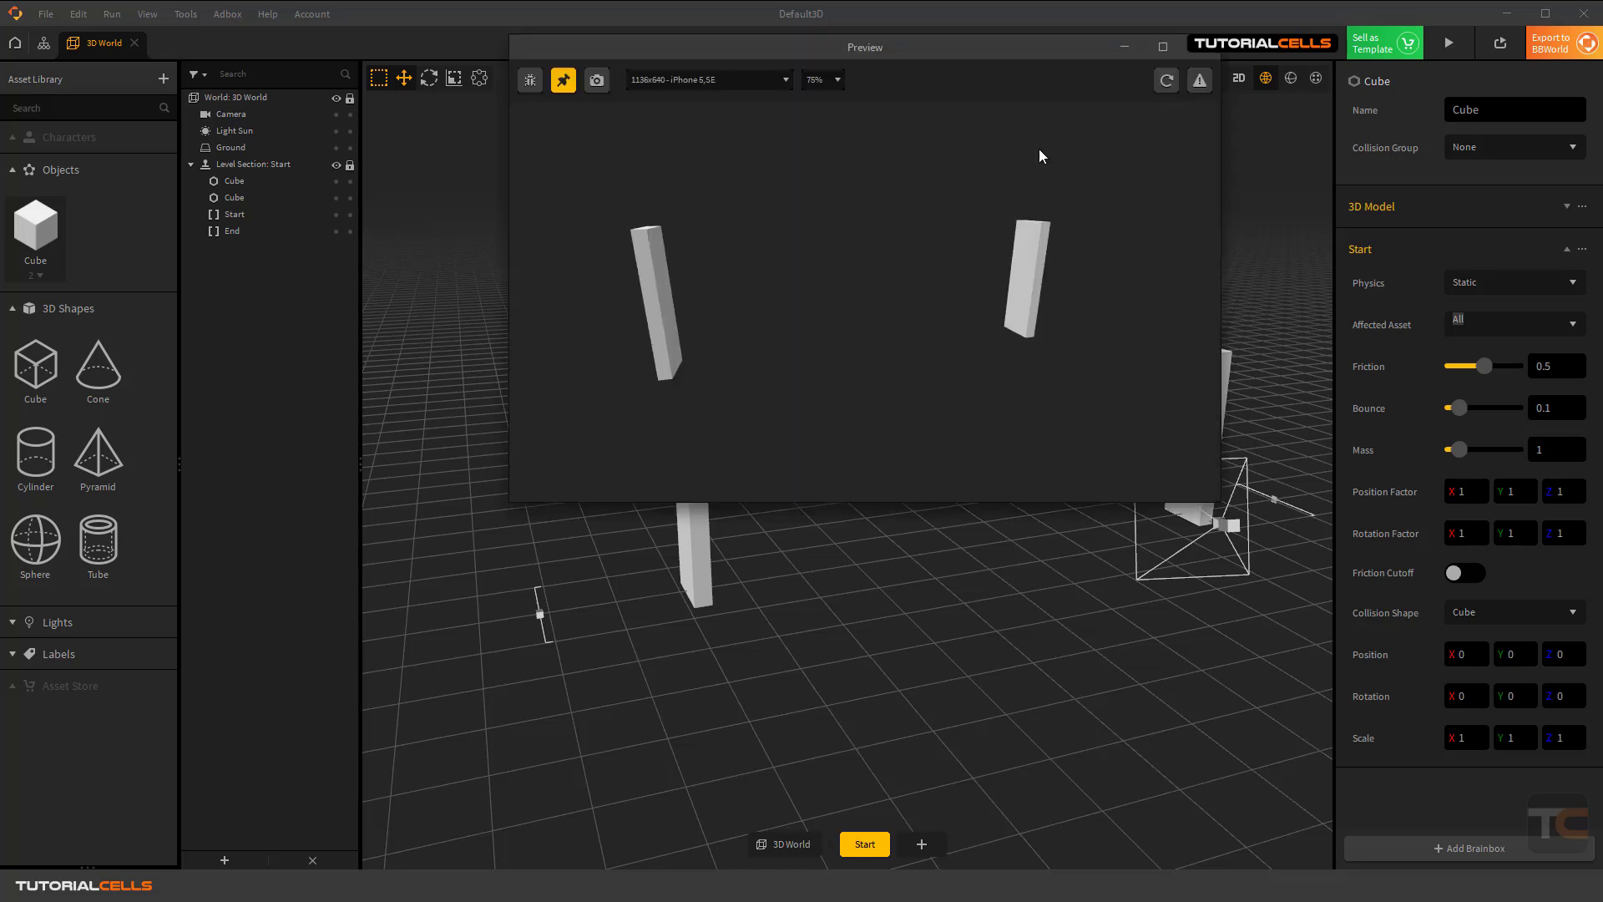
pyautogui.click(1206, 55)
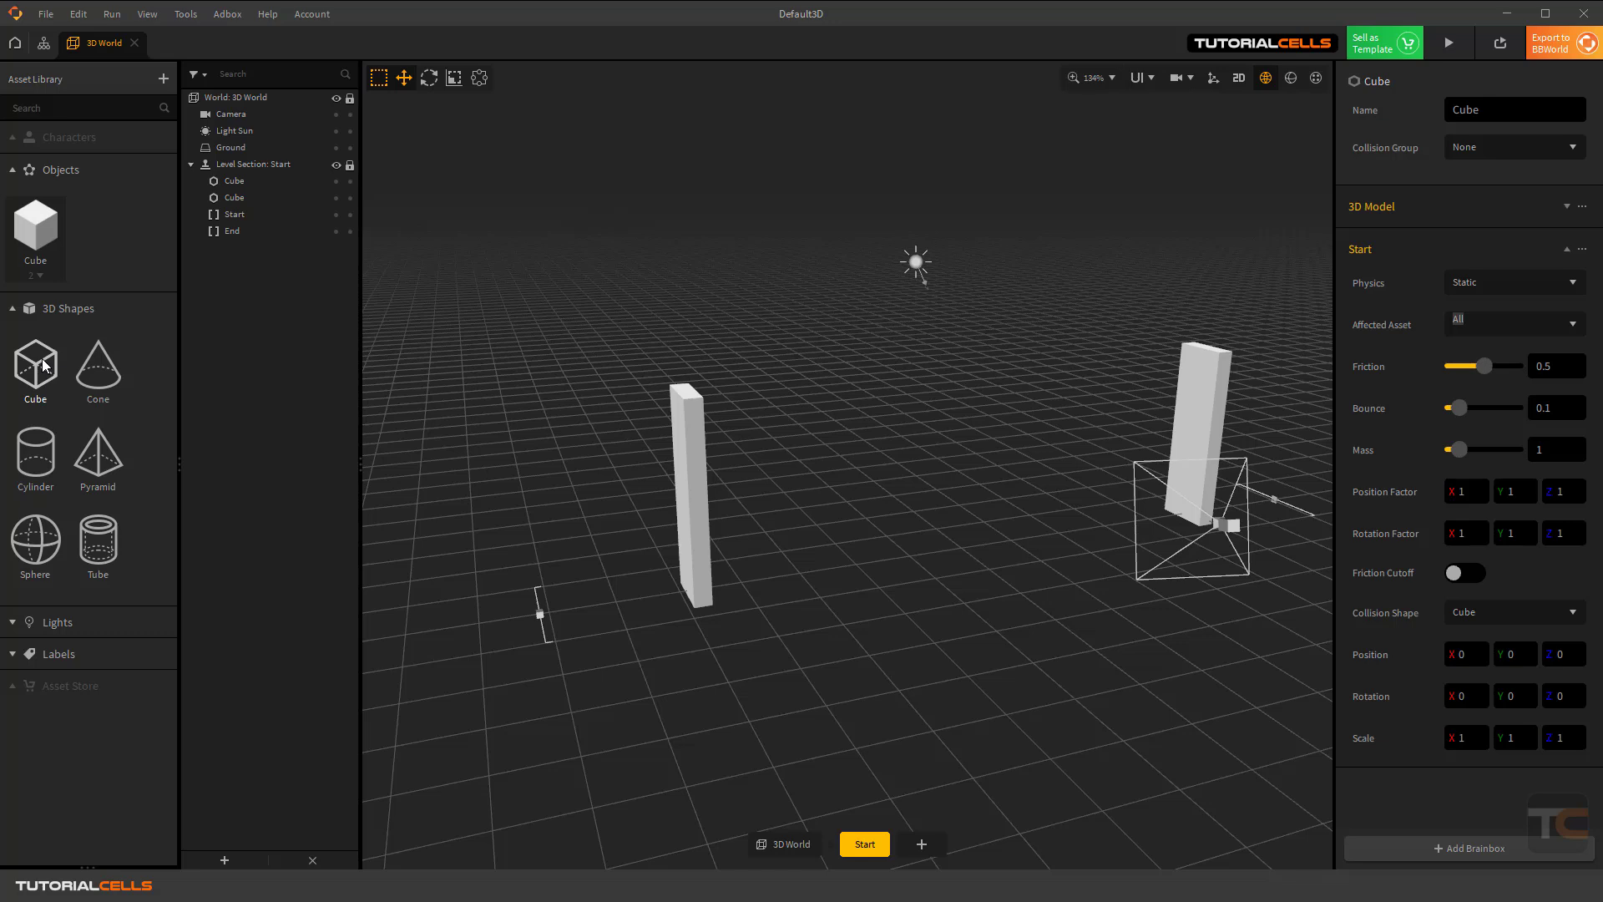
# Place a new Cube shape beside the first post, review its asset's physics settings, and select the placed cube.
pyautogui.moveTo(41, 371); pyautogui.dragTo(783, 561)
pyautogui.click(96, 234)
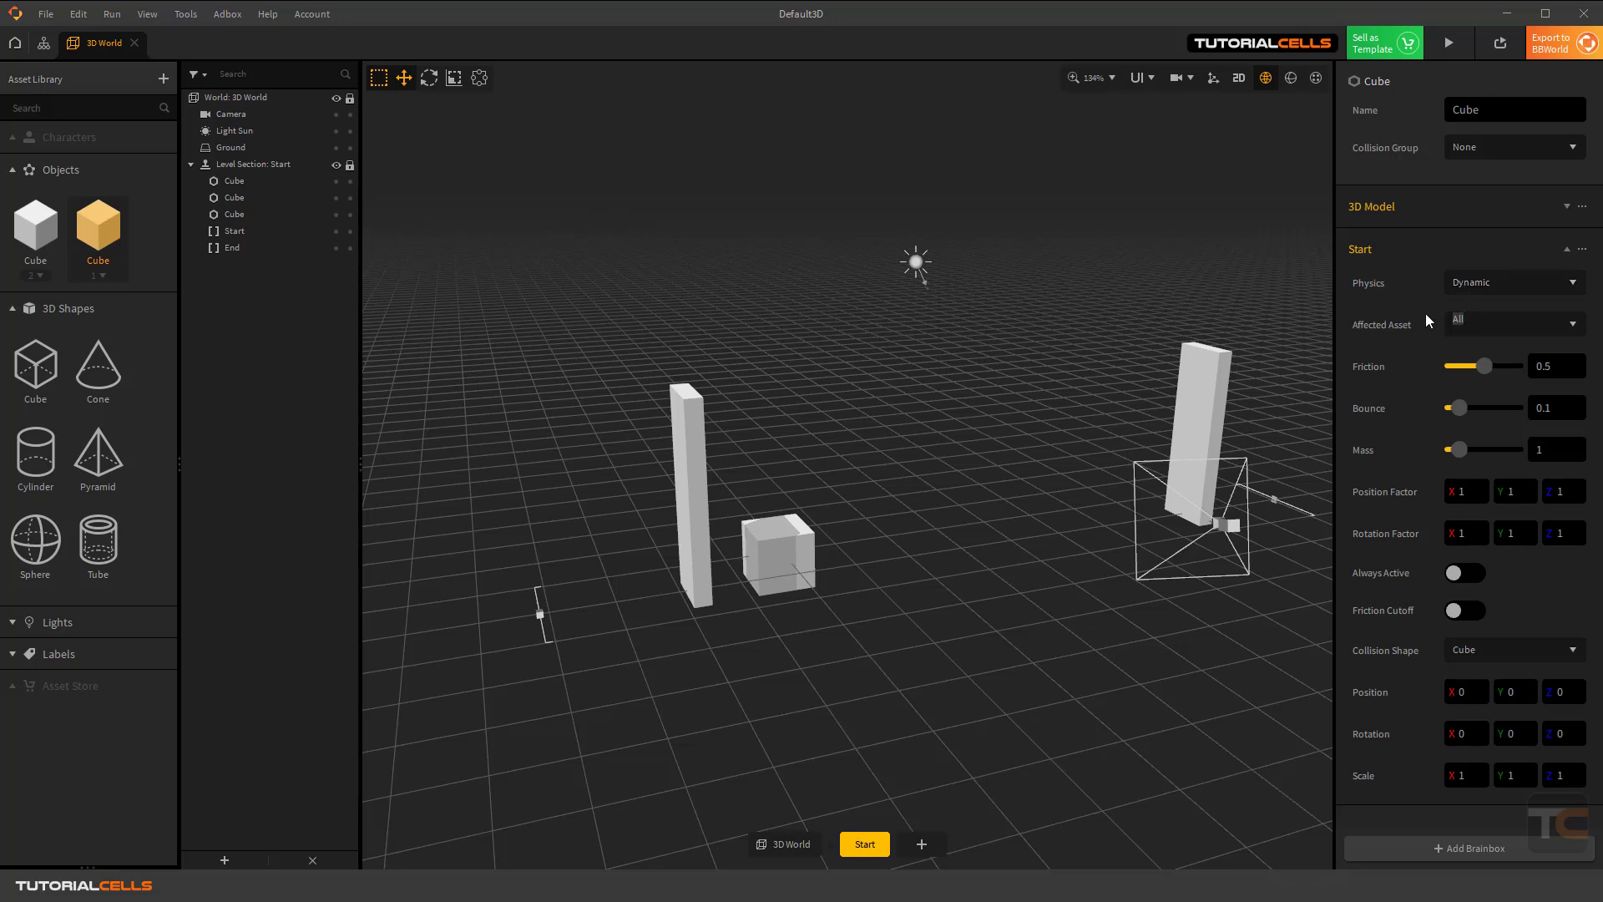
pyautogui.click(791, 535)
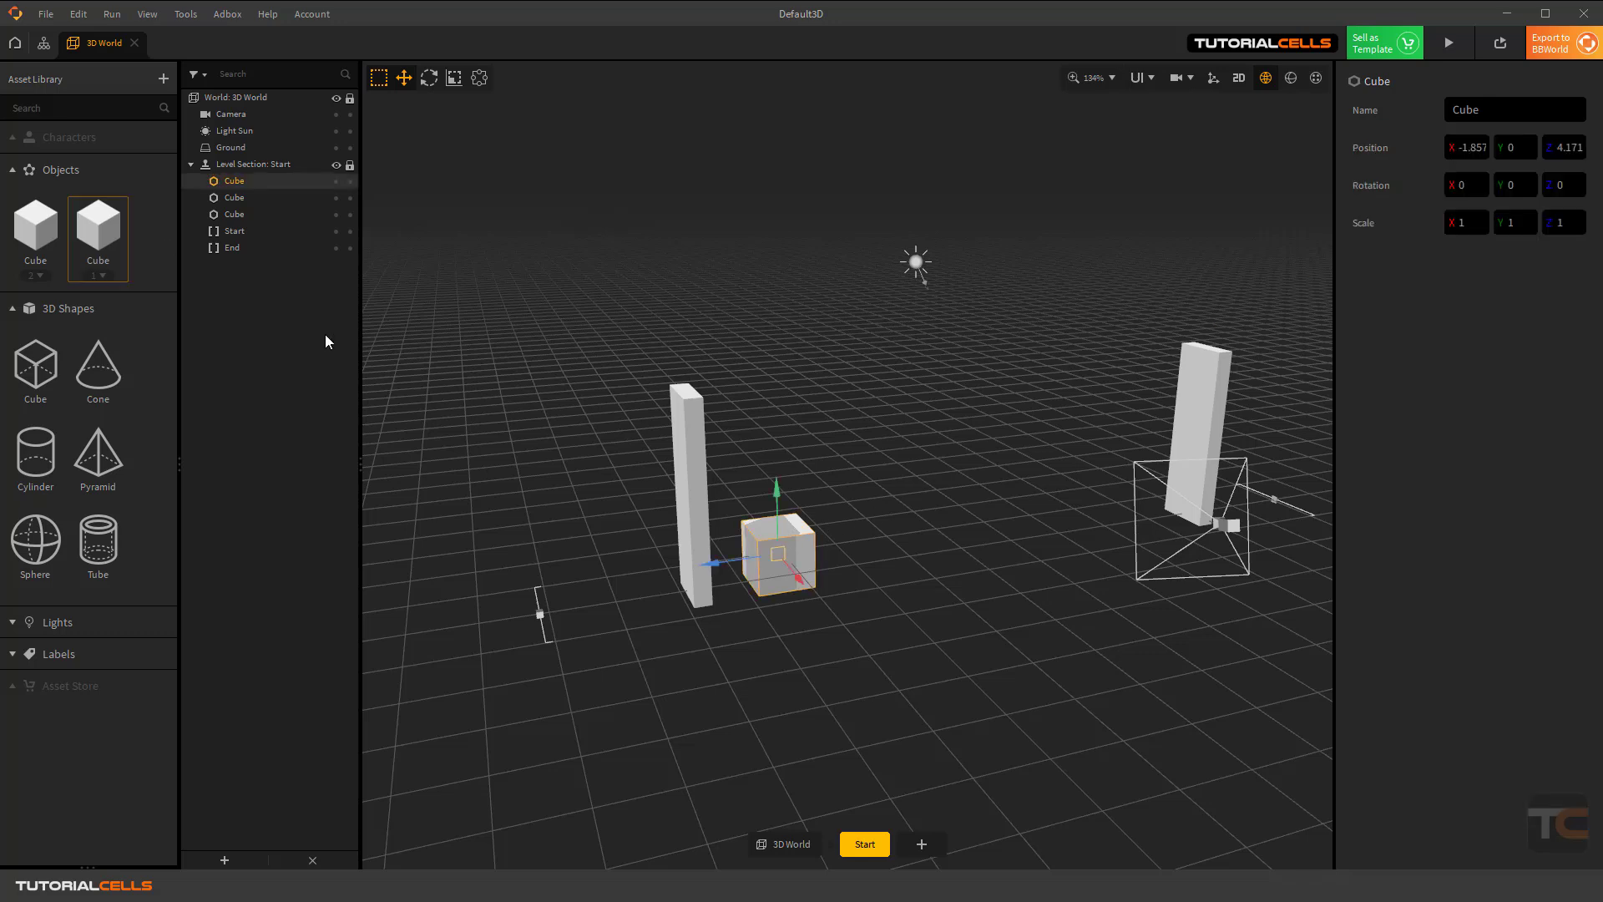
# Scale the new cube into a wide flat plank, about 4.43 on X and 0.125 on Y.
pyautogui.click(454, 77)
pyautogui.moveTo(777, 494); pyautogui.dragTo(879, 697)
pyautogui.moveTo(778, 494); pyautogui.dragTo(711, 455)
# Position the plank near the top of the first post at about Y 4, sliding it close to the post along Z.
pyautogui.click(404, 77)
pyautogui.moveTo(751, 504)
pyautogui.mouseDown(button='right')
pyautogui.moveTo(794, 526)
pyautogui.moveTo(618, 476)
pyautogui.moveTo(759, 521)
pyautogui.mouseUp(button='right')
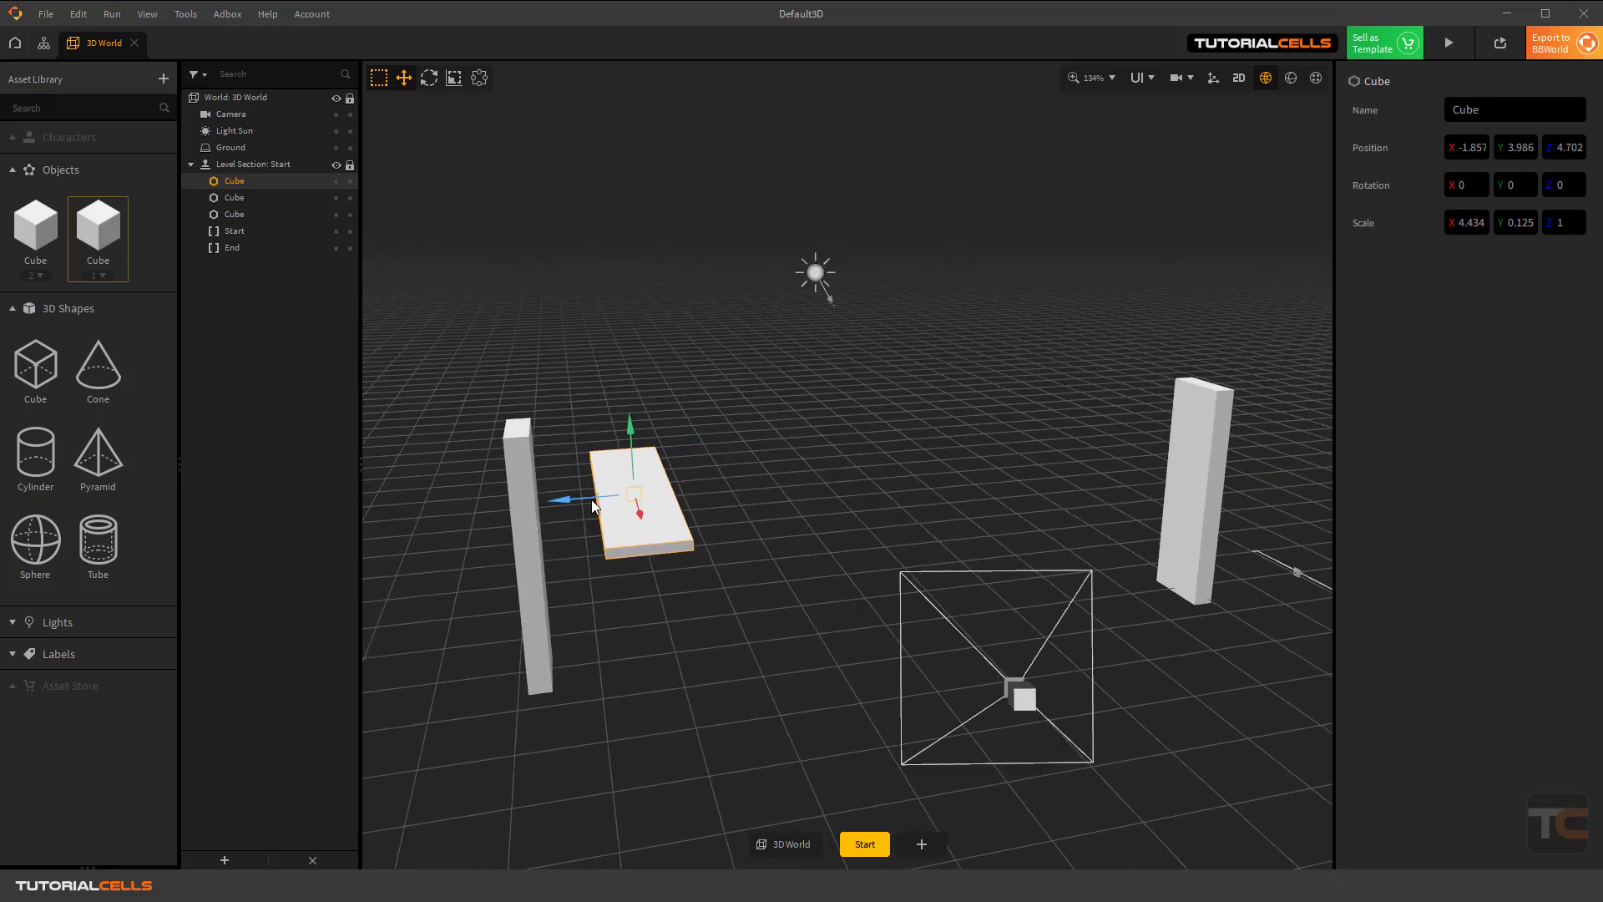
pyautogui.moveTo(591, 499); pyautogui.dragTo(551, 499)
# Select the first post together with the plank and add a Linker that connects them.
pyautogui.click(234, 203)
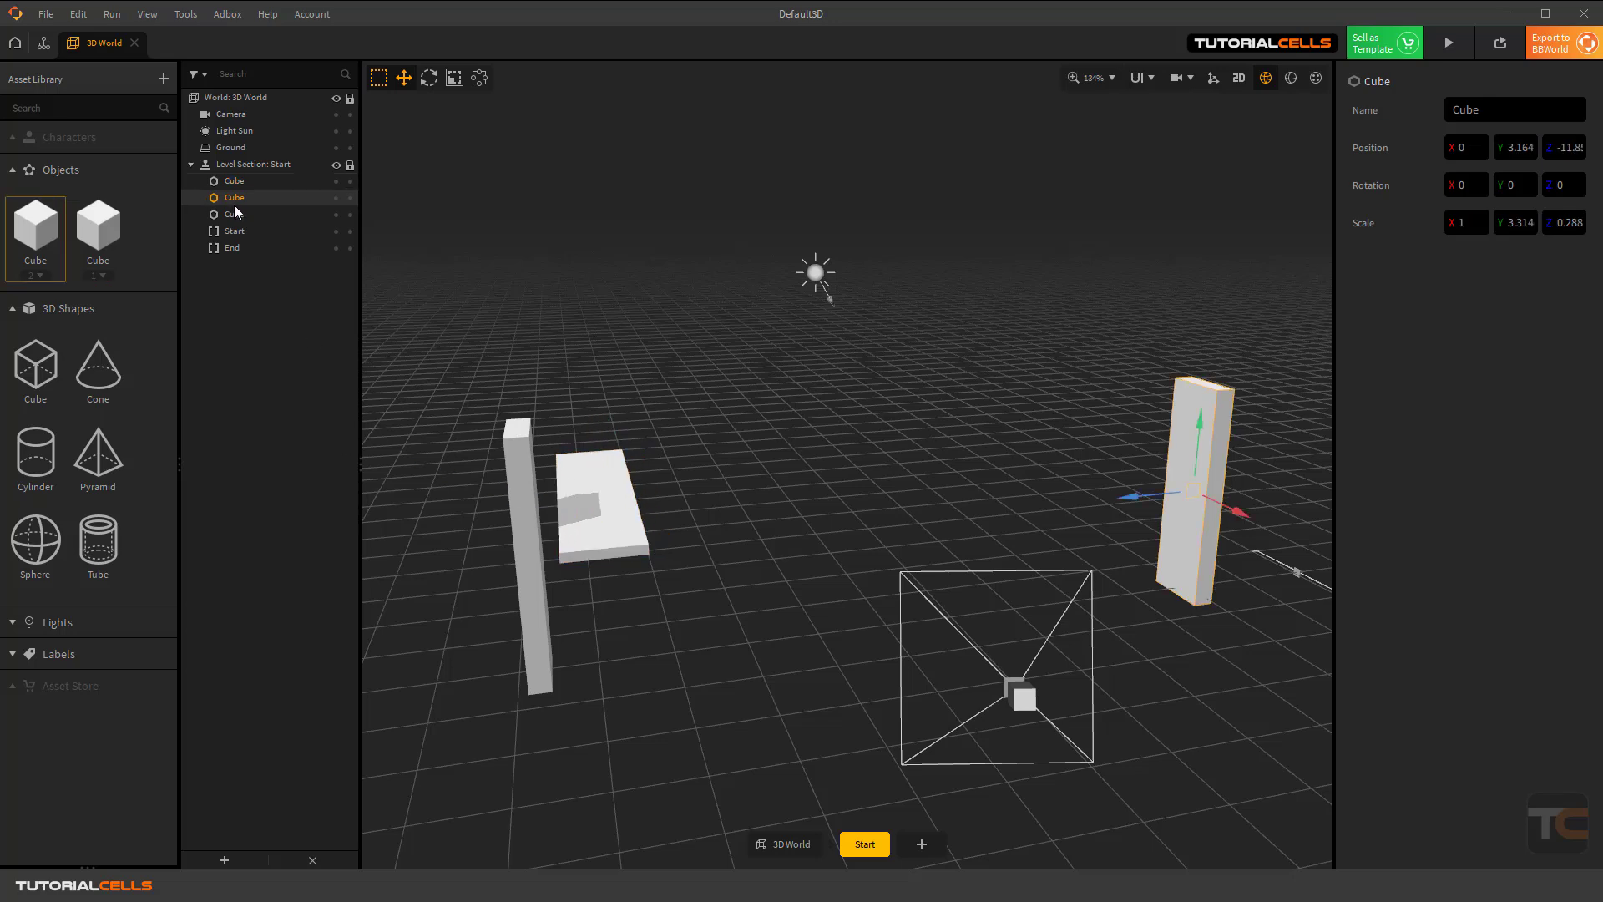
pyautogui.click(533, 443)
pyautogui.keyDown('shift'); pyautogui.click(589, 476); pyautogui.keyUp('shift')
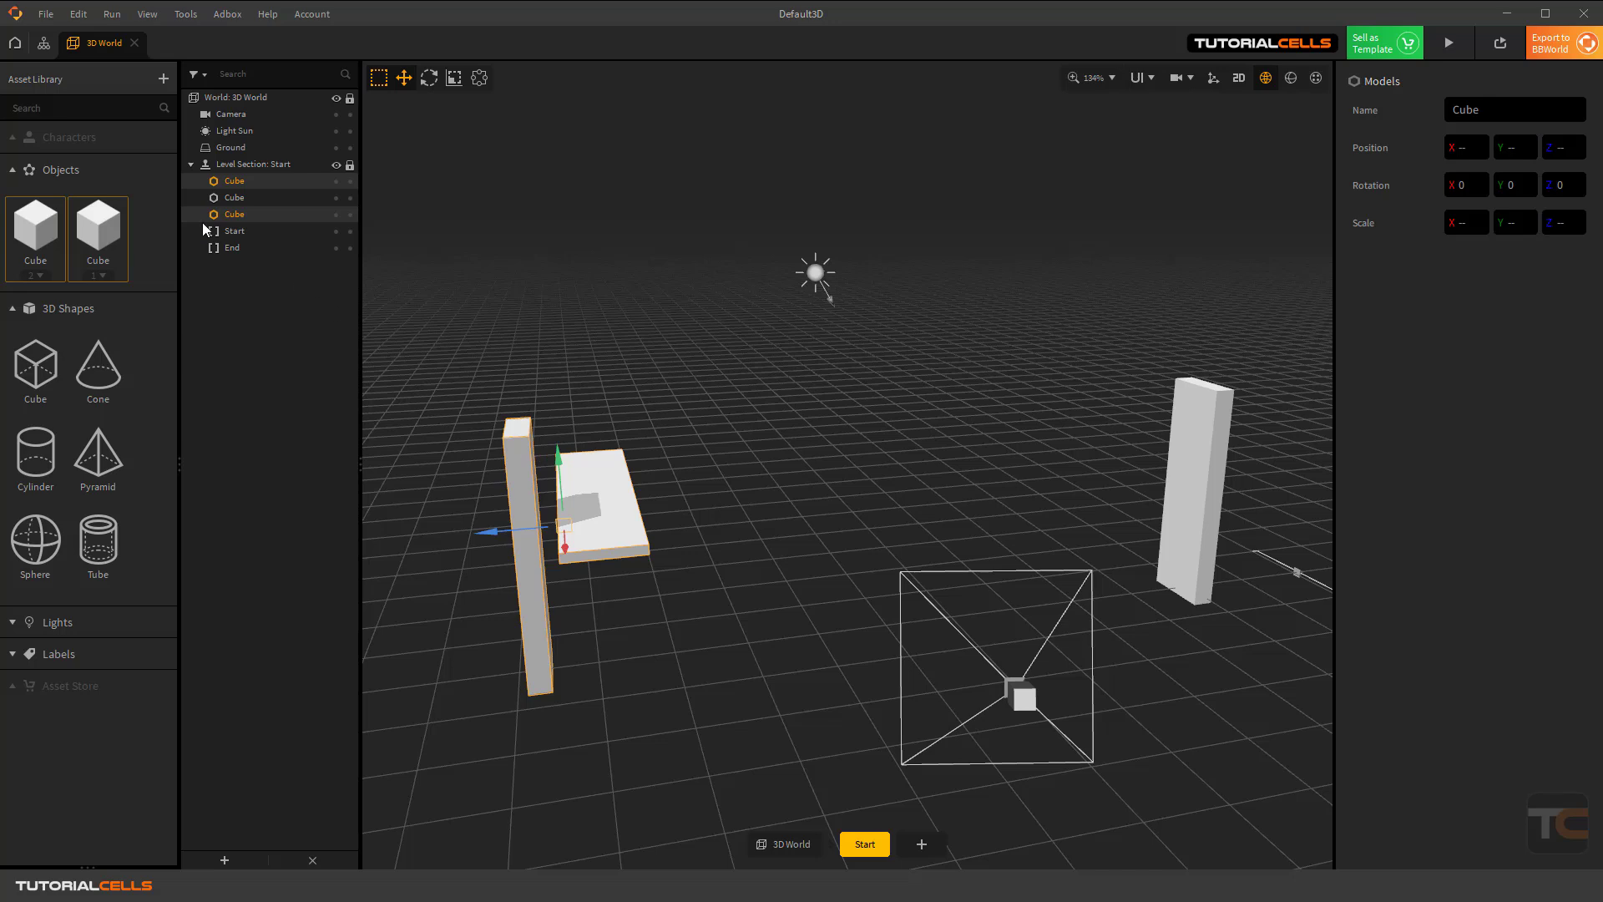
pyautogui.click(225, 860)
pyautogui.click(270, 833)
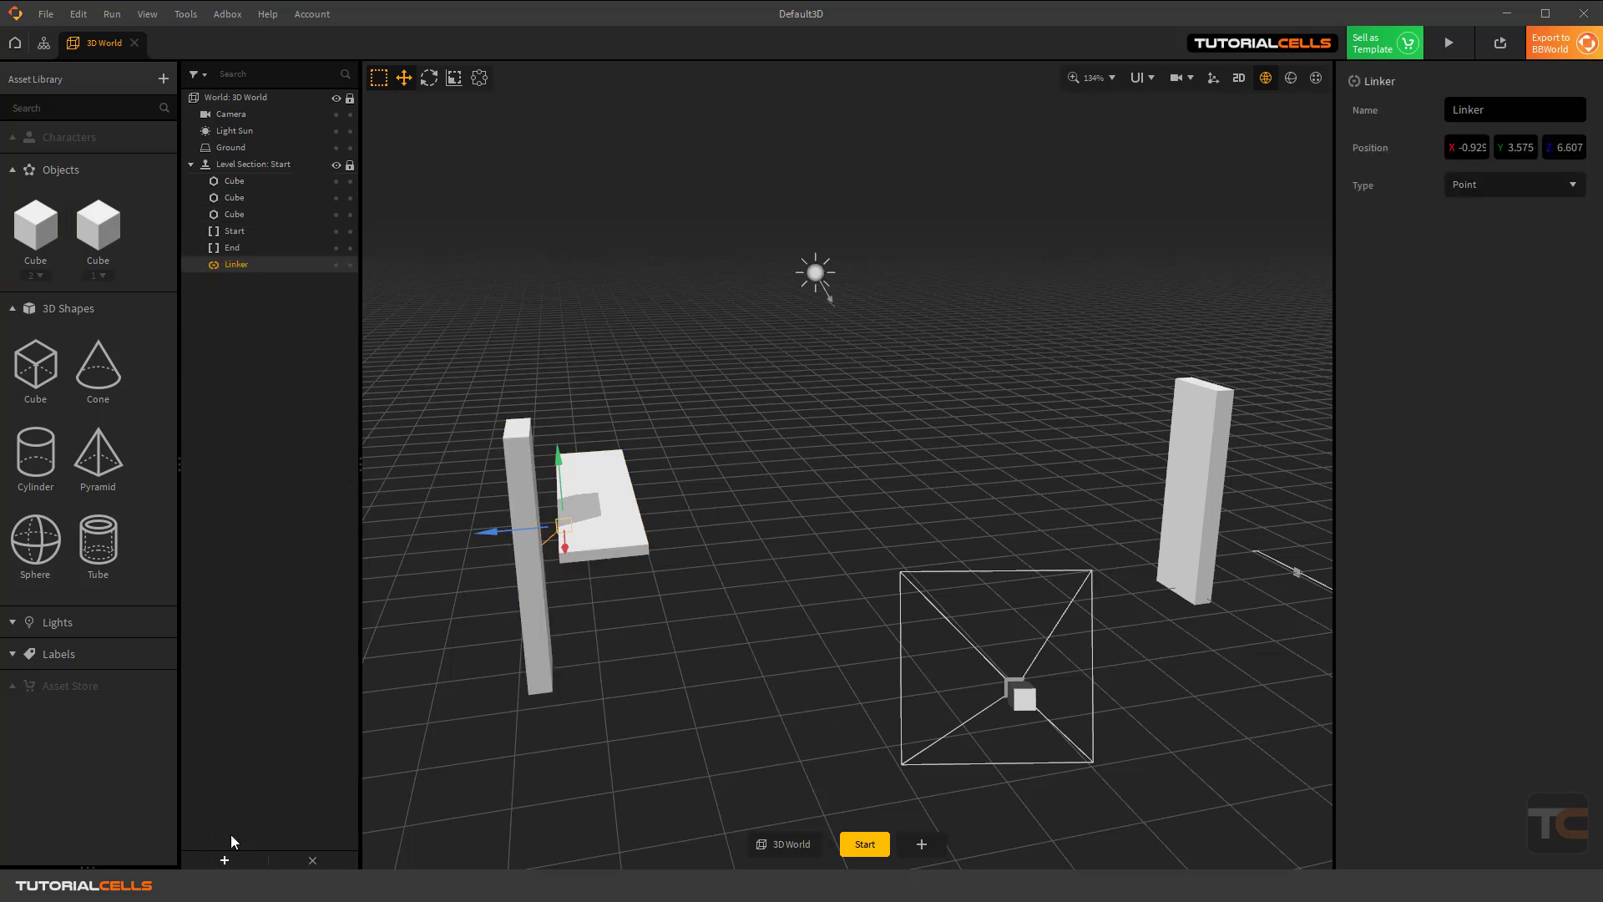
# Position the linker beside the first post below the plank, at about Y 2.25 and Z 6.88, and preview the game.
pyautogui.moveTo(542, 531); pyautogui.dragTo(505, 529)
pyautogui.moveTo(537, 460); pyautogui.dragTo(538, 286)
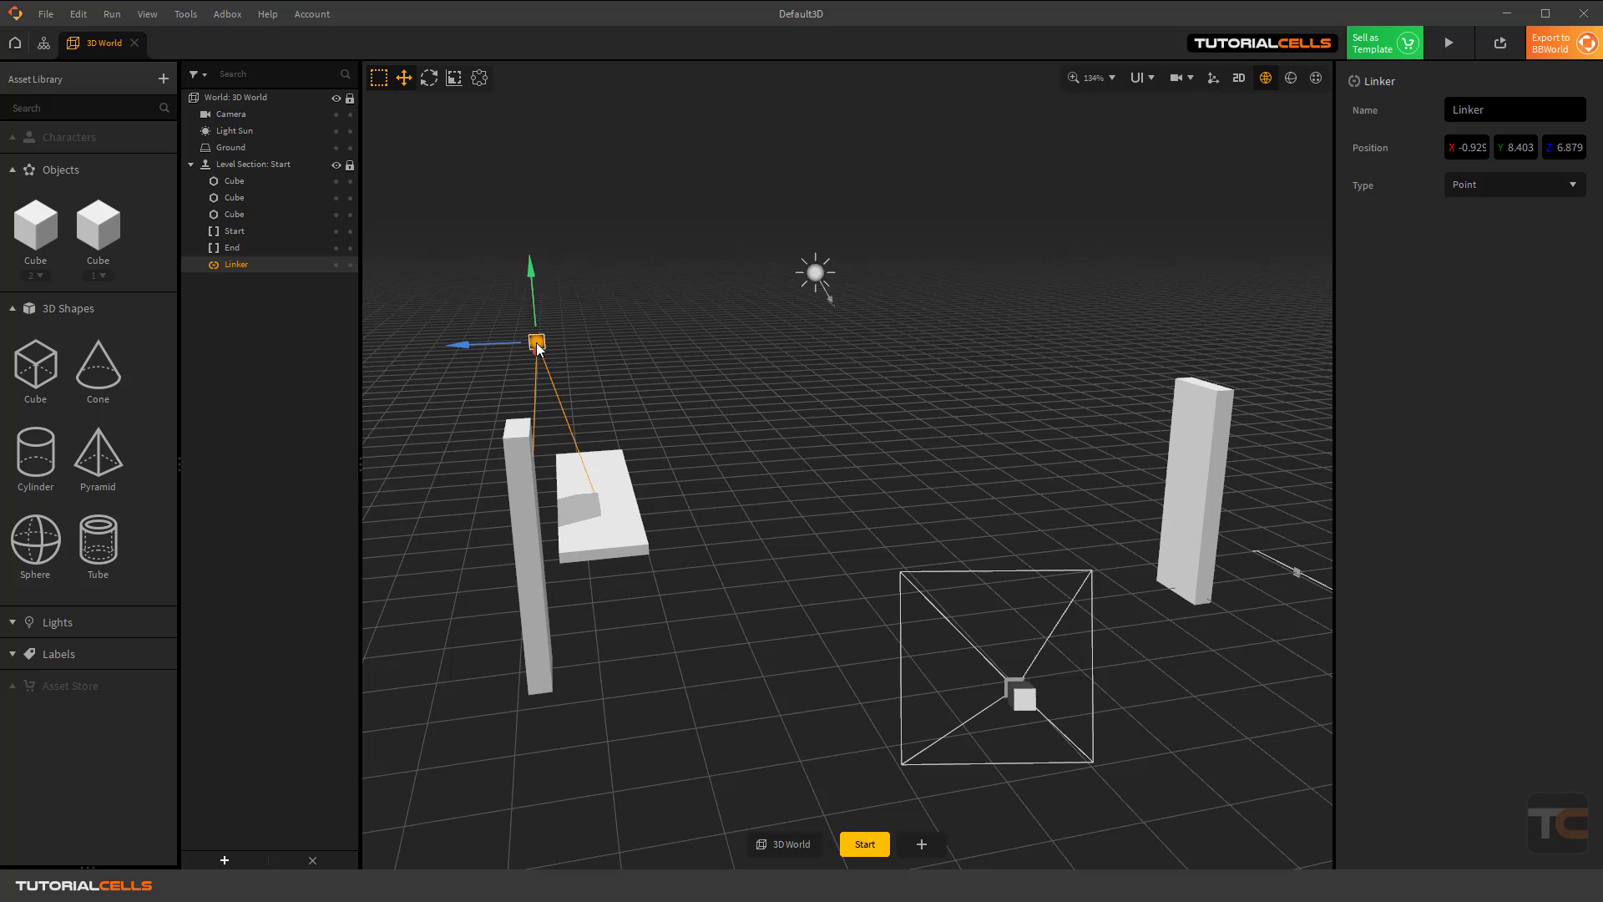
pyautogui.moveTo(538, 348); pyautogui.dragTo(567, 519)
pyautogui.click(1449, 43)
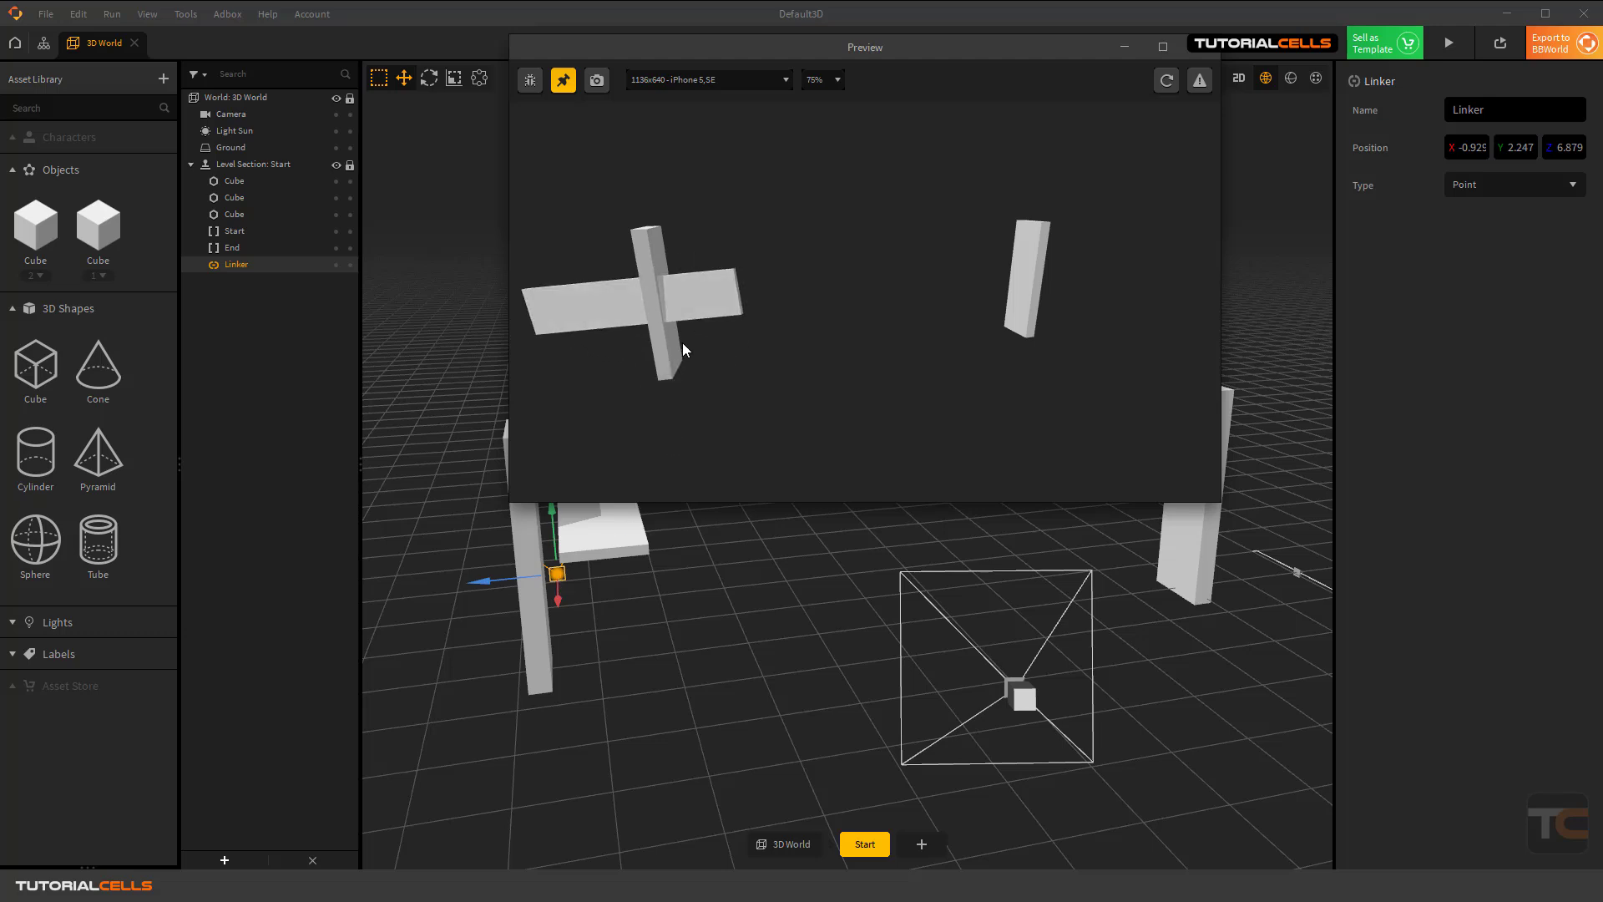
pyautogui.click(1202, 46)
# Aim the game camera at the first post and plank through the camera view, and preview the point-linked plank again.
pyautogui.moveTo(589, 605); pyautogui.dragTo(625, 620, button='right')
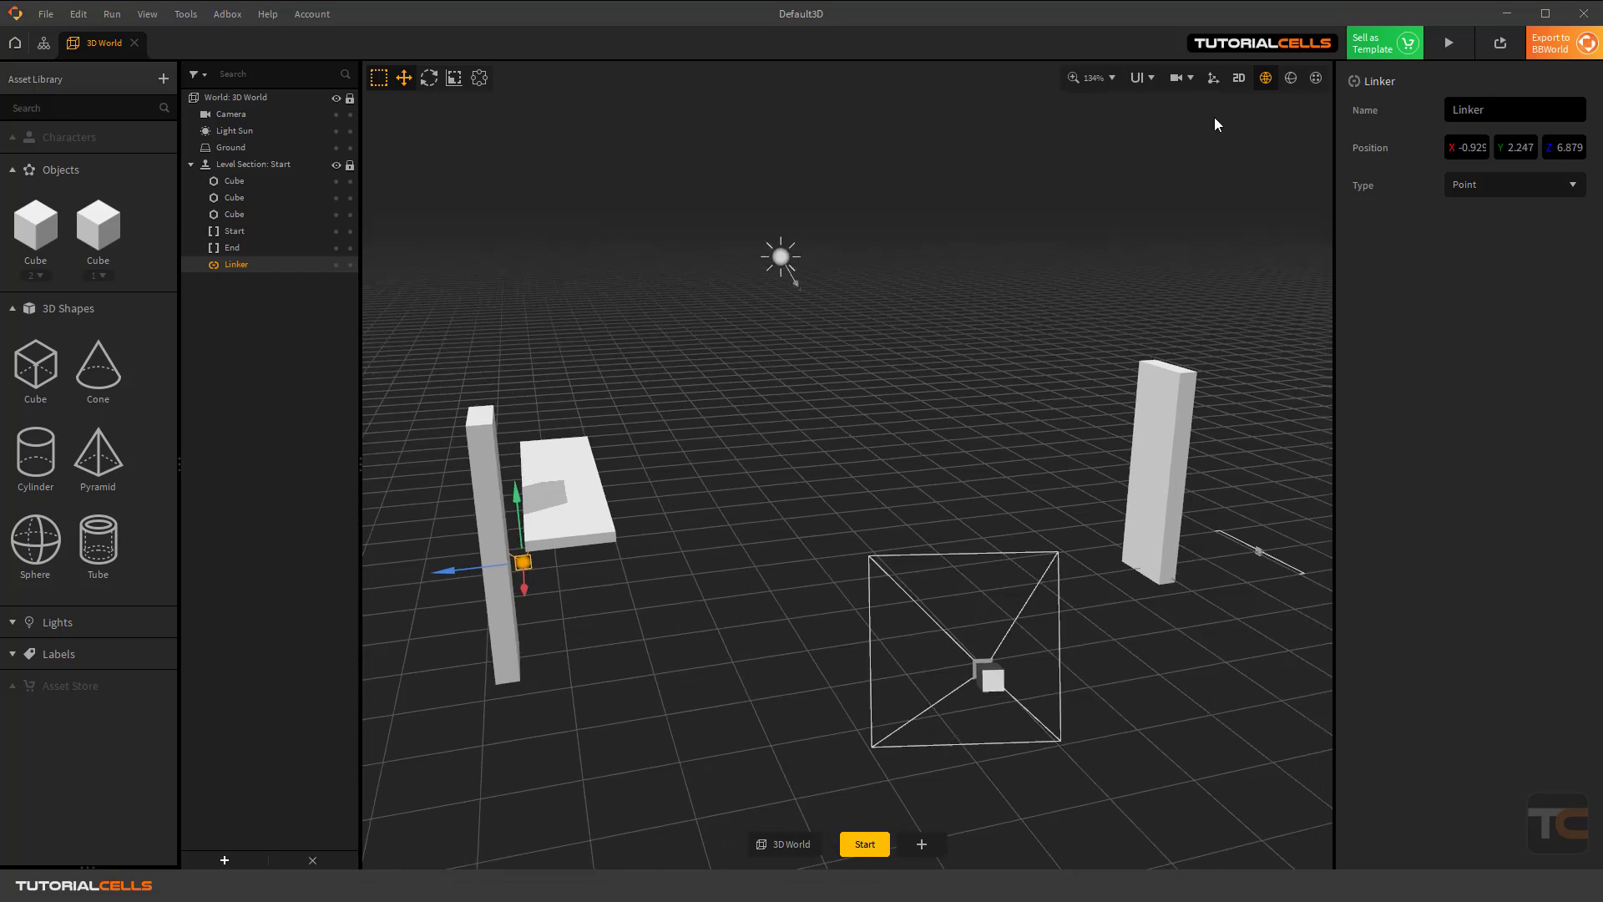
pyautogui.click(1180, 82)
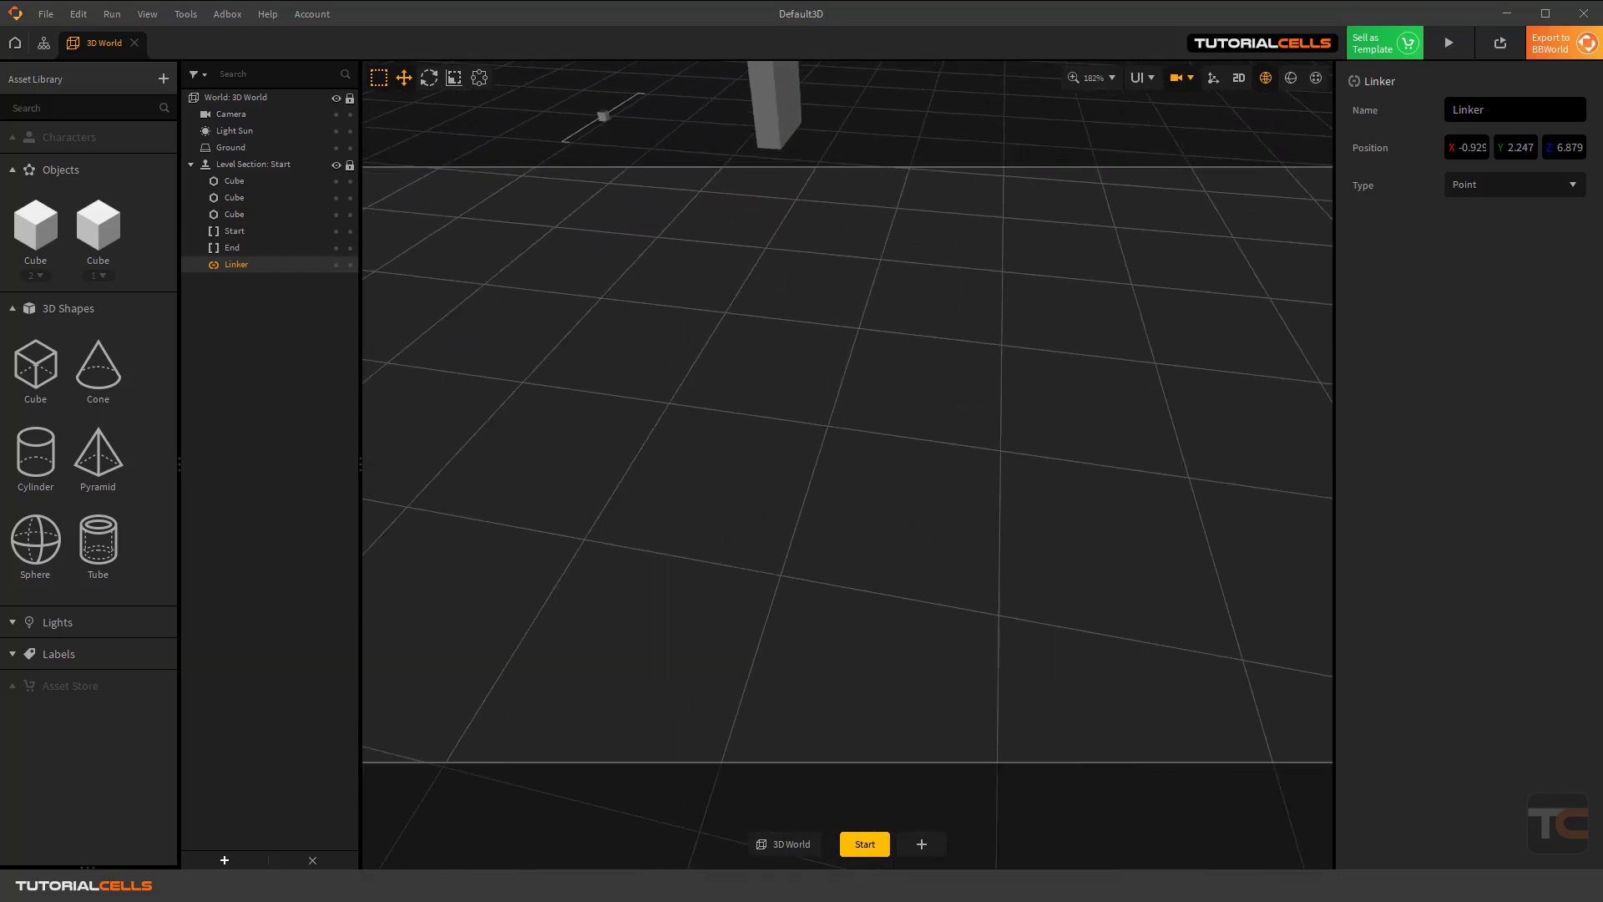
pyautogui.moveTo(806, 489); pyautogui.dragTo(835, 461, button='right')
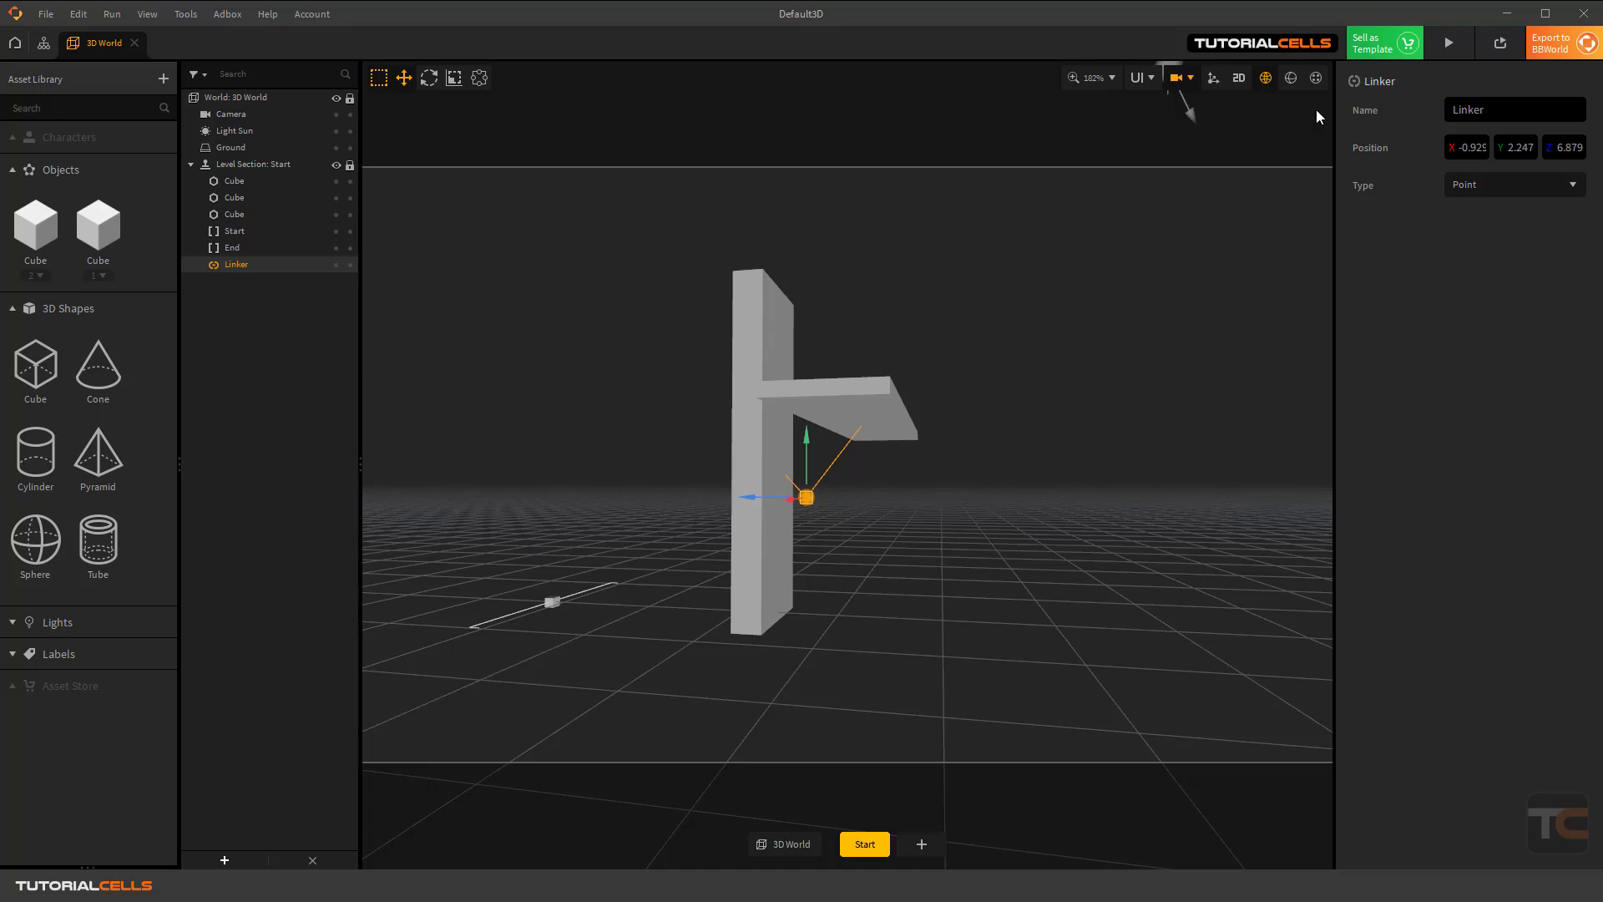
pyautogui.click(1449, 43)
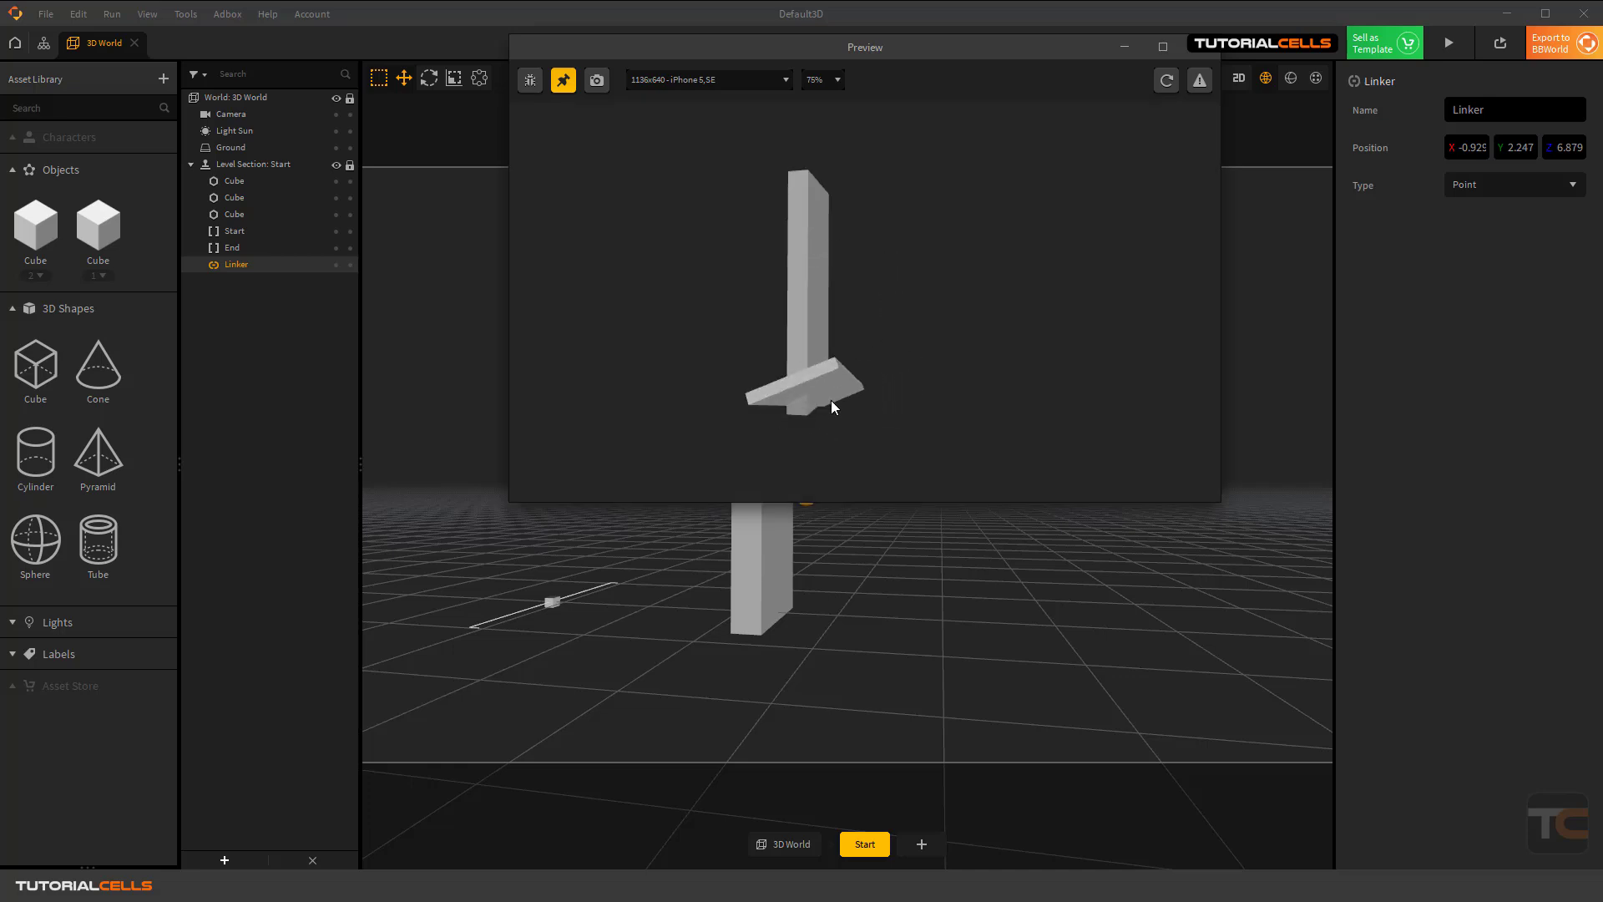
pyautogui.click(1211, 50)
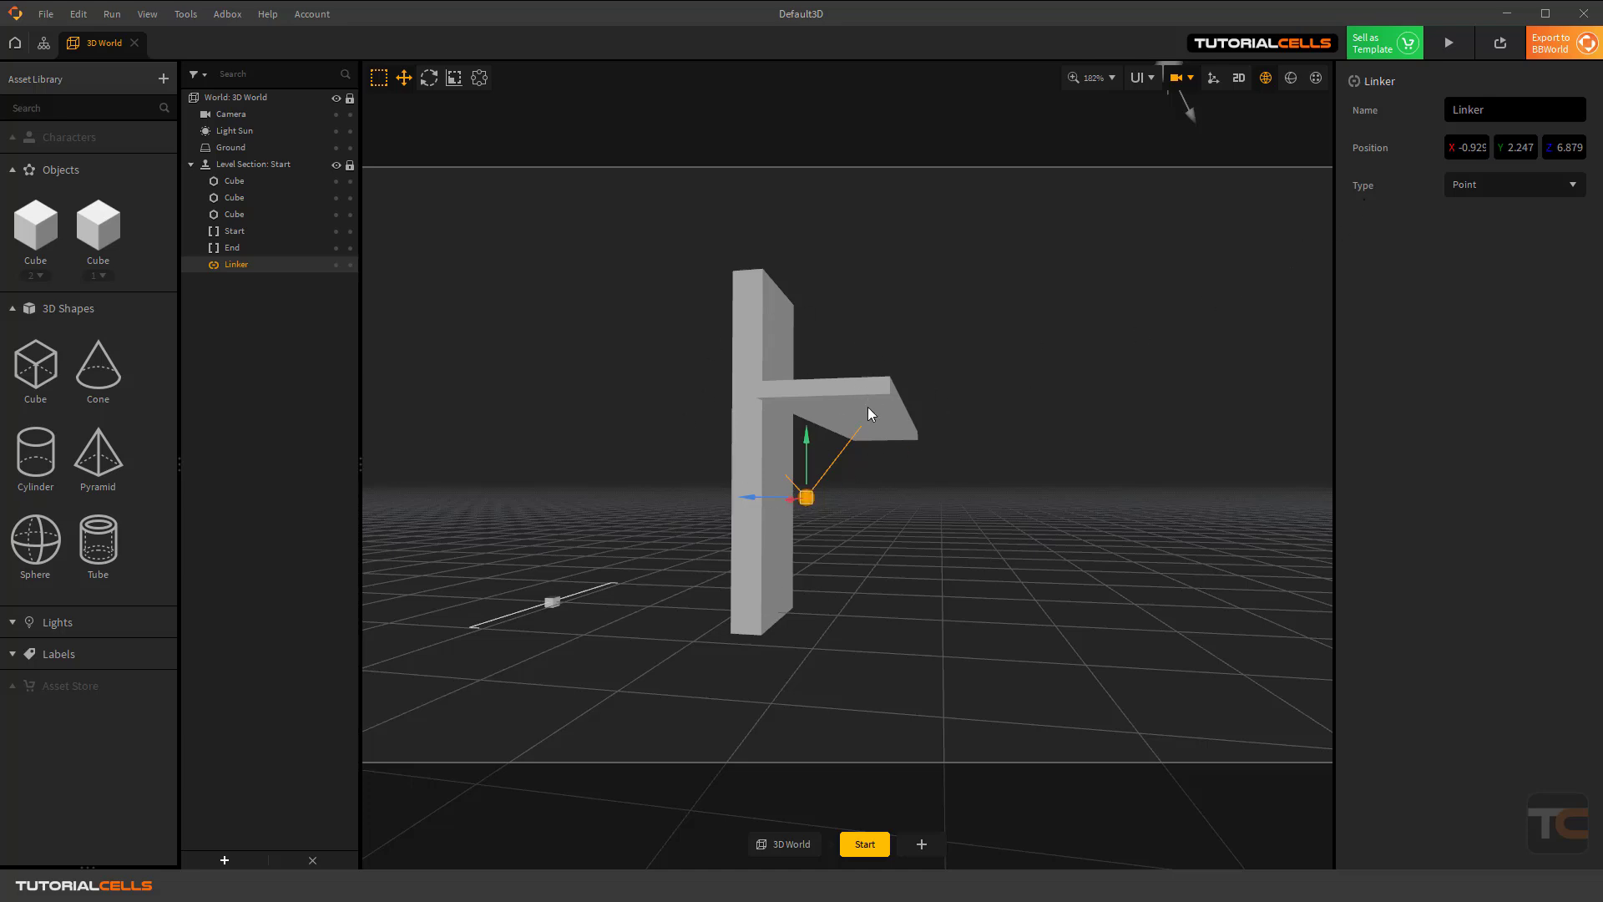
# Try the Fixed type for the linker, preview how the plank behaves, and close the preview.
pyautogui.click(1478, 184)
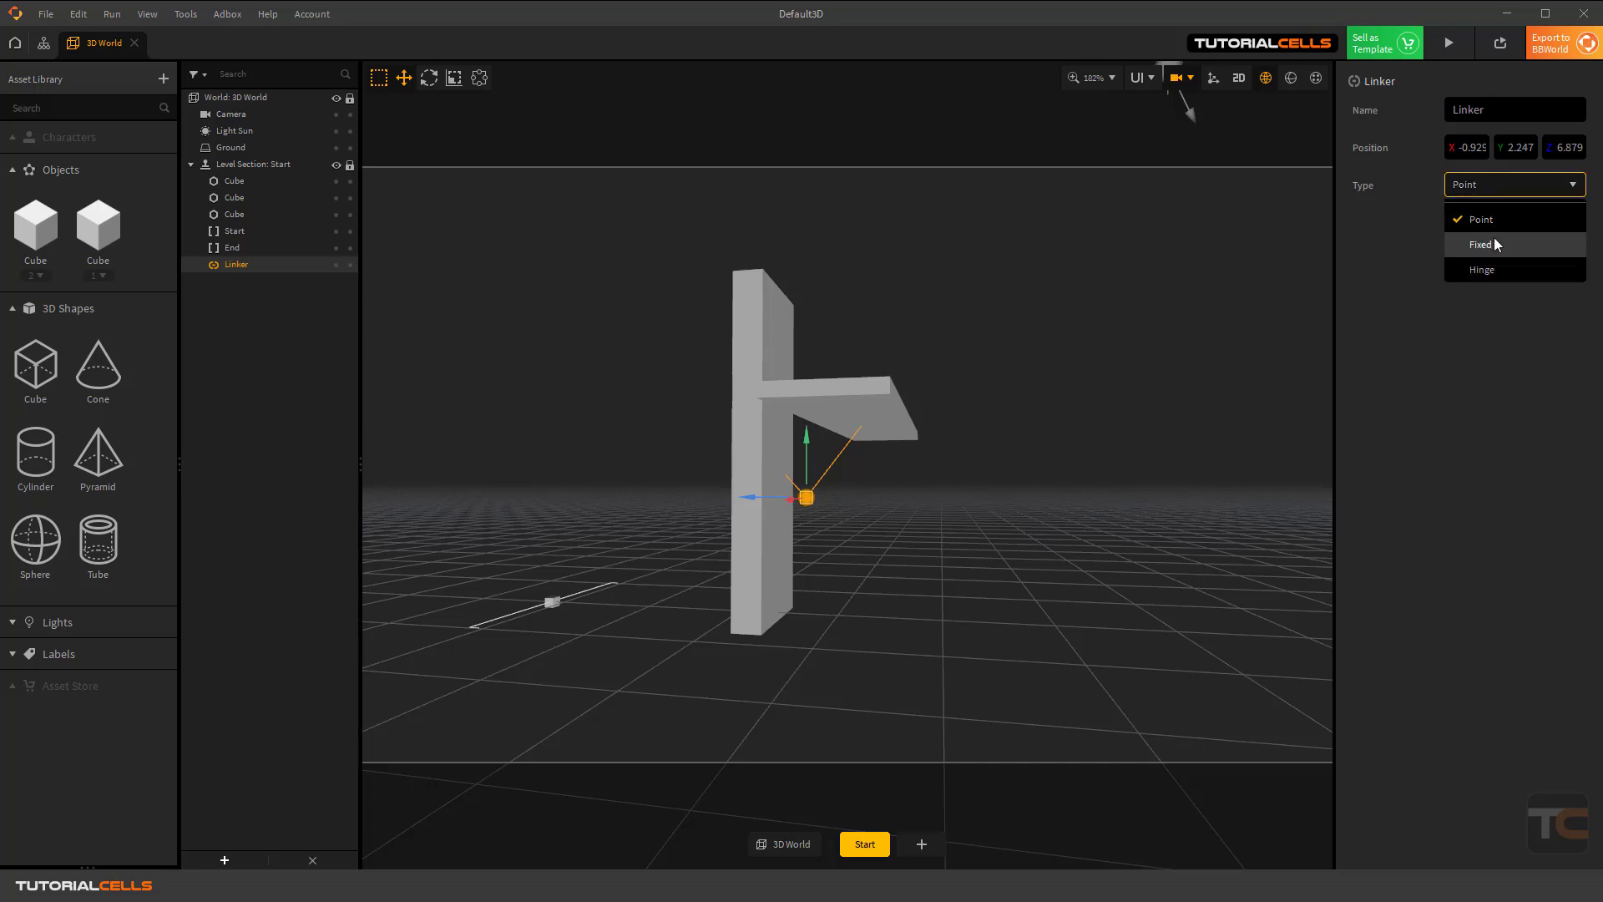
pyautogui.click(1494, 240)
pyautogui.click(1449, 45)
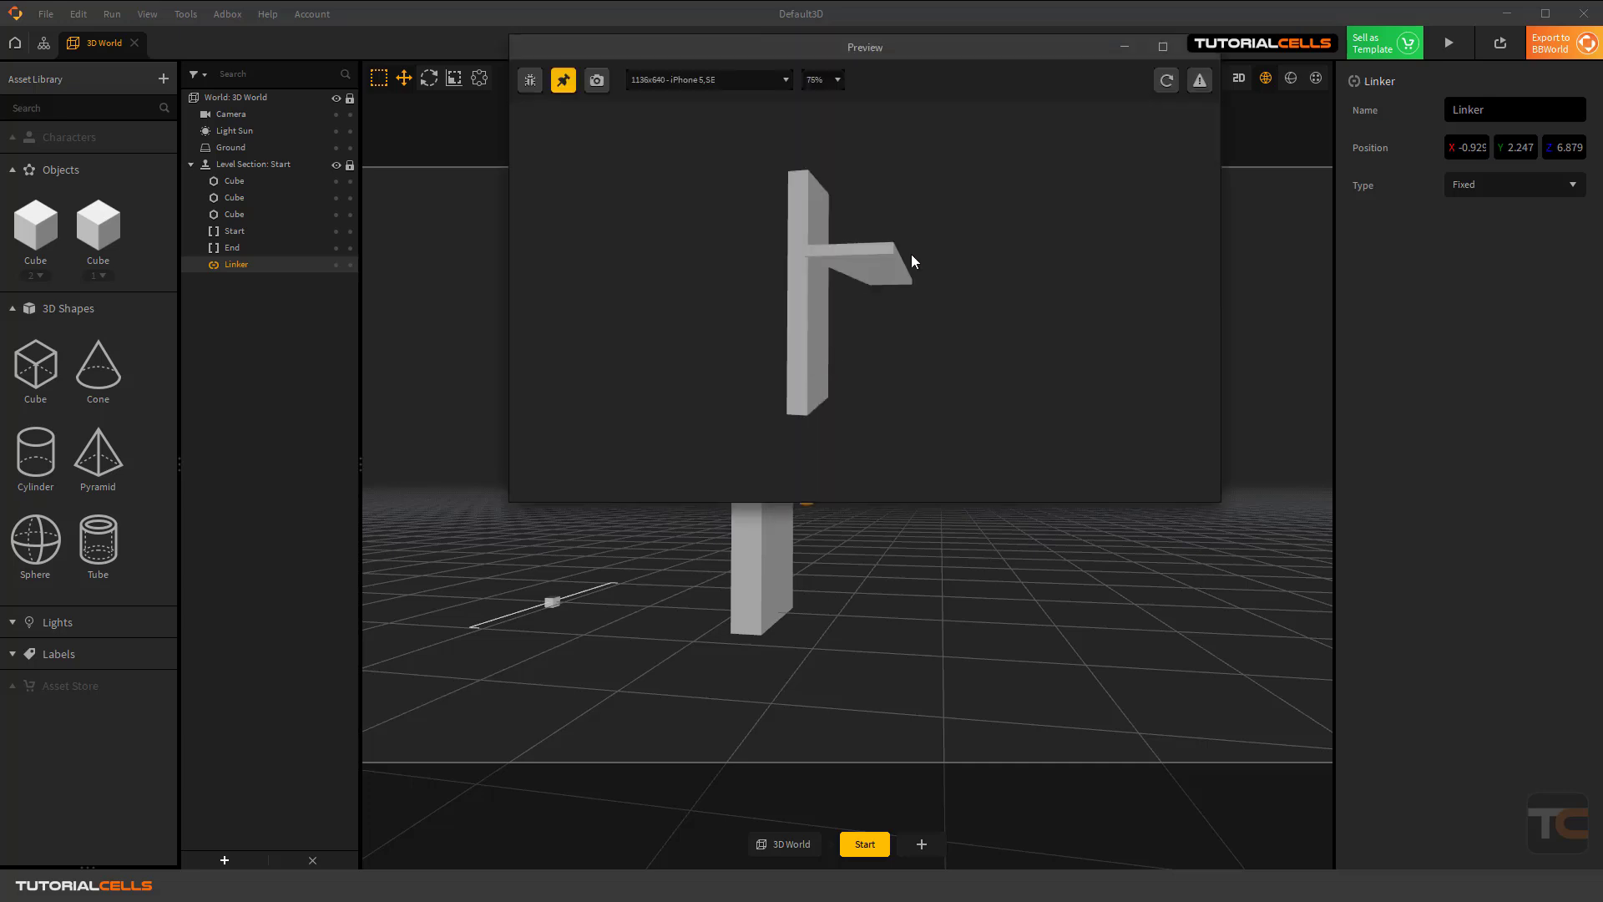
pyautogui.click(1205, 52)
# Change the linker's type to Hinge and set its hinge axis to X.
pyautogui.click(1467, 185)
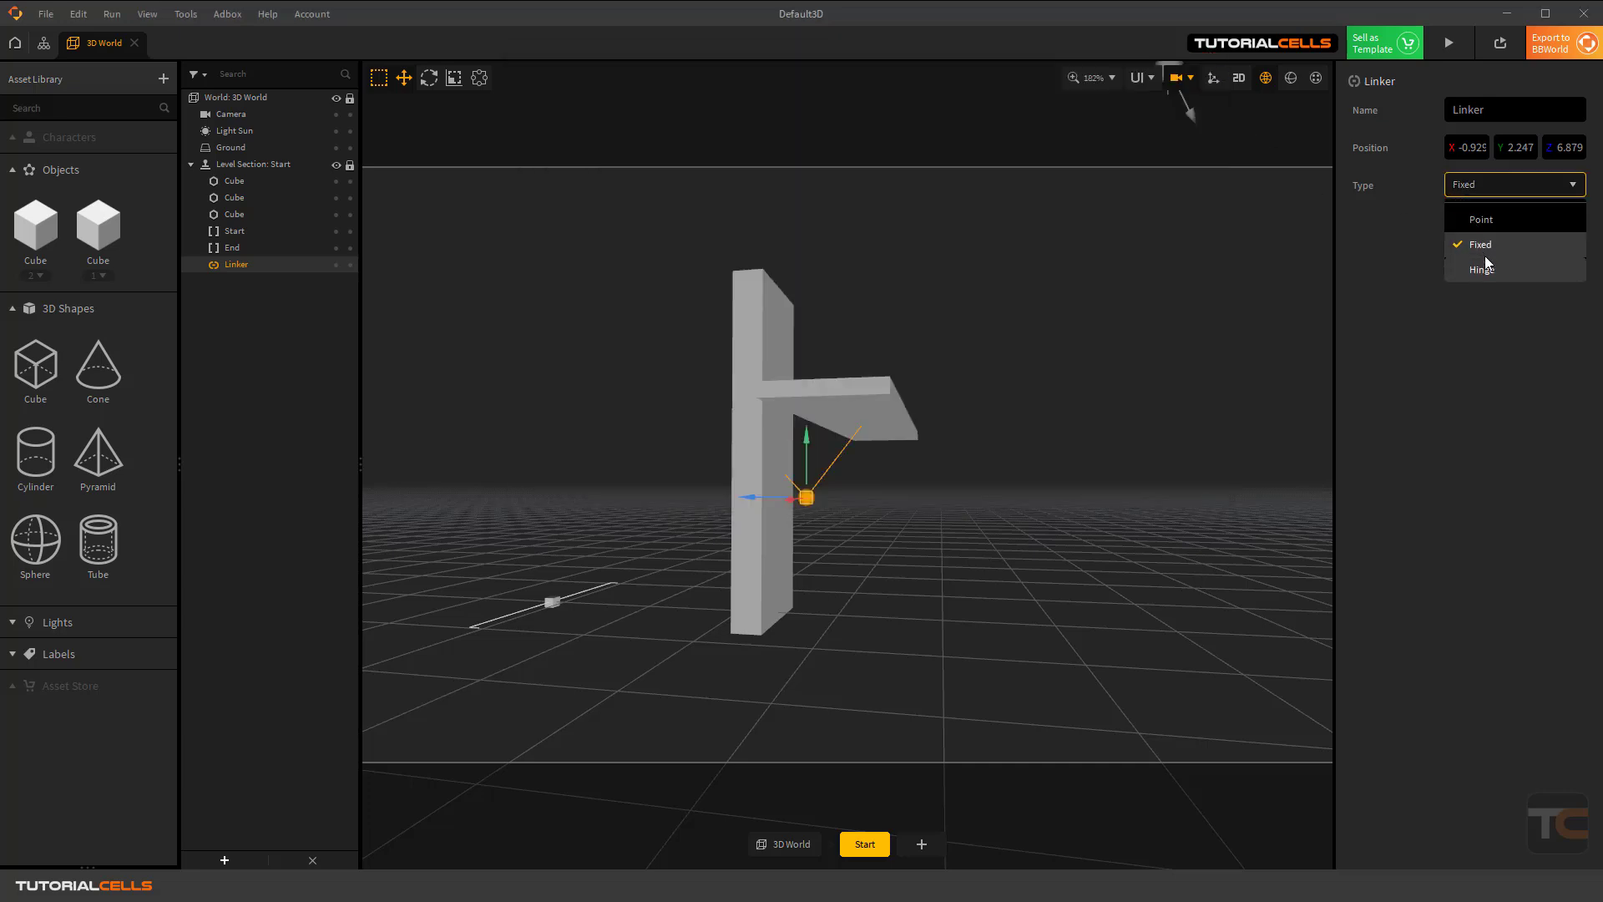
pyautogui.click(1471, 244)
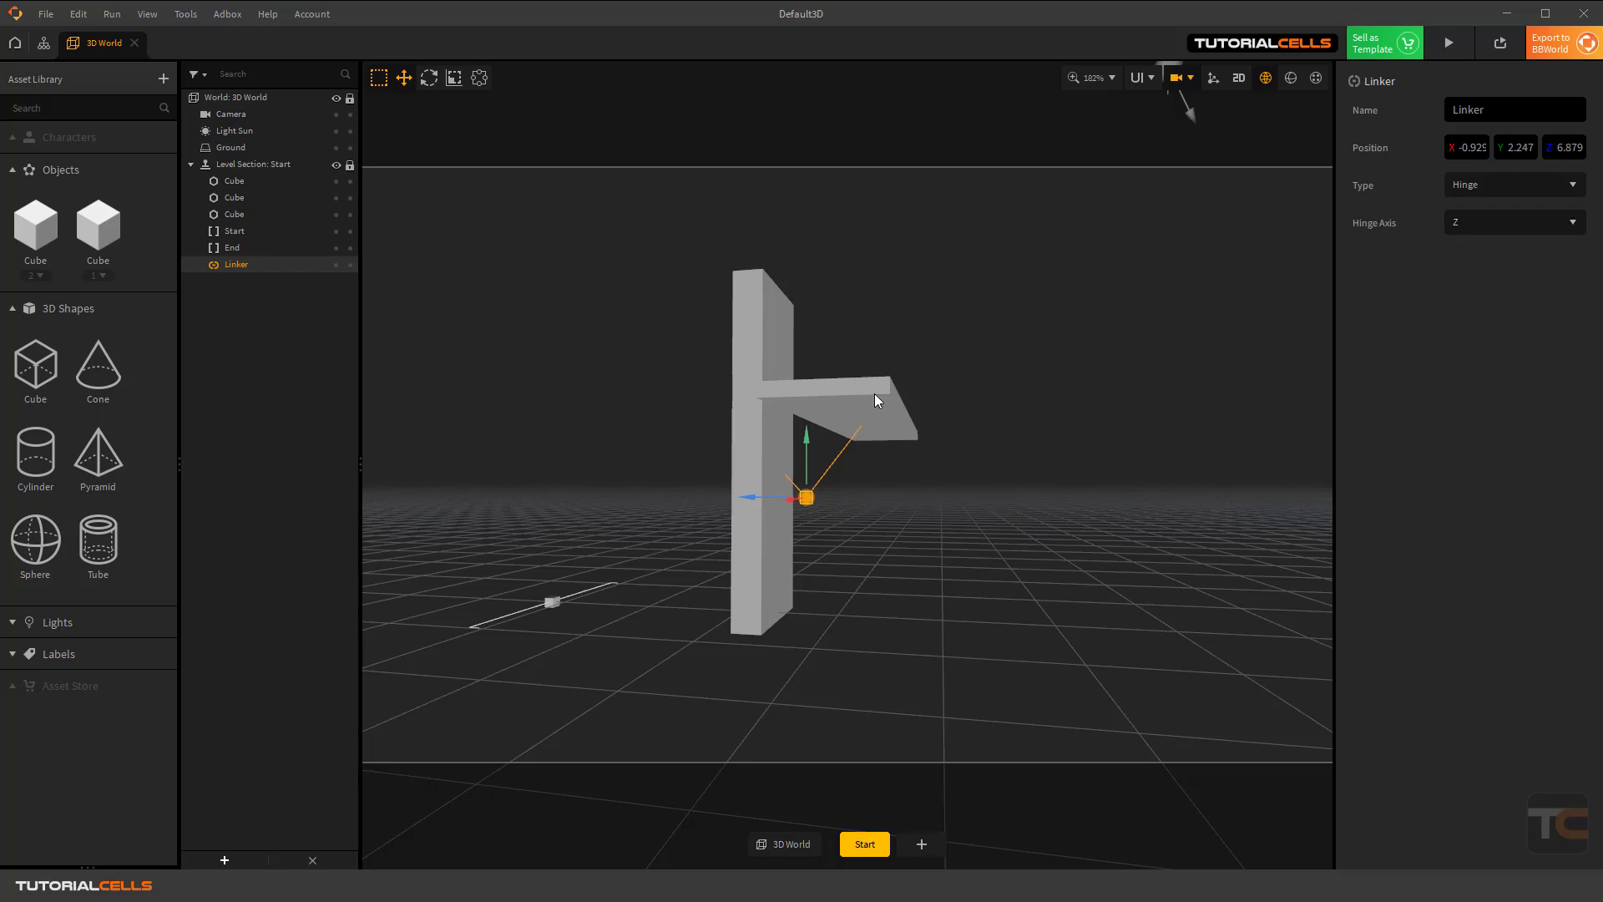
pyautogui.press('w')
pyautogui.moveTo(874, 394); pyautogui.dragTo(927, 442, button='right')
pyautogui.press('a')
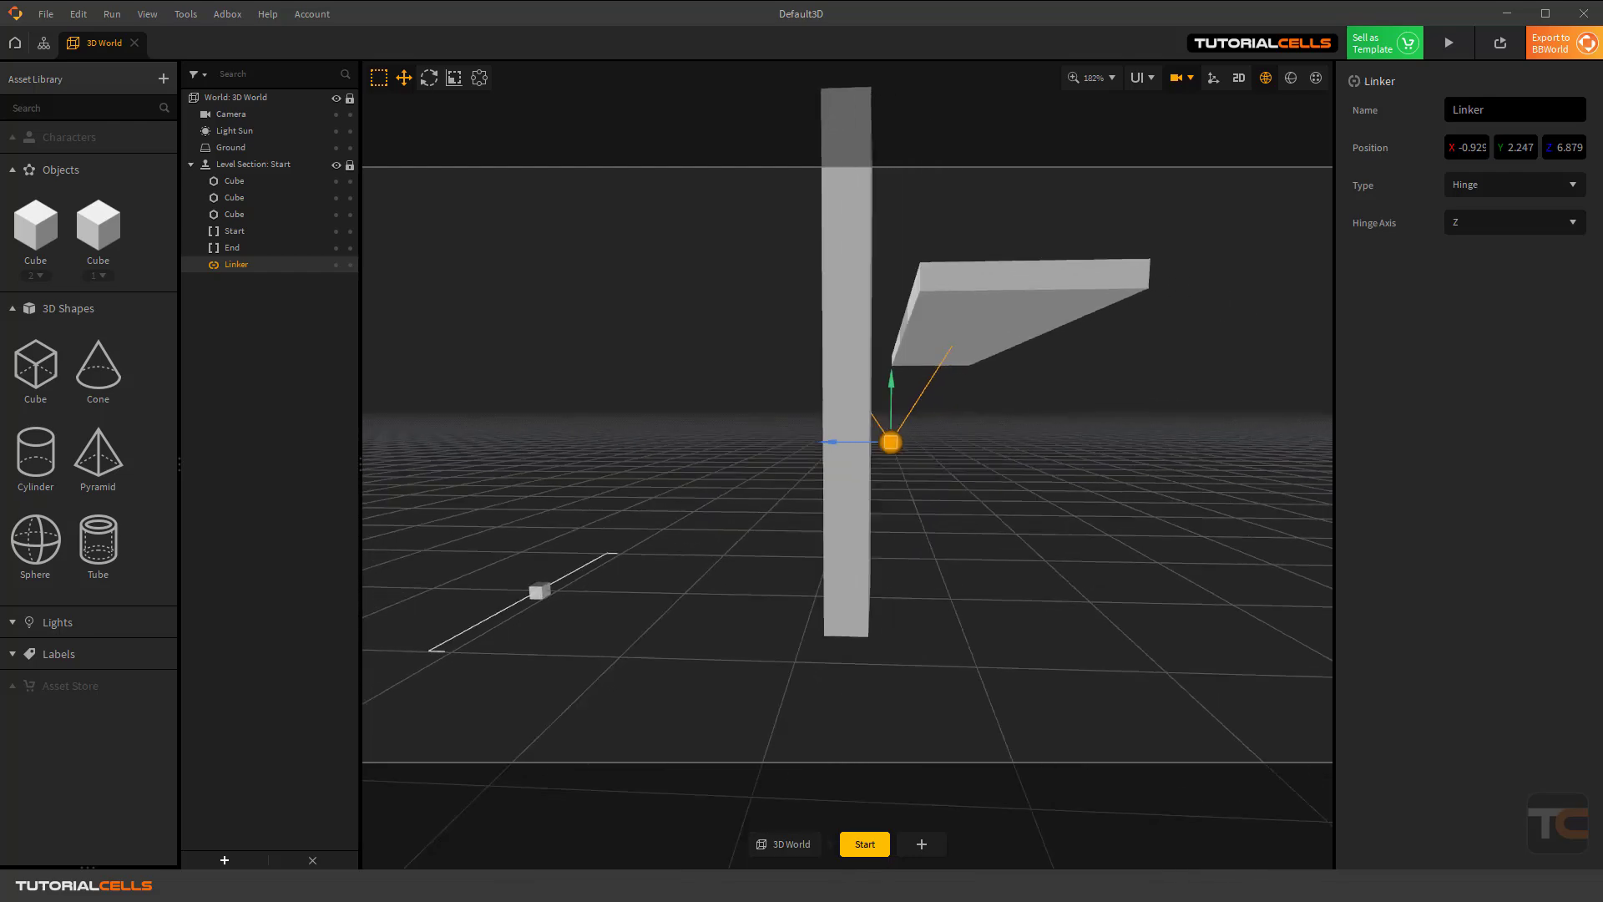
pyautogui.press('d')
pyautogui.moveTo(927, 522); pyautogui.dragTo(884, 509, button='right')
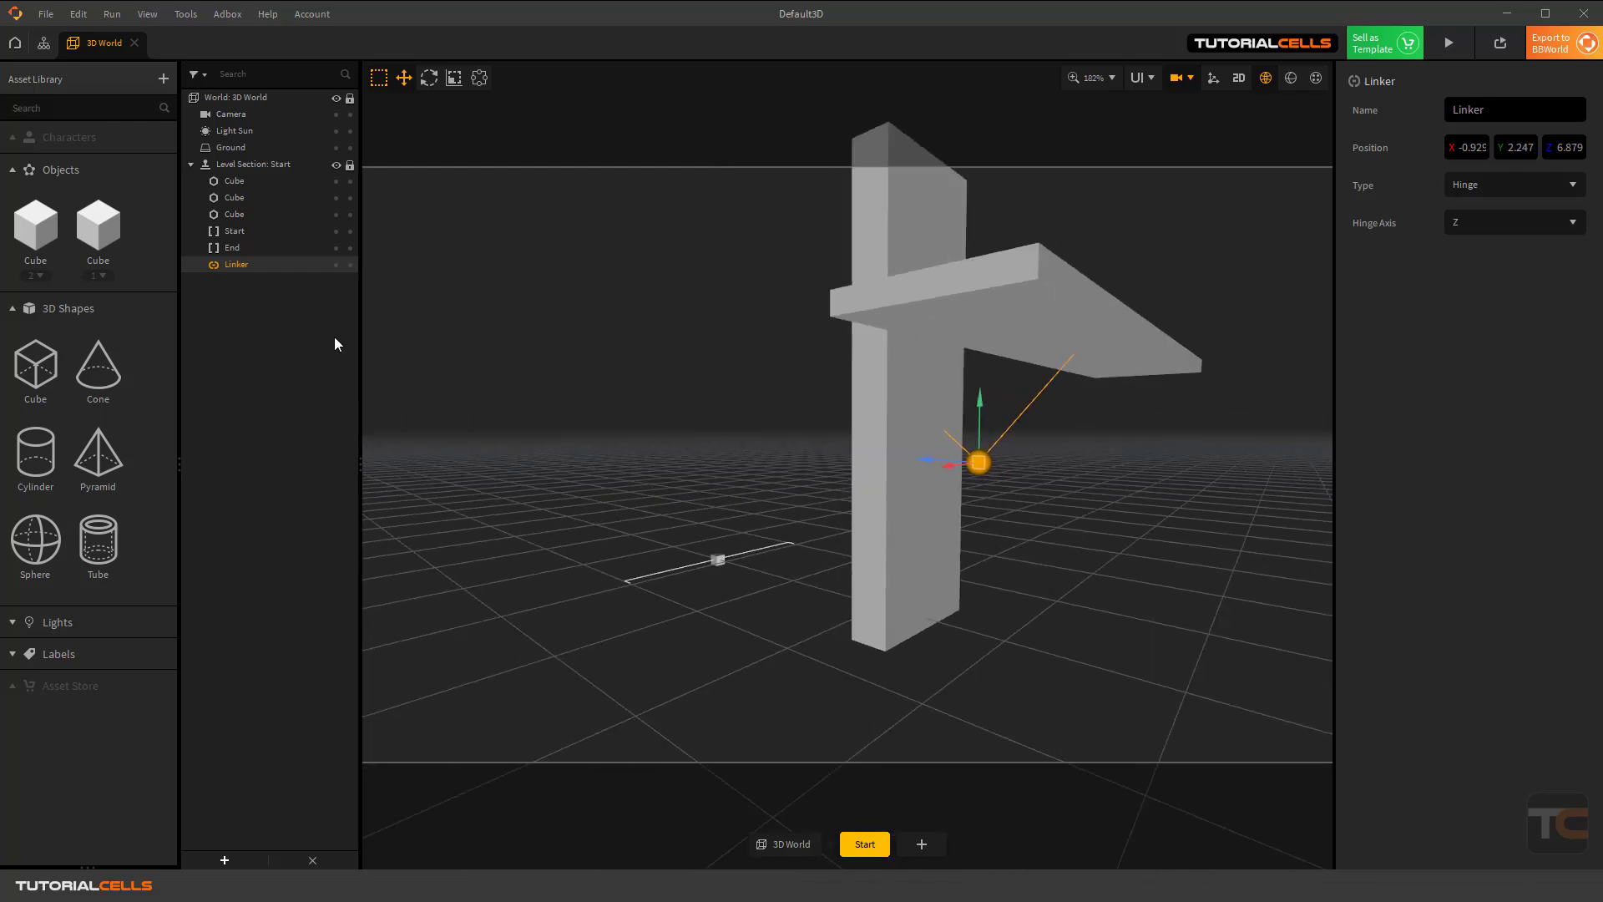
pyautogui.click(1485, 224)
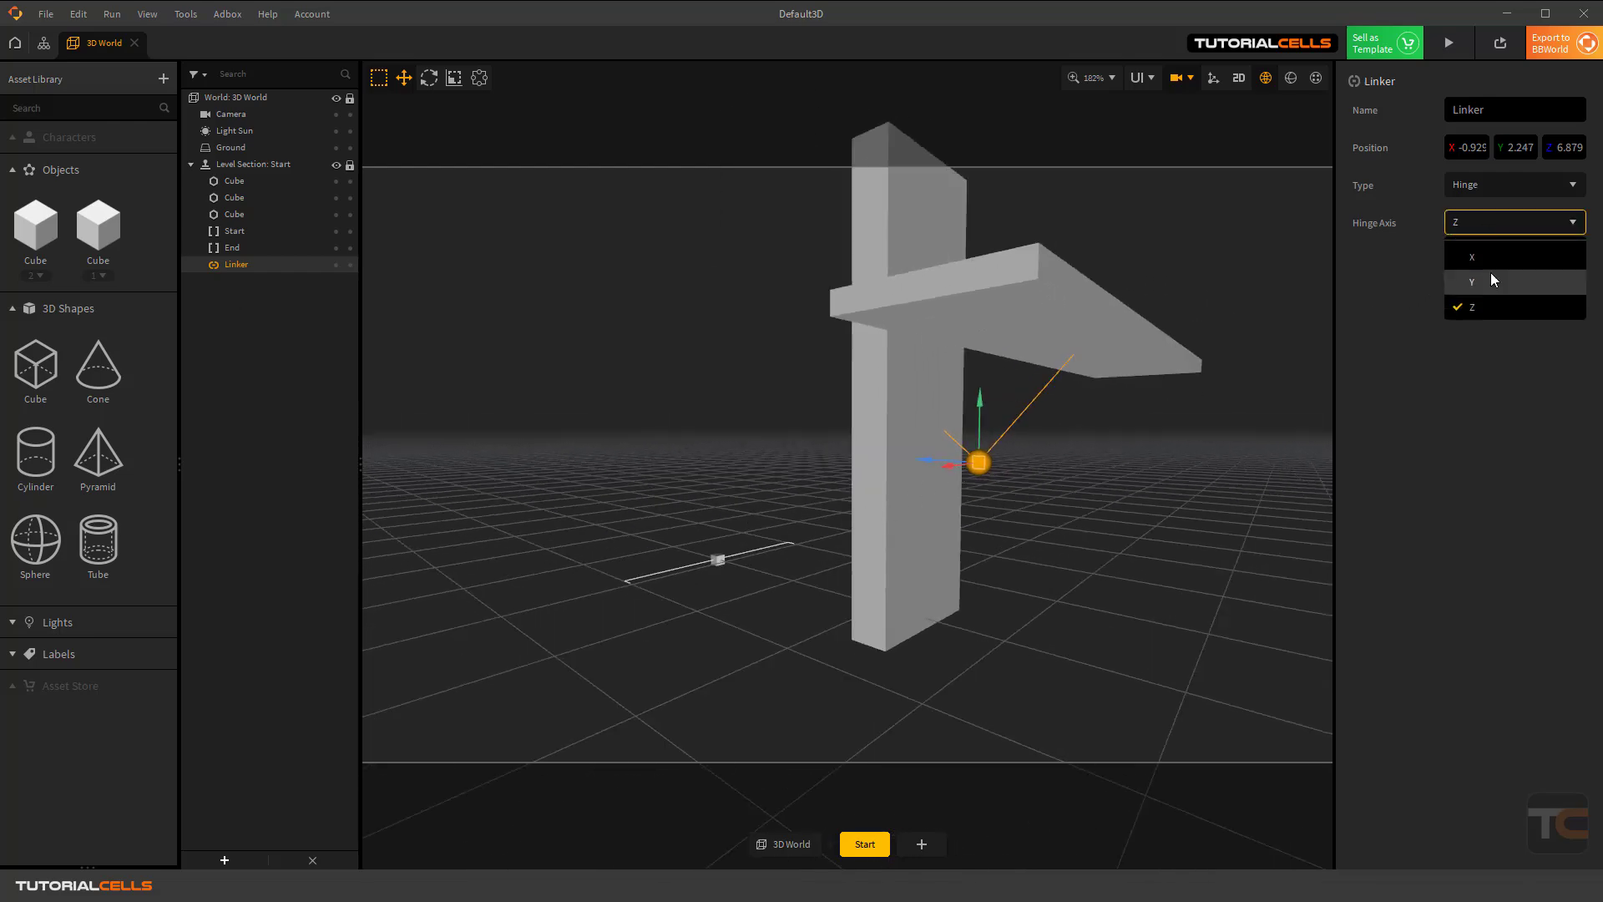
pyautogui.click(1490, 257)
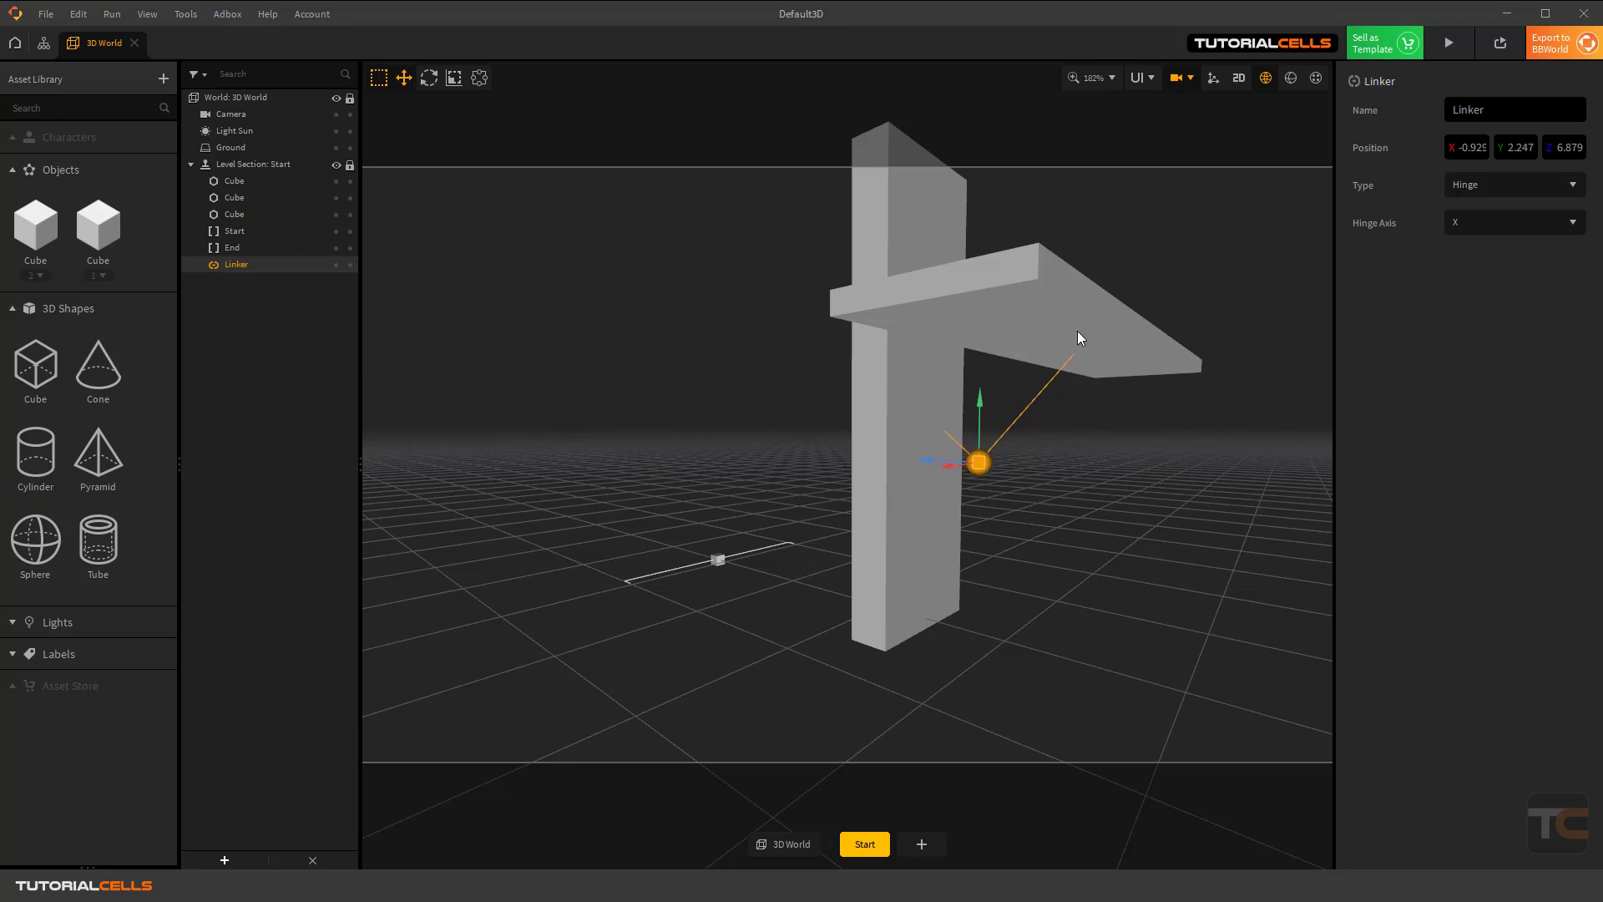
# Preview how the hinged plank moves on the first post and close the preview.
pyautogui.click(1451, 43)
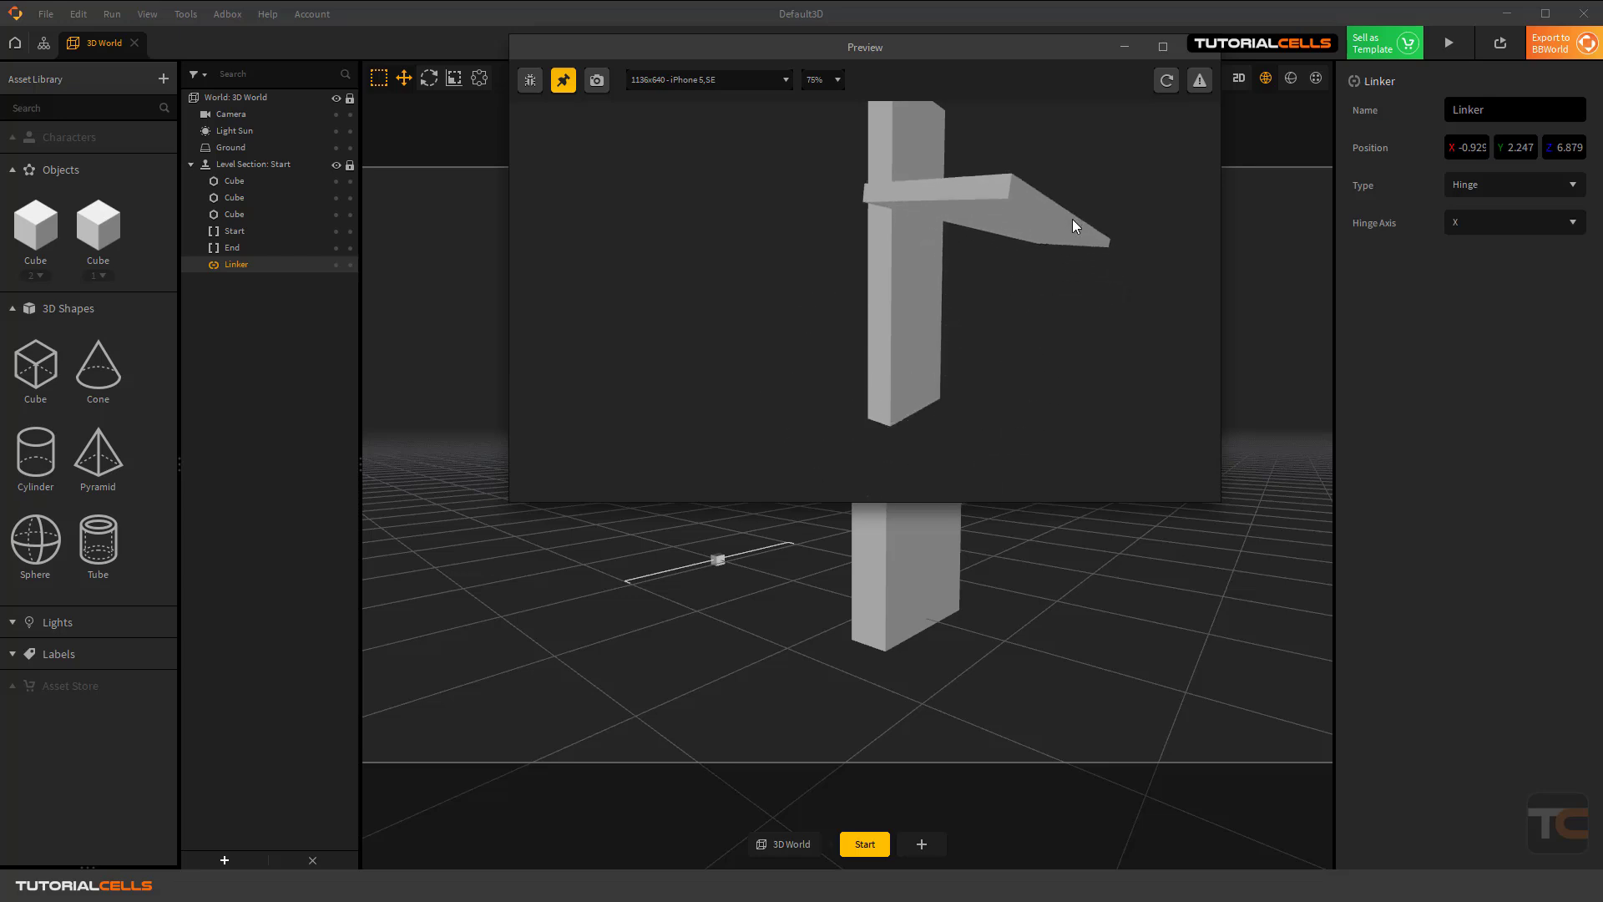
pyautogui.click(1203, 55)
pyautogui.scroll(-3, 838, 336)
pyautogui.moveTo(849, 354); pyautogui.dragTo(1013, 185, button='right')
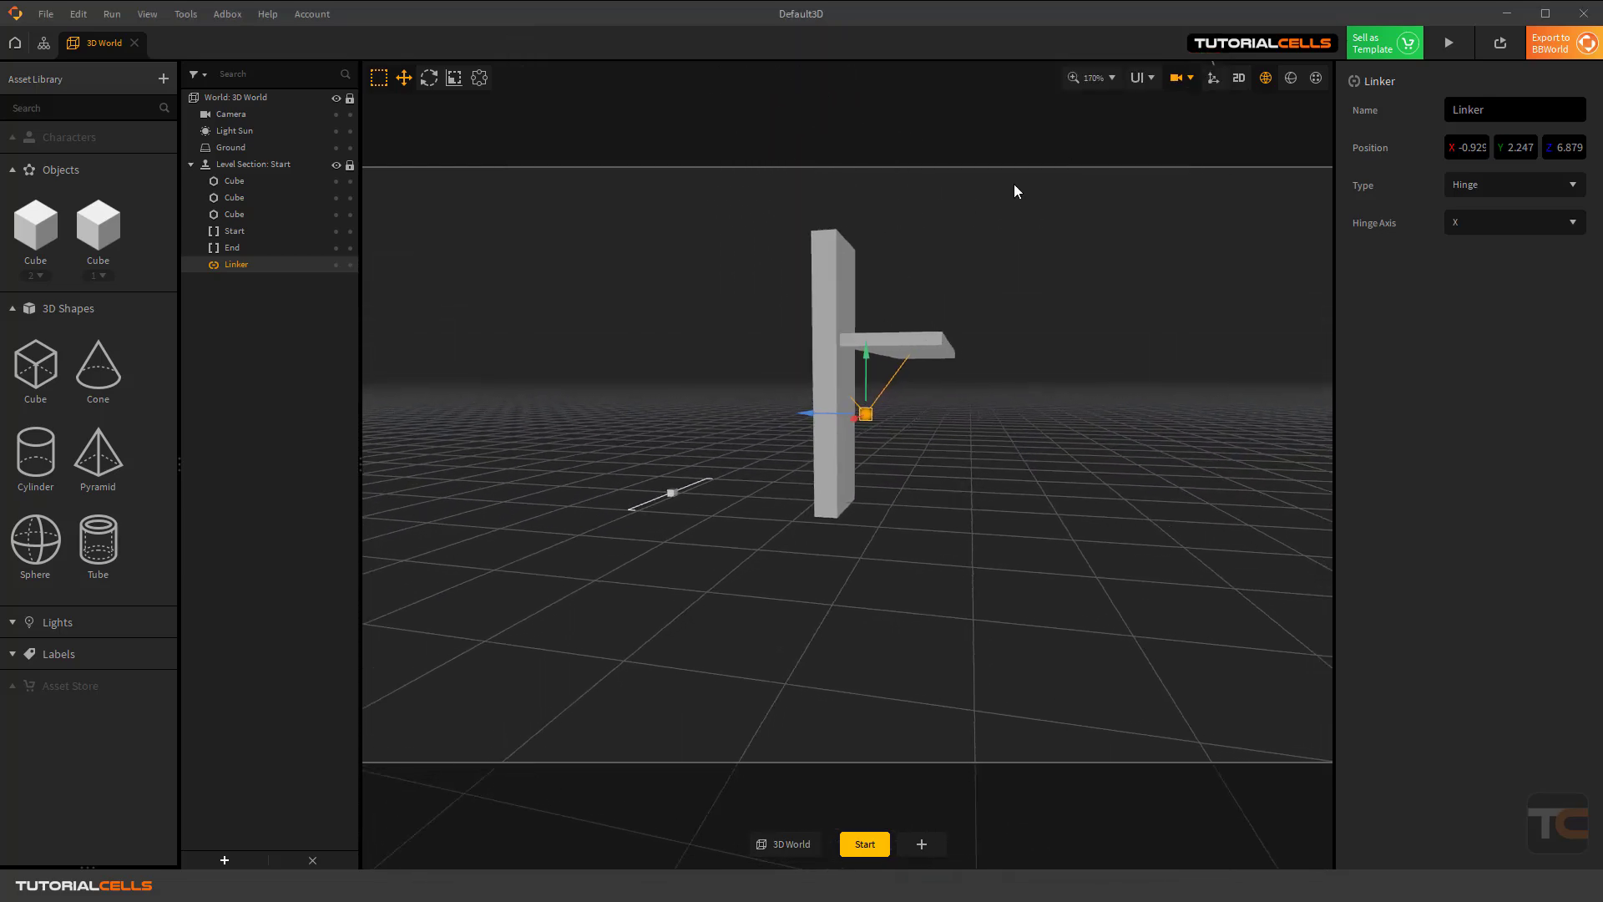
# Switch to the physics display and compare the physics settings of the first post and the plank.
pyautogui.click(1289, 79)
pyautogui.click(839, 261)
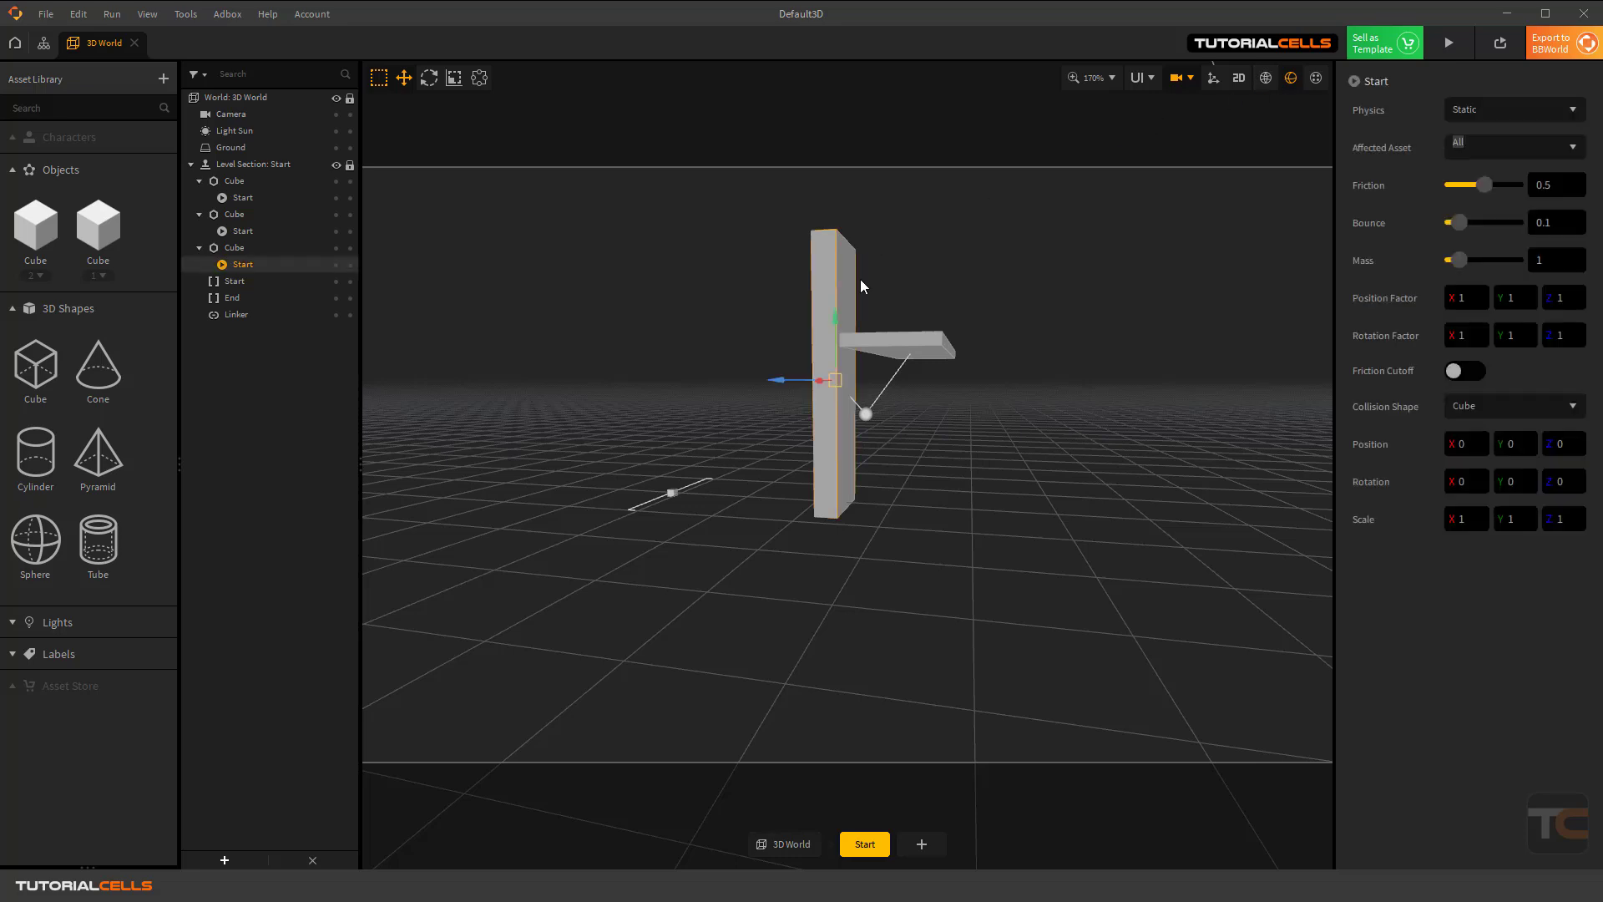
pyautogui.click(910, 337)
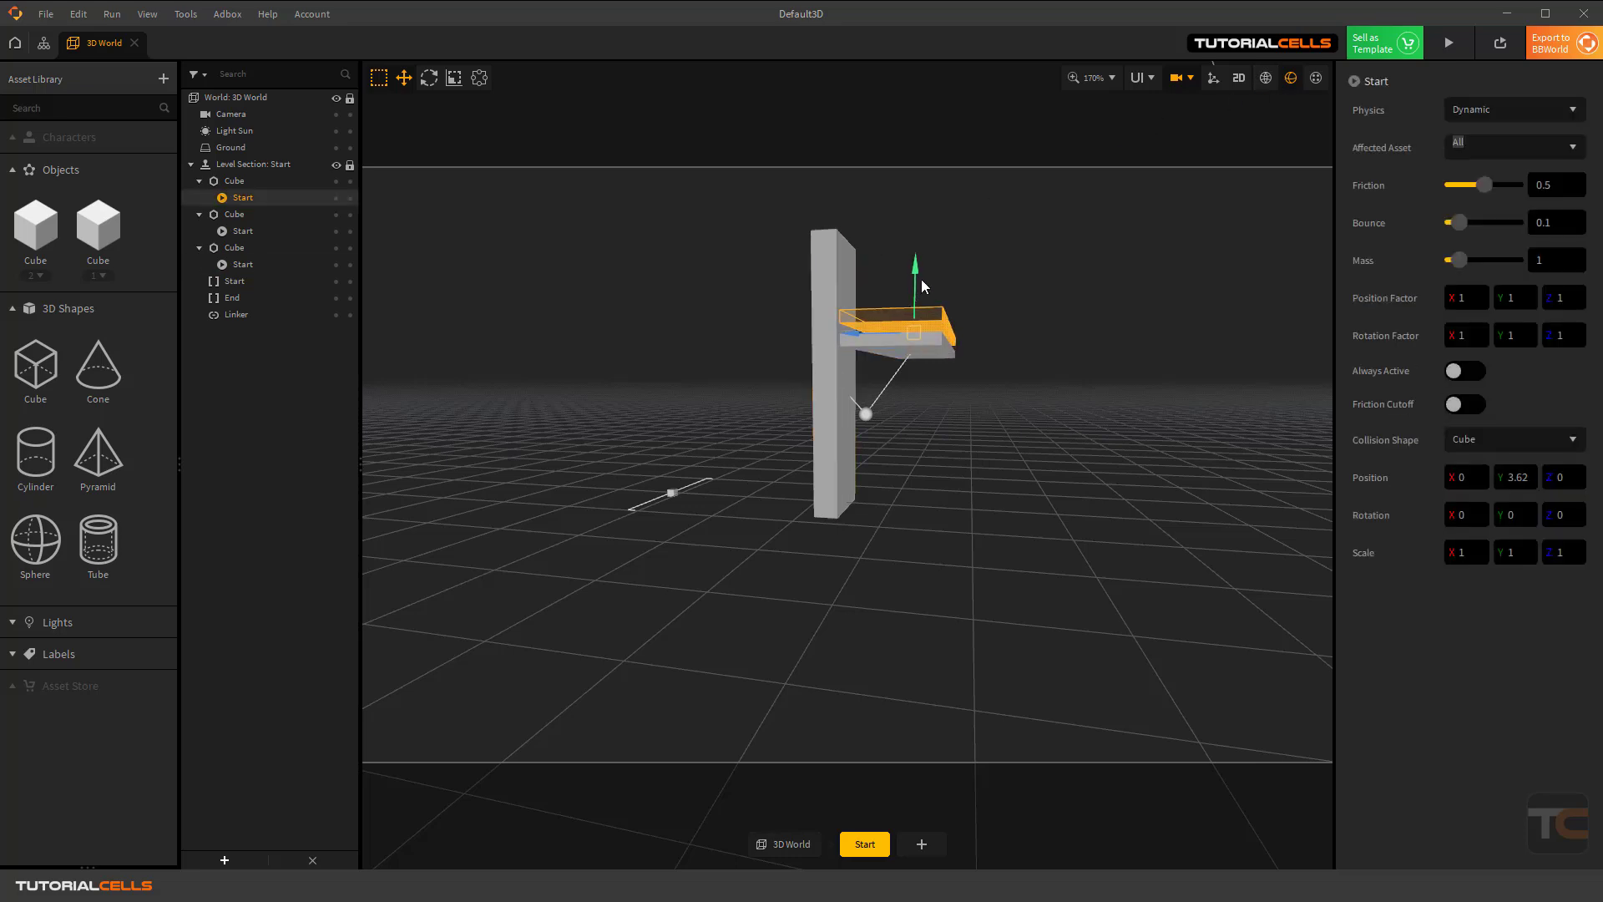
pyautogui.click(825, 268)
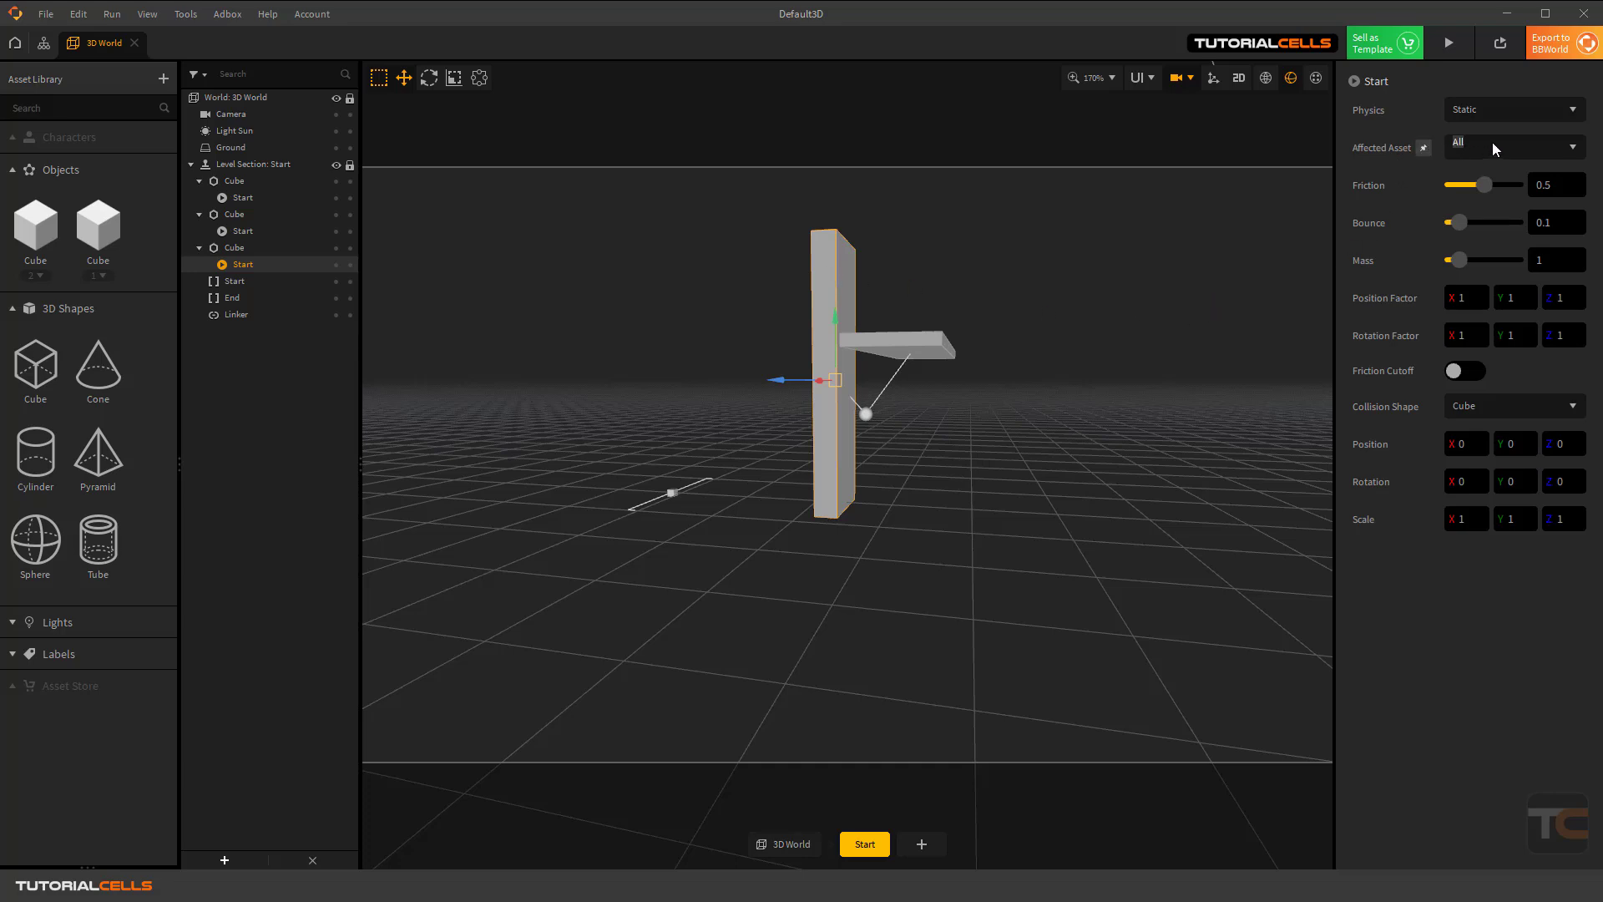
pyautogui.click(932, 351)
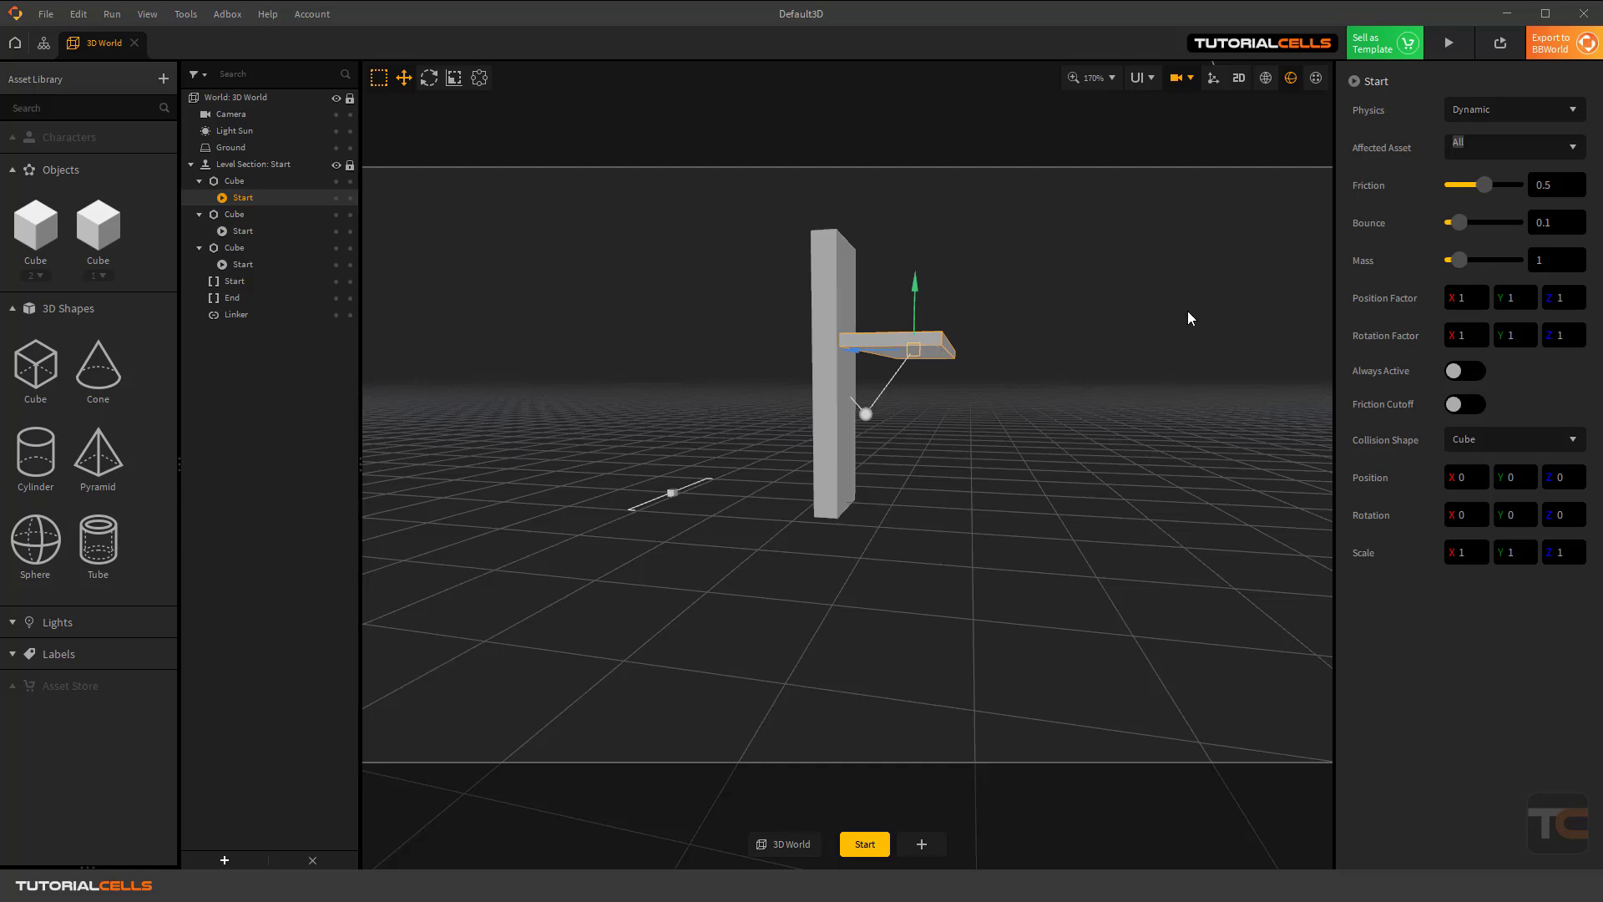
# Return to the asset display and raise the linker to the plank's level, at about Y 3.96.
pyautogui.moveTo(1188, 310); pyautogui.dragTo(1117, 319, button='right')
pyautogui.click(927, 310)
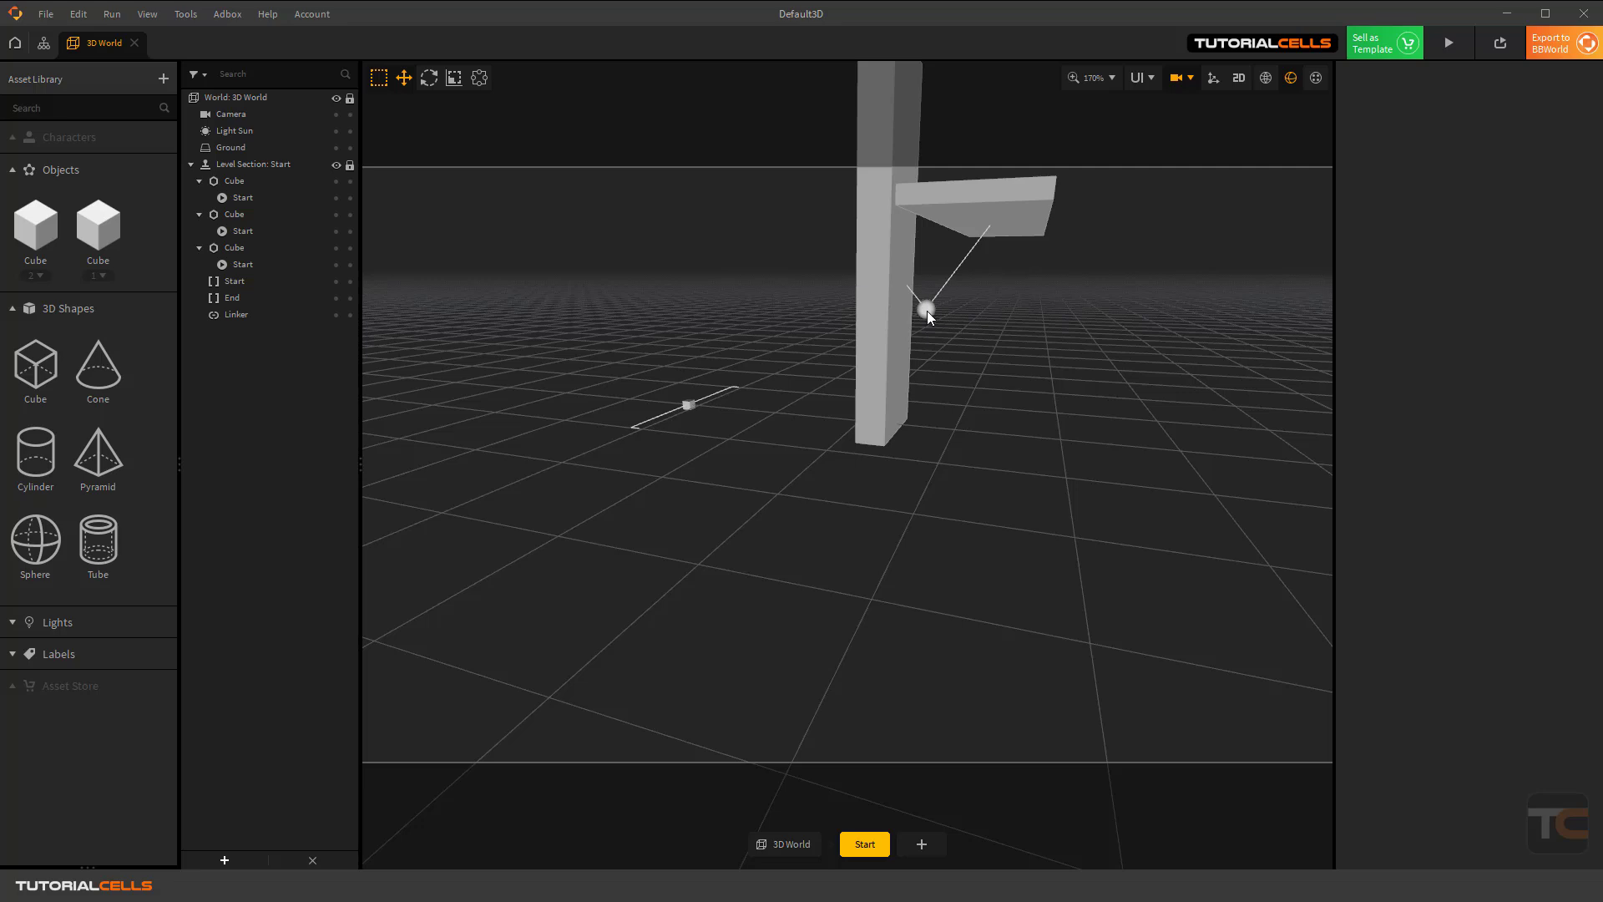
pyautogui.click(234, 314)
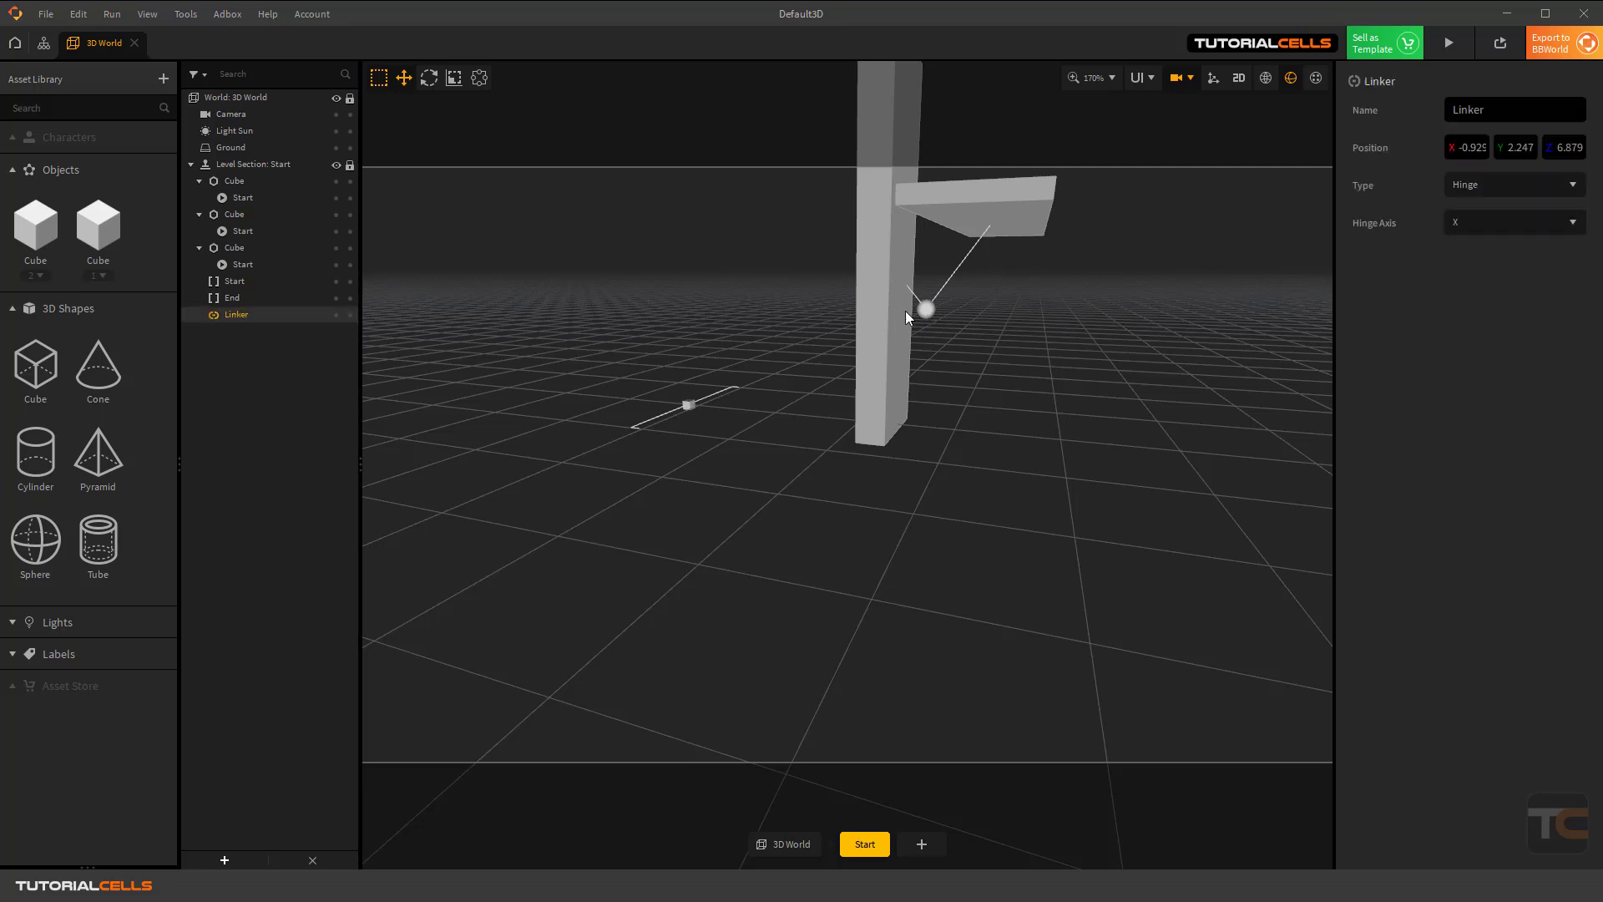
pyautogui.click(1266, 78)
pyautogui.click(234, 264)
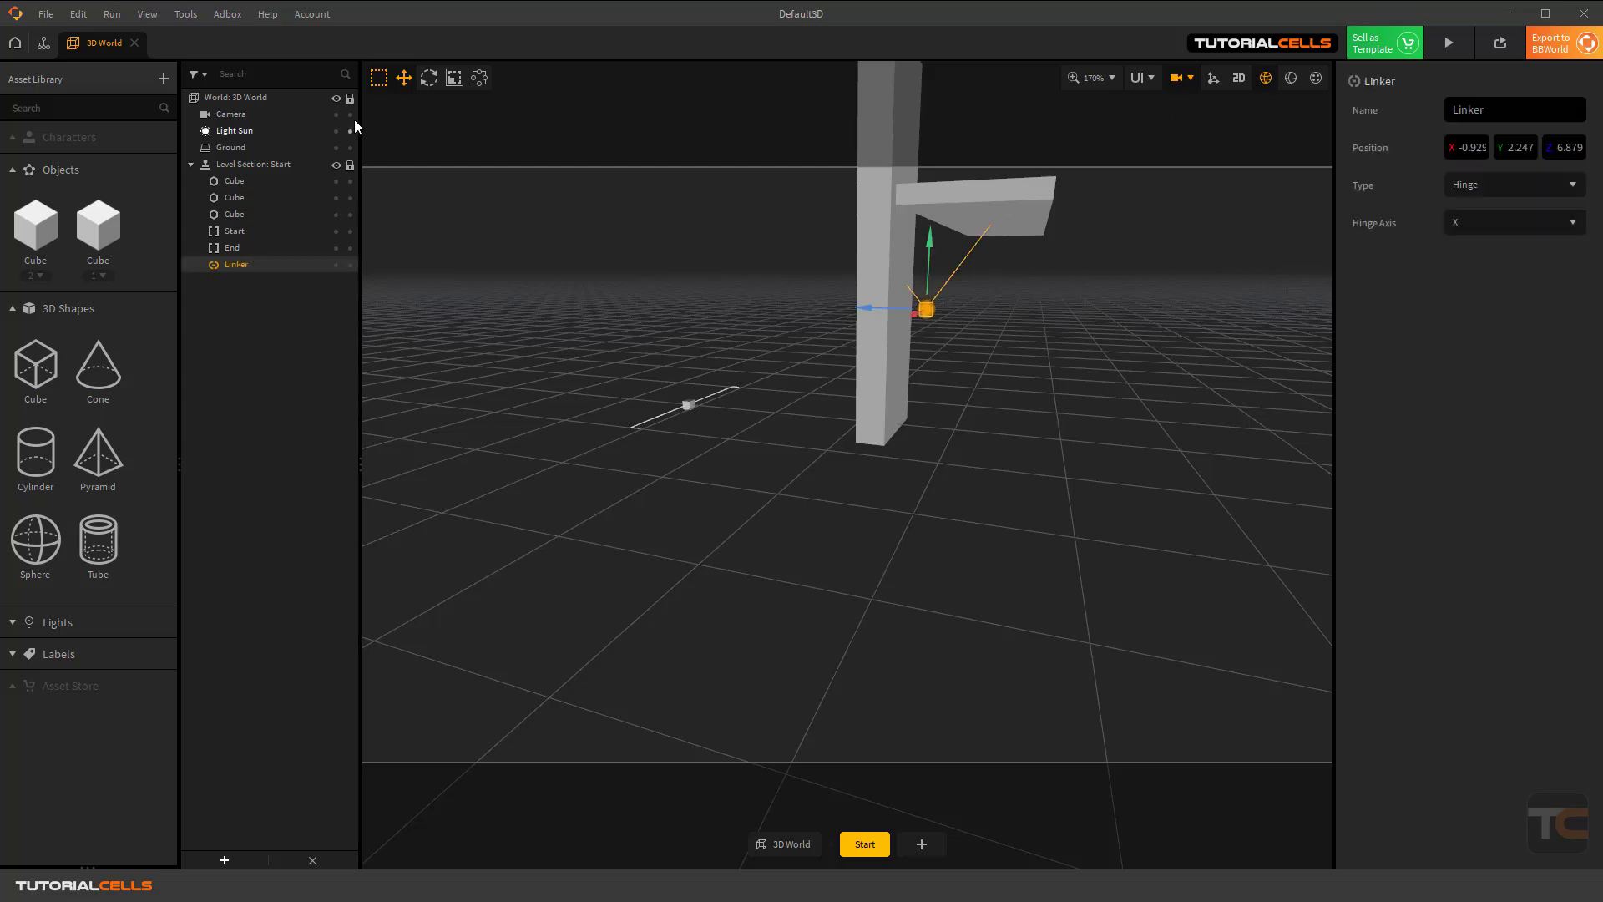
pyautogui.moveTo(927, 252); pyautogui.dragTo(919, 153)
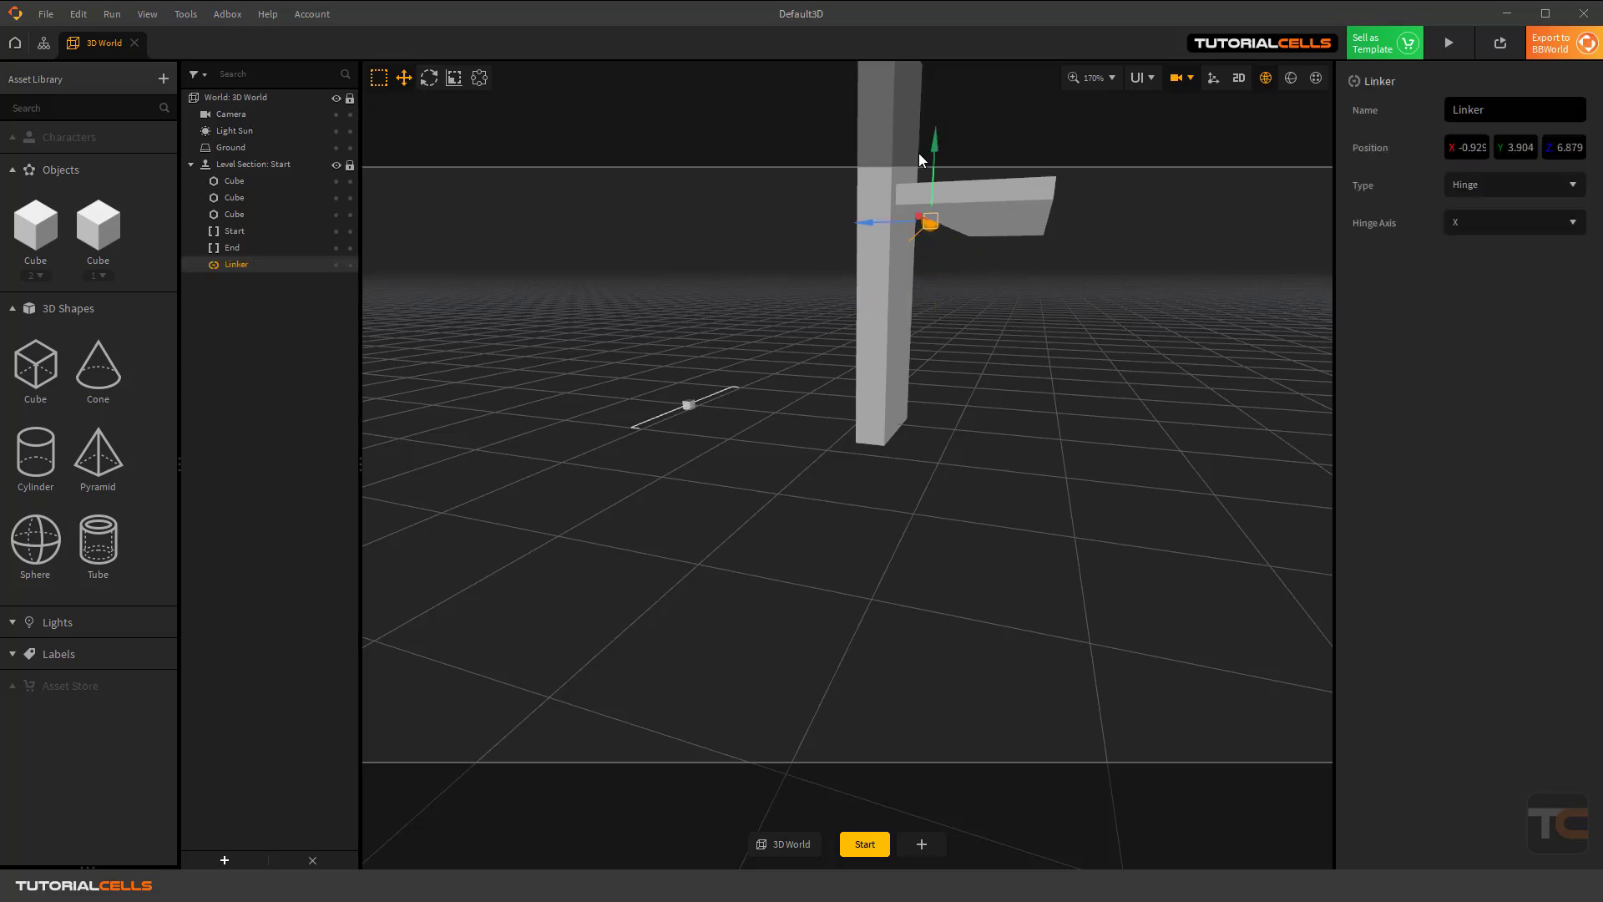
# Review the linker's hinge axis options, leaving the axis on X.
pyautogui.moveTo(918, 276); pyautogui.dragTo(1031, 222, button='right')
pyautogui.press('s')
pyautogui.press('e')
pyautogui.press('a')
pyautogui.press('d')
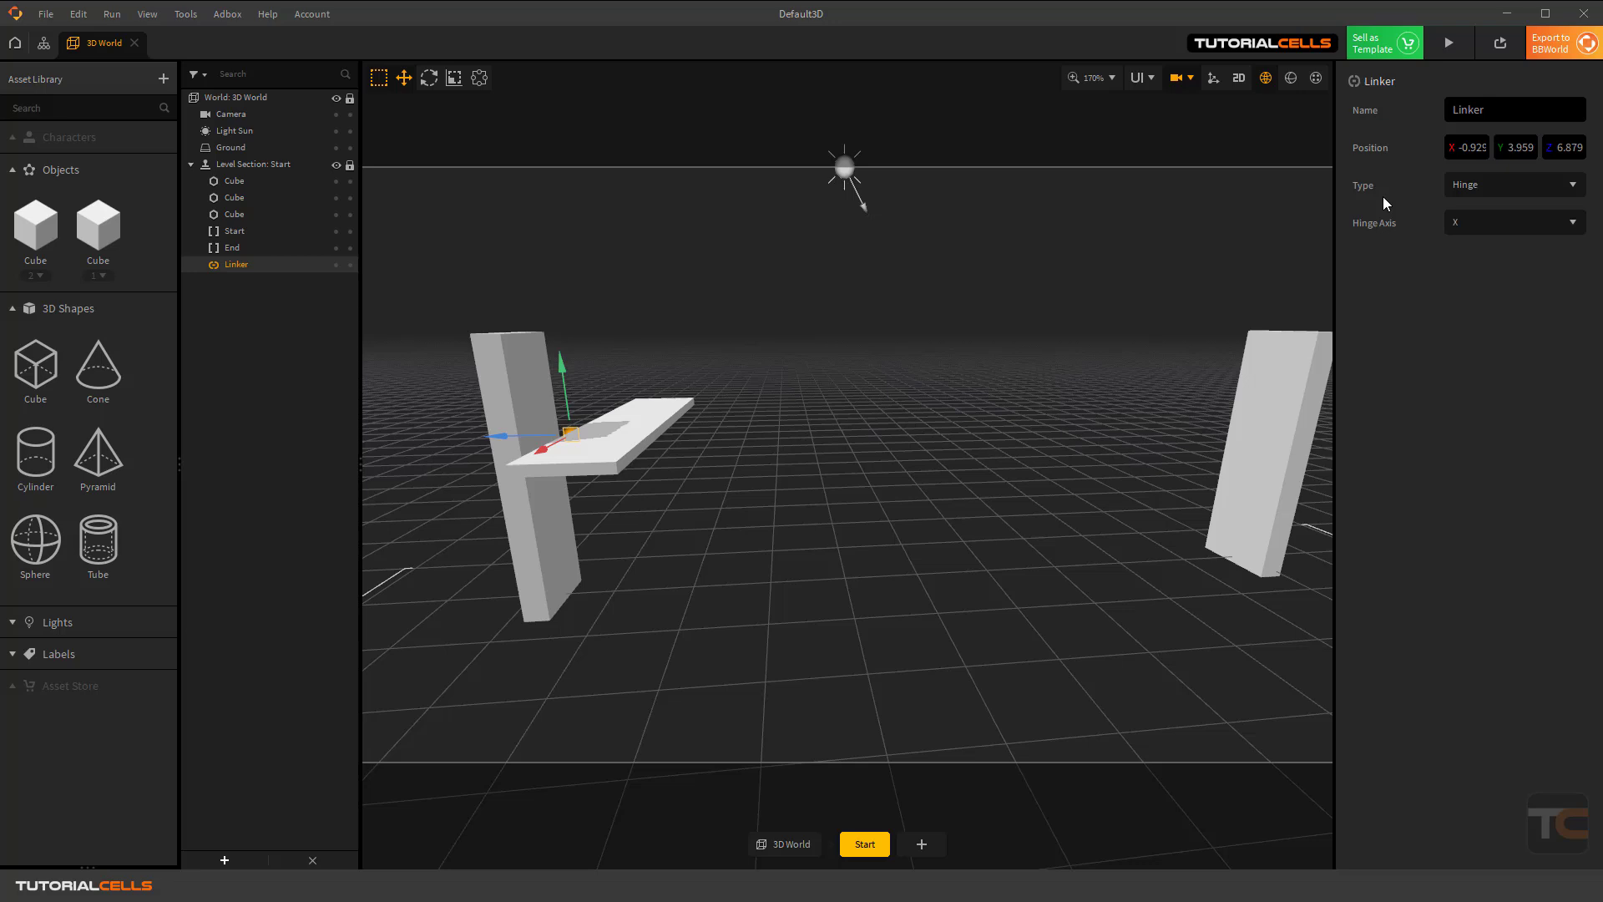
pyautogui.click(1531, 226)
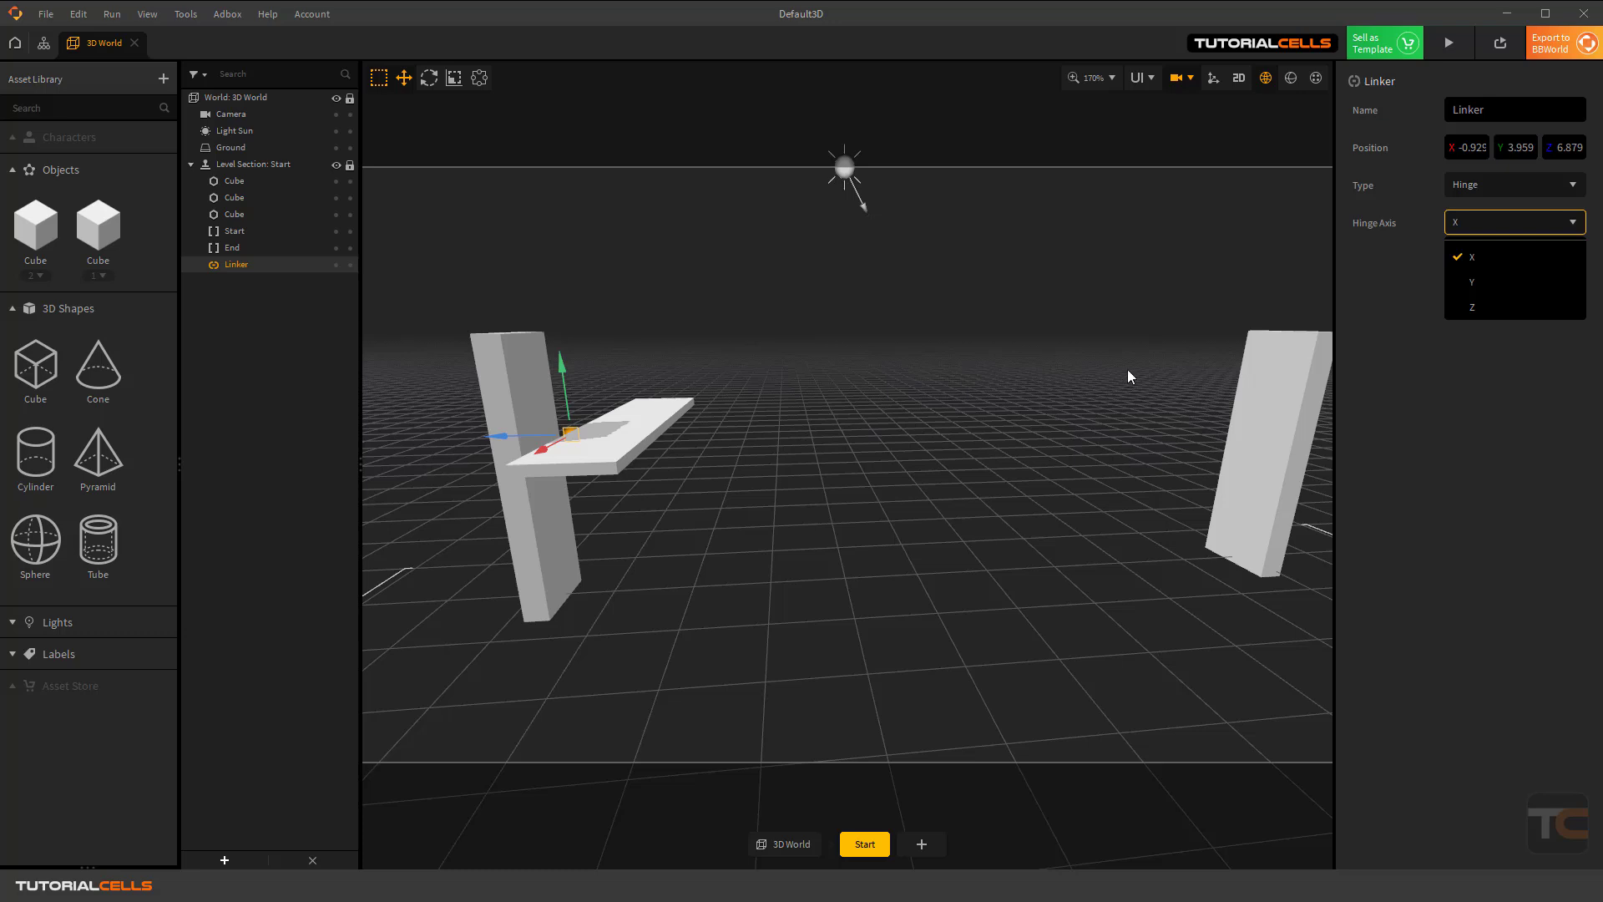
pyautogui.click(1384, 294)
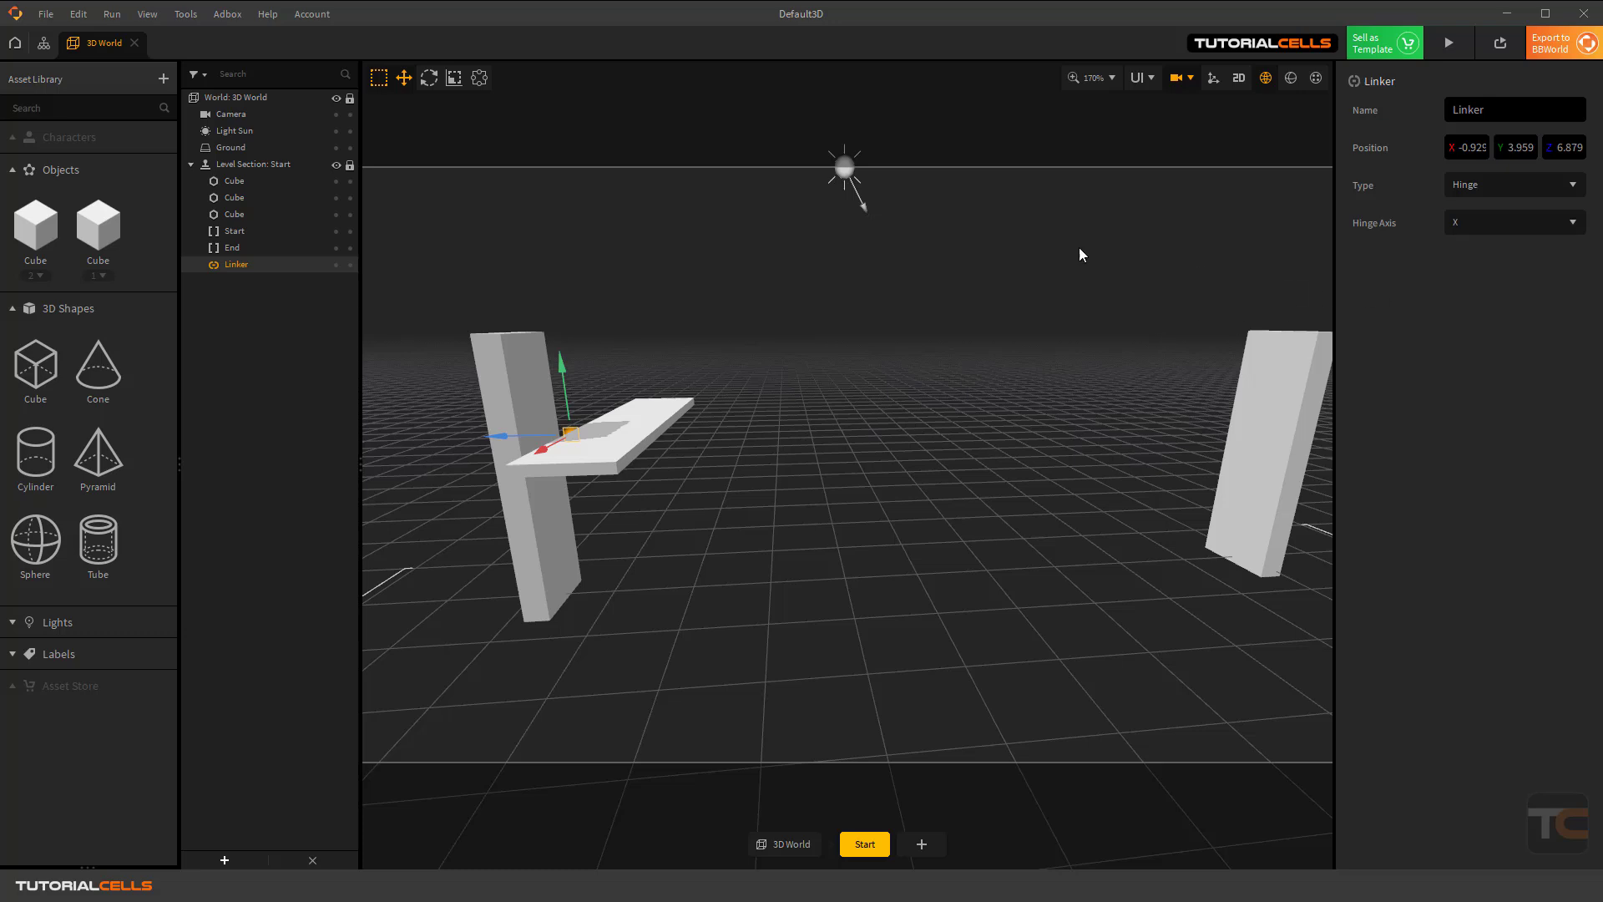
# Duplicate the plank four times along Z toward the second post.
pyautogui.click(658, 428)
pyautogui.hotkey('ctrl', 'Right')
pyautogui.hotkey('ctrl', 'Right')
pyautogui.hotkey('ctrl', 'Right')
pyautogui.hotkey('ctrl', 'Right')
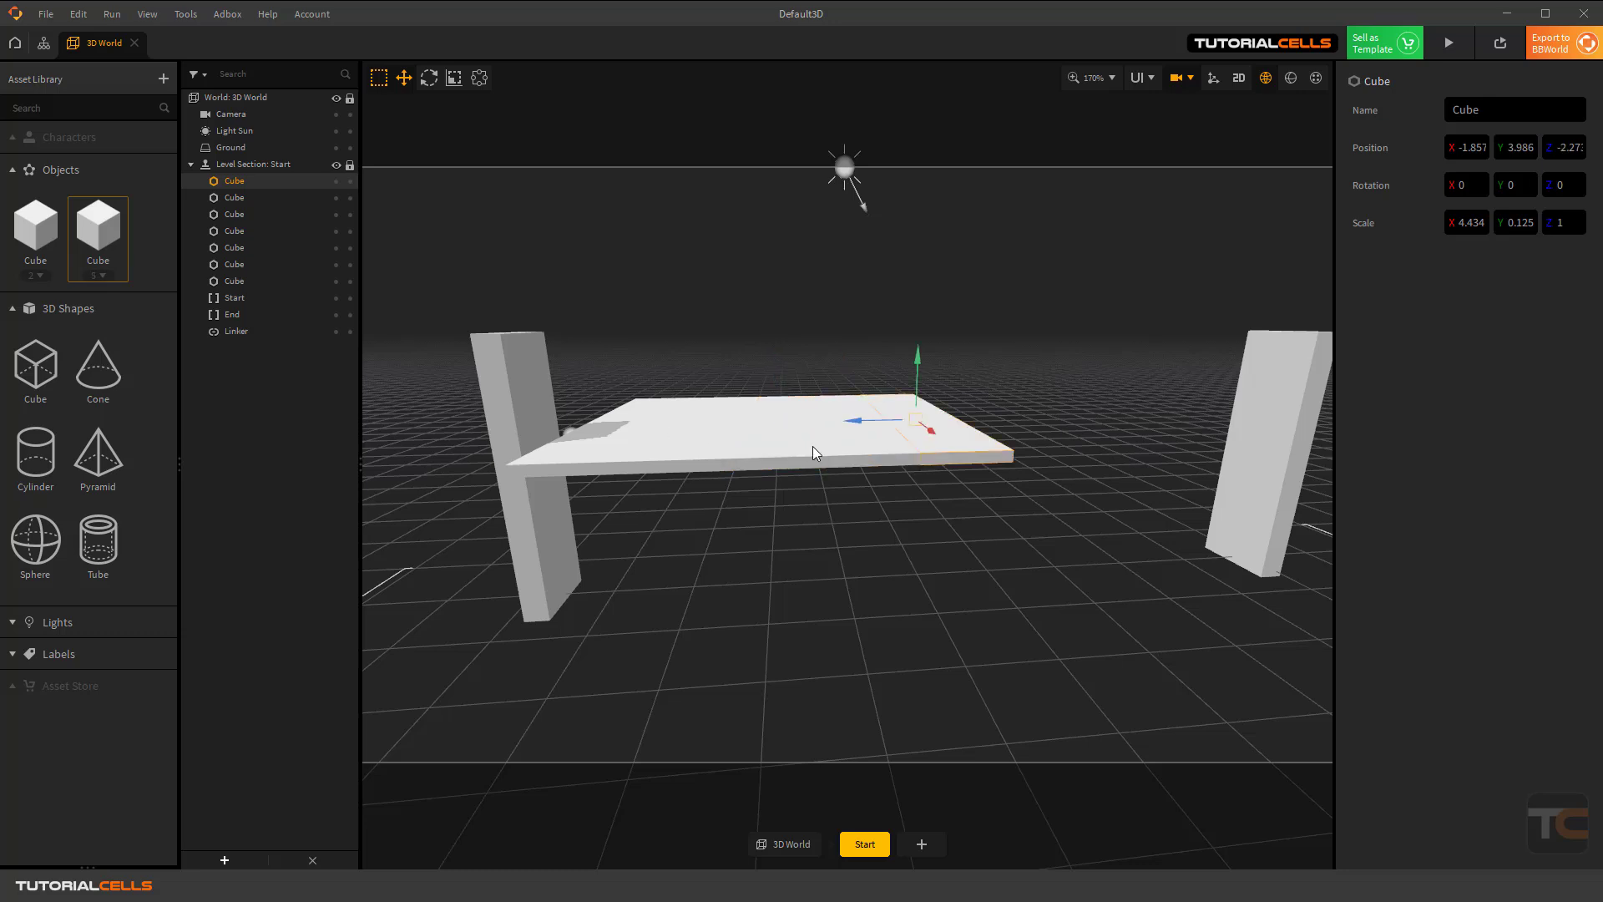
# Spread the four duplicated planks along Z toward the second post, moving the farthest one to about Z -9.38.
pyautogui.moveTo(868, 419); pyautogui.dragTo(1099, 404)
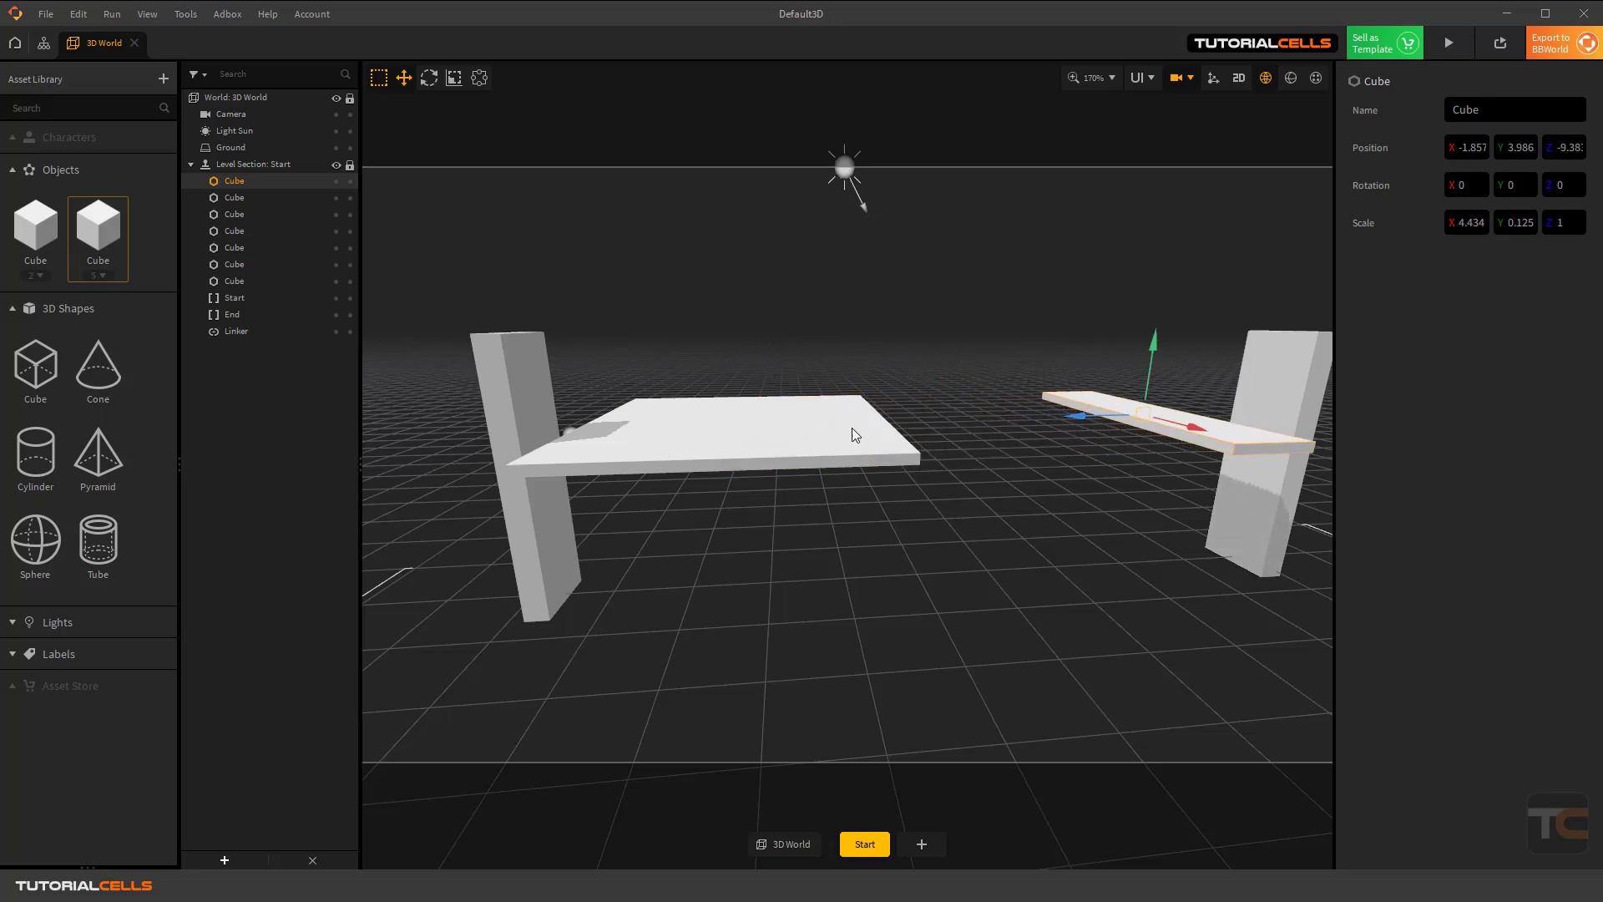
pyautogui.click(854, 429)
pyautogui.moveTo(810, 422); pyautogui.dragTo(932, 403)
pyautogui.click(775, 423)
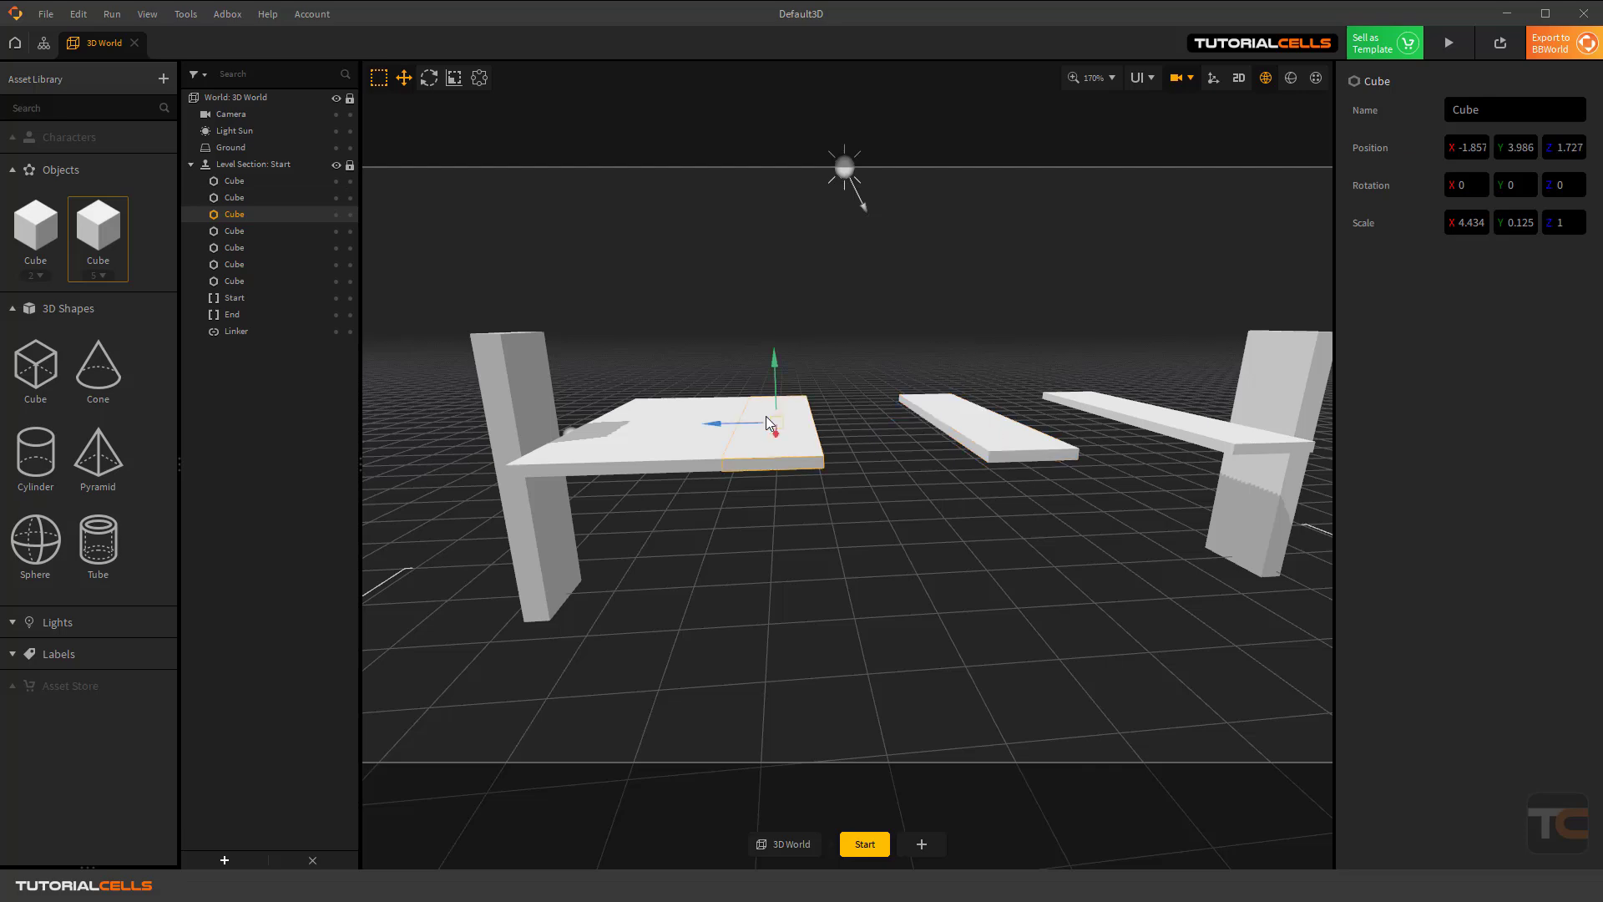
pyautogui.moveTo(717, 428); pyautogui.dragTo(814, 426)
pyautogui.click(690, 433)
pyautogui.click(691, 434)
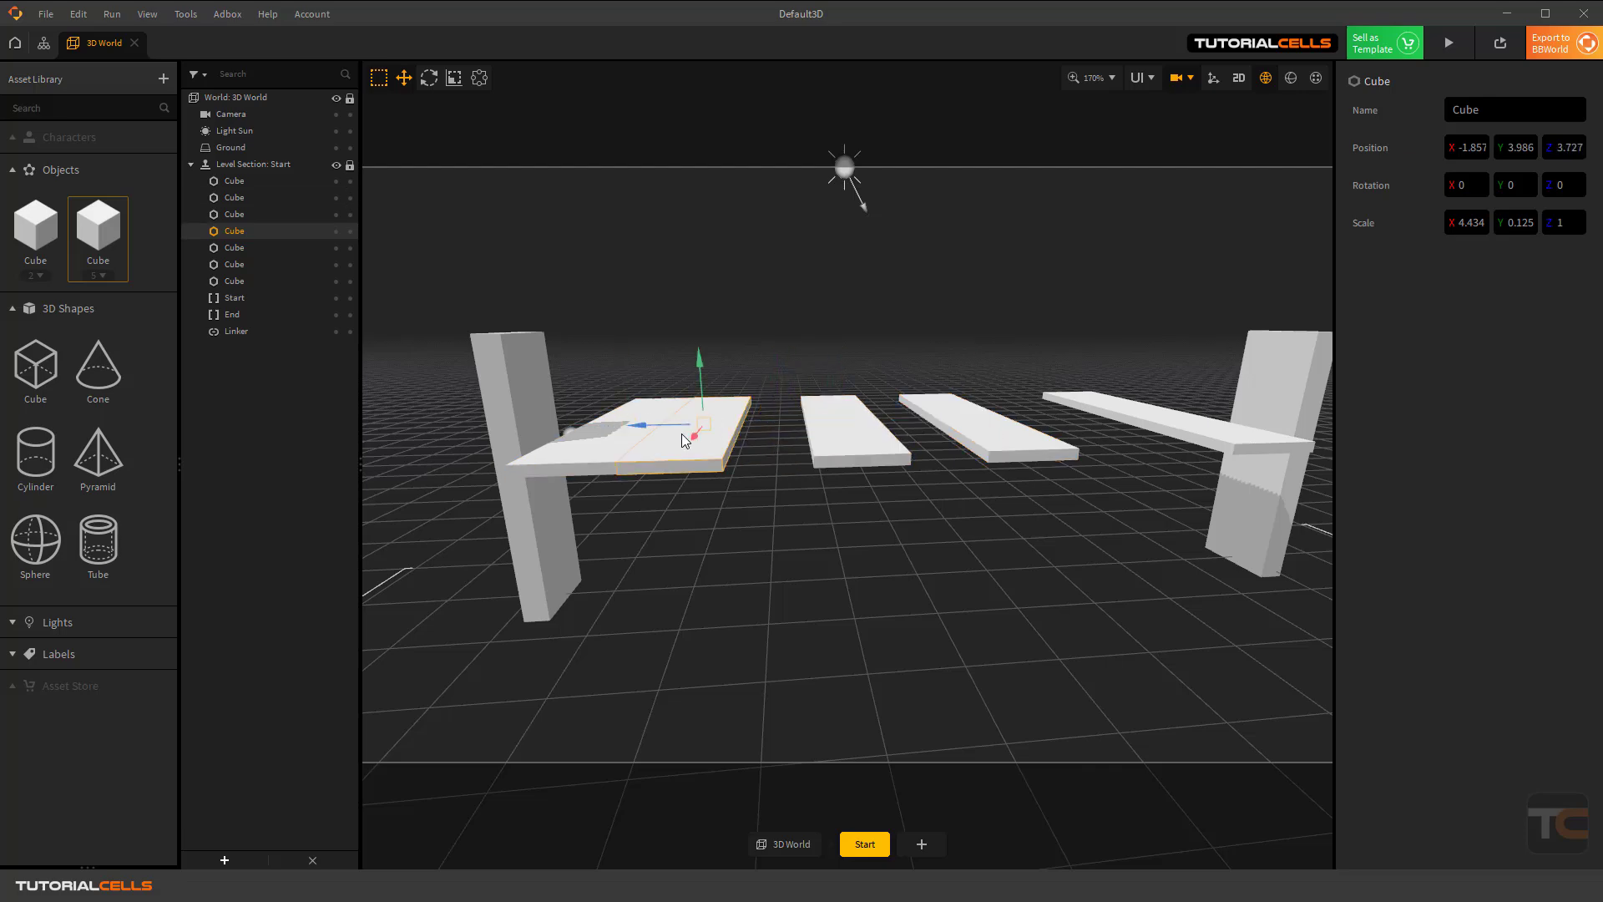
pyautogui.moveTo(691, 434); pyautogui.dragTo(765, 432)
# Shift the three middle planks along Z to even out the gaps, placing the fourth plank at about Z -5.41.
pyautogui.scroll(-3, 914, 447)
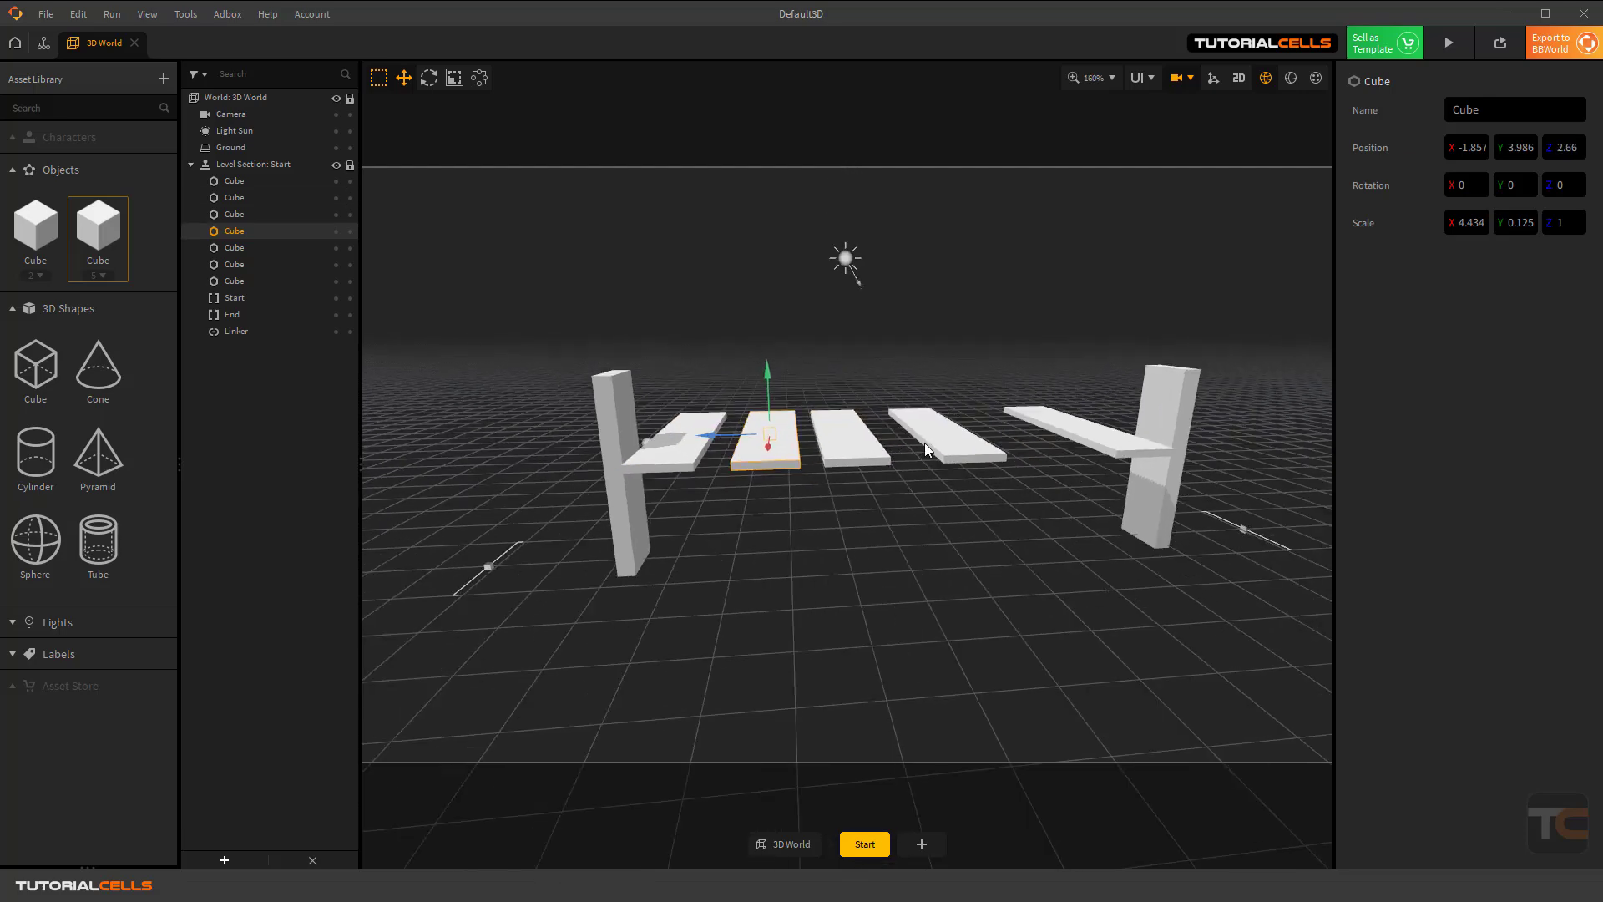
pyautogui.click(927, 436)
pyautogui.click(822, 452)
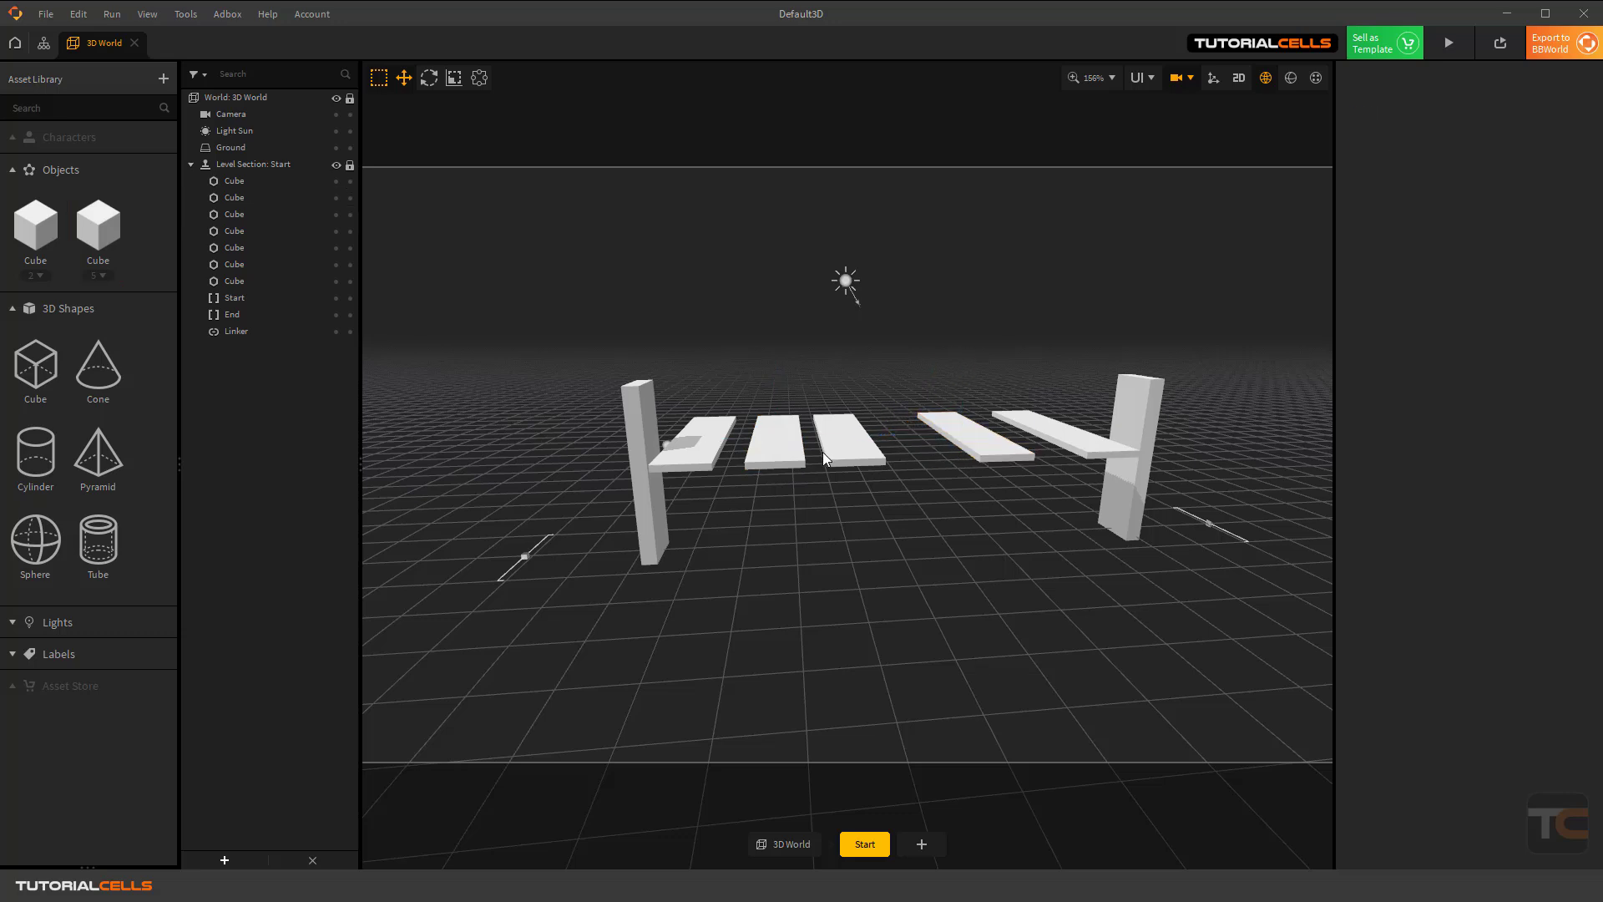
pyautogui.click(838, 442)
pyautogui.moveTo(805, 438); pyautogui.dragTo(755, 440)
pyautogui.click(748, 448)
pyautogui.click(750, 448)
# Link the first plank to the second plank, and the second plank to the third.
pyautogui.click(700, 444)
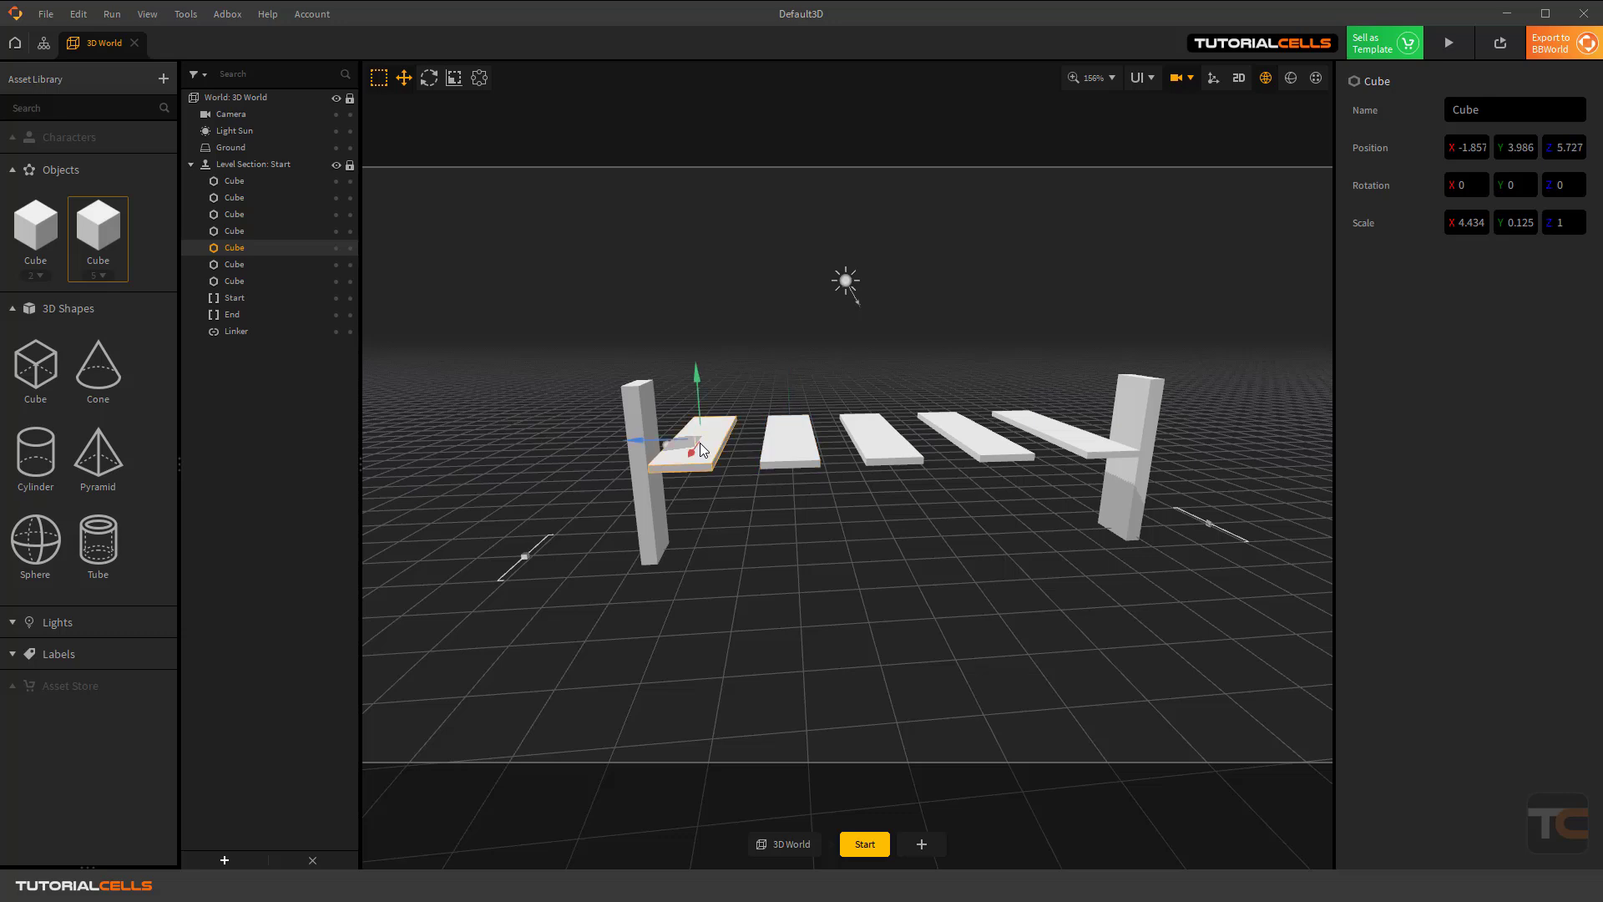
pyautogui.keyDown('shift'); pyautogui.click(780, 448); pyautogui.keyUp('shift')
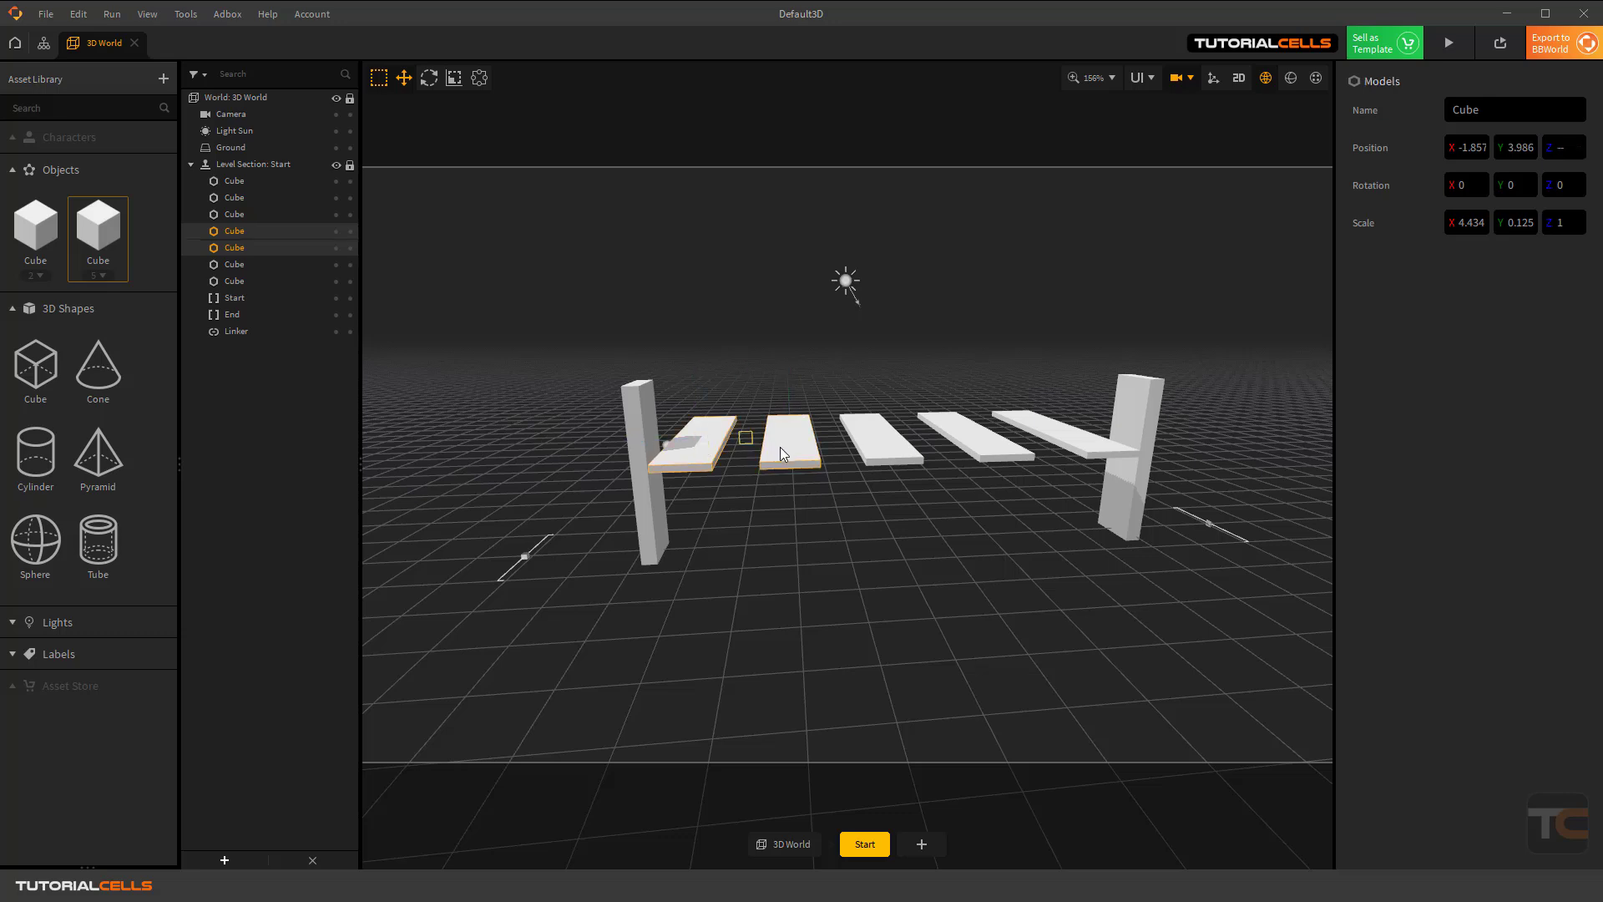
pyautogui.click(224, 861)
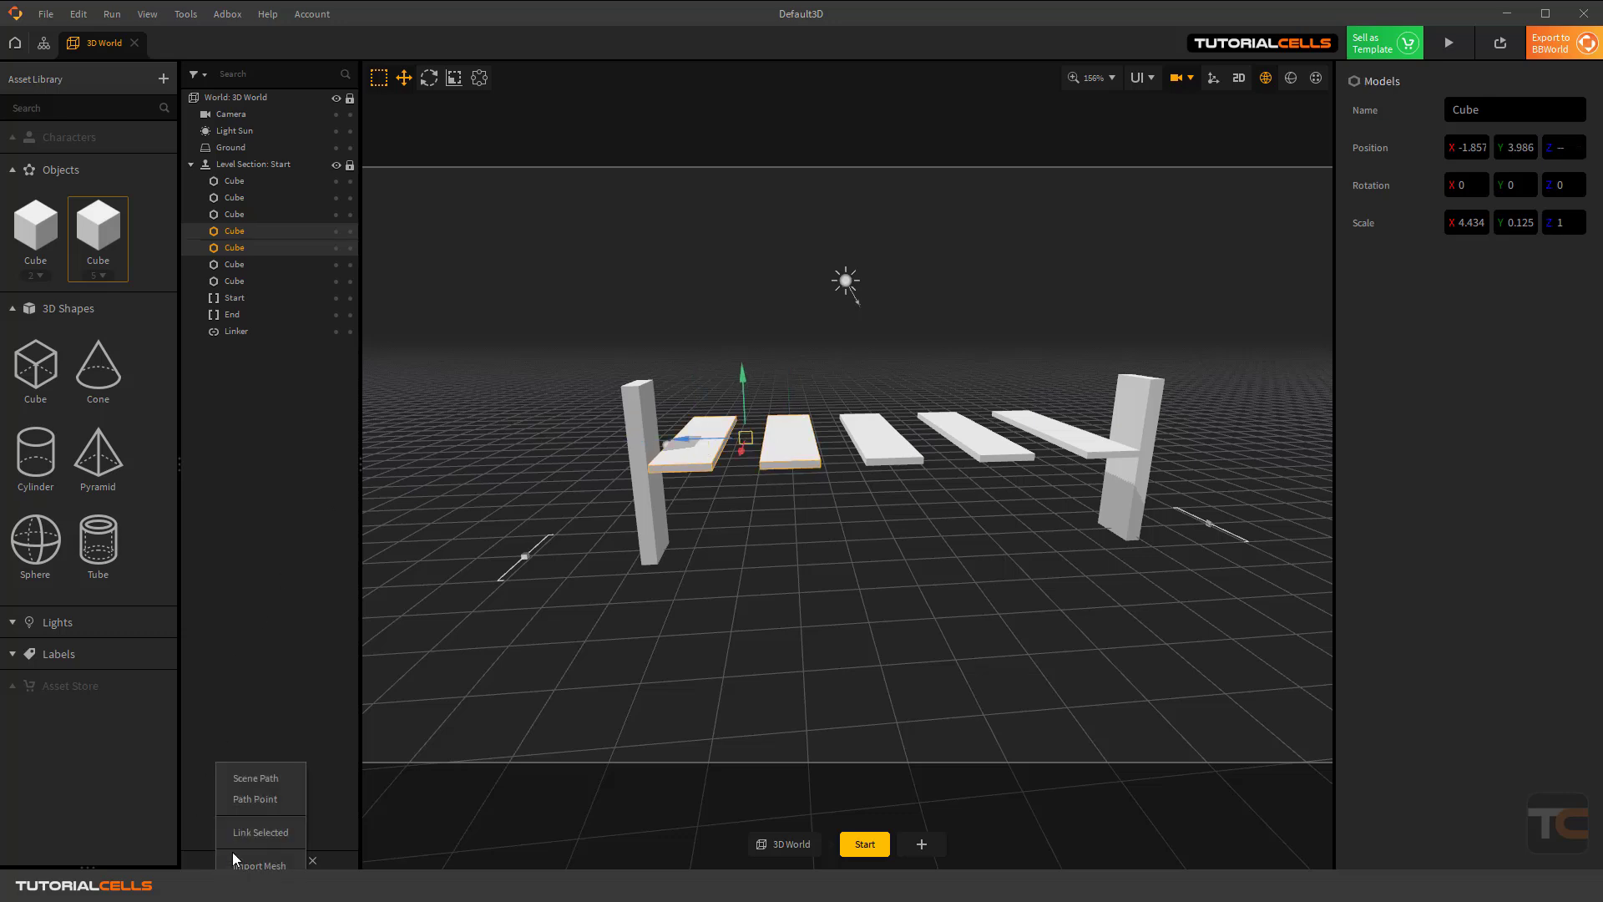
pyautogui.click(279, 833)
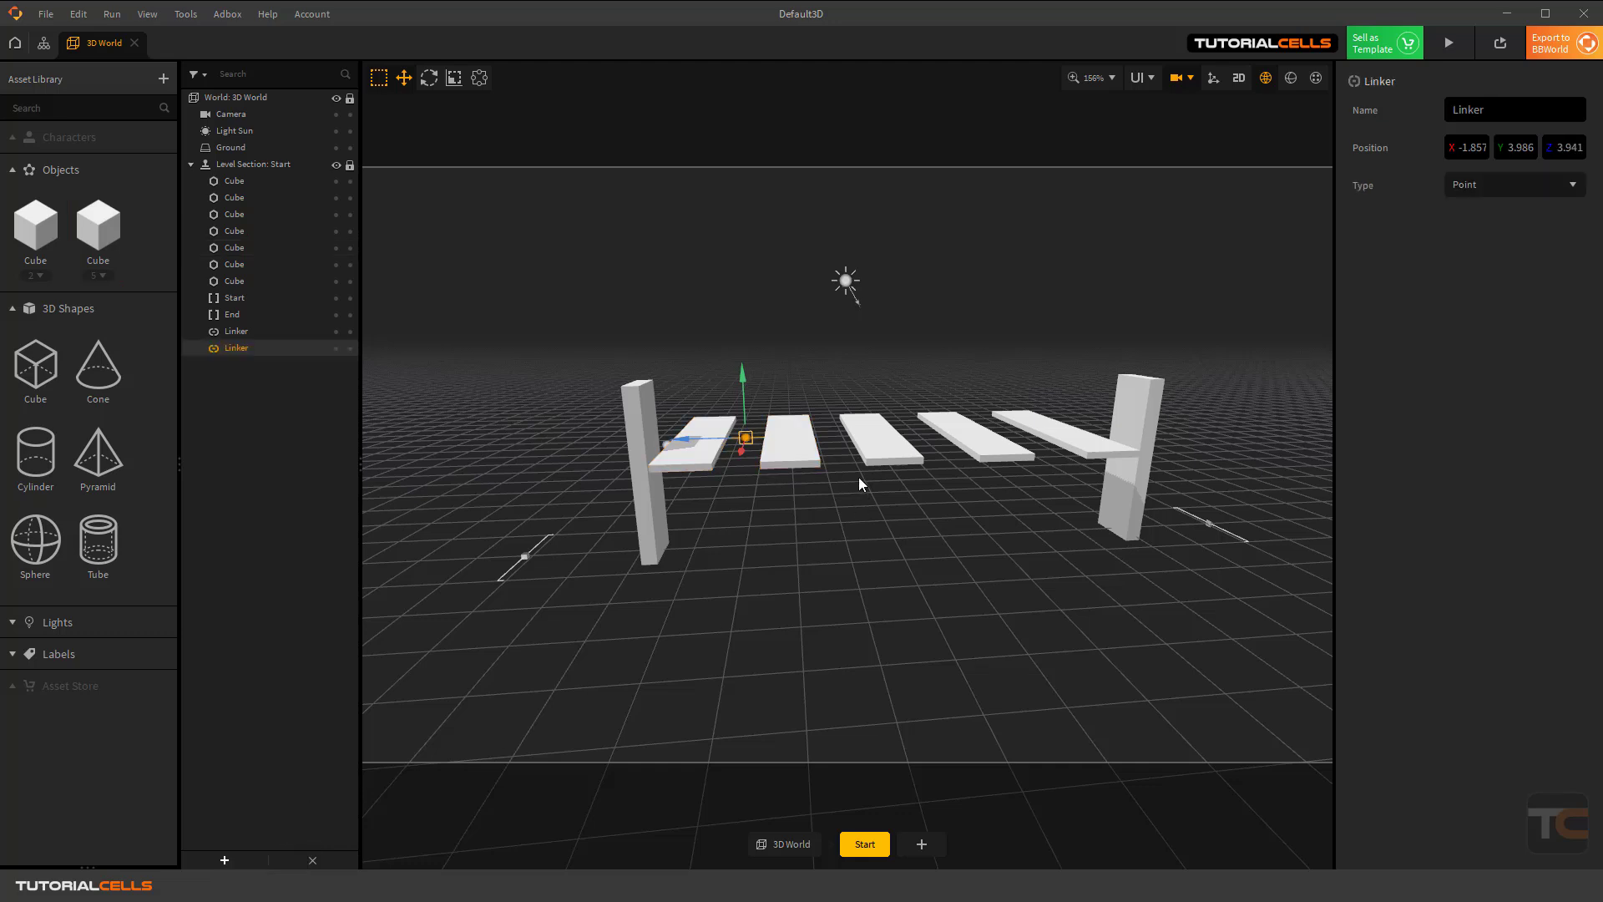
pyautogui.click(809, 458)
pyautogui.keyDown('shift'); pyautogui.click(869, 447); pyautogui.keyUp('shift')
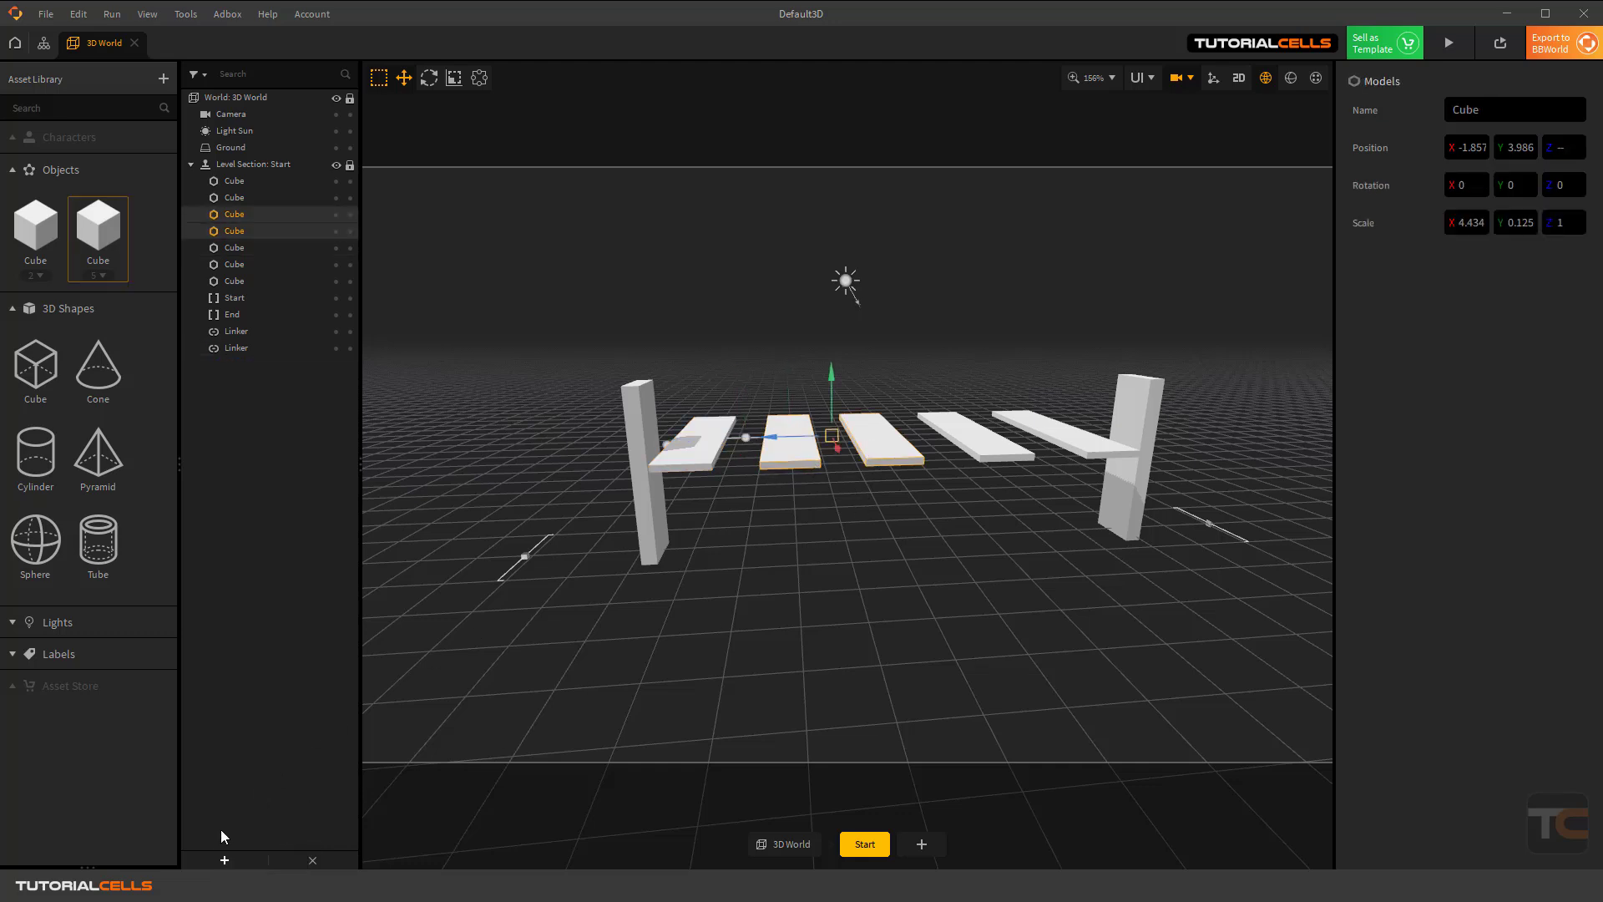
pyautogui.click(224, 860)
pyautogui.click(258, 835)
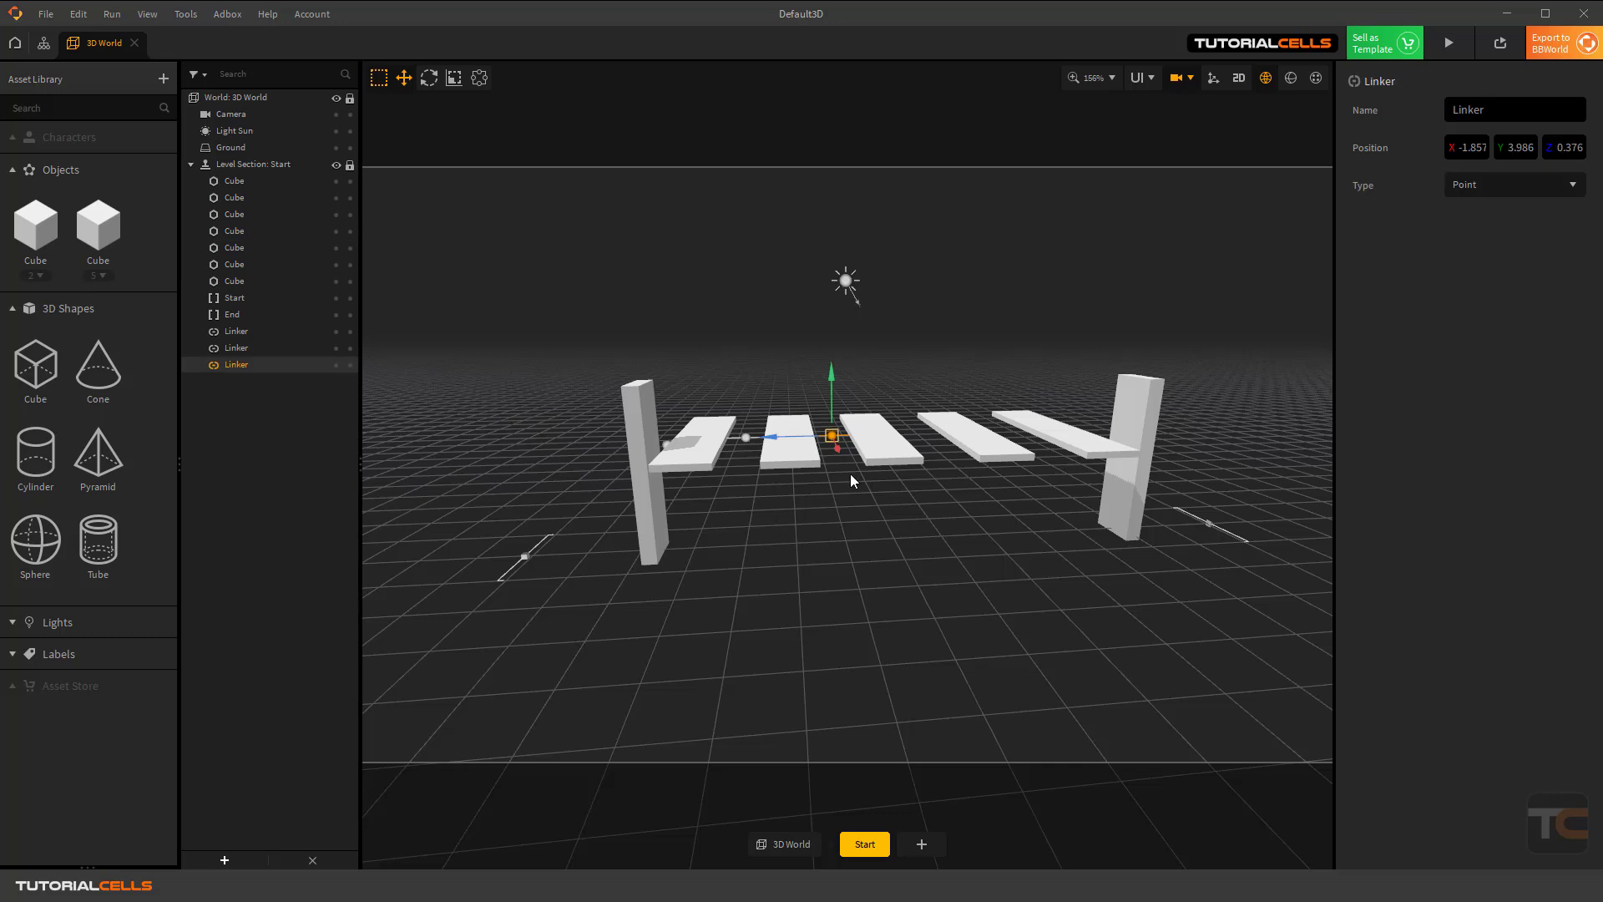
# Link the third plank to the fourth plank, and the fourth plank to the fifth.
pyautogui.click(875, 443)
pyautogui.keyDown('shift'); pyautogui.click(993, 440); pyautogui.keyUp('shift')
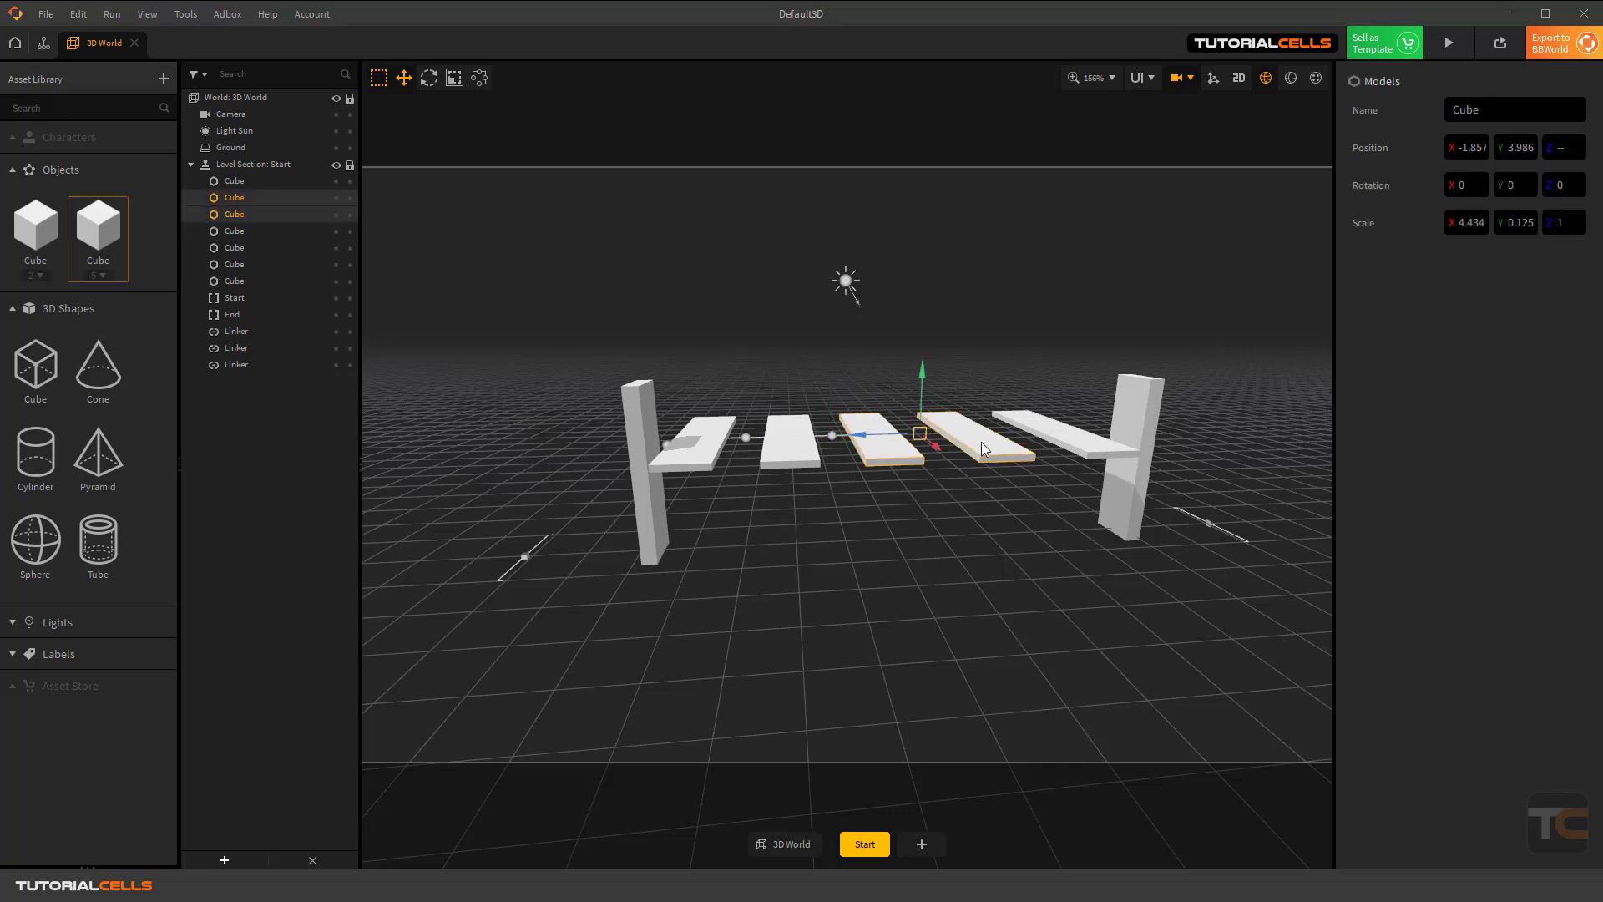
pyautogui.click(224, 860)
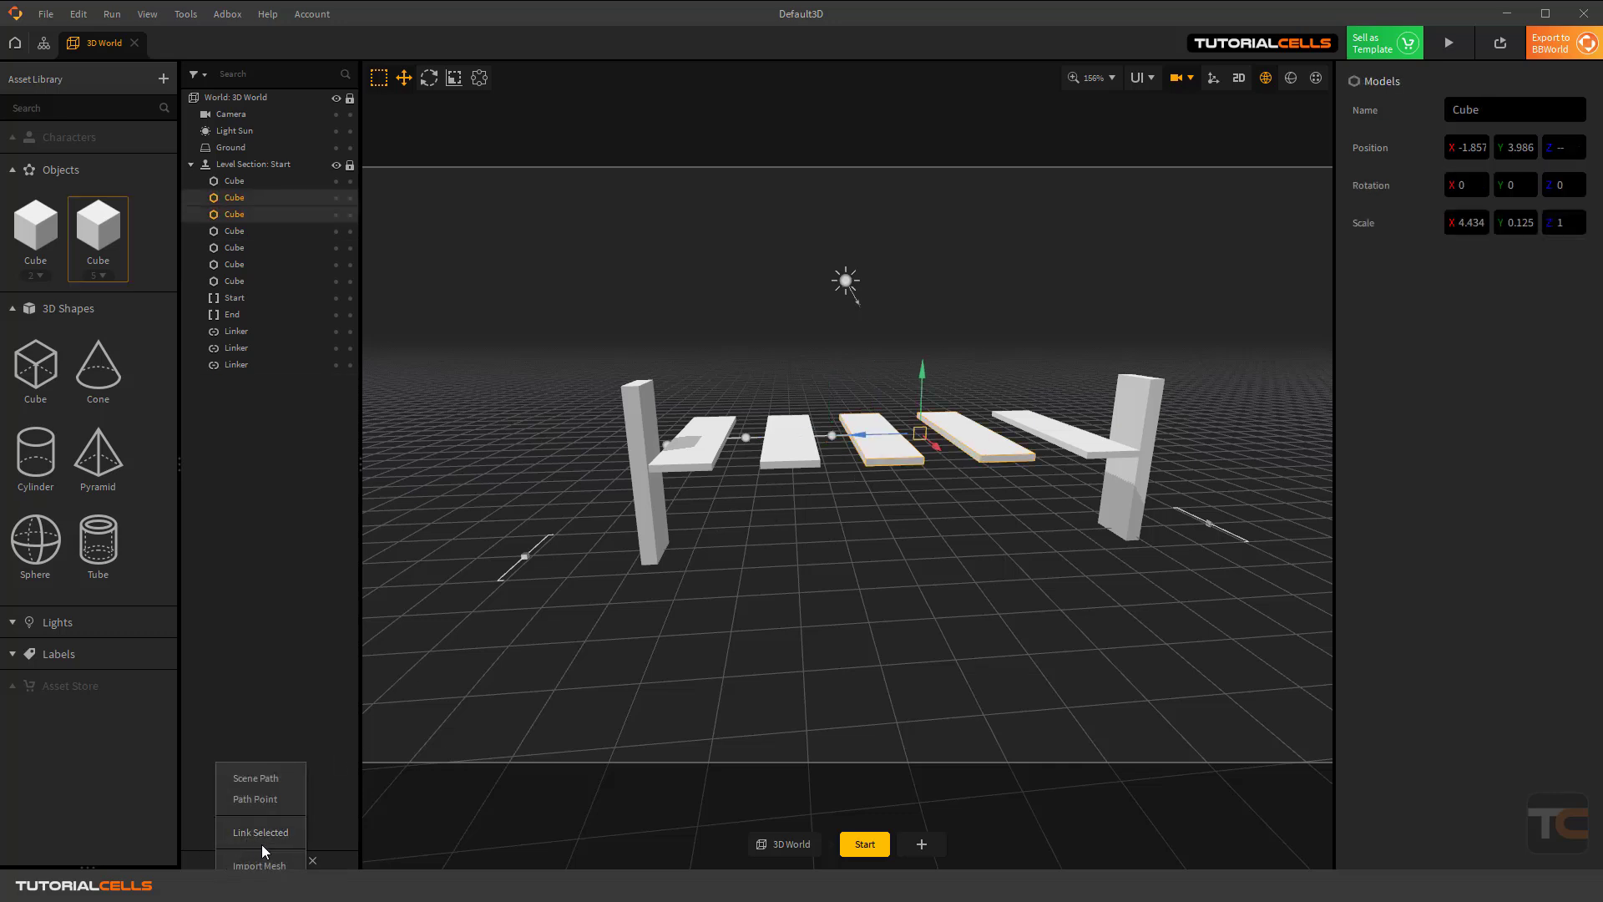
pyautogui.click(259, 835)
pyautogui.click(989, 453)
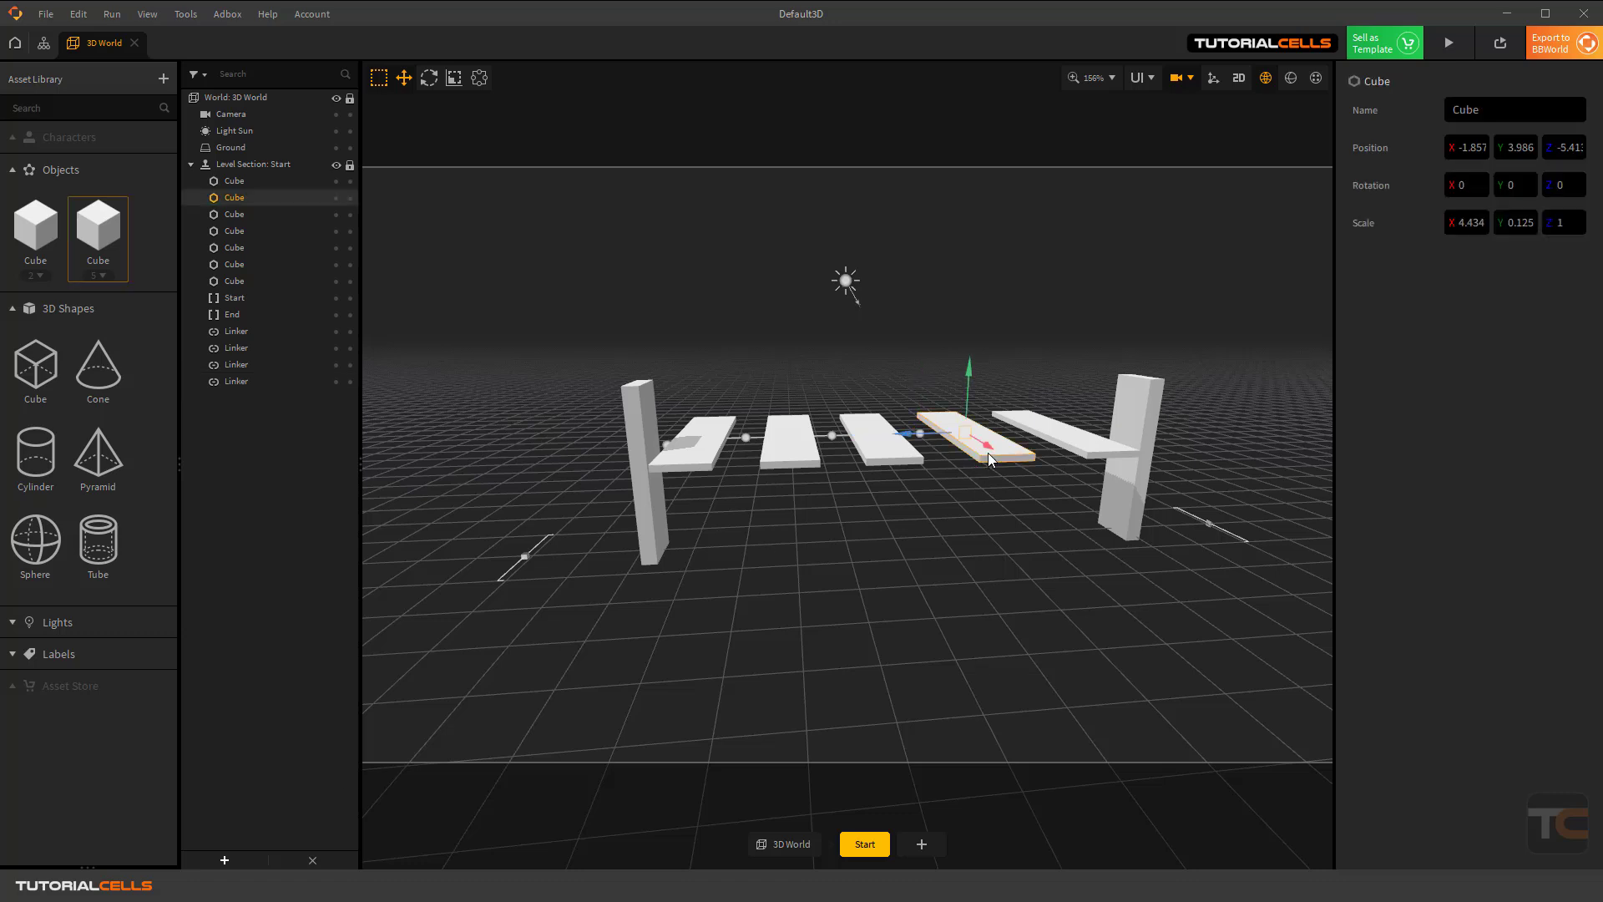
pyautogui.keyDown('shift'); pyautogui.click(1056, 429); pyautogui.keyUp('shift')
pyautogui.click(225, 861)
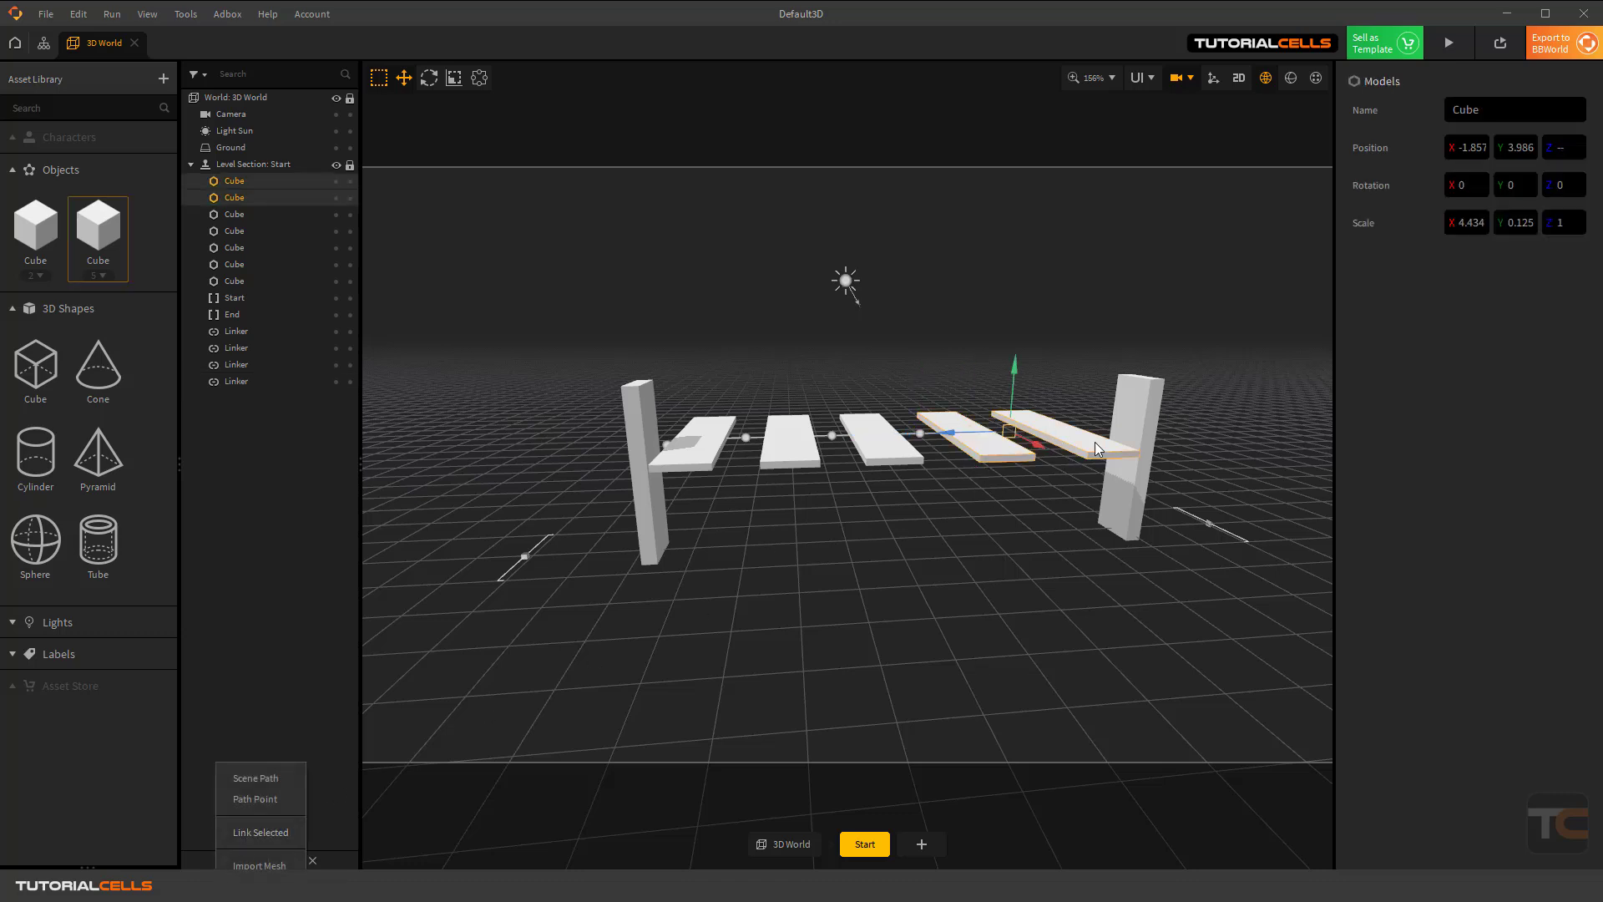
pyautogui.click(260, 832)
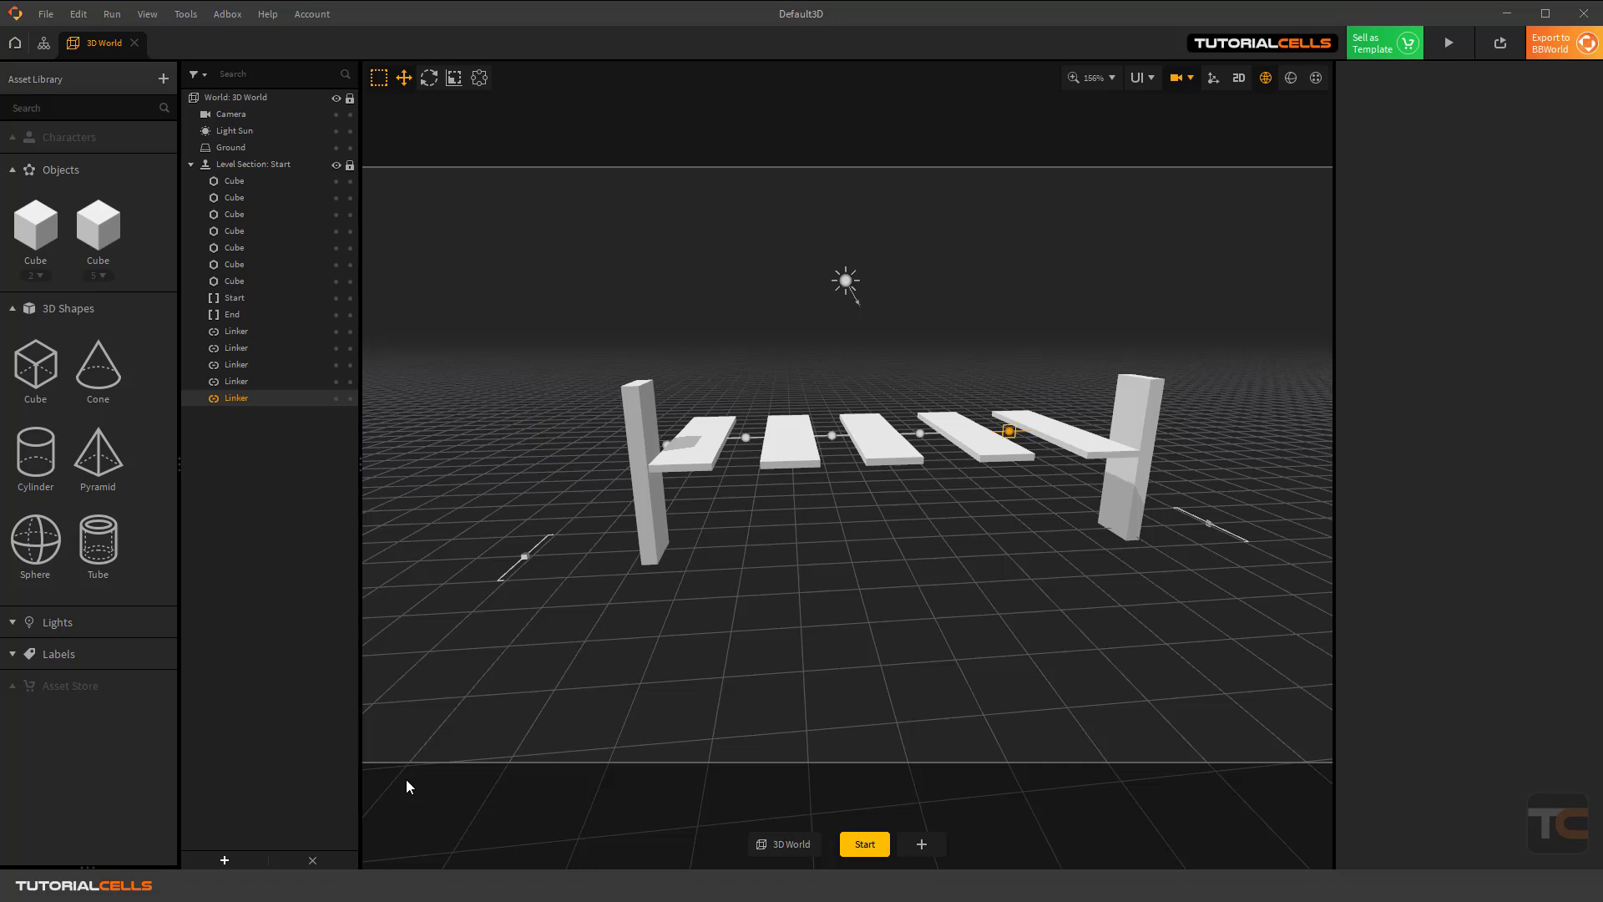
# Link the fifth plank to the second post and raise that linker to plank level, at about Y 4.02.
pyautogui.click(1099, 440)
pyautogui.keyDown('shift'); pyautogui.click(1128, 430); pyautogui.keyUp('shift')
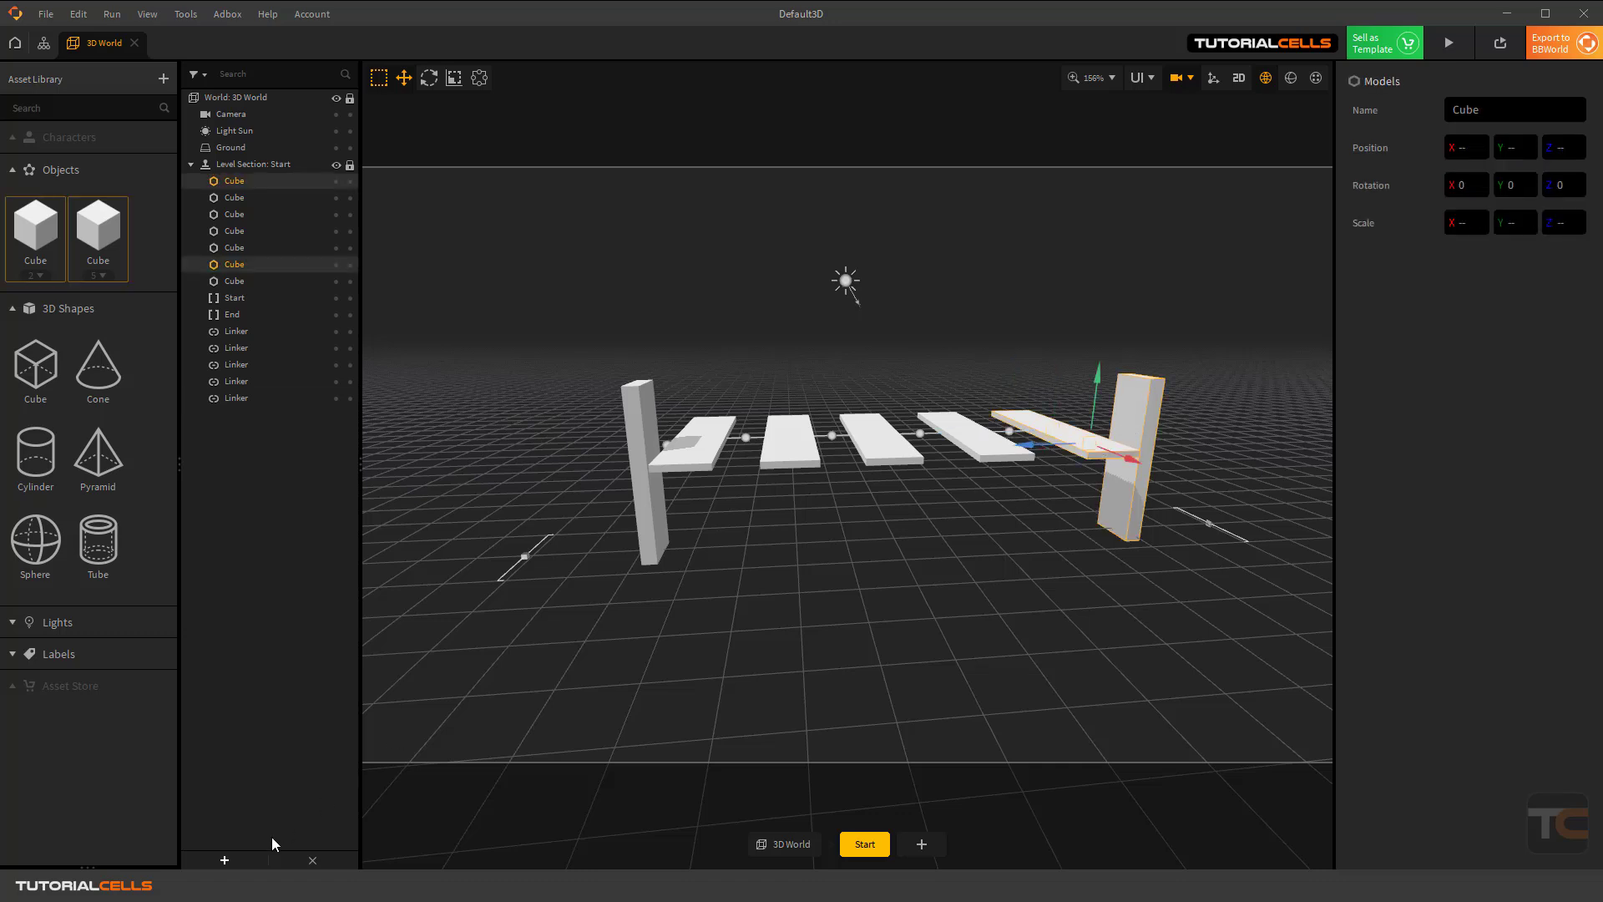
pyautogui.click(226, 861)
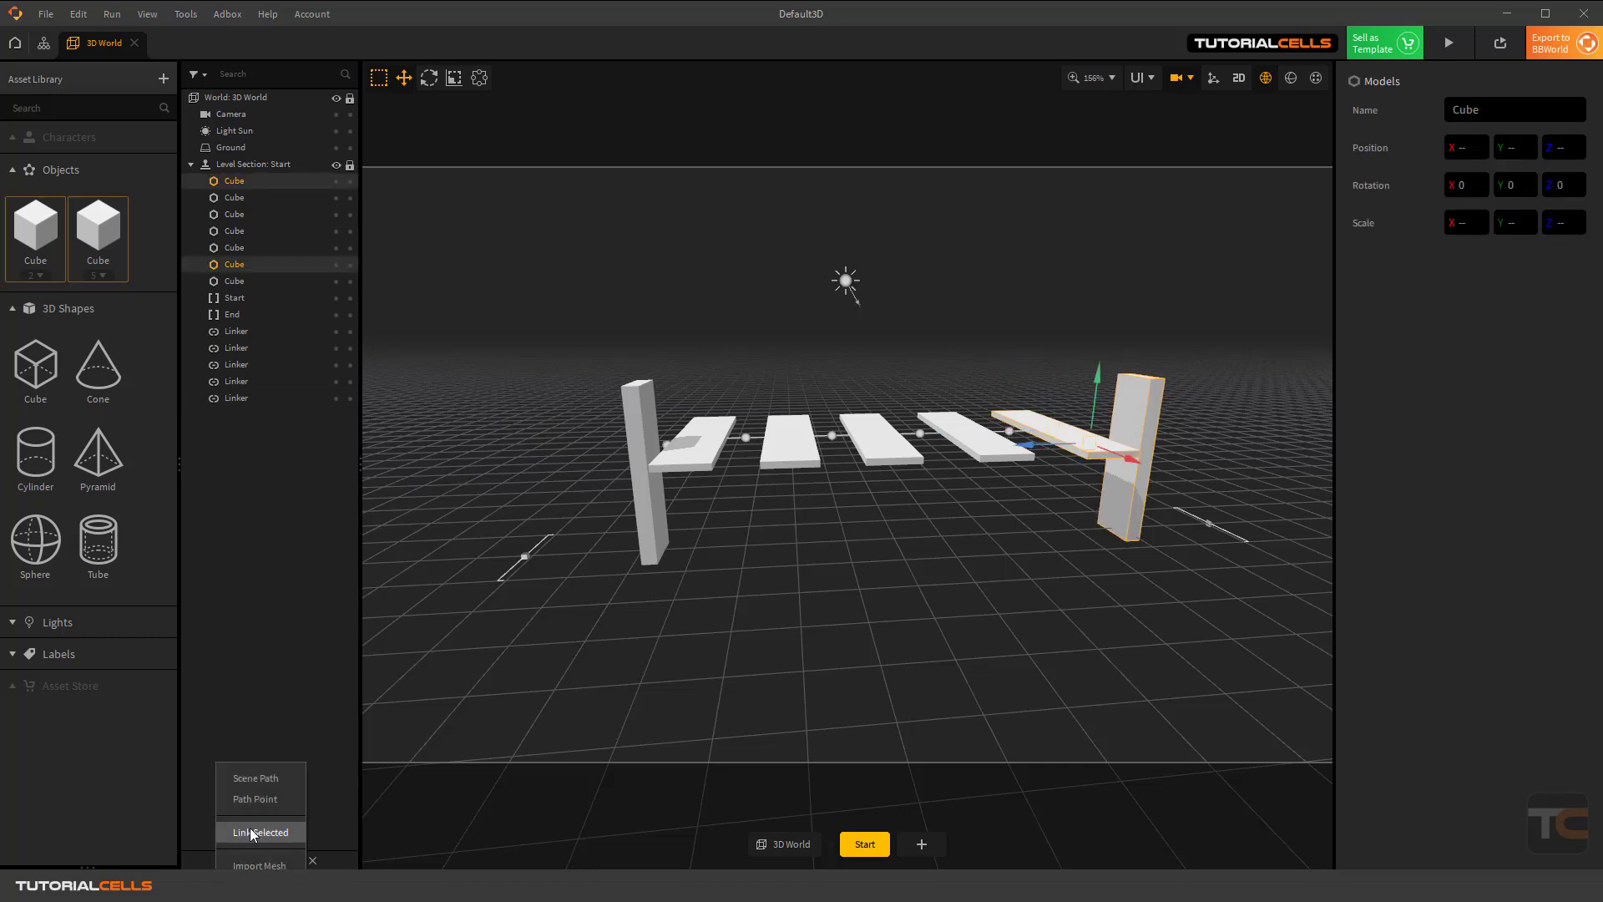
pyautogui.click(260, 831)
pyautogui.moveTo(1208, 548); pyautogui.dragTo(1057, 498, button='right')
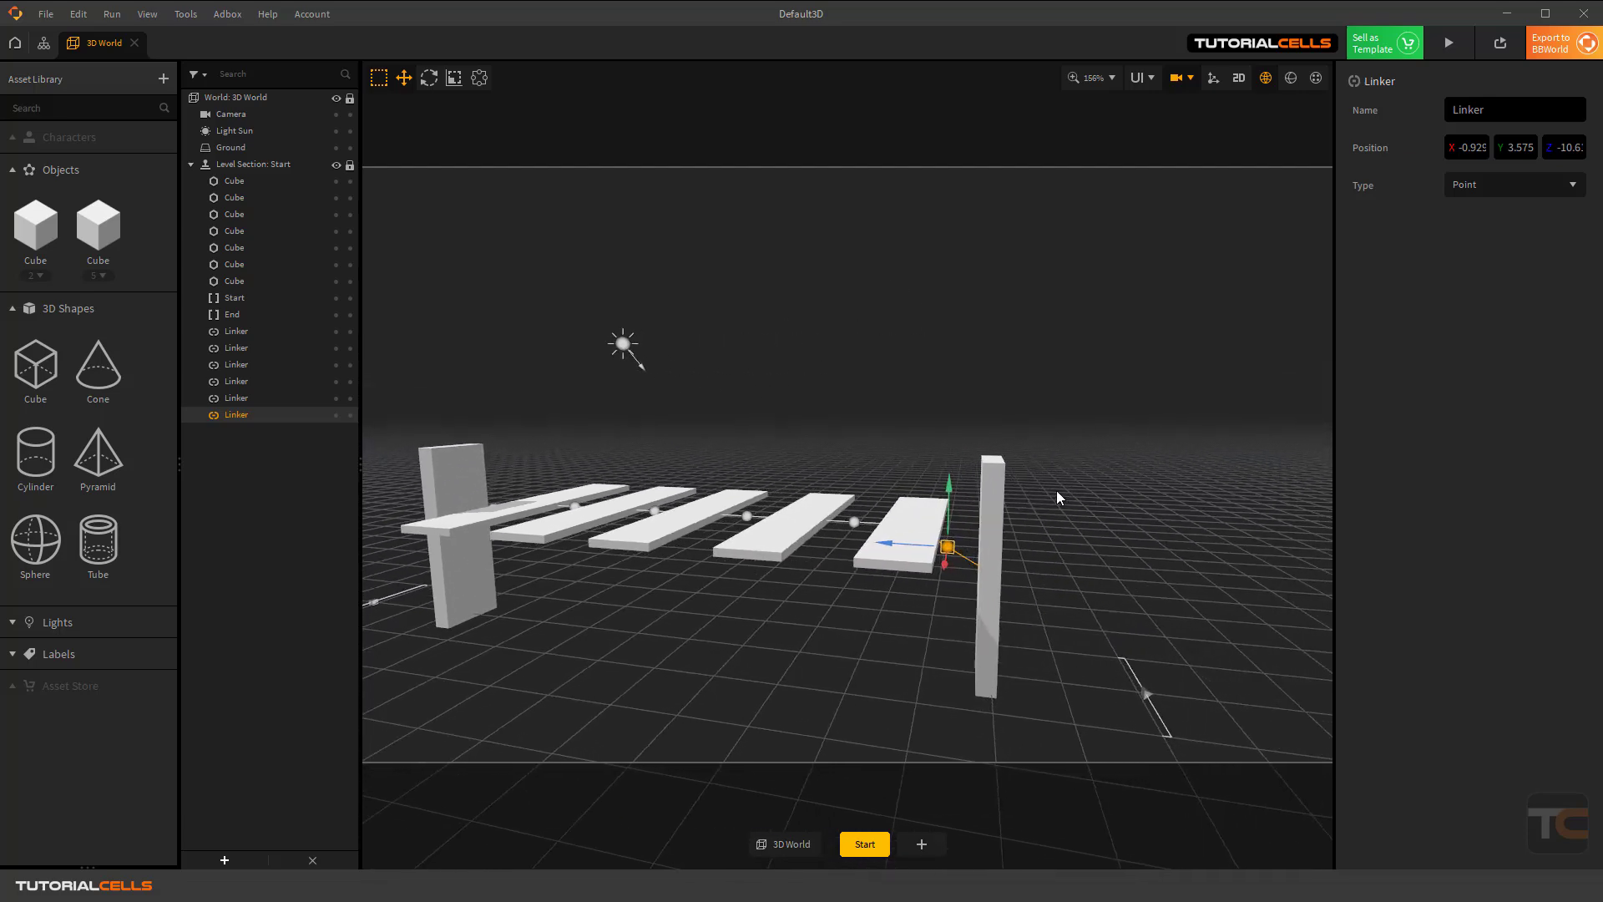
pyautogui.moveTo(955, 499); pyautogui.dragTo(949, 474)
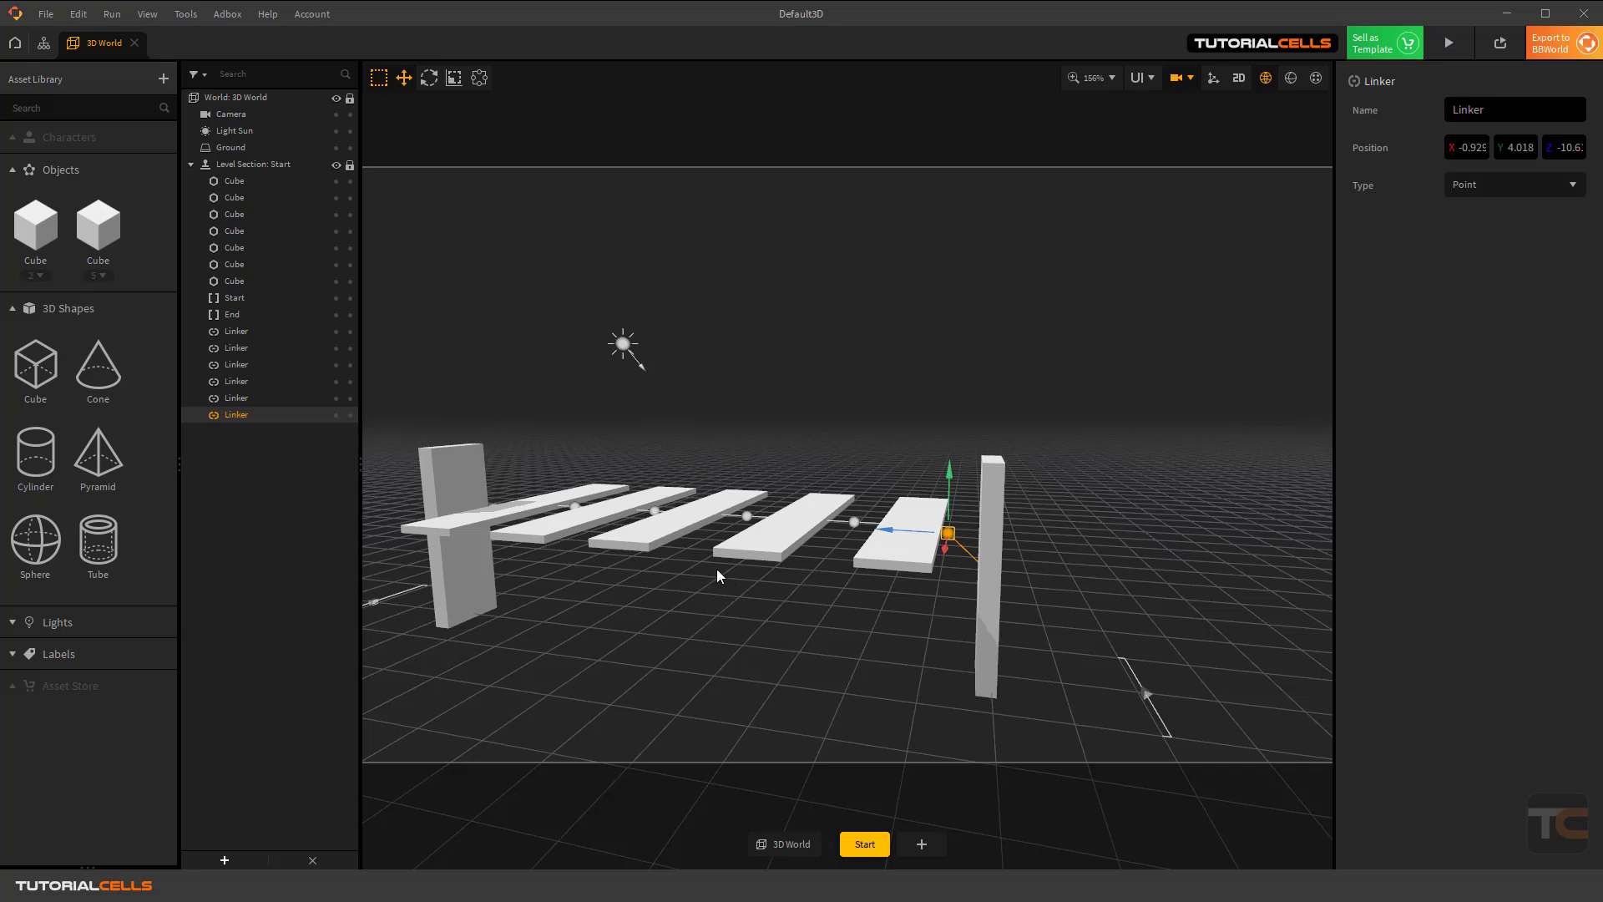
# Set the type to Hinge for the linker at the second post and the two plank linkers nearest it.
pyautogui.click(1520, 185)
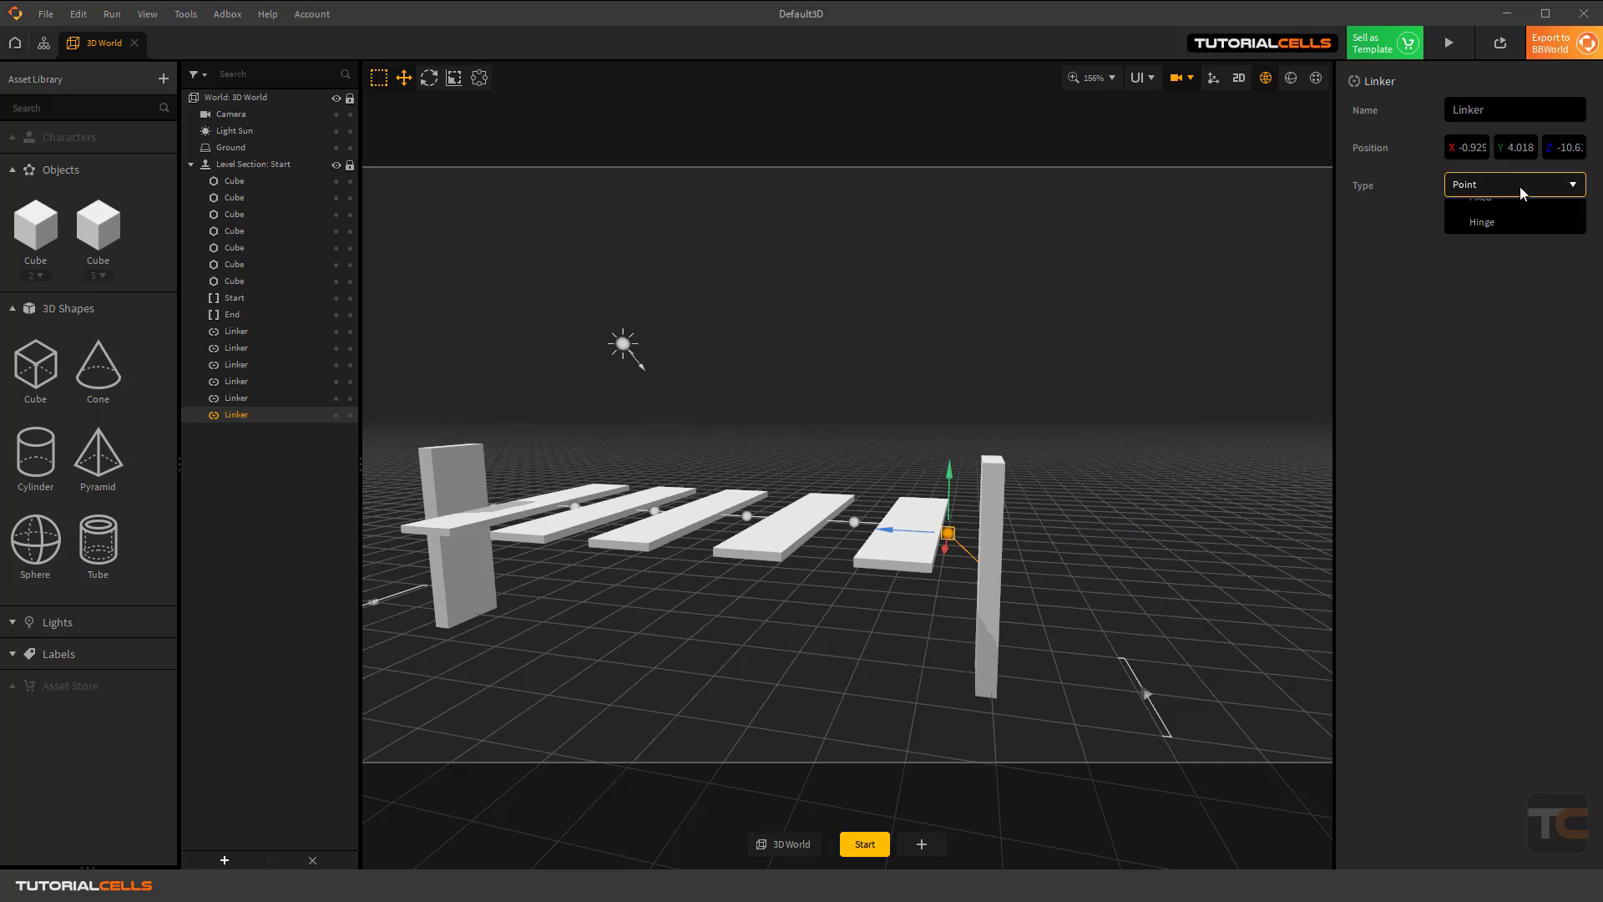
pyautogui.click(1505, 264)
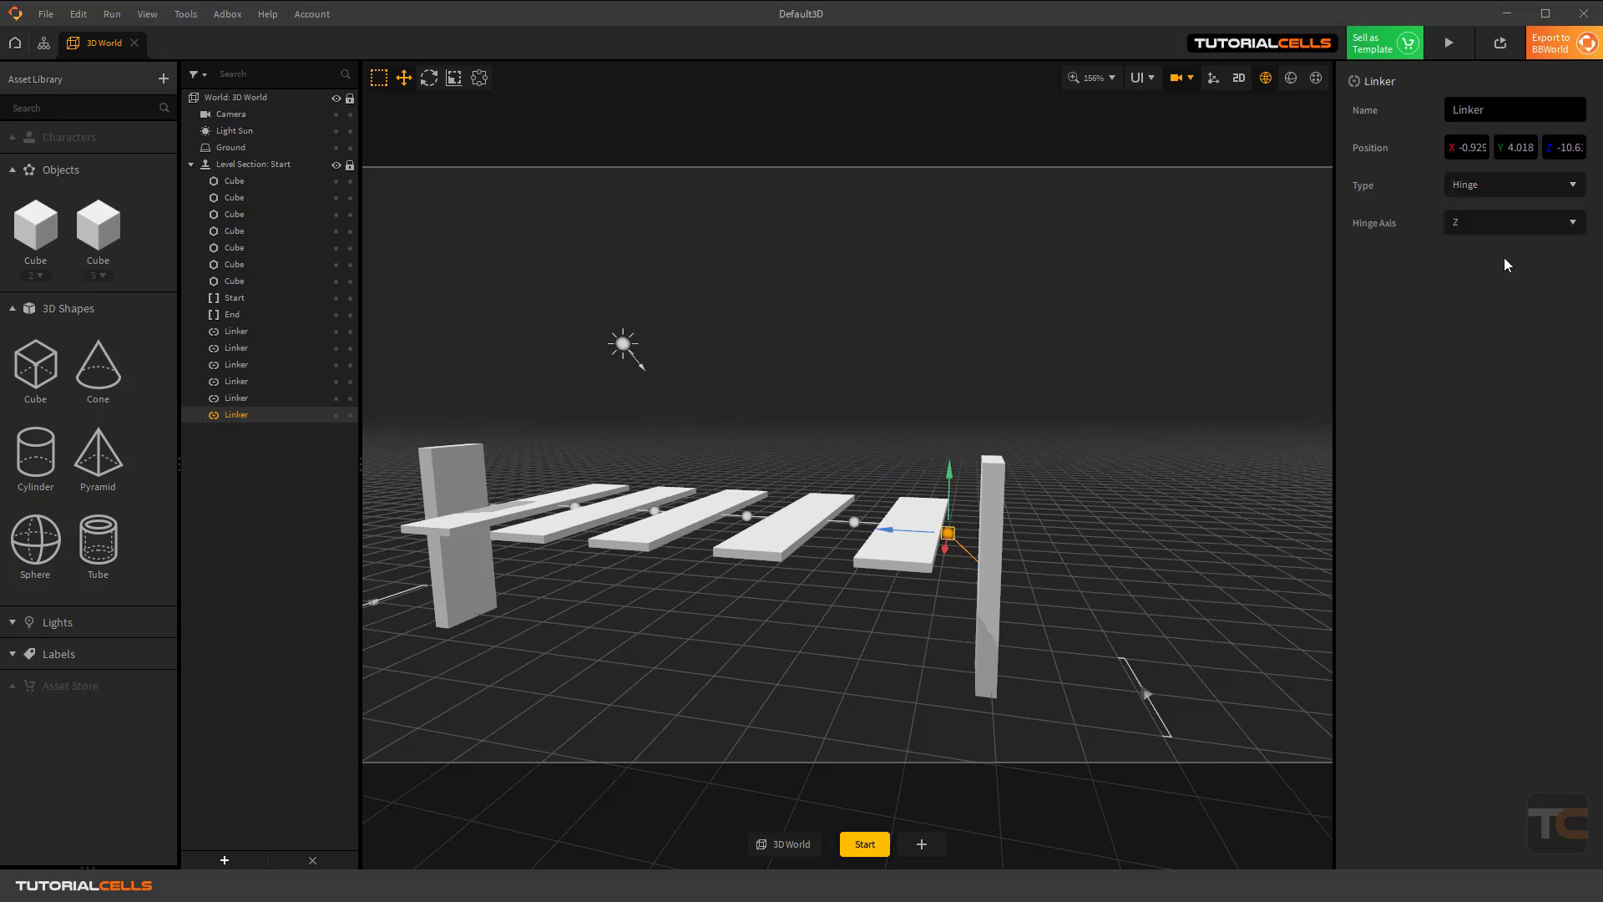
pyautogui.click(238, 399)
pyautogui.click(1505, 191)
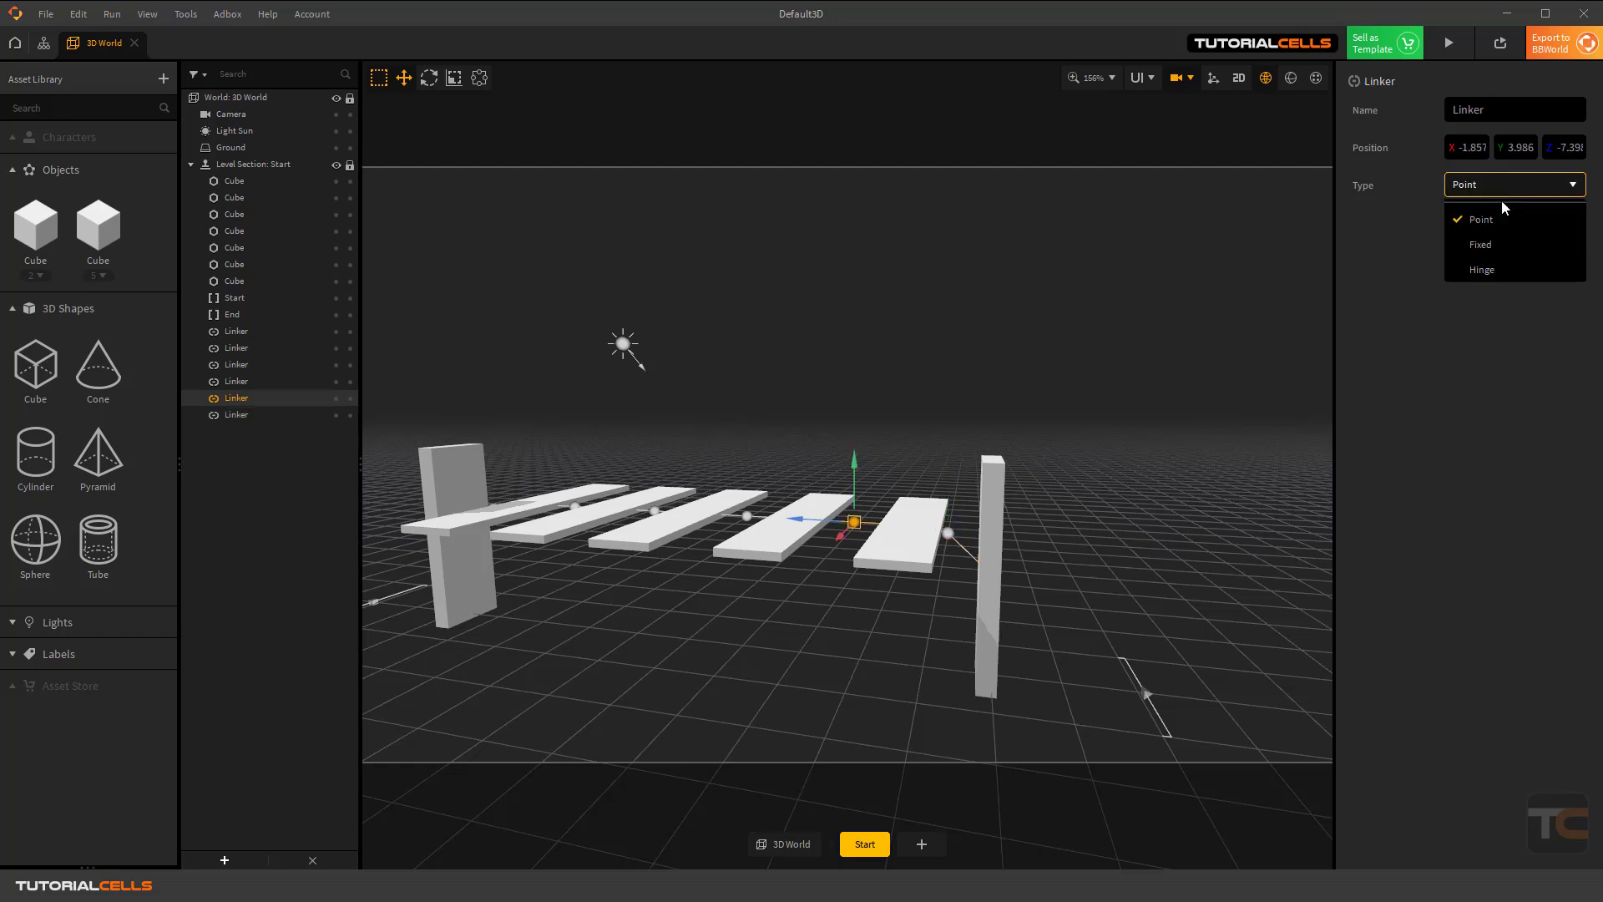
pyautogui.click(1493, 263)
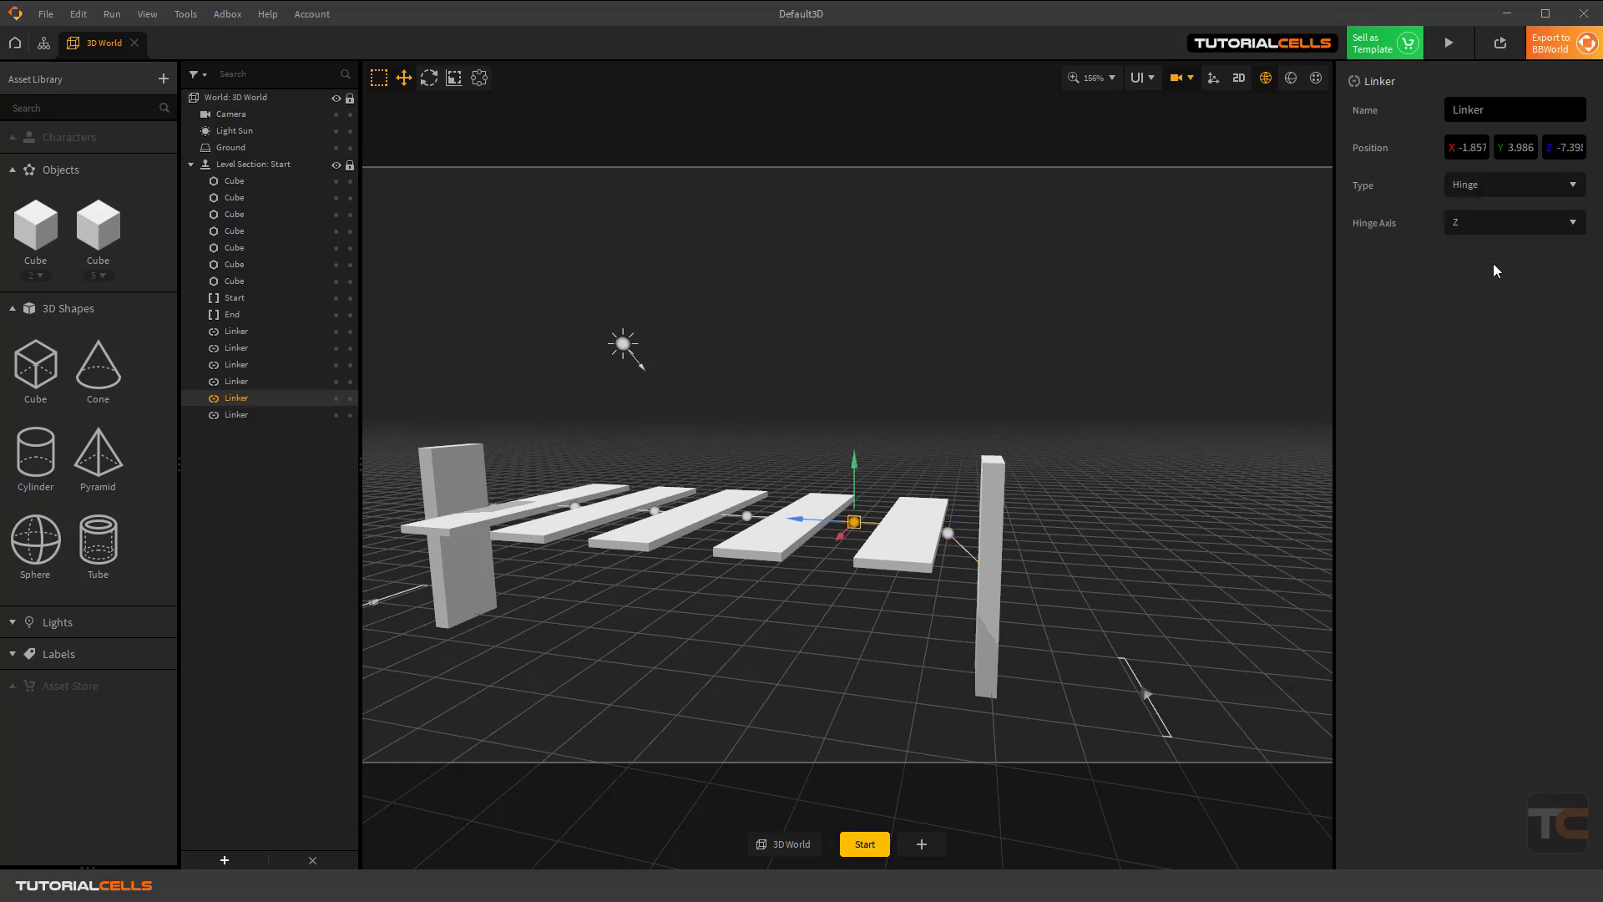
pyautogui.click(237, 382)
pyautogui.click(1503, 189)
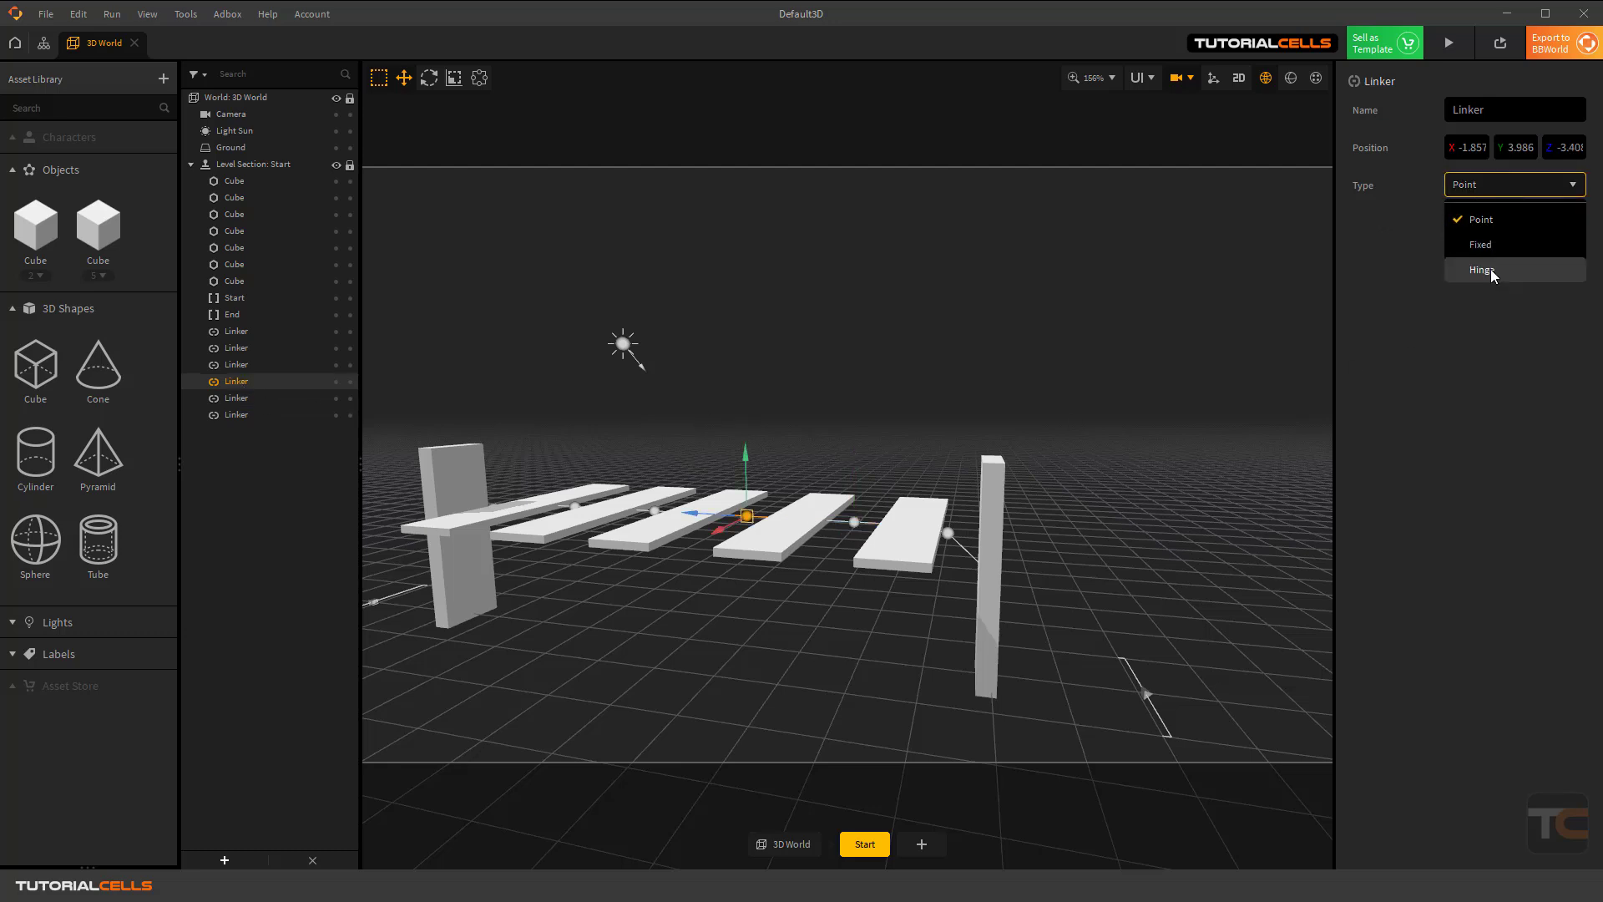
pyautogui.click(1482, 268)
# Set the type to Hinge for the linkers joining the second plank to the third and the first plank to the second.
pyautogui.click(240, 365)
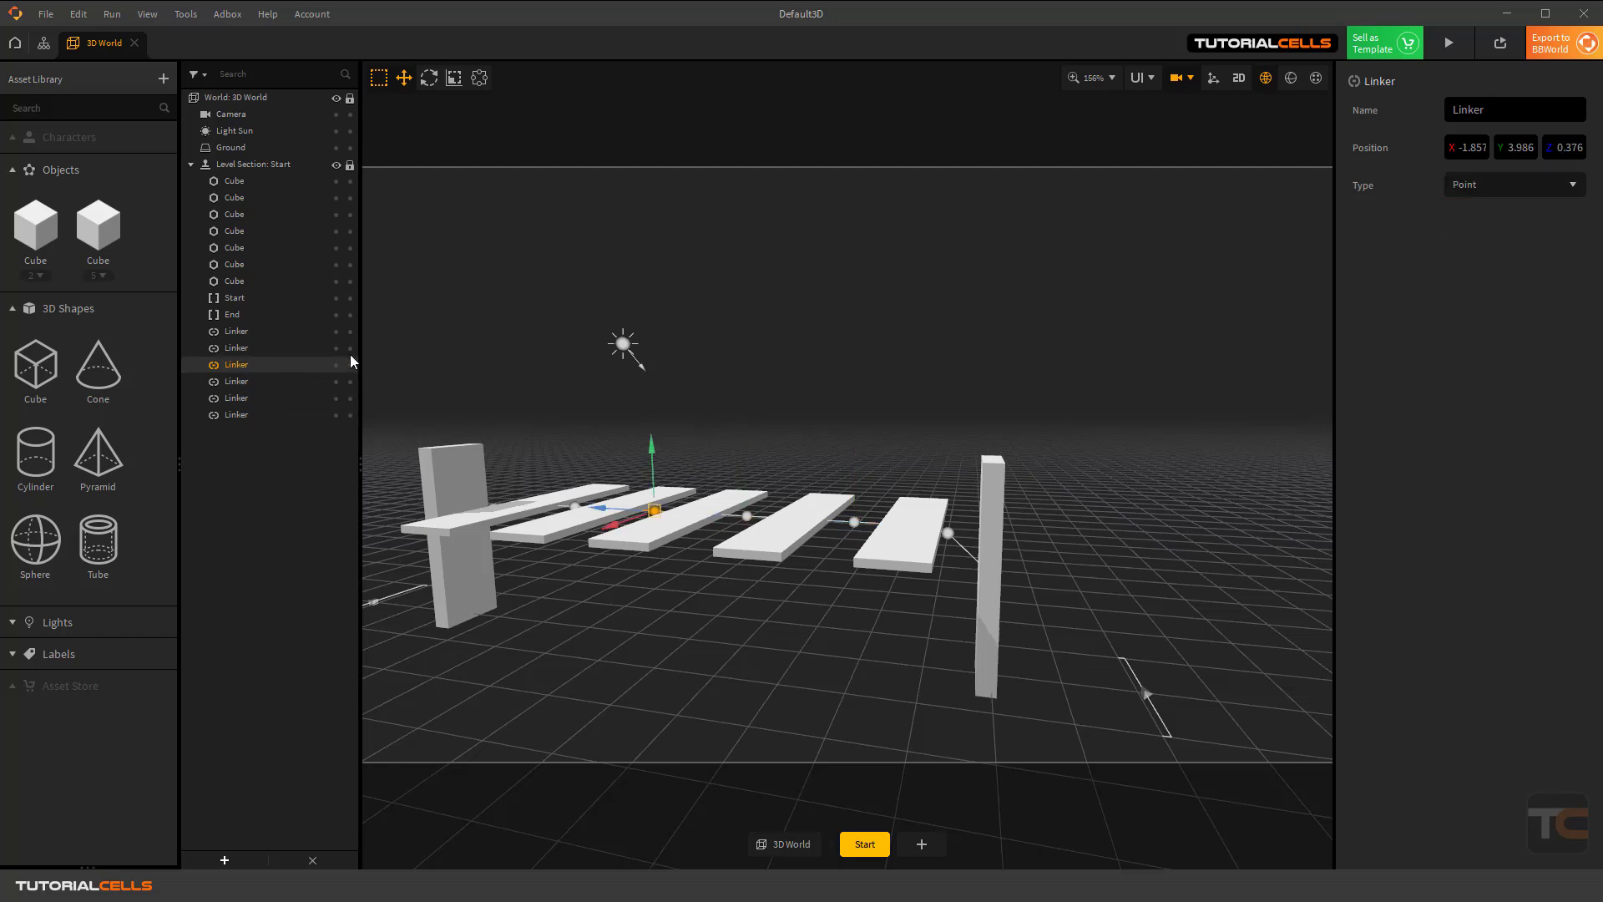
pyautogui.click(1560, 186)
pyautogui.click(1486, 269)
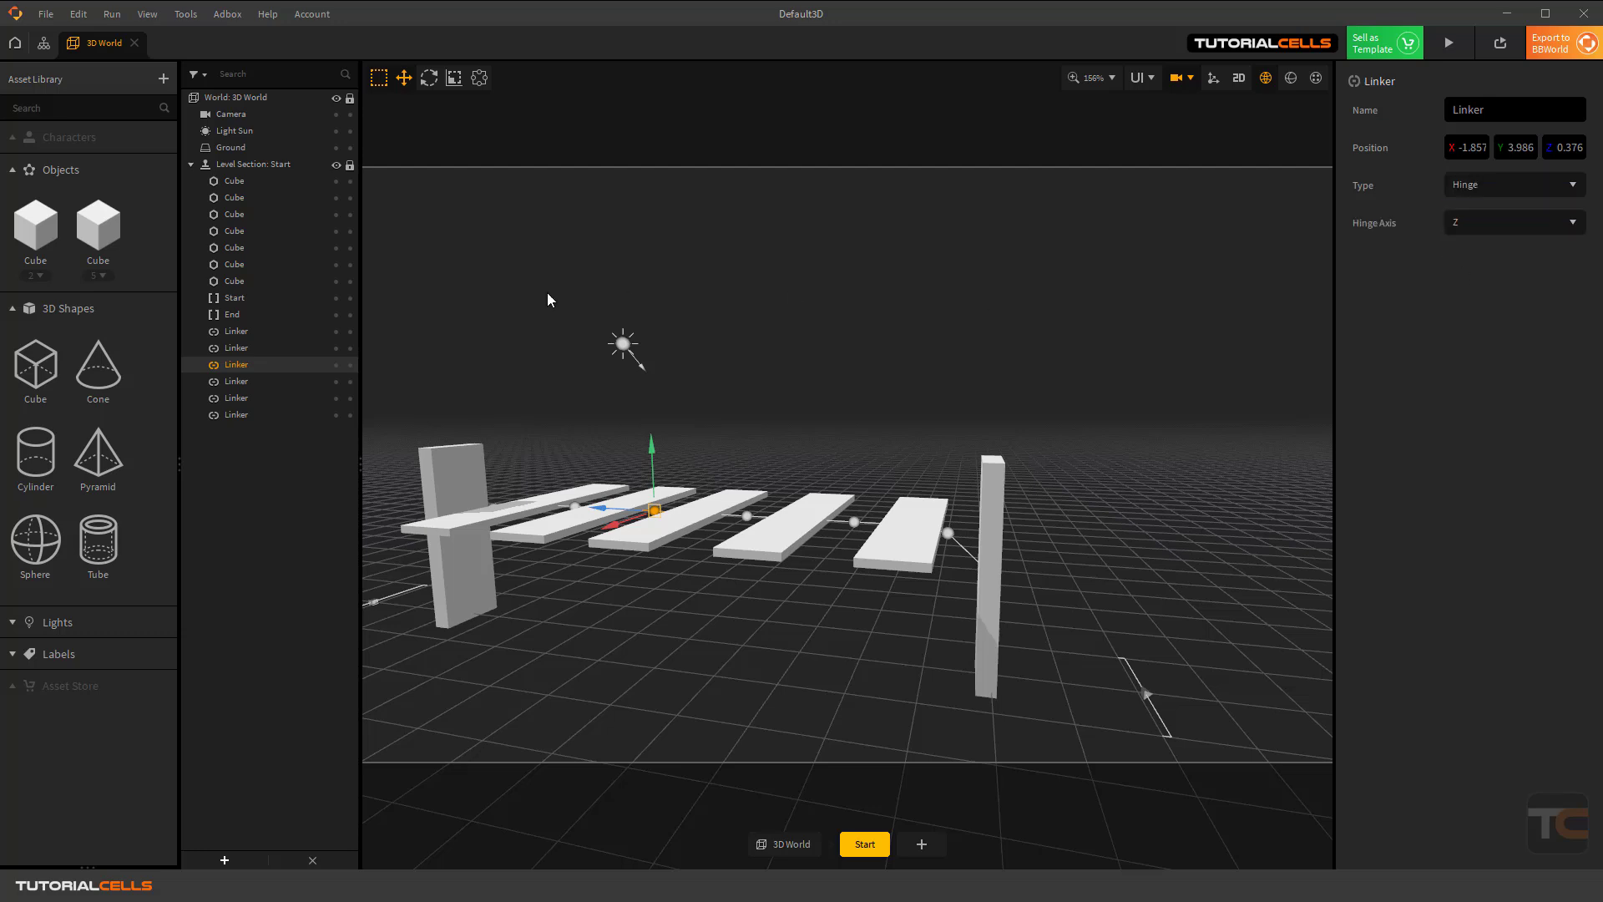
pyautogui.click(260, 348)
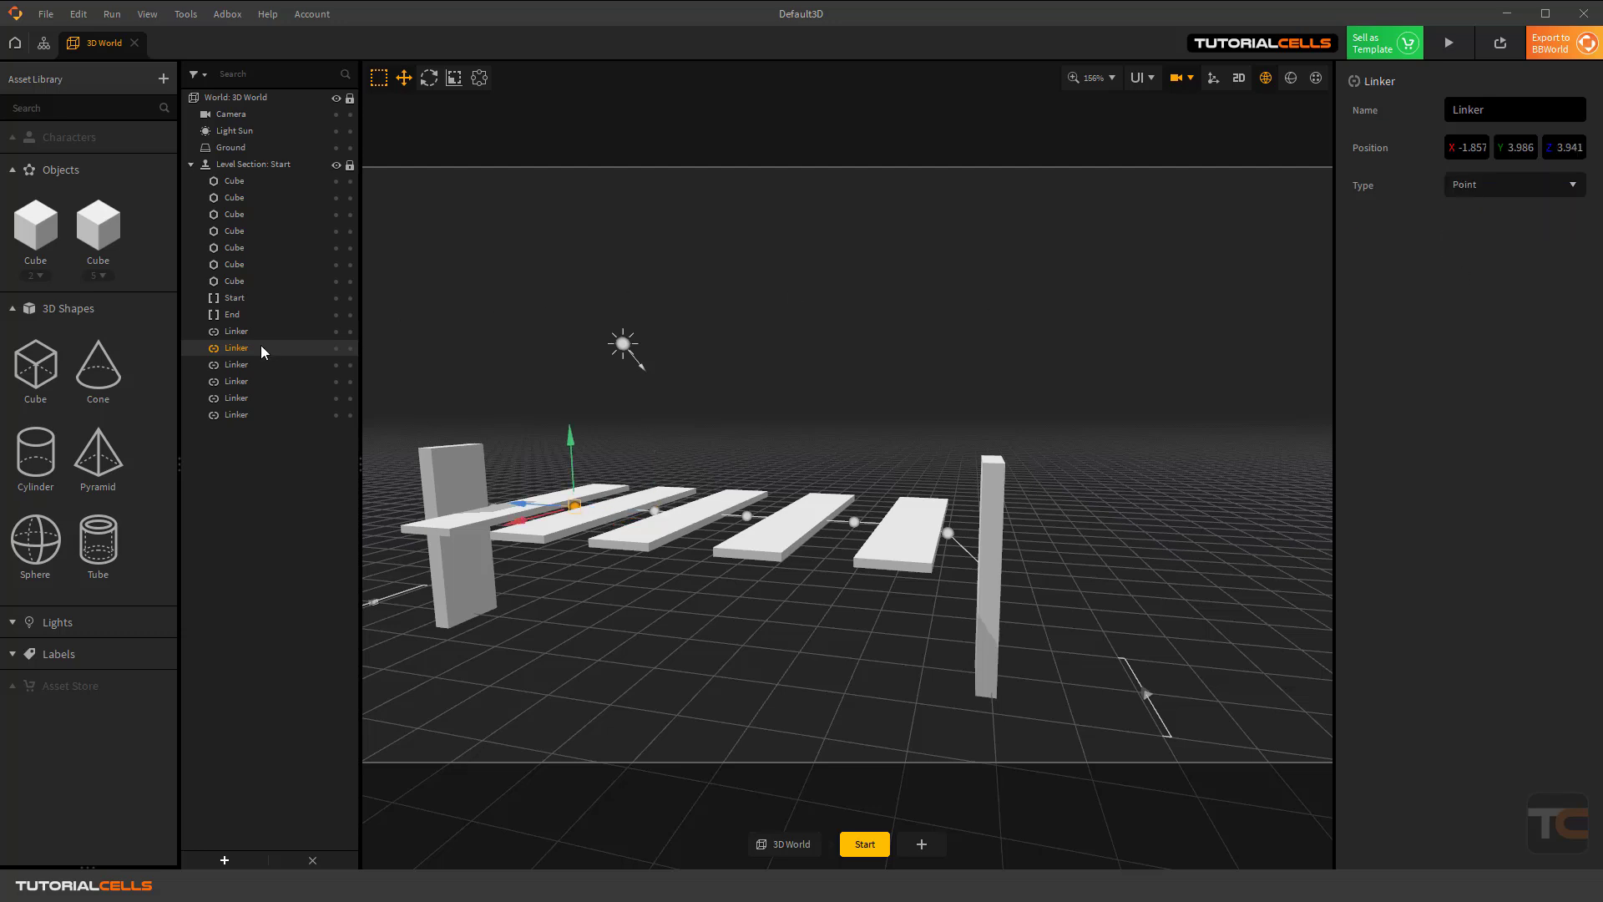
pyautogui.click(1487, 185)
pyautogui.click(1486, 267)
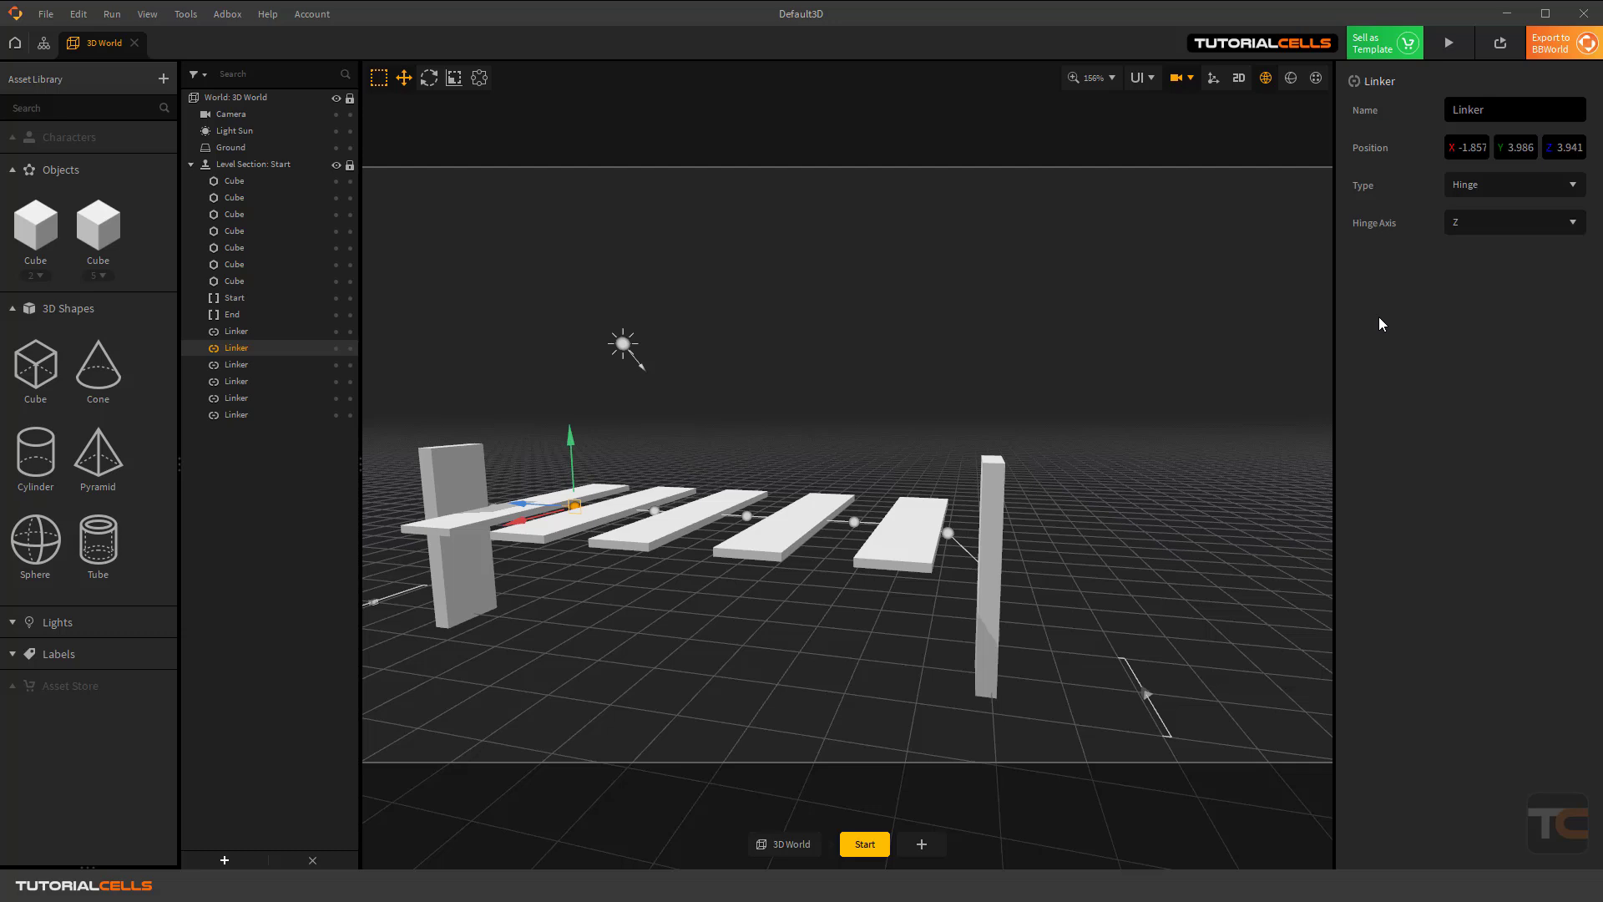
# Check the first post's linker settings, then preview the bridge simulation, restart it once and close the preview.
pyautogui.click(249, 330)
pyautogui.click(1449, 43)
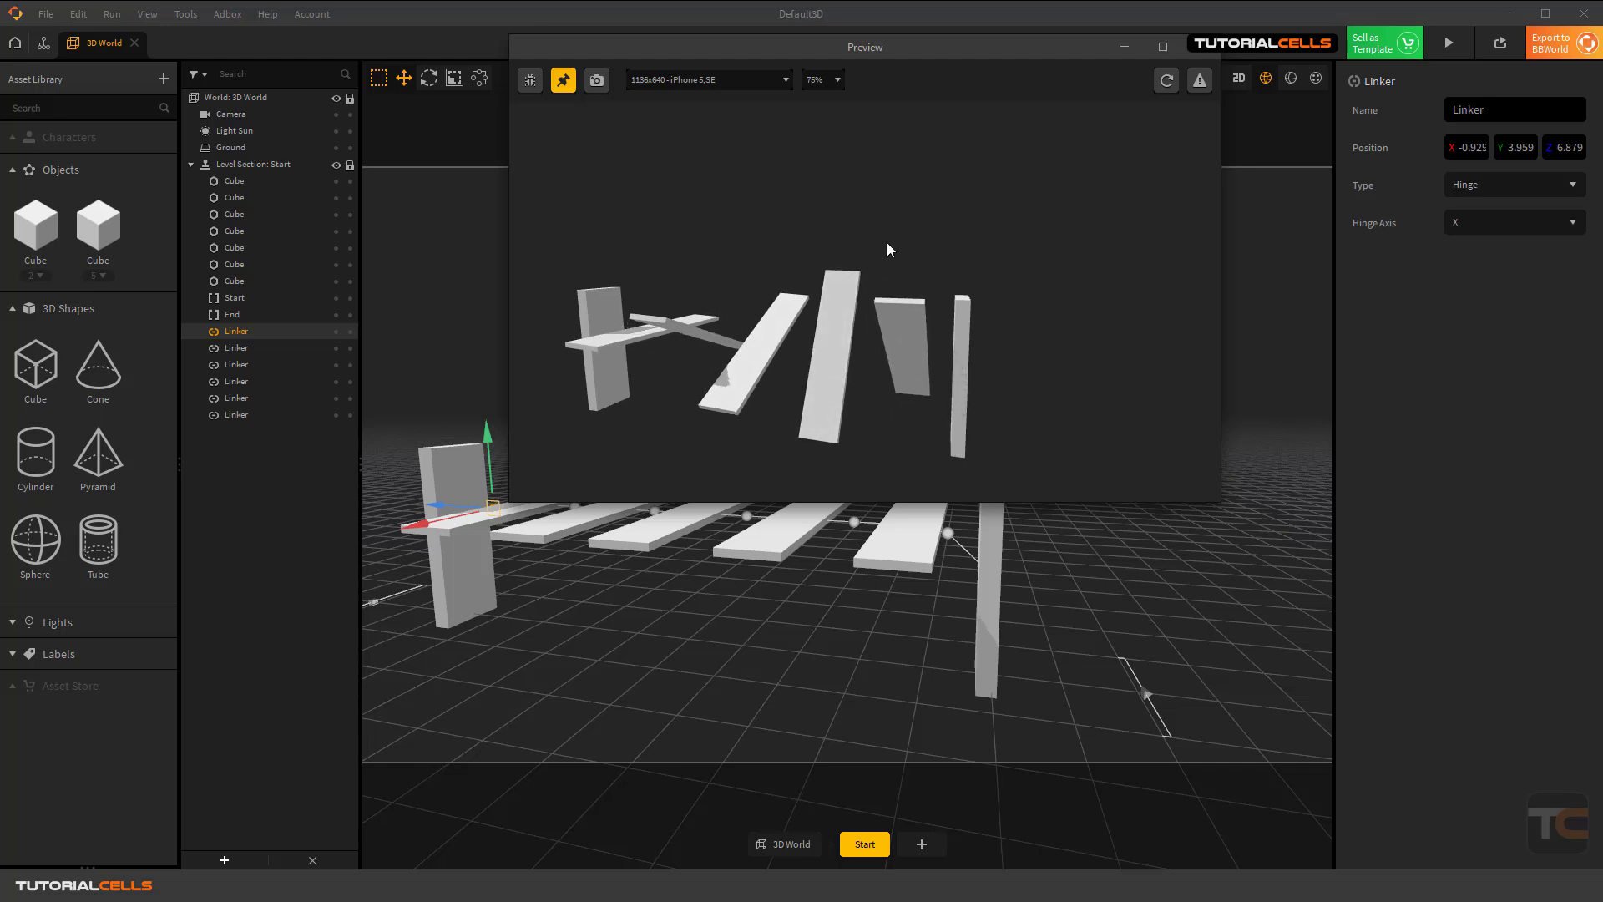
pyautogui.click(1167, 80)
pyautogui.moveTo(1066, 54); pyautogui.dragTo(995, 104)
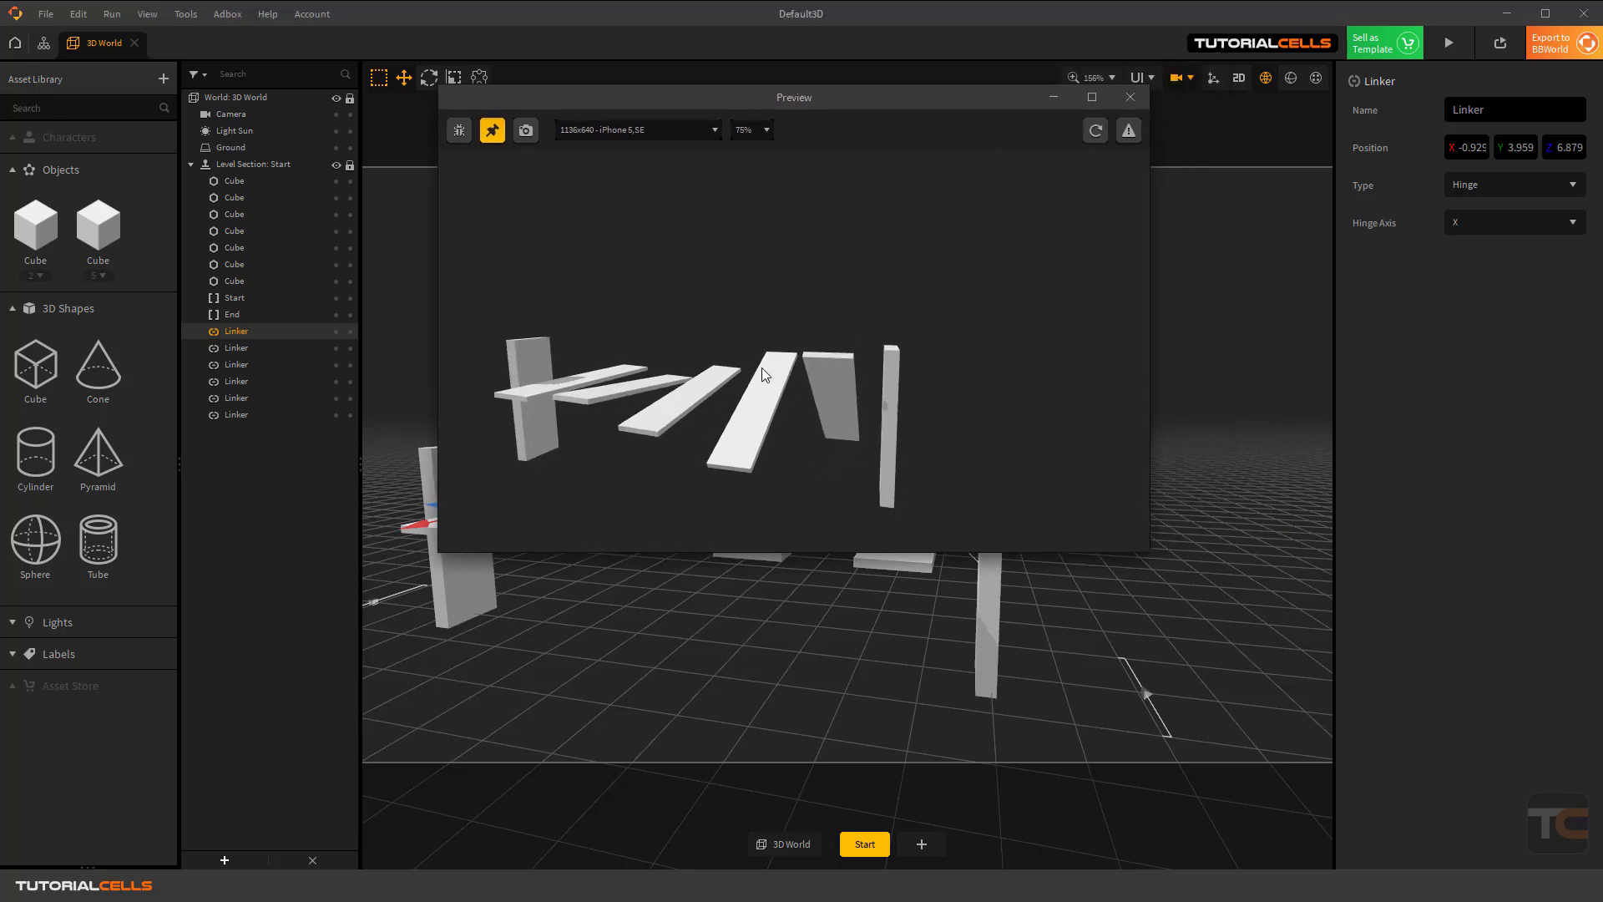
pyautogui.click(1130, 97)
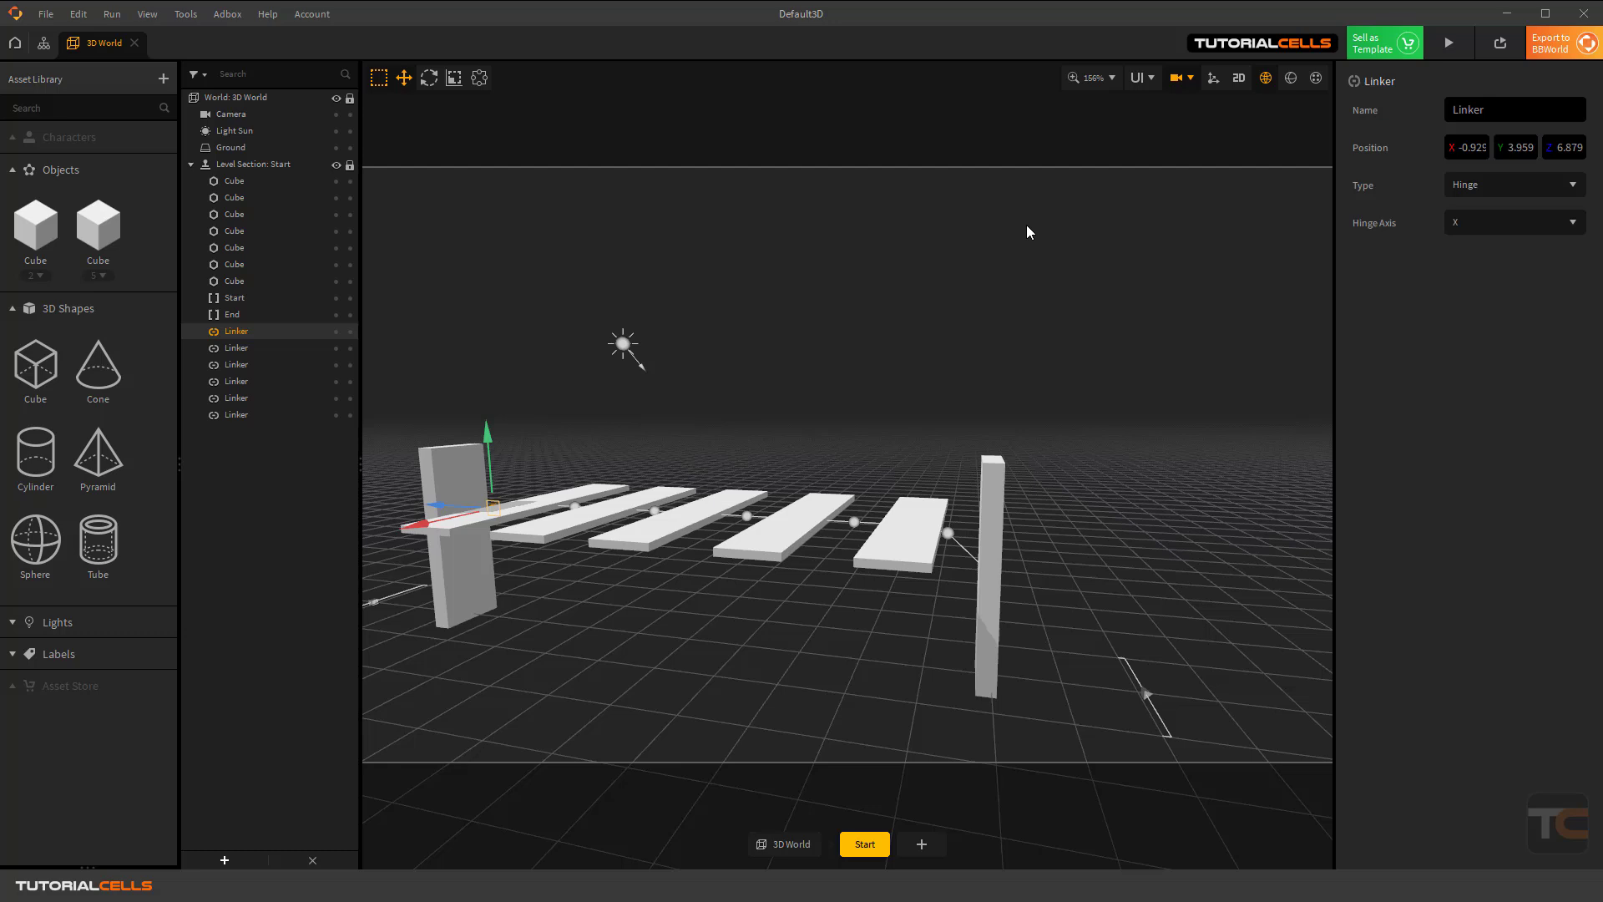
# Set the hinge axis to X for the linker at the second post and the one between the fourth and fifth planks.
pyautogui.click(950, 533)
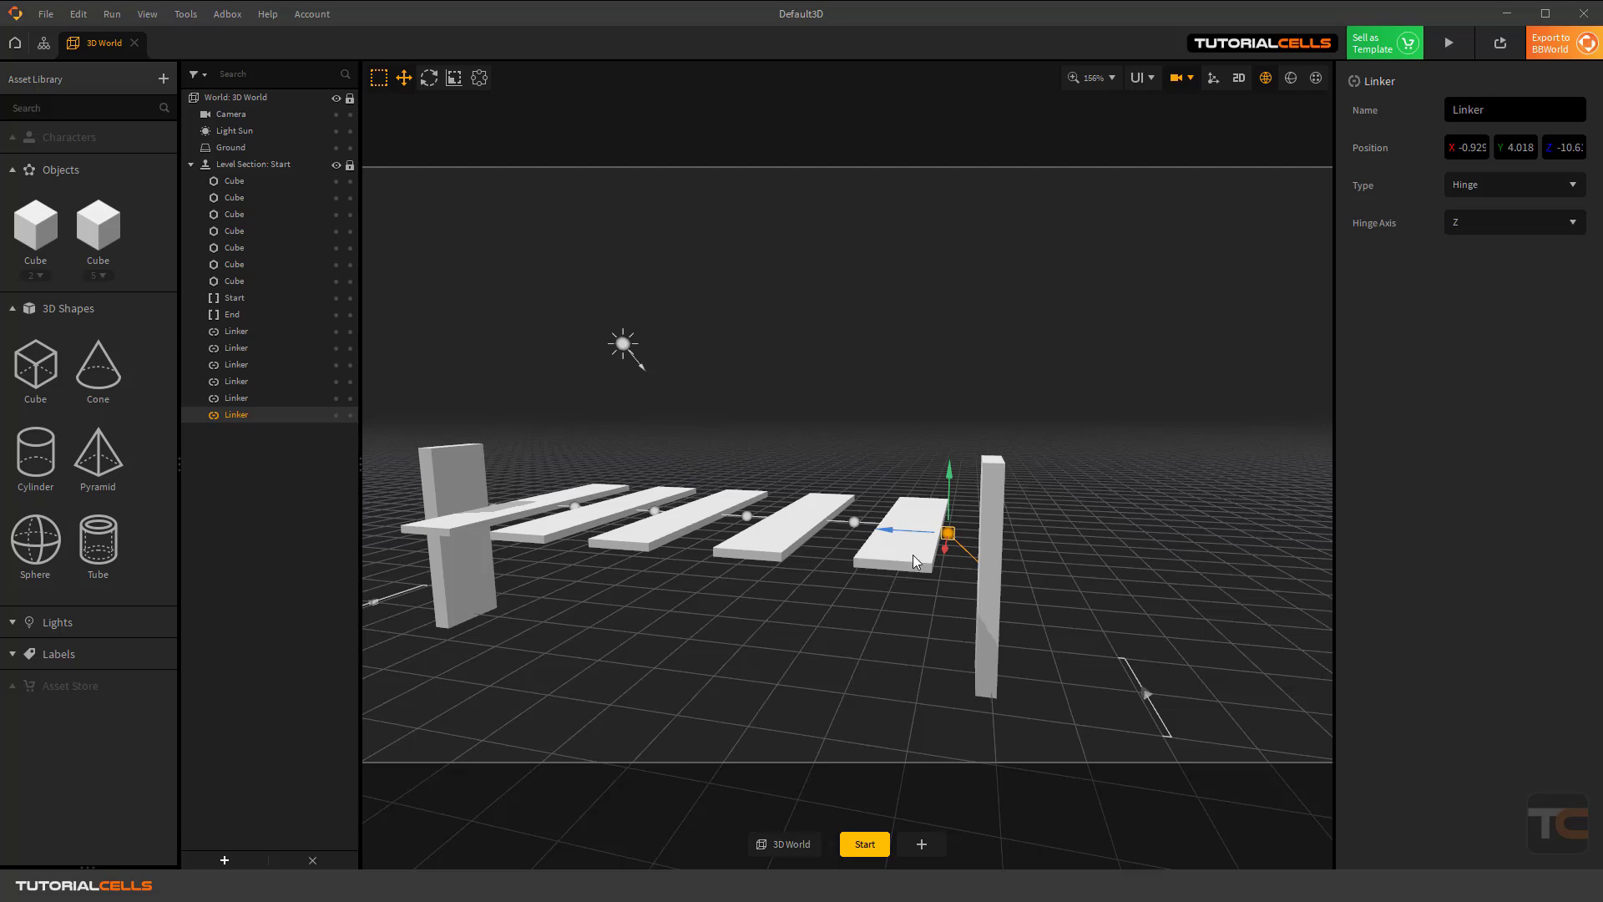
pyautogui.moveTo(917, 548)
pyautogui.mouseDown(button='right')
pyautogui.moveTo(850, 531)
pyautogui.moveTo(927, 547)
pyautogui.moveTo(790, 576)
pyautogui.moveTo(898, 578)
pyautogui.moveTo(930, 548)
pyautogui.mouseUp(button='right')
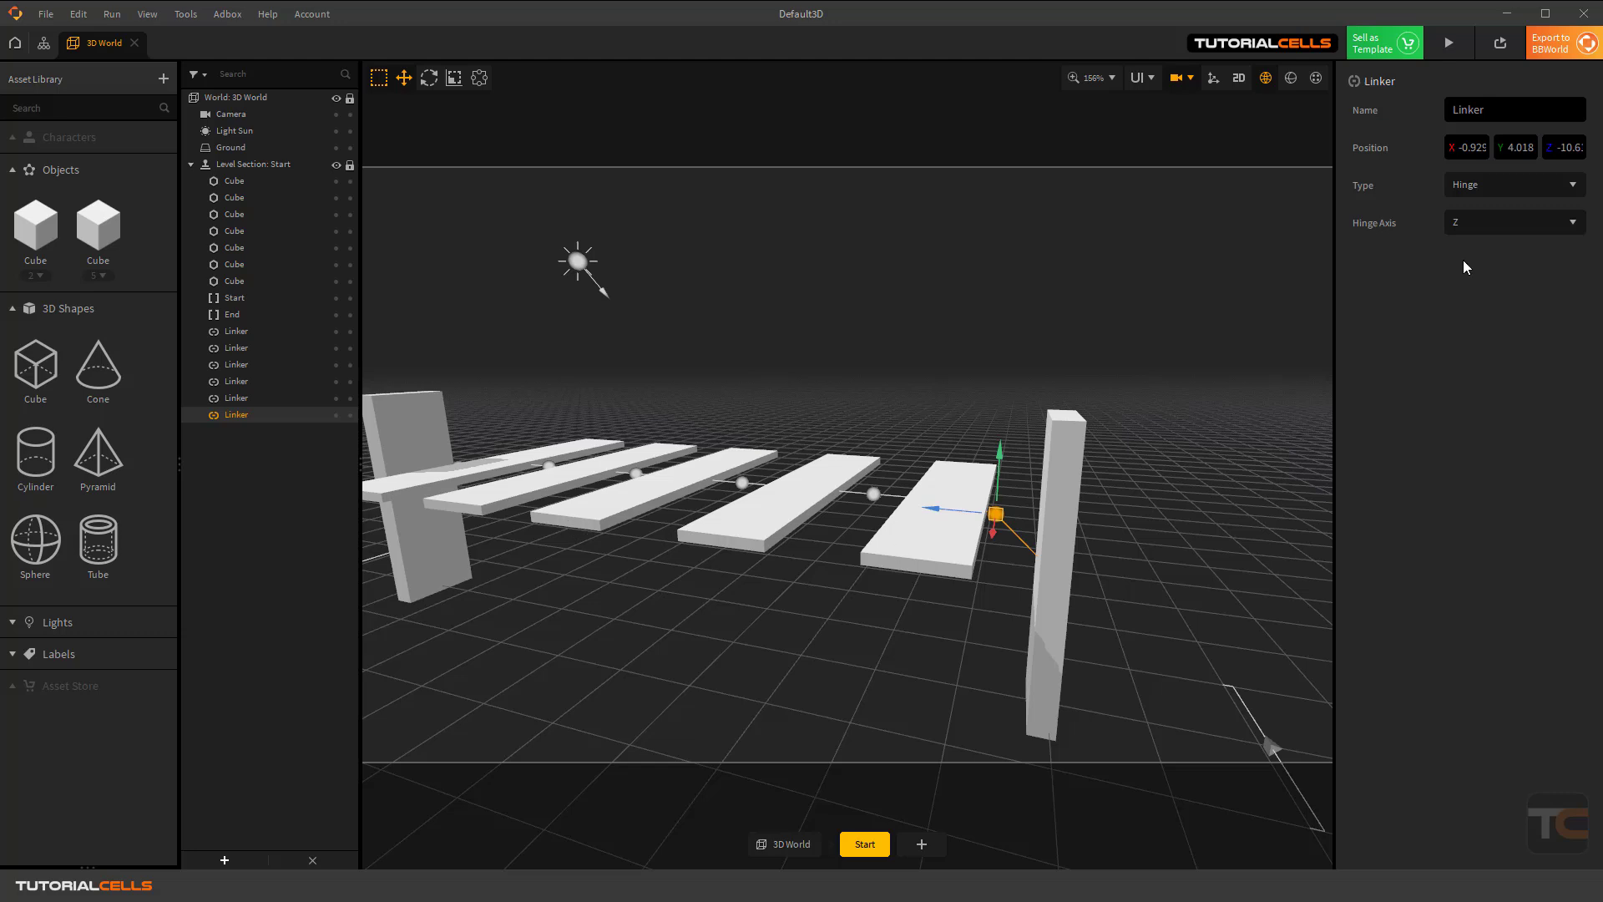
pyautogui.click(1486, 228)
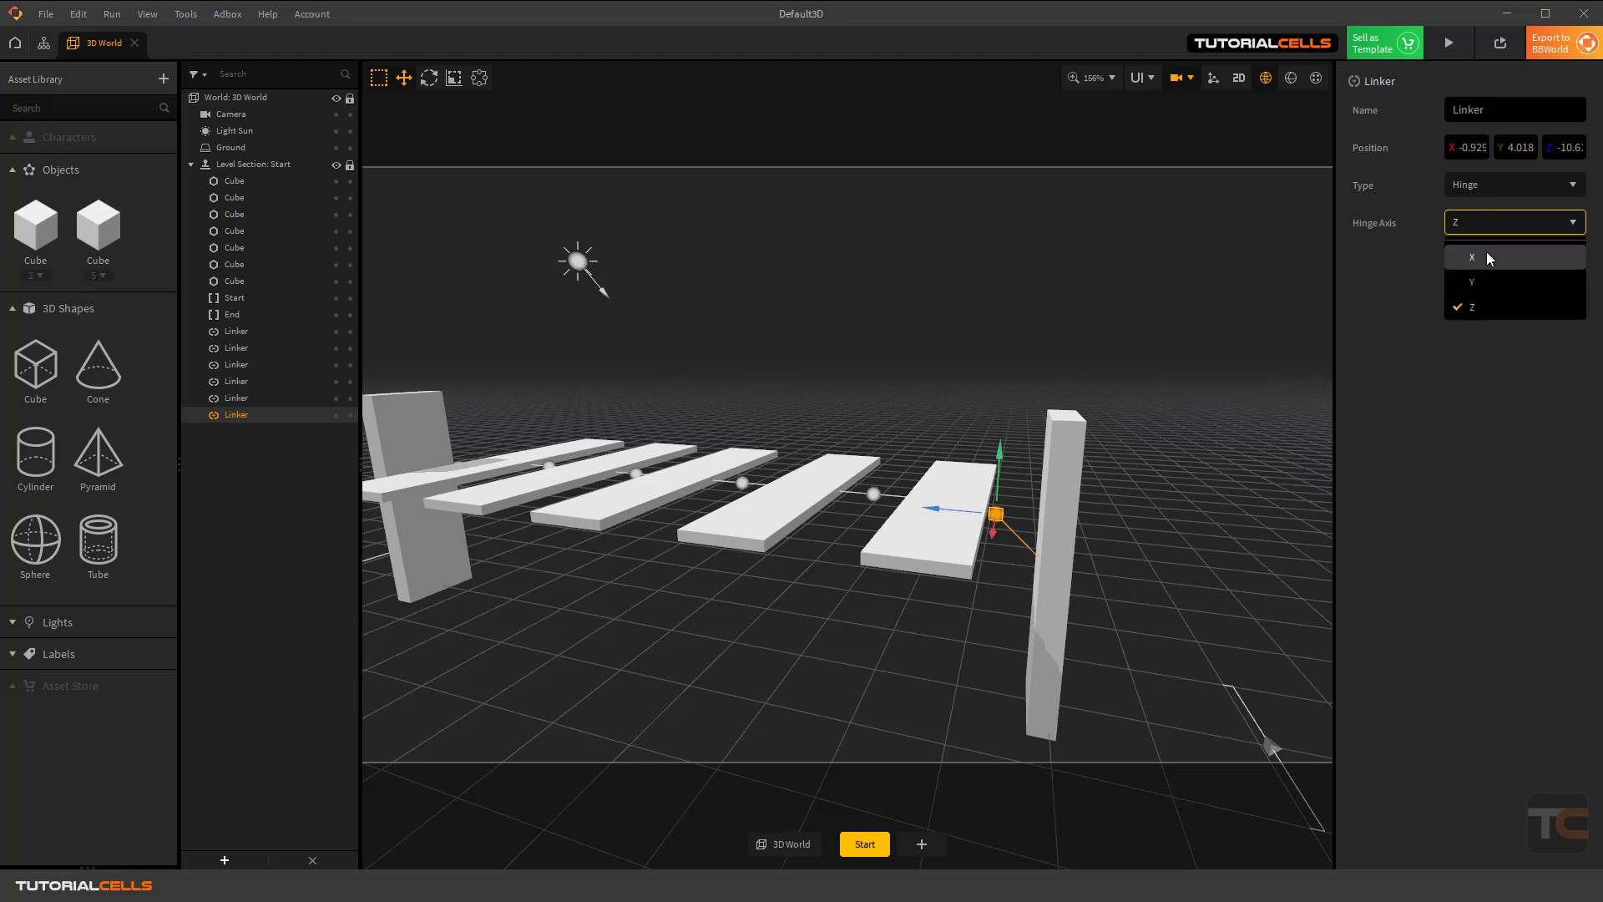
pyautogui.click(1488, 258)
pyautogui.click(805, 501)
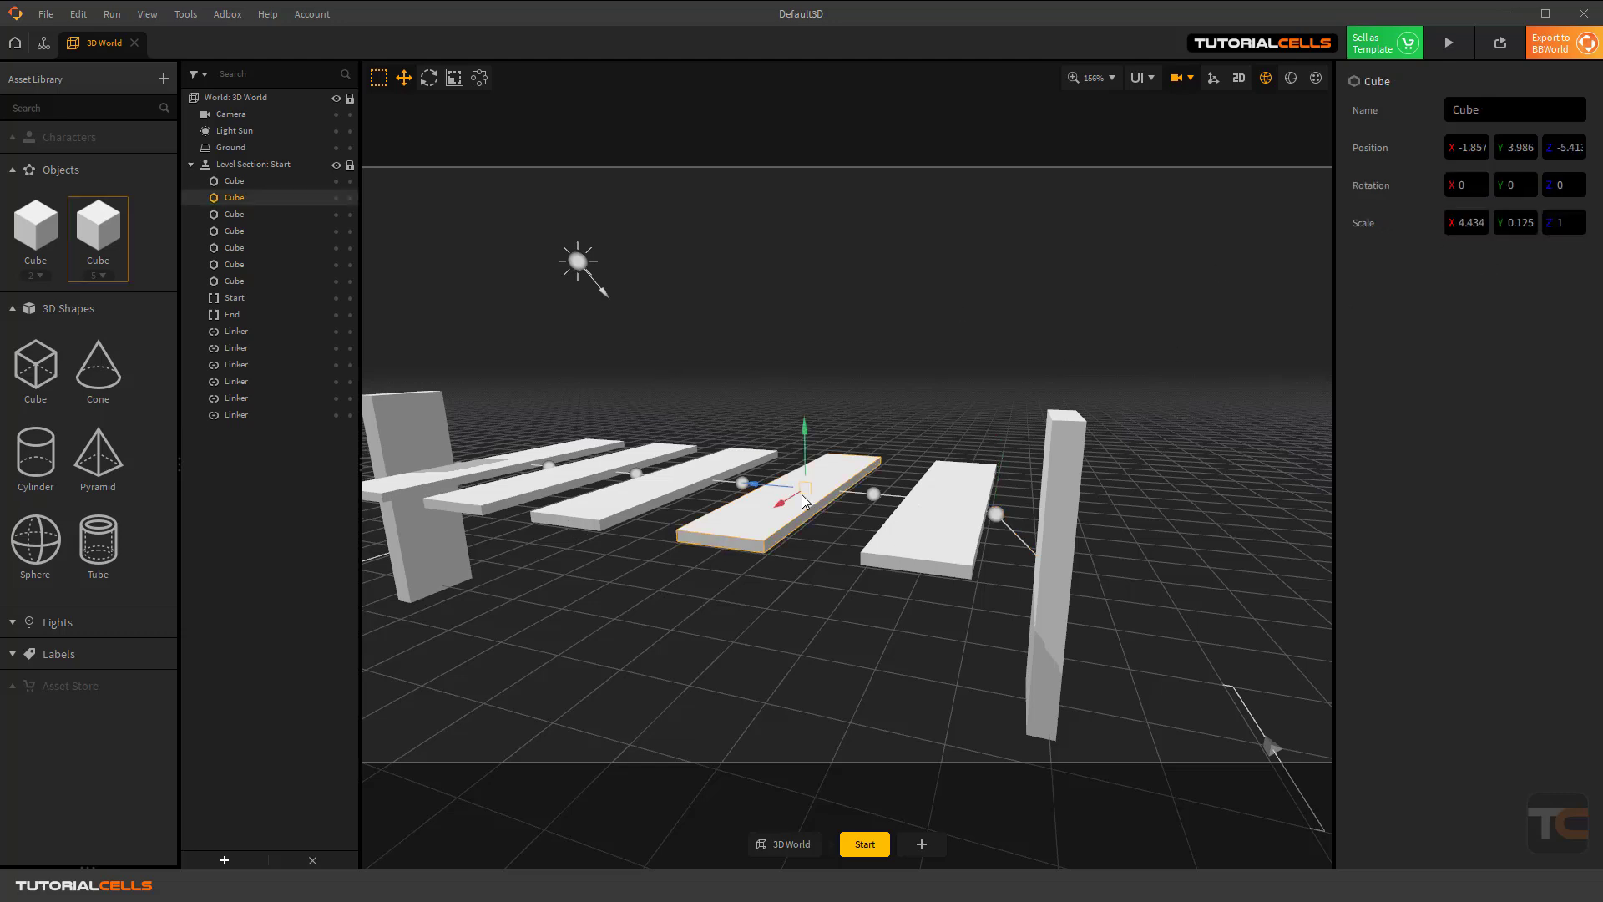
pyautogui.click(237, 397)
pyautogui.click(1470, 235)
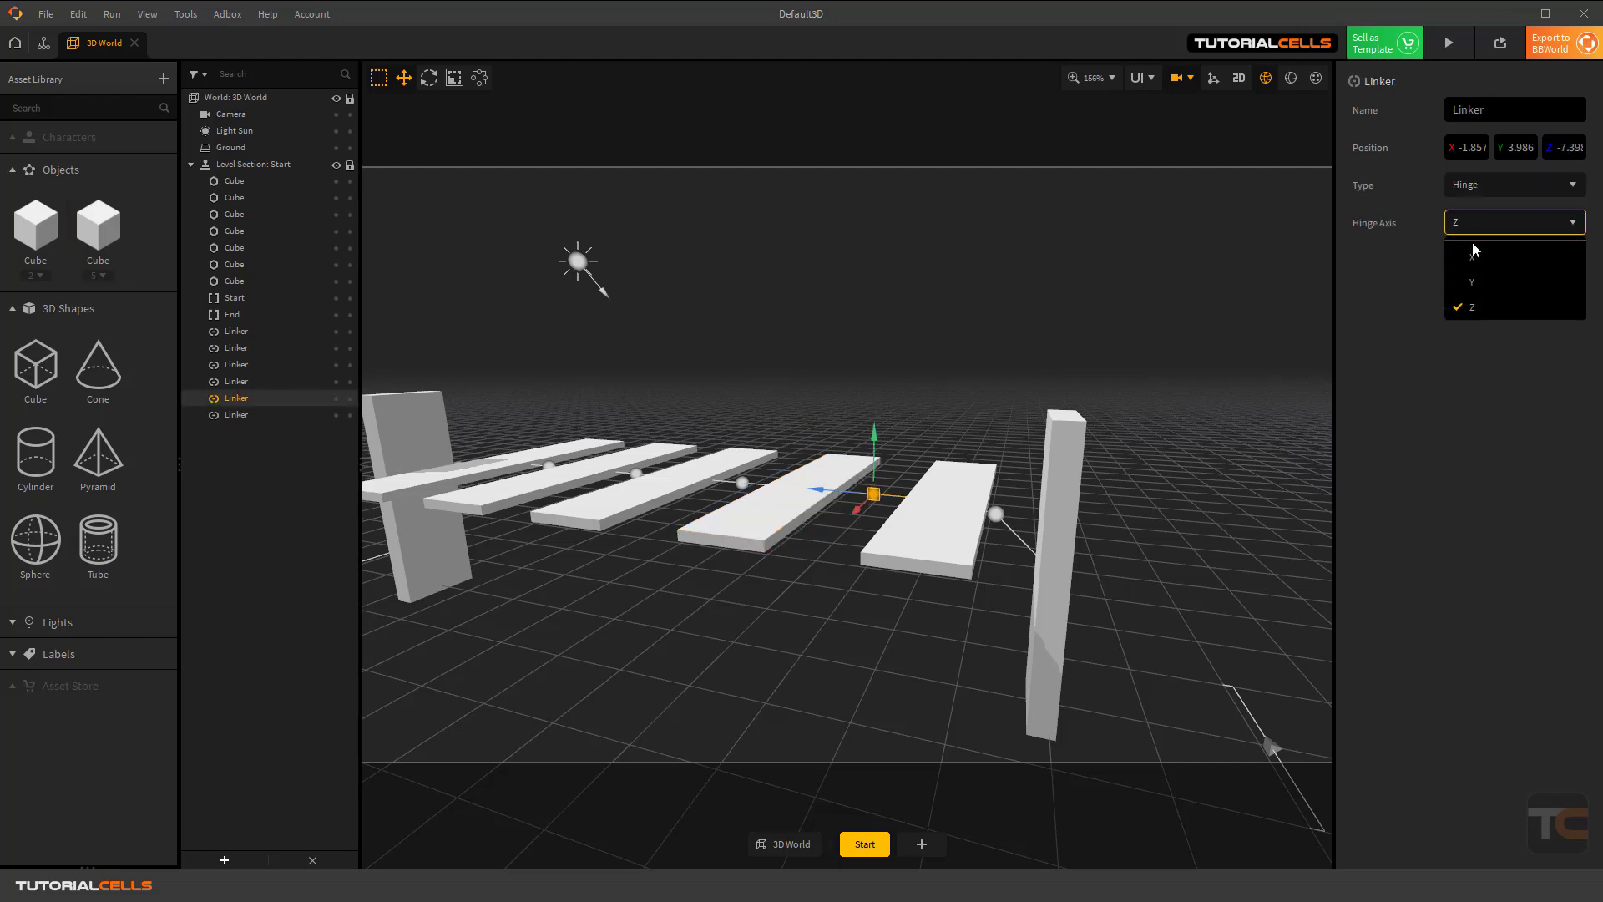
# Set the hinge axis to X for the three remaining plank linkers, from the third-fourth plank pair back to the first-second pair.
pyautogui.click(305, 377)
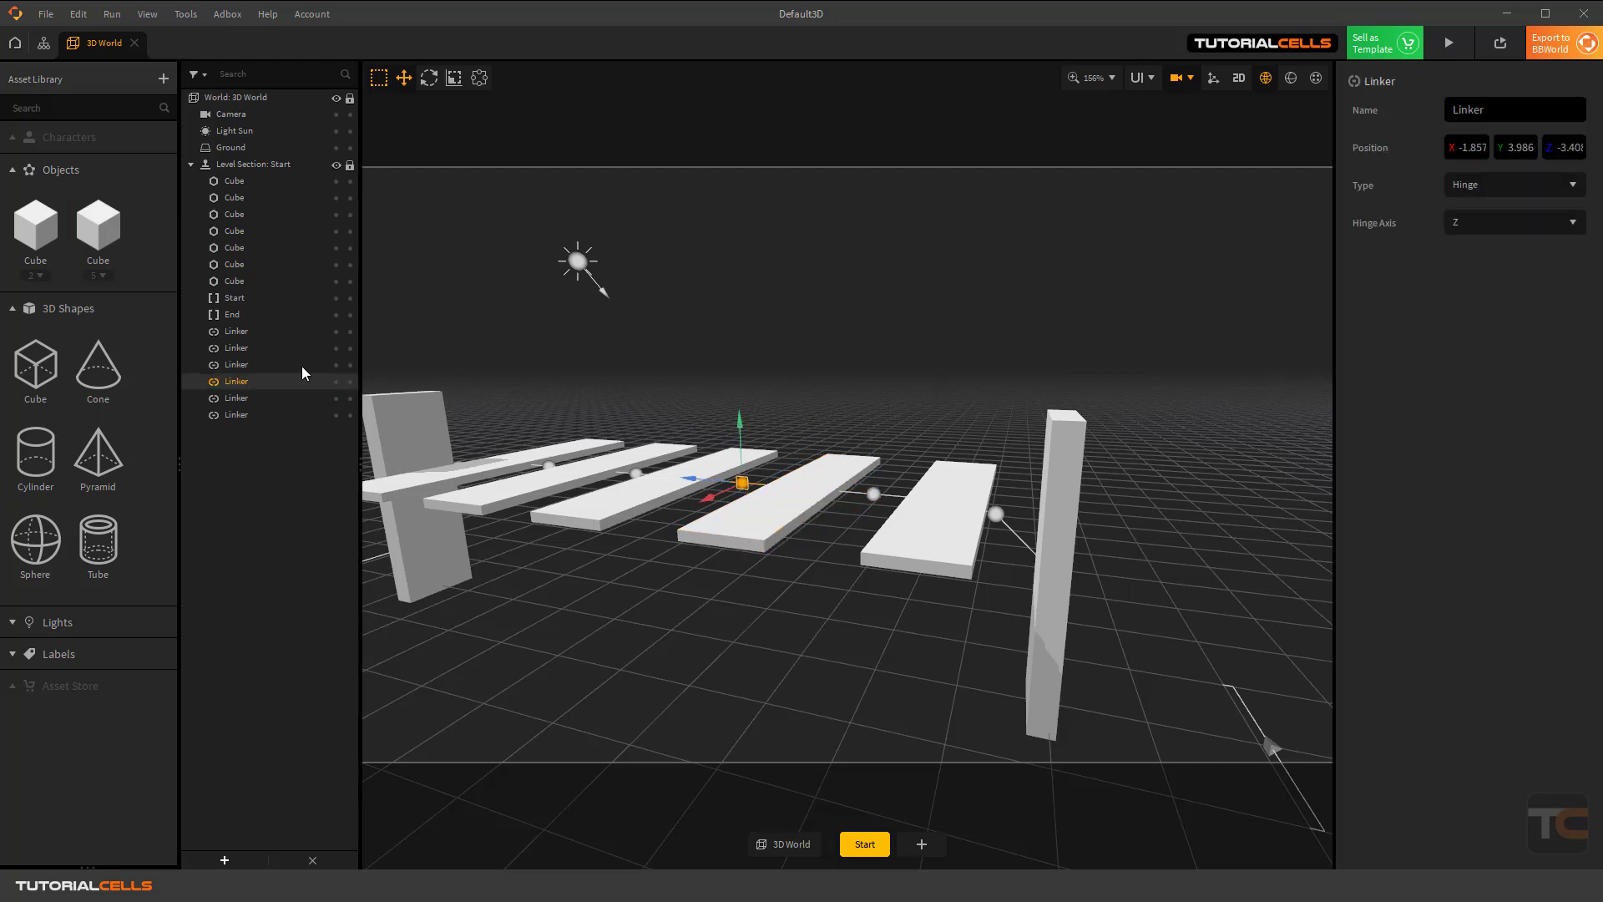
pyautogui.click(1464, 224)
pyautogui.click(1480, 256)
pyautogui.click(236, 367)
pyautogui.click(1473, 224)
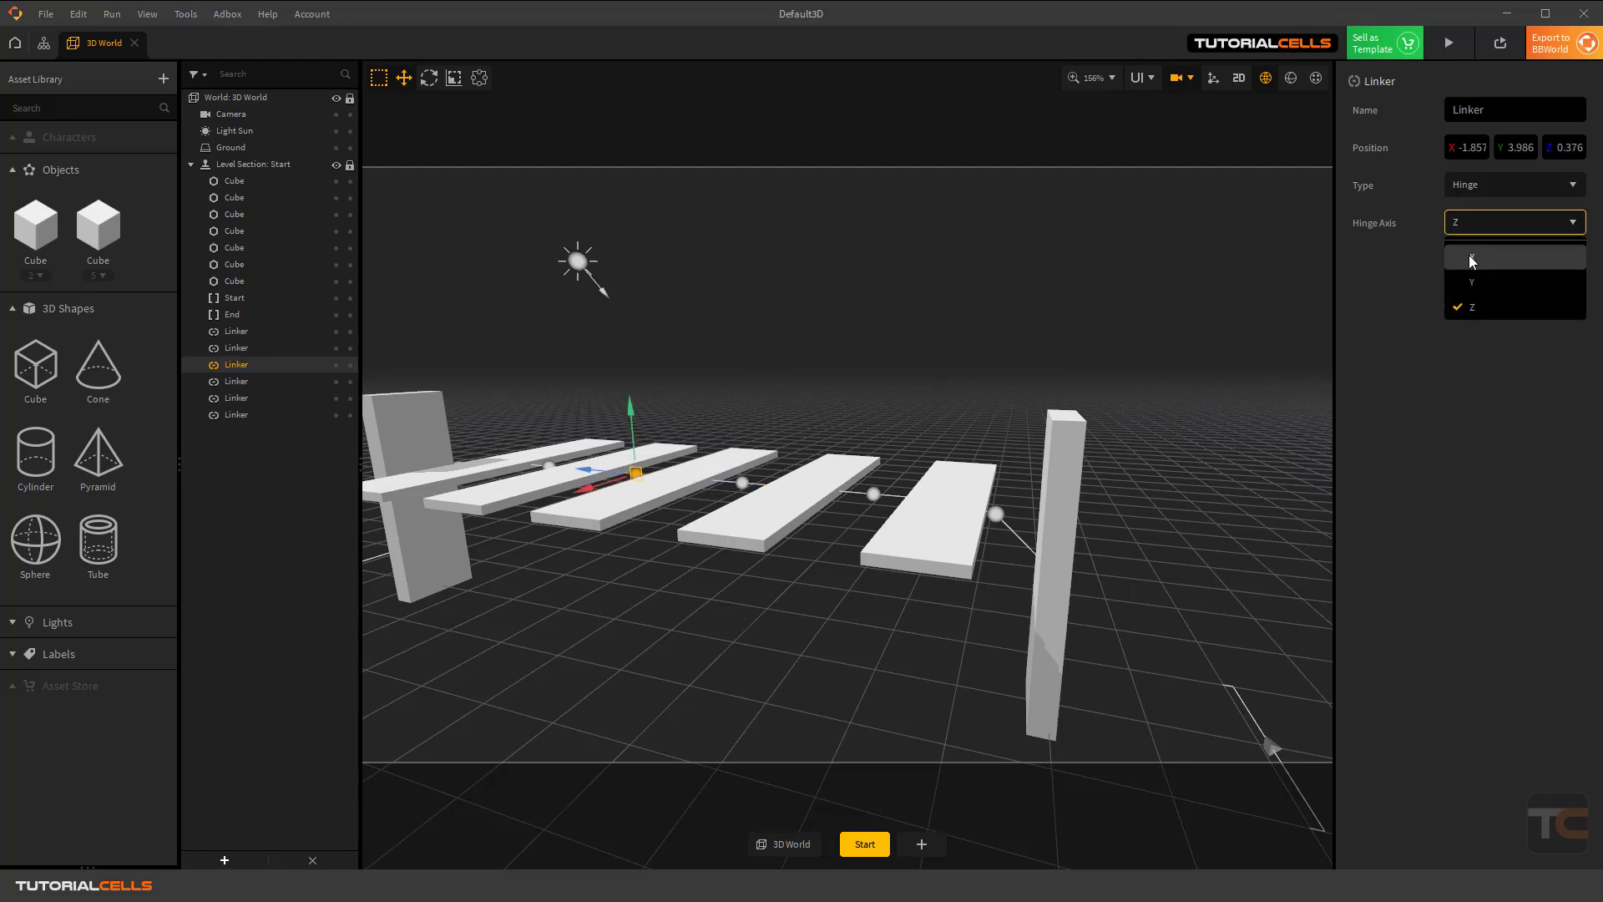
pyautogui.click(1470, 254)
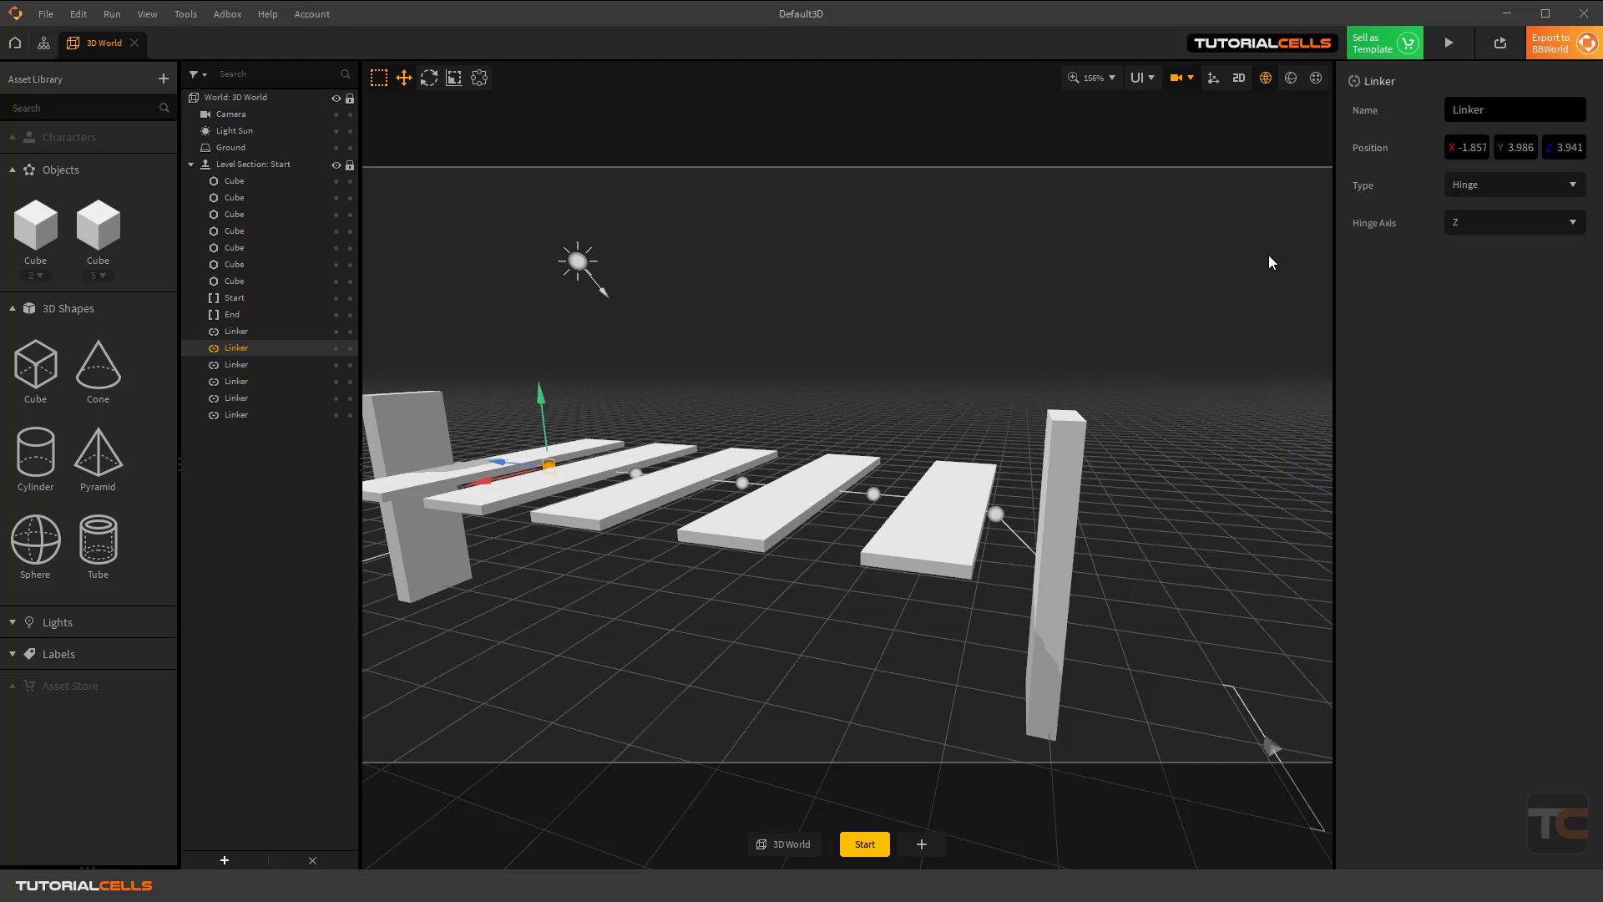
pyautogui.click(1495, 223)
pyautogui.click(1497, 263)
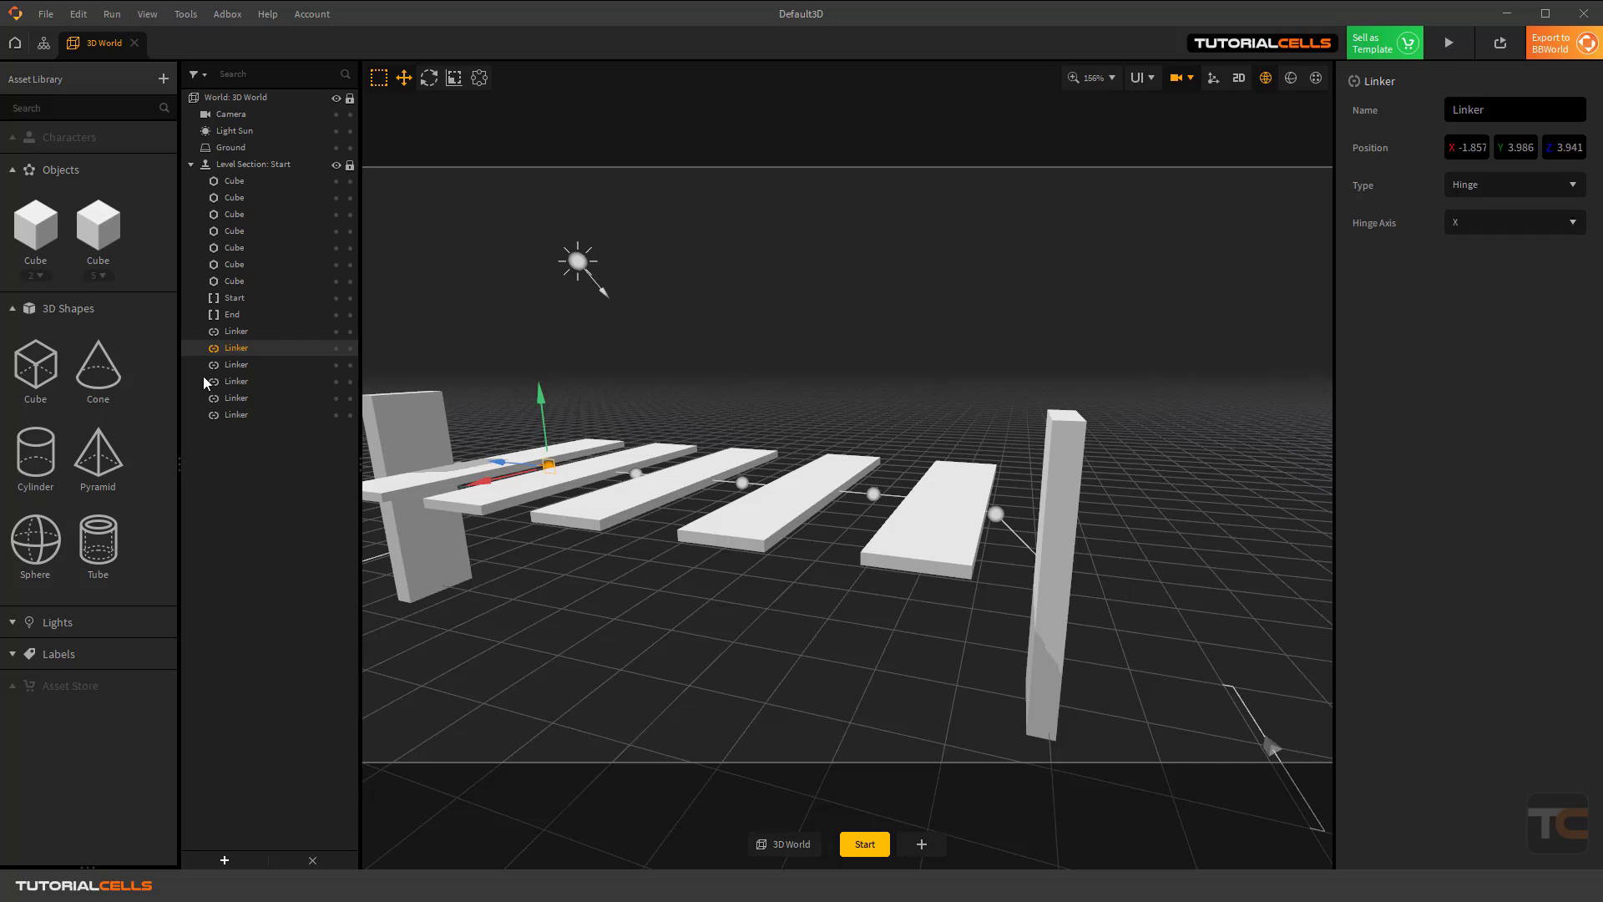
# Check the first post's linker, preview the bridge simulation, and close the preview to look over the linked planks.
pyautogui.click(237, 331)
pyautogui.click(1449, 43)
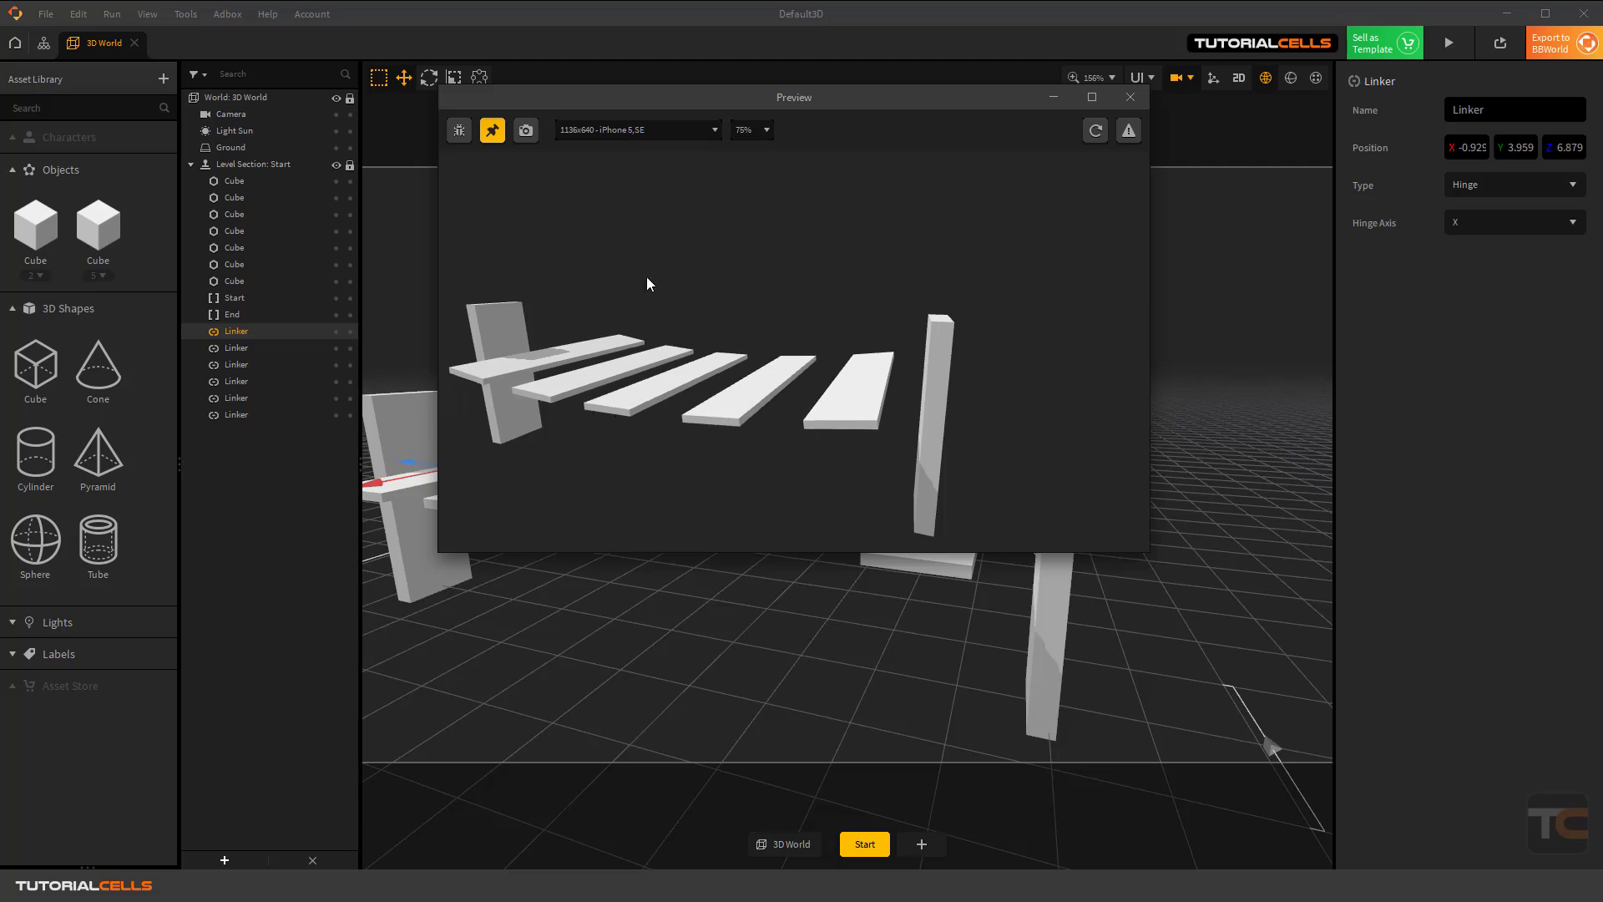
pyautogui.click(1129, 98)
pyautogui.click(874, 496)
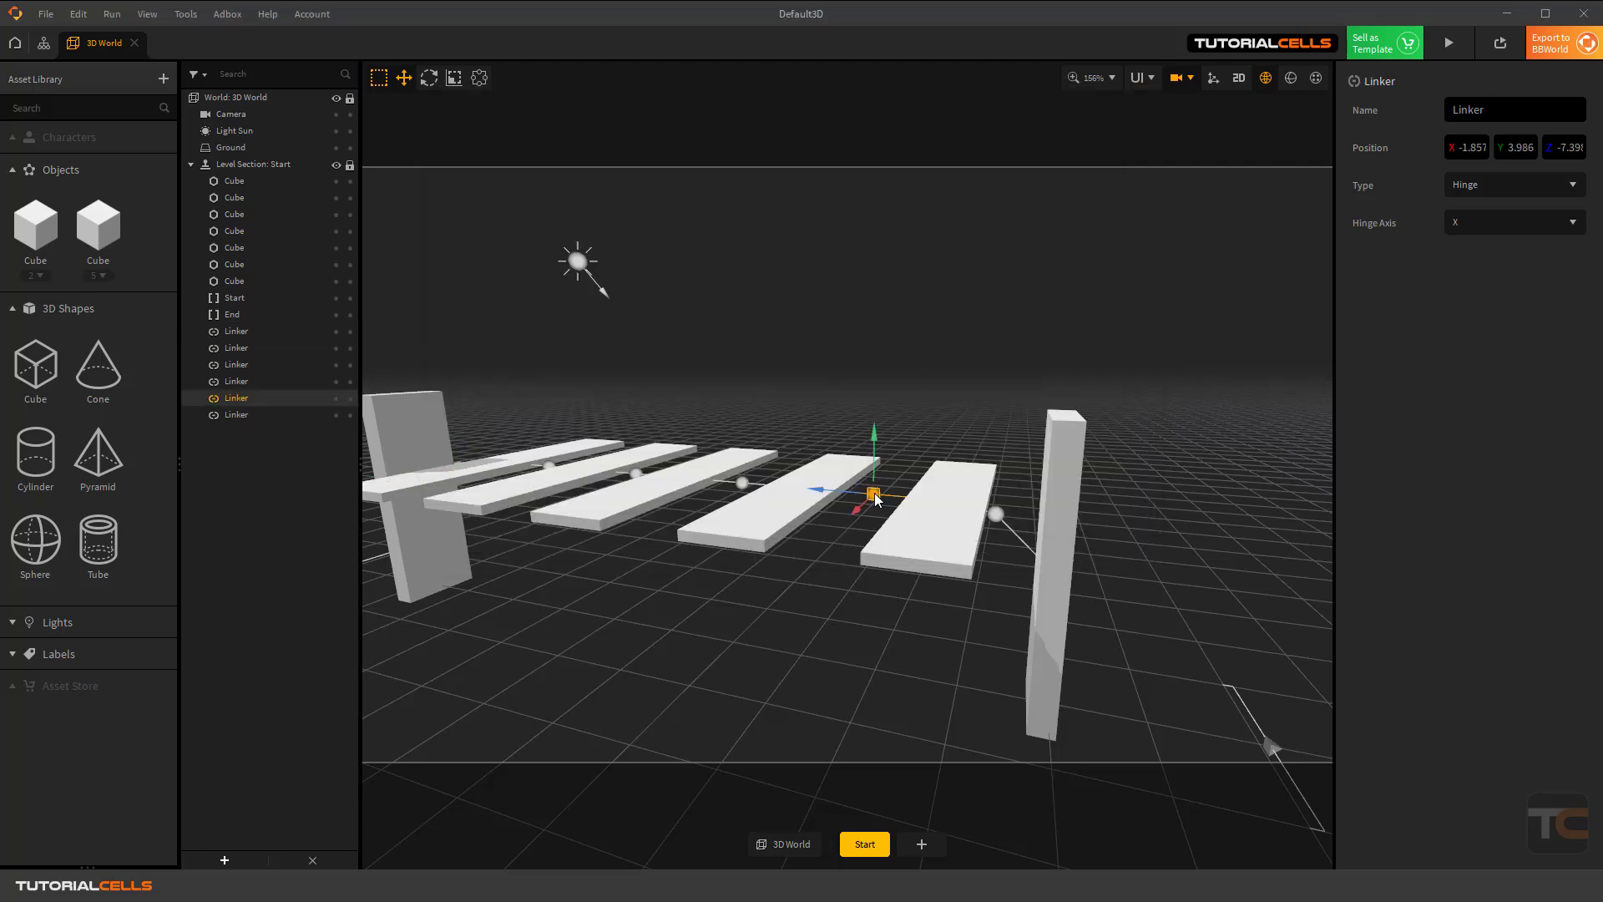
pyautogui.scroll(-4, 794, 439)
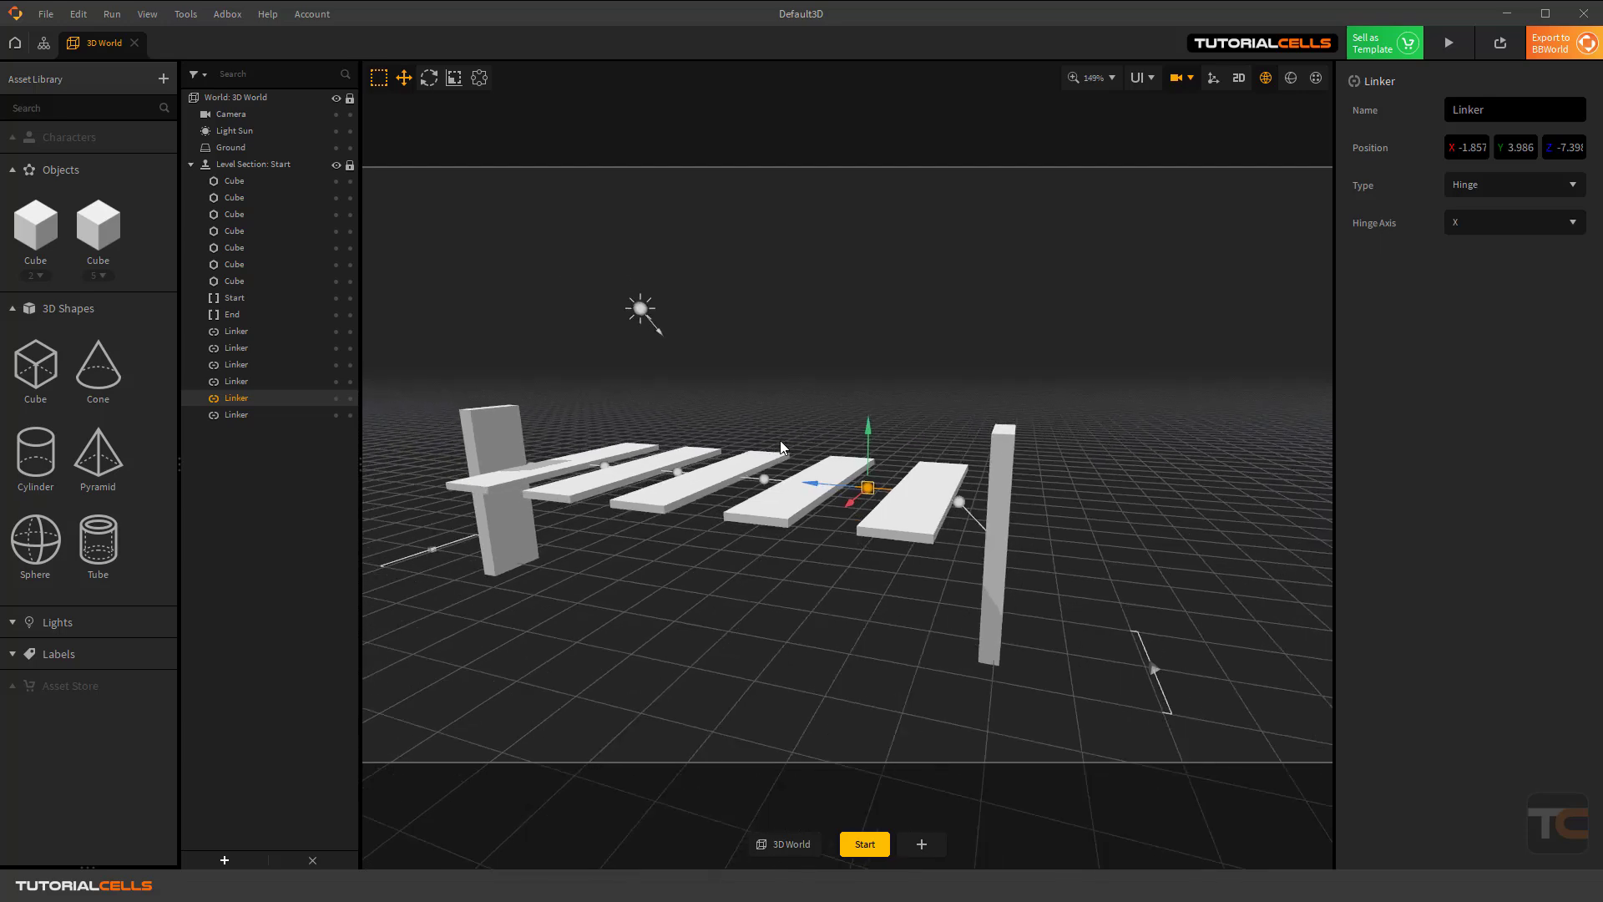
pyautogui.moveTo(781, 448)
pyautogui.mouseDown(button='right')
pyautogui.moveTo(797, 472)
pyautogui.moveTo(697, 468)
pyautogui.moveTo(756, 434)
pyautogui.moveTo(827, 451)
pyautogui.moveTo(777, 471)
pyautogui.mouseUp(button='right')
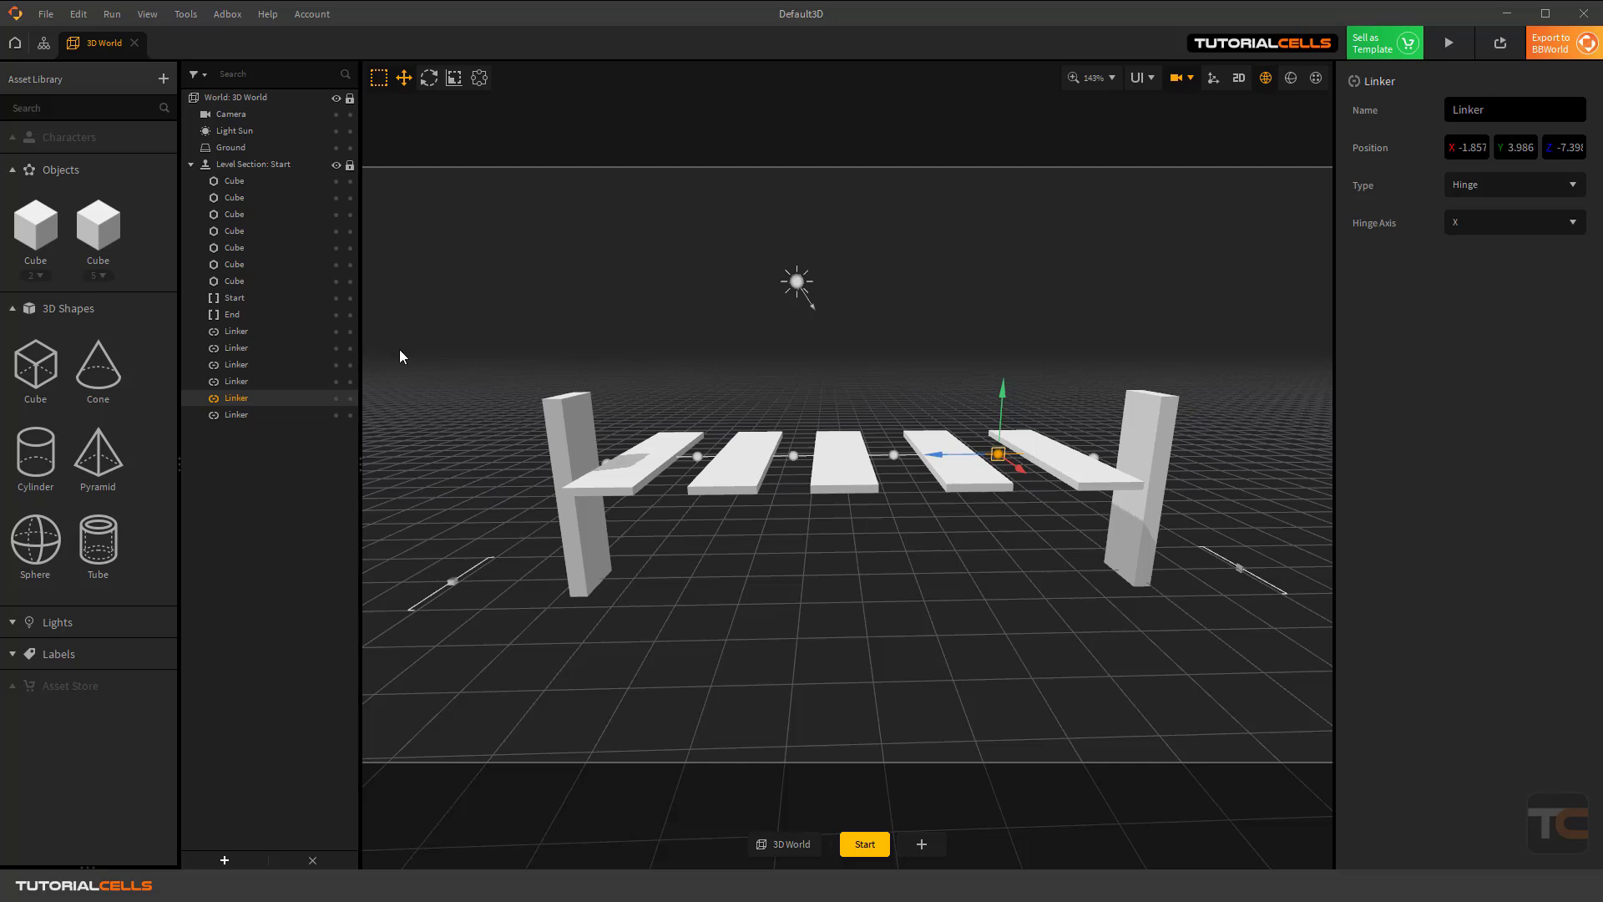
# Open the recent project Twisted Road2 without saving the changes to the bridge project.
pyautogui.click(46, 15)
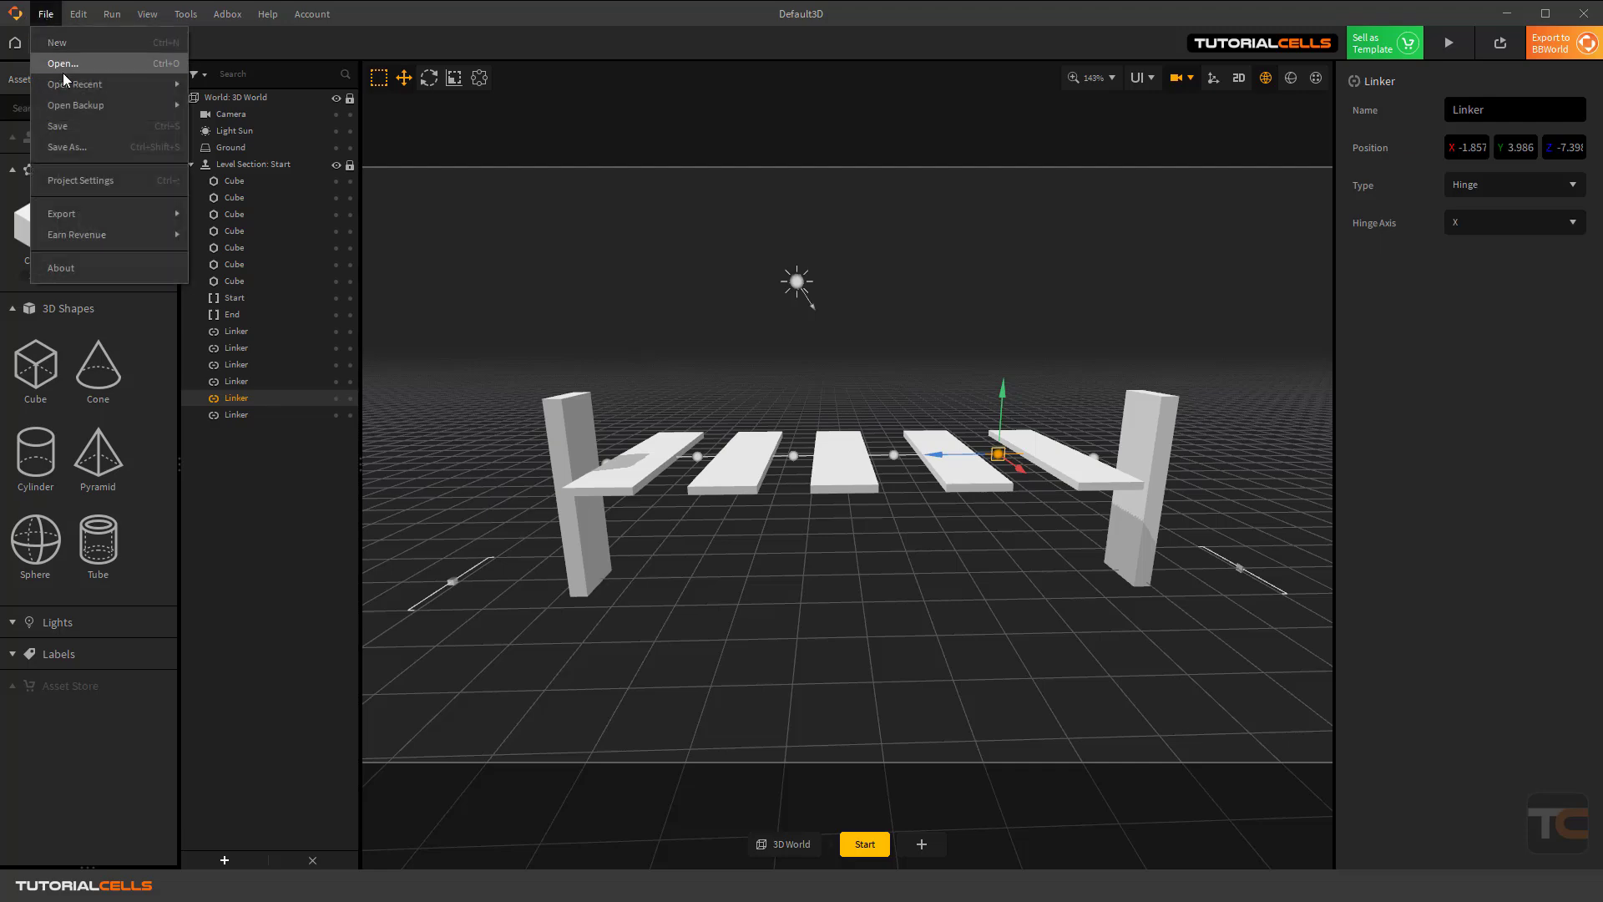
pyautogui.moveTo(75, 87)
pyautogui.click(243, 112)
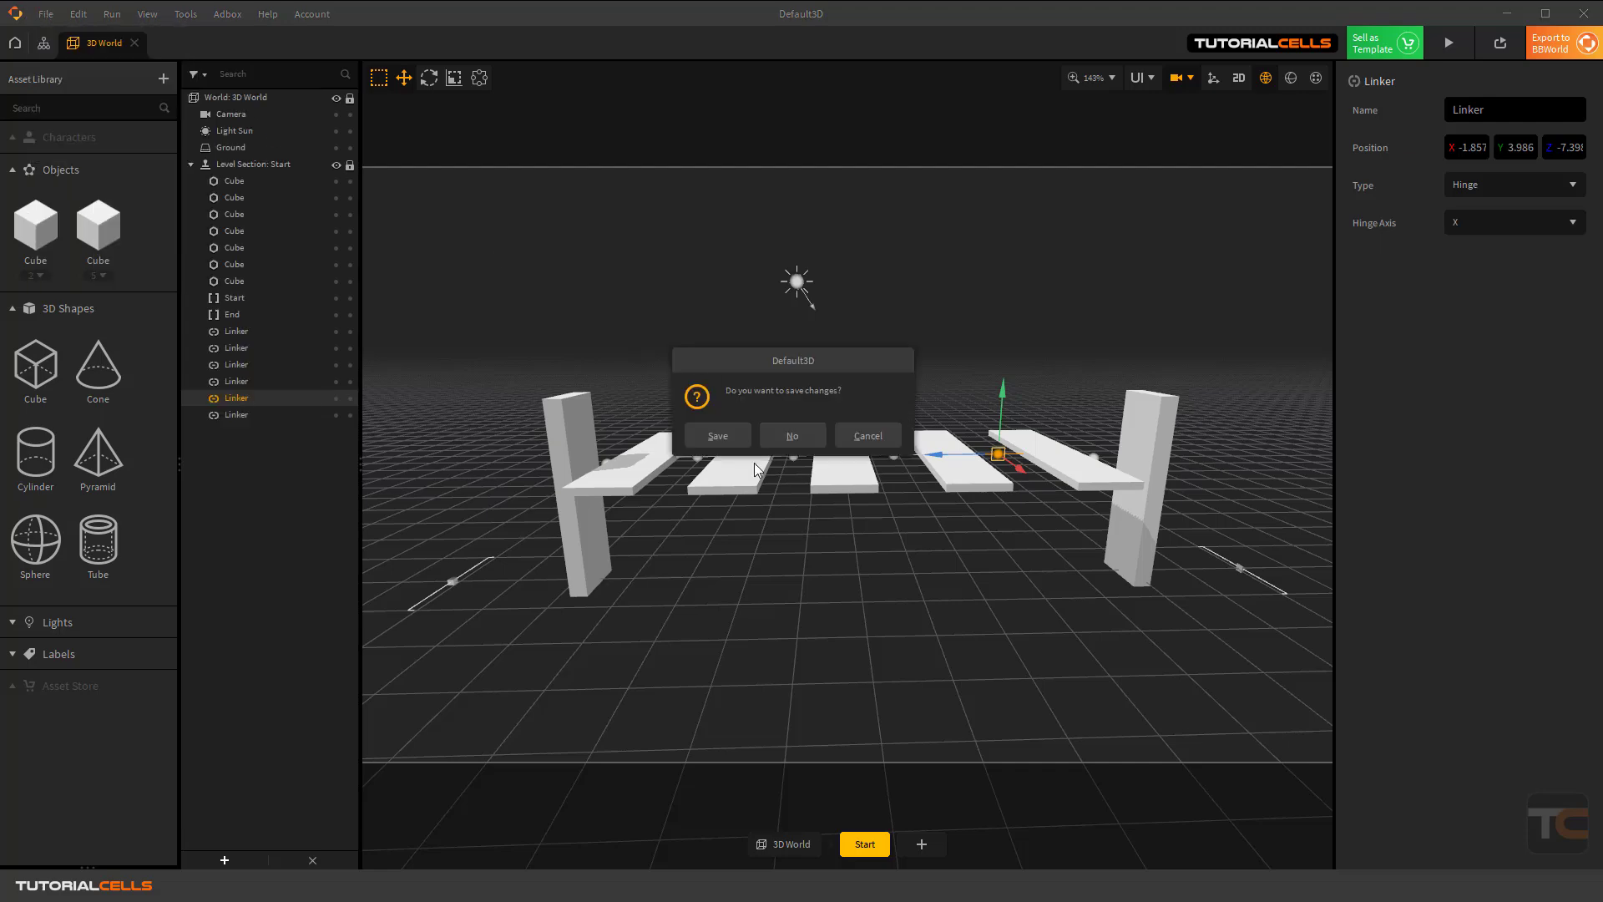
pyautogui.click(800, 437)
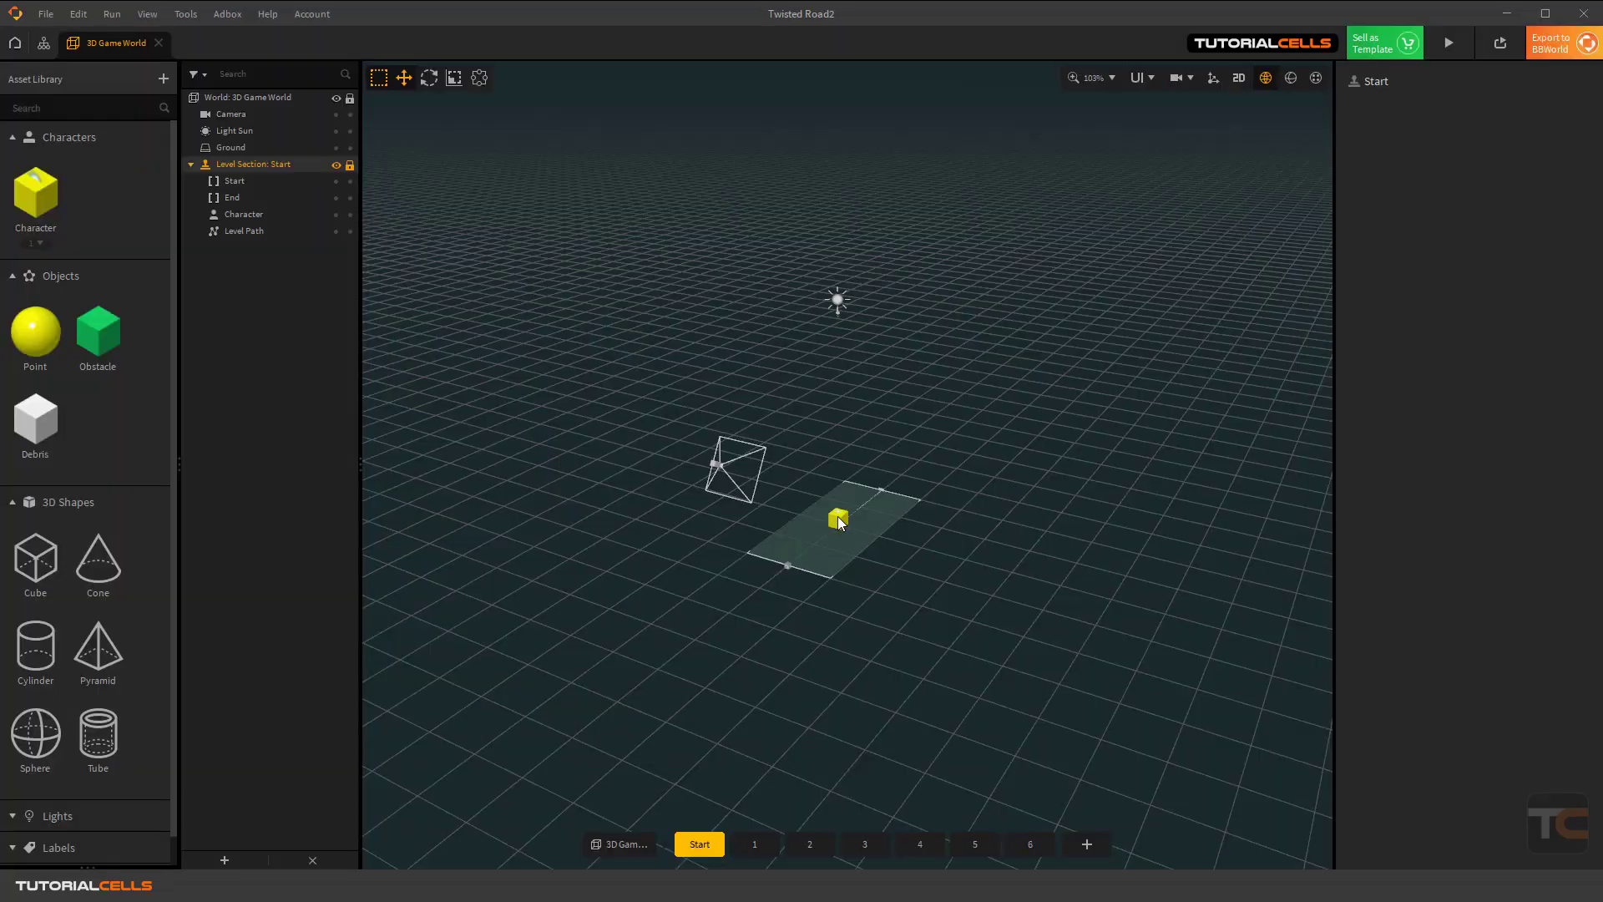
pyautogui.click(838, 519)
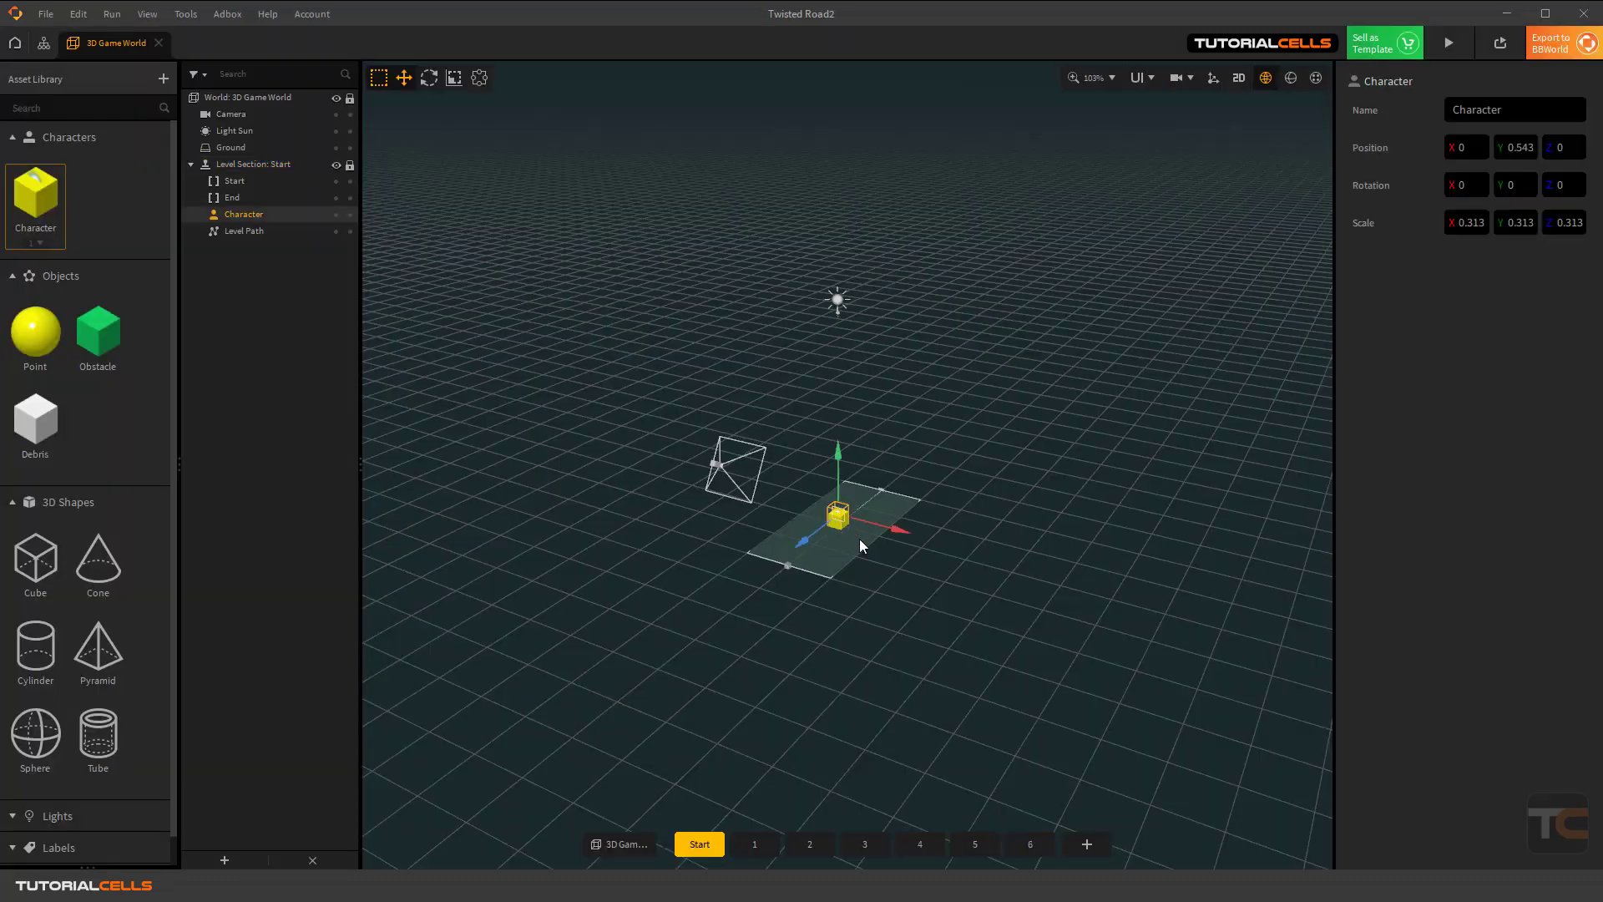
pyautogui.moveTo(859, 543); pyautogui.dragTo(871, 658, button='right')
pyautogui.hotkey('ctrl', 'd')
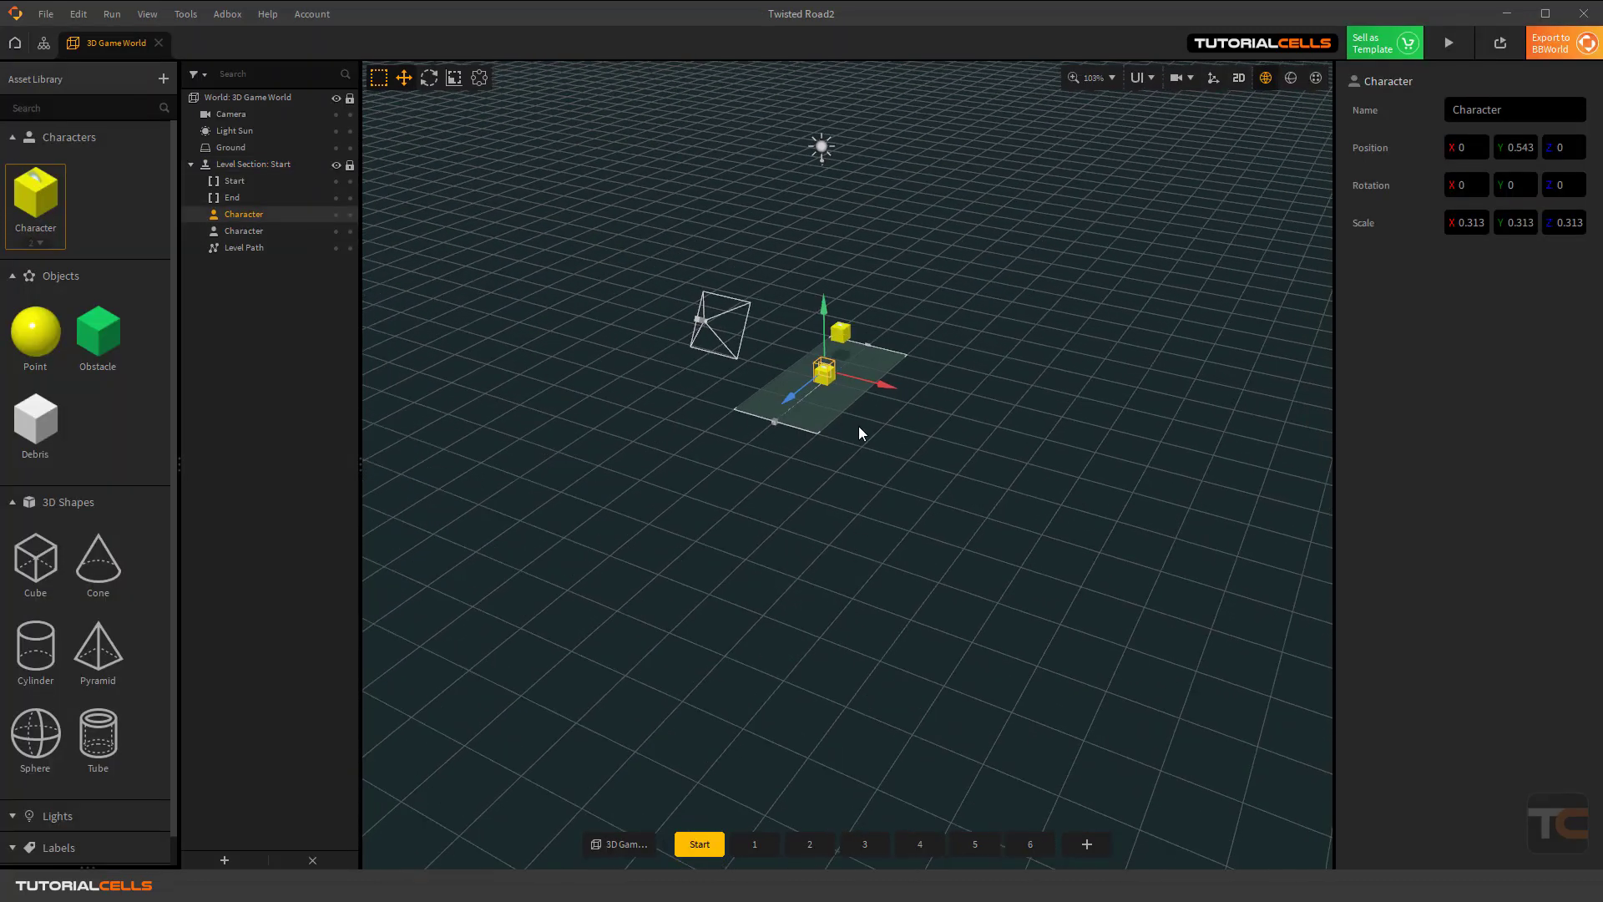
pyautogui.moveTo(859, 434); pyautogui.dragTo(835, 401, button='right')
pyautogui.press('Delete')
pyautogui.press('w')
pyautogui.click(868, 449)
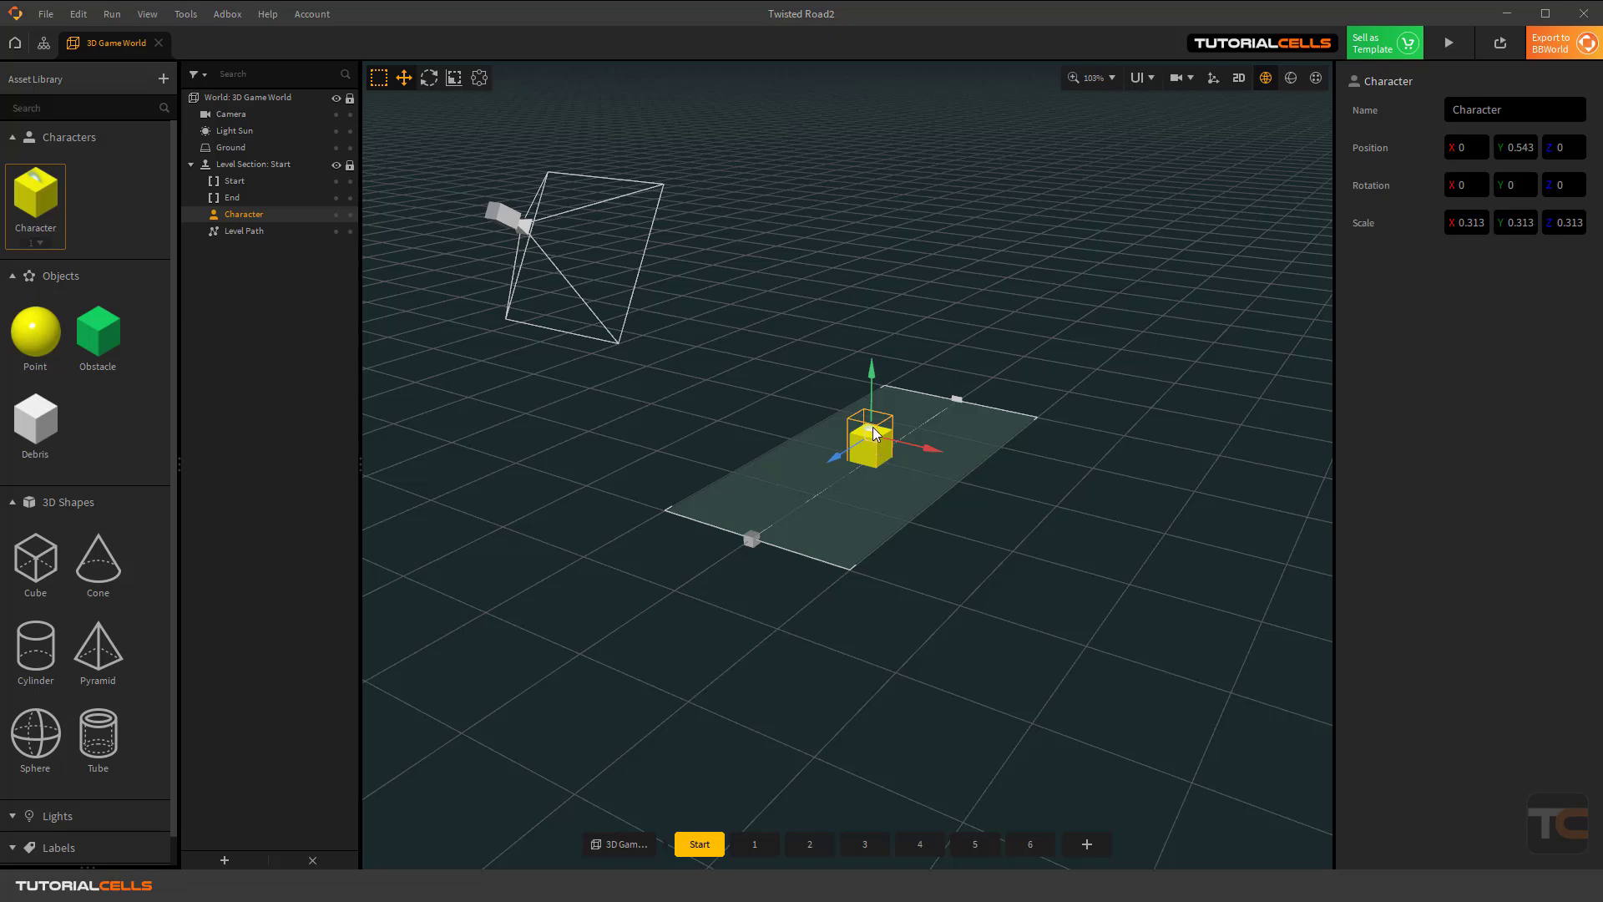
pyautogui.press('Delete')
pyautogui.hotkey('ctrl', 'z')
# Add a sphere on the road beside the yellow character cube and scale it down uniformly to about 0.286.
pyautogui.moveTo(873, 427); pyautogui.dragTo(950, 489, button='right')
pyautogui.scroll(4, 951, 490)
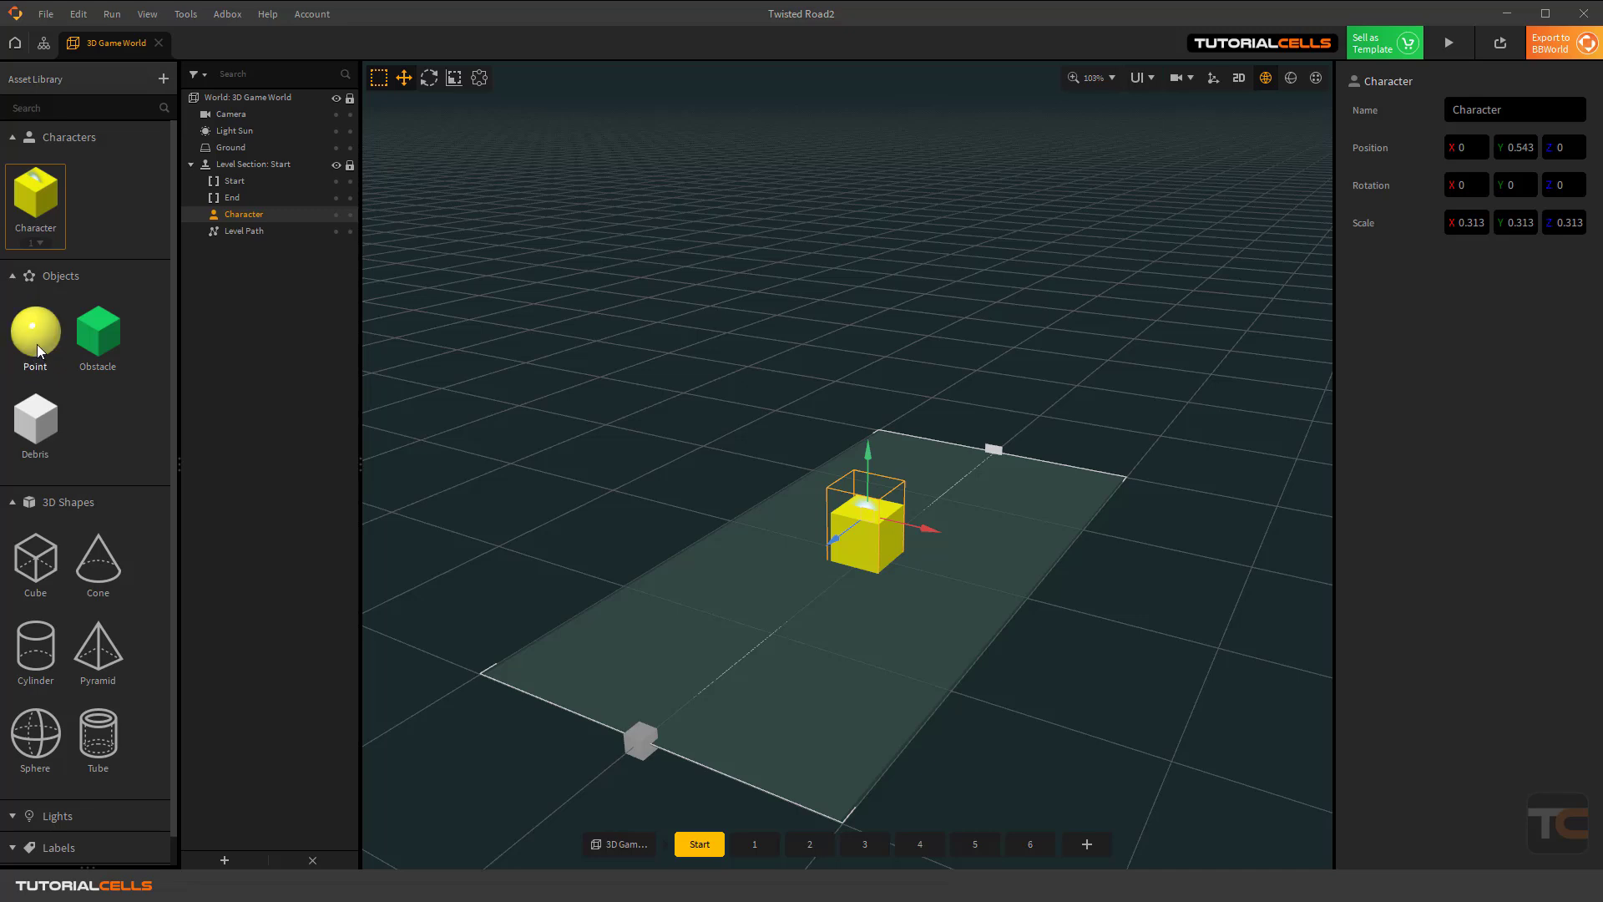
pyautogui.moveTo(36, 733); pyautogui.dragTo(818, 493)
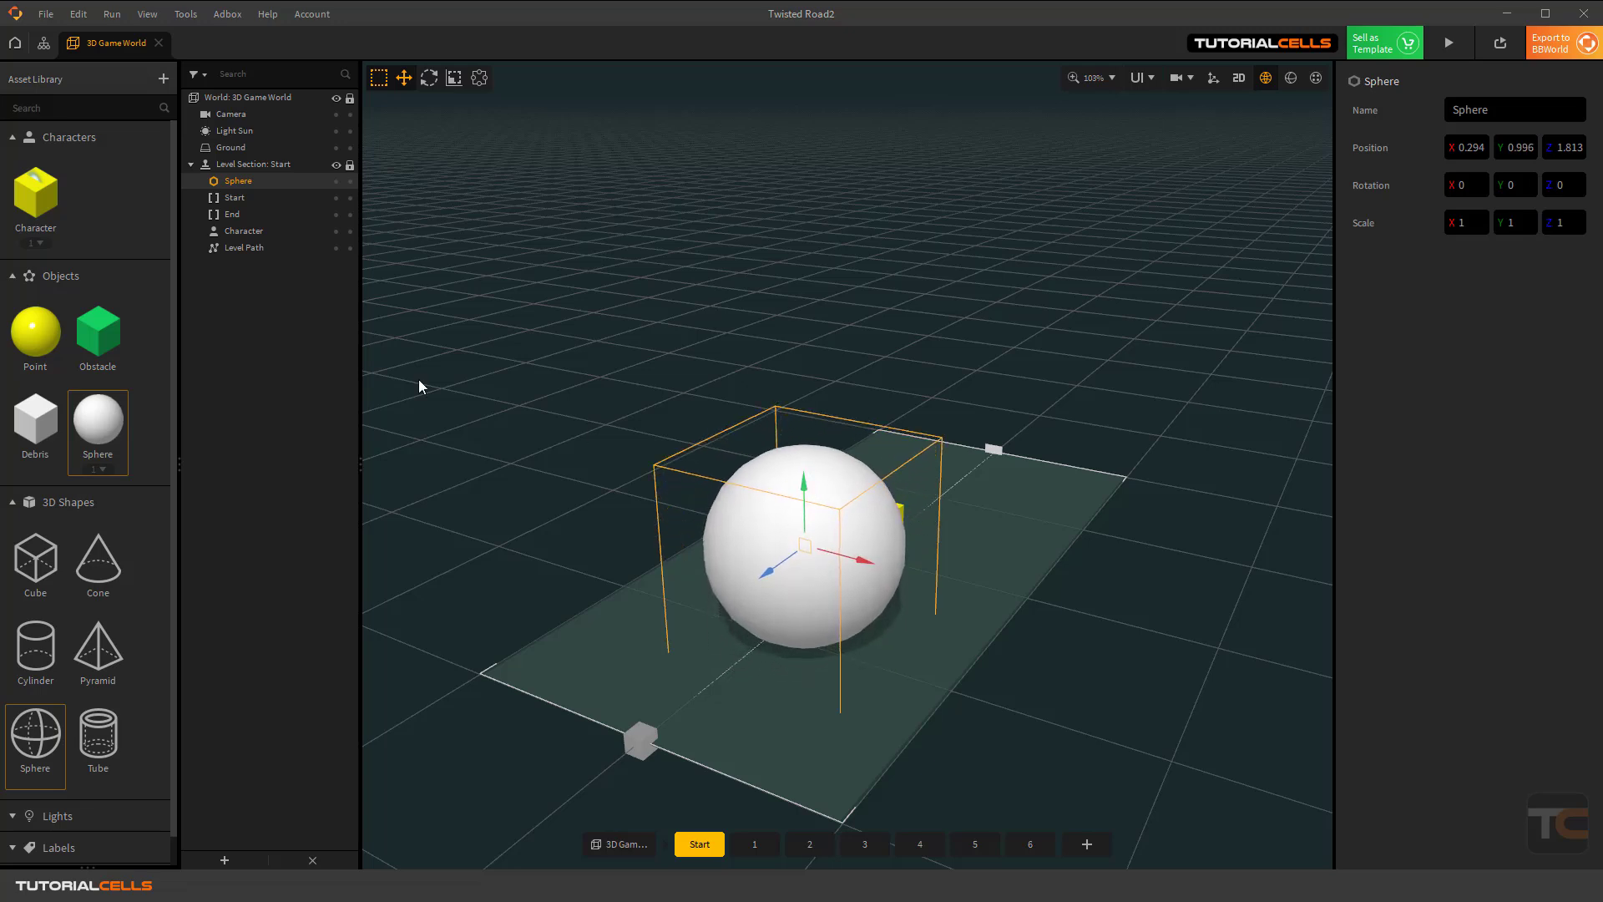
pyautogui.click(451, 81)
pyautogui.moveTo(803, 548); pyautogui.dragTo(740, 599)
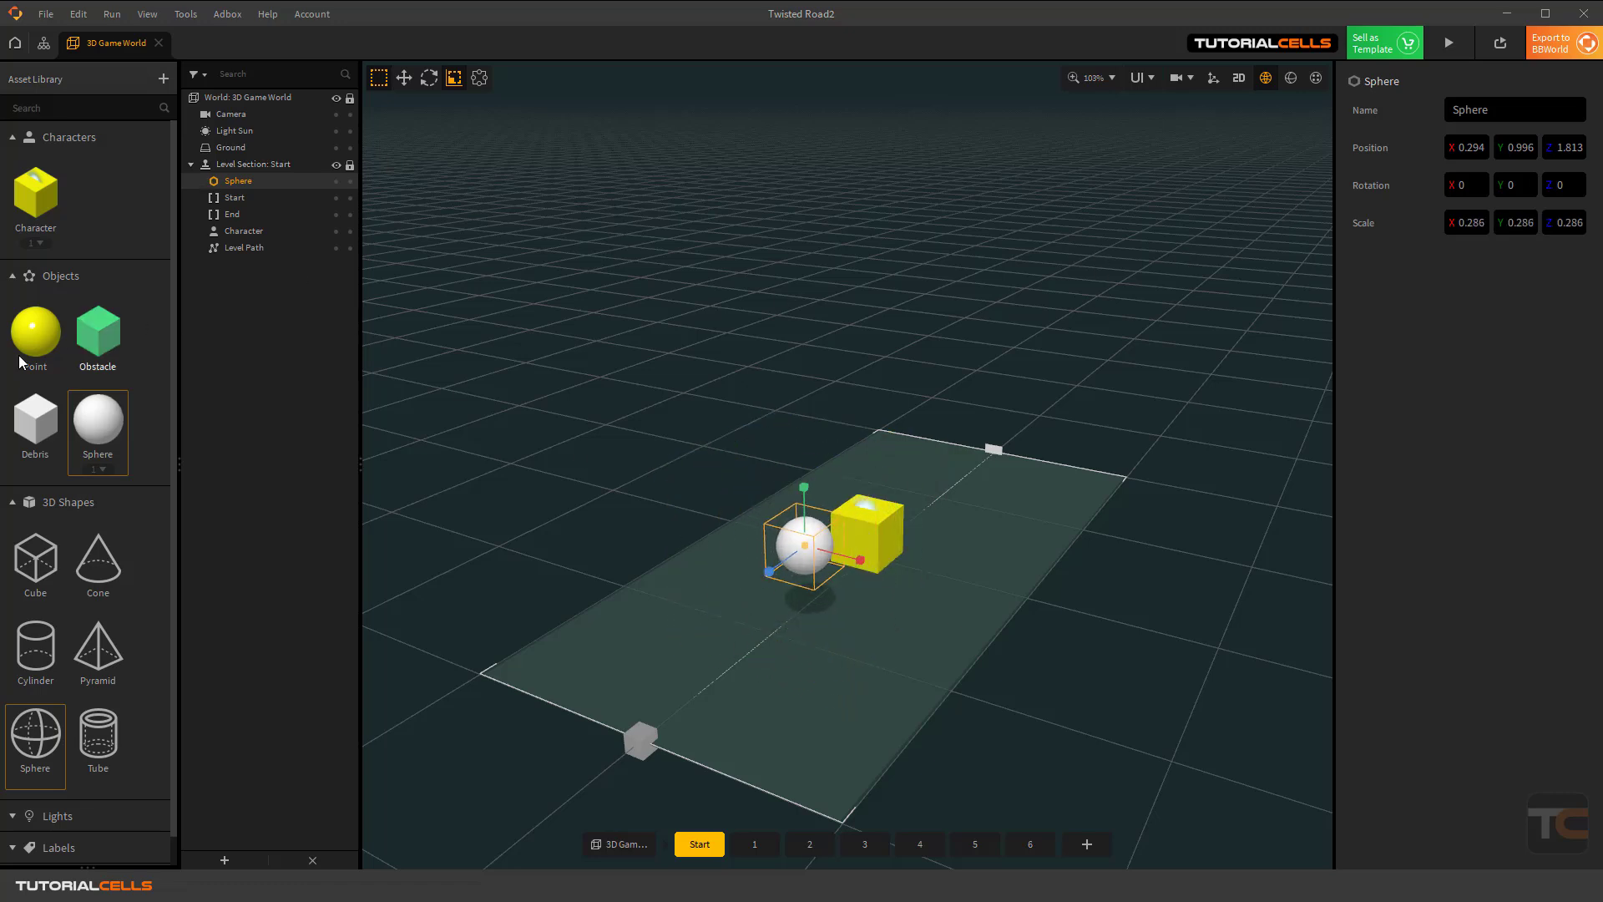
# Check the sphere's physics settings, then connect the sphere and the yellow character cube with a new linker.
pyautogui.click(94, 427)
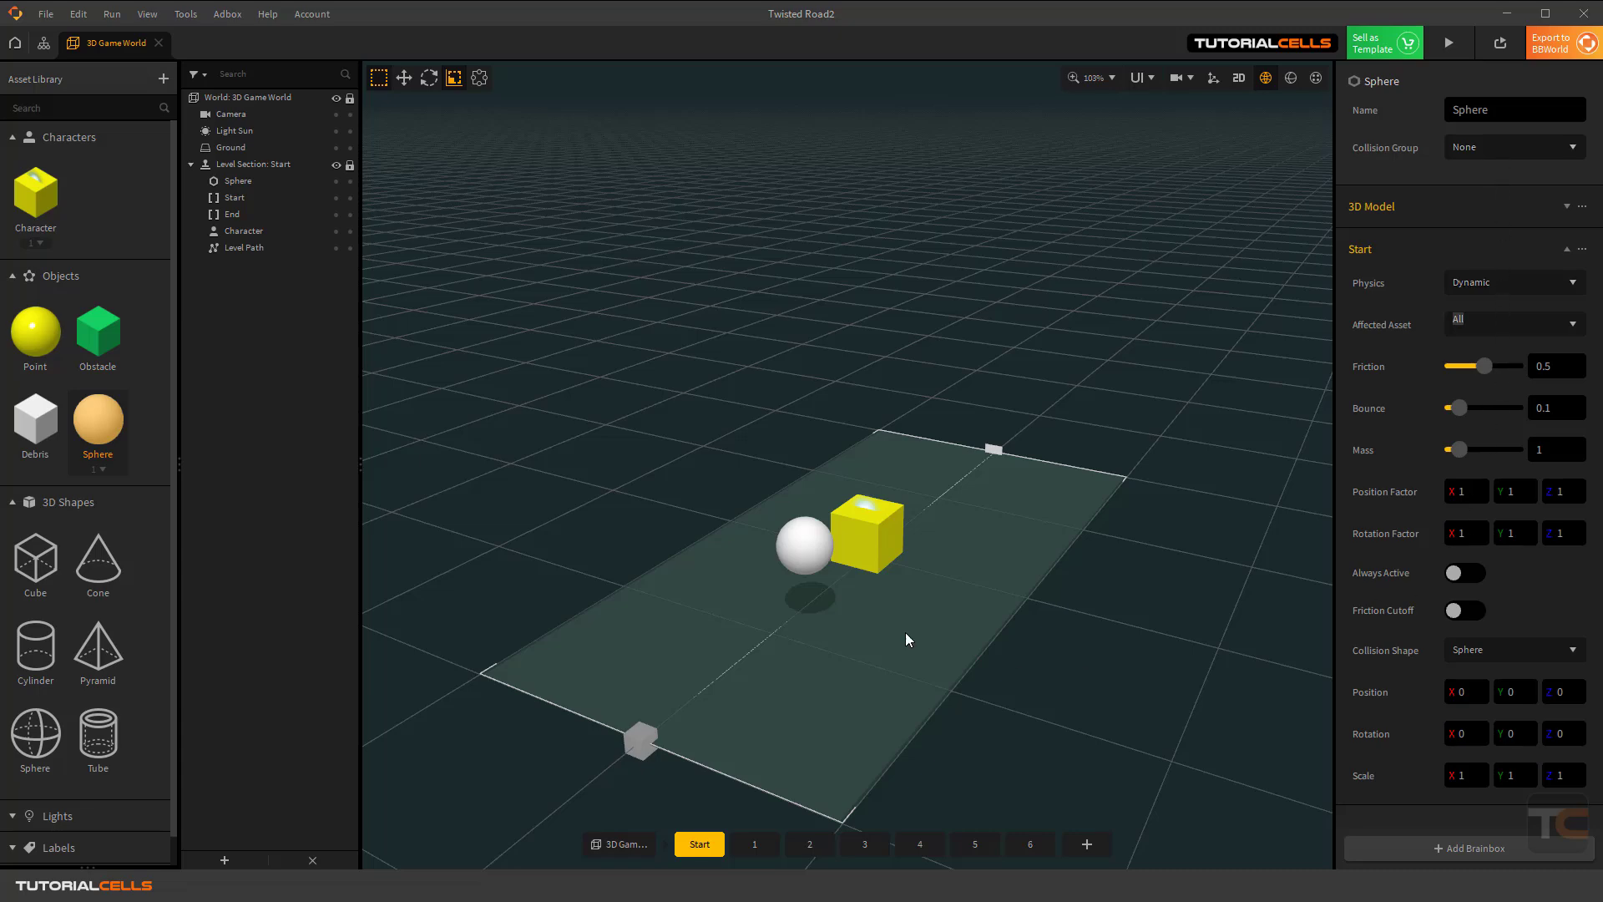
pyautogui.moveTo(849, 569); pyautogui.dragTo(626, 555, button='right')
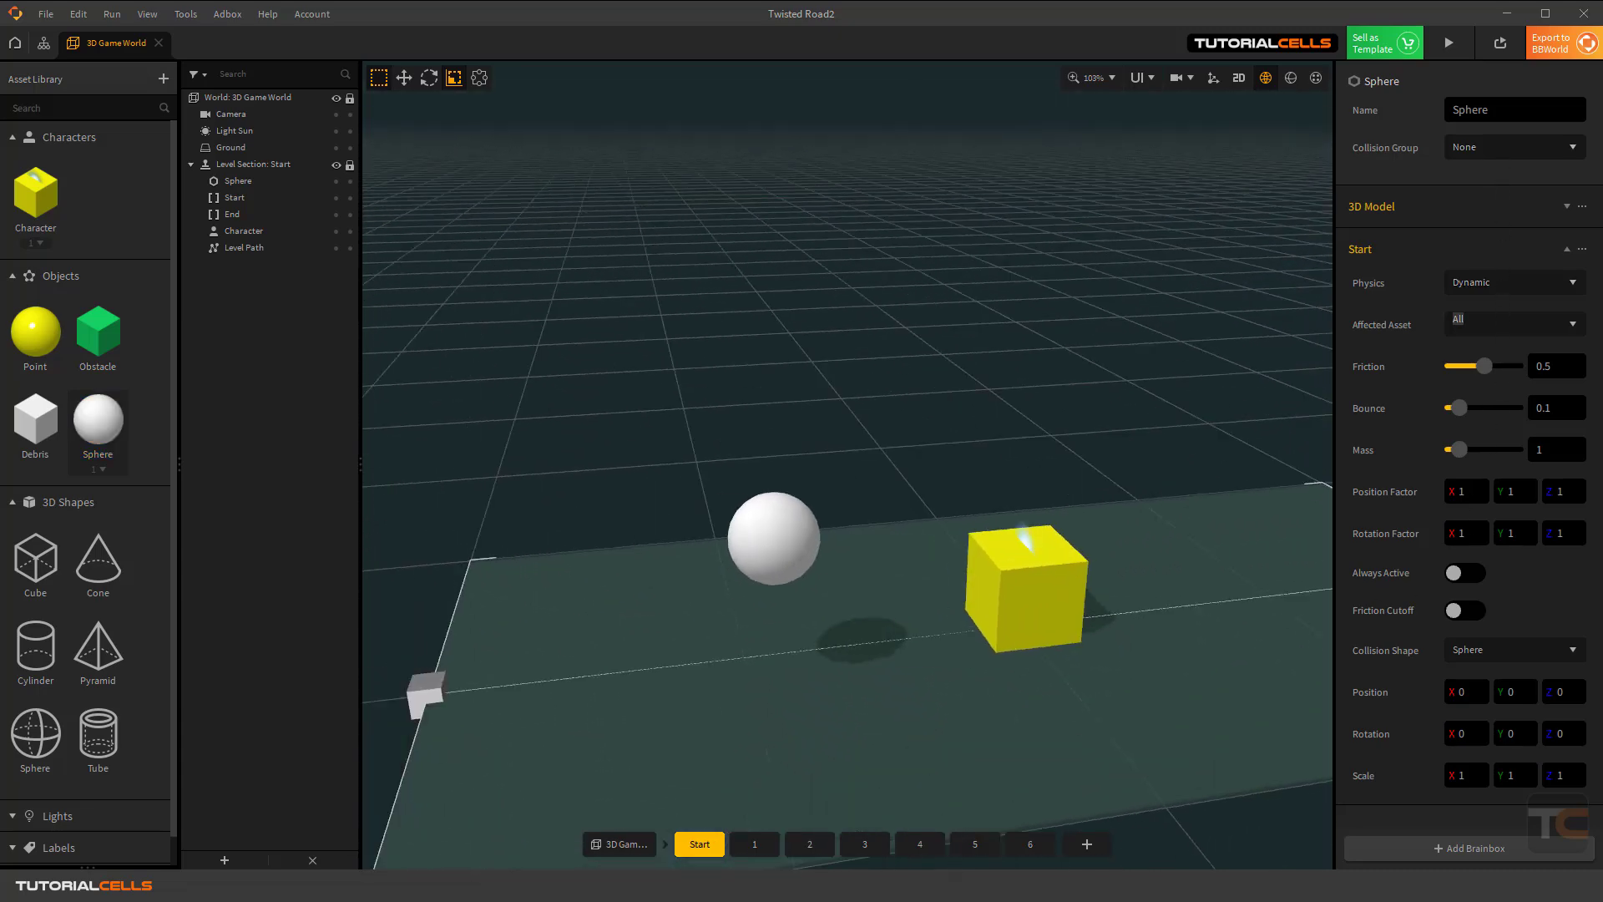
pyautogui.click(804, 538)
pyautogui.keyDown('shift'); pyautogui.click(995, 576); pyautogui.keyUp('shift')
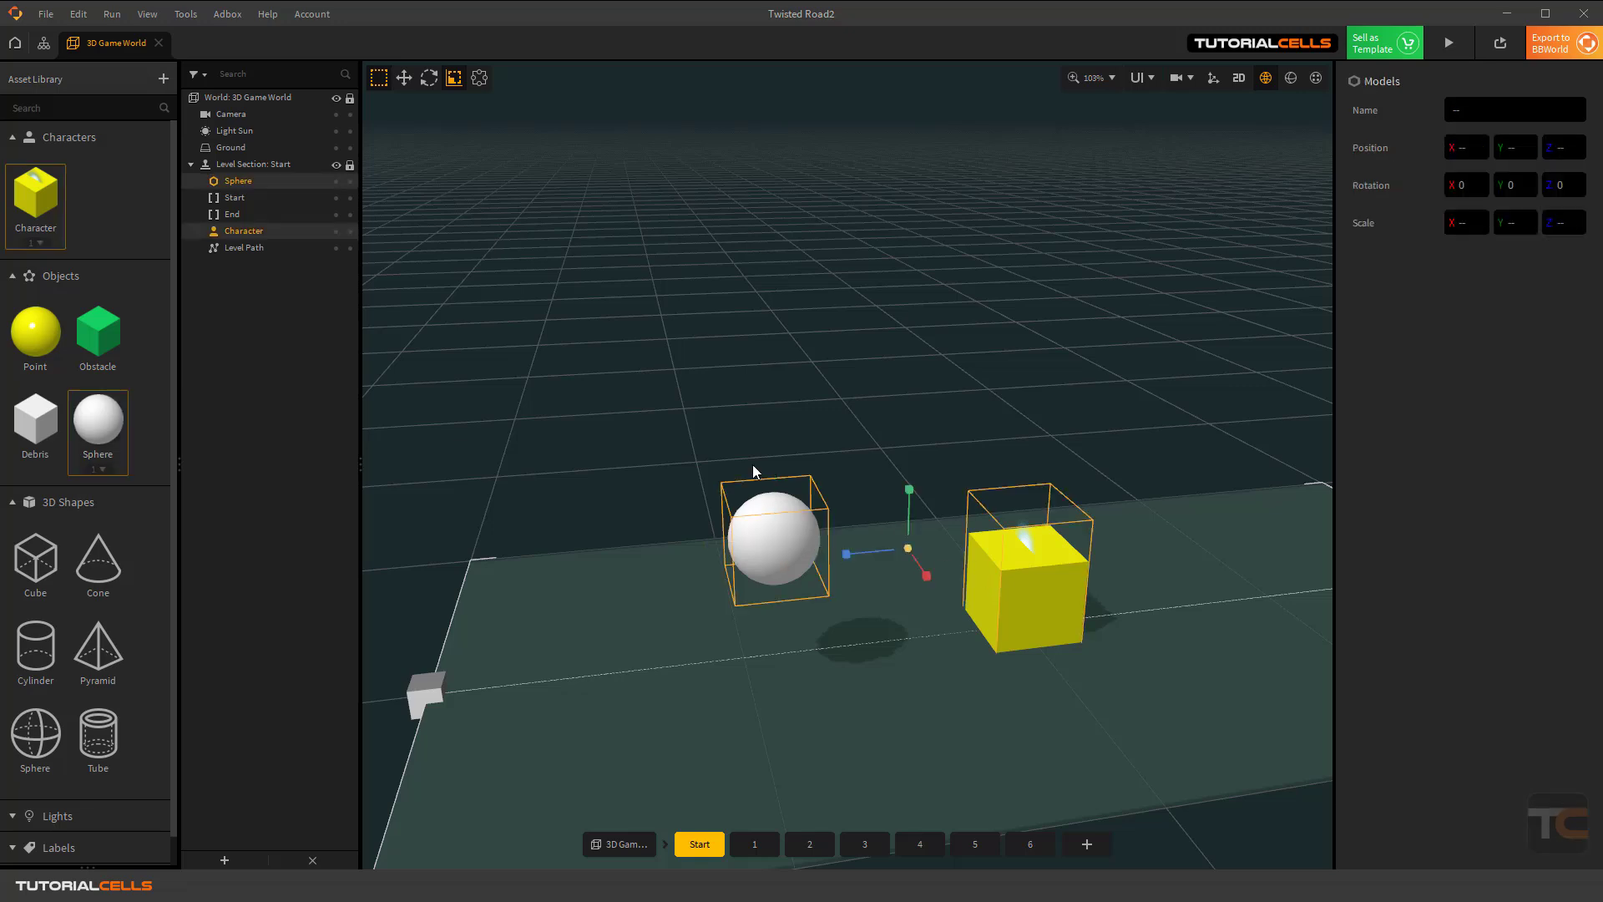
pyautogui.click(402, 79)
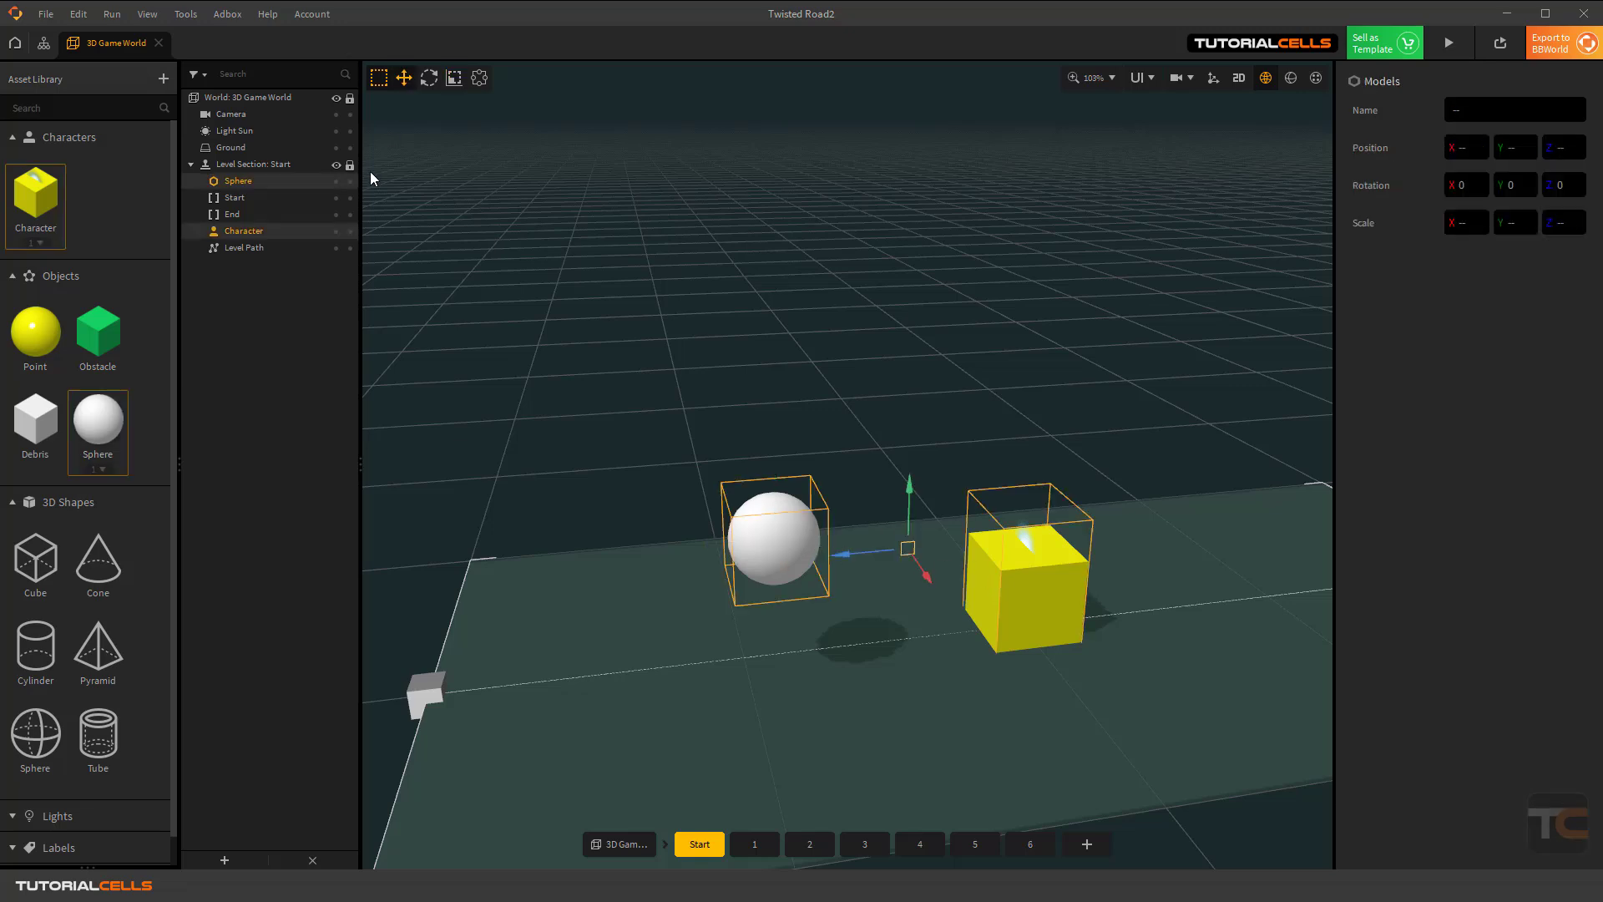
pyautogui.click(224, 861)
pyautogui.click(246, 833)
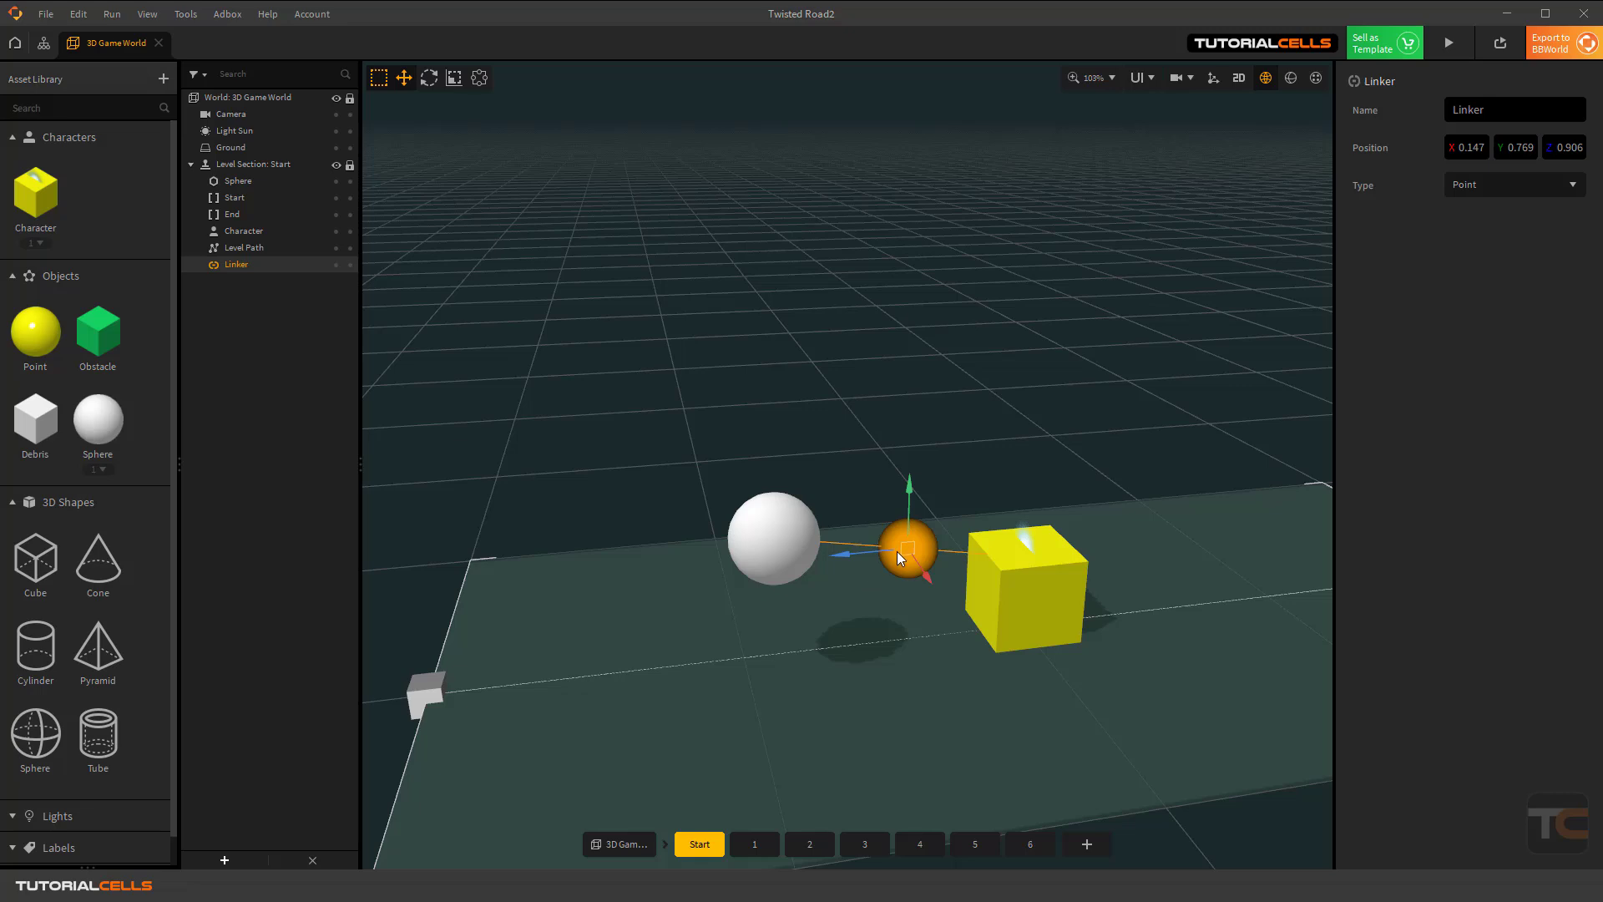
# Preview the game with the sphere linked to the character, start playing, and close the preview.
pyautogui.click(1451, 44)
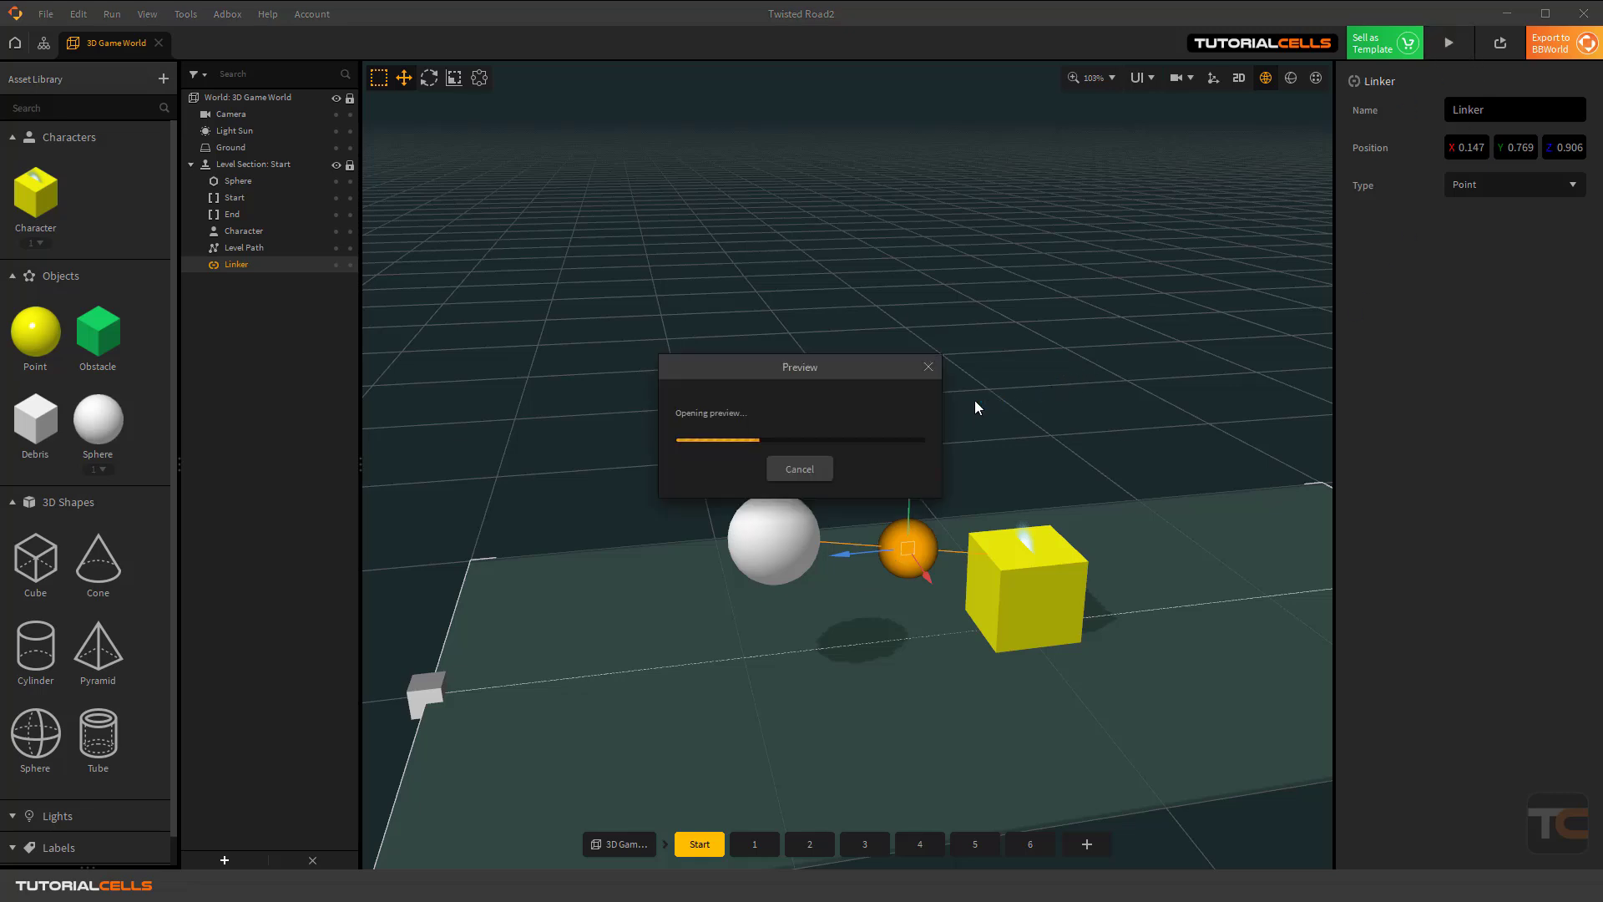
pyautogui.click(618, 638)
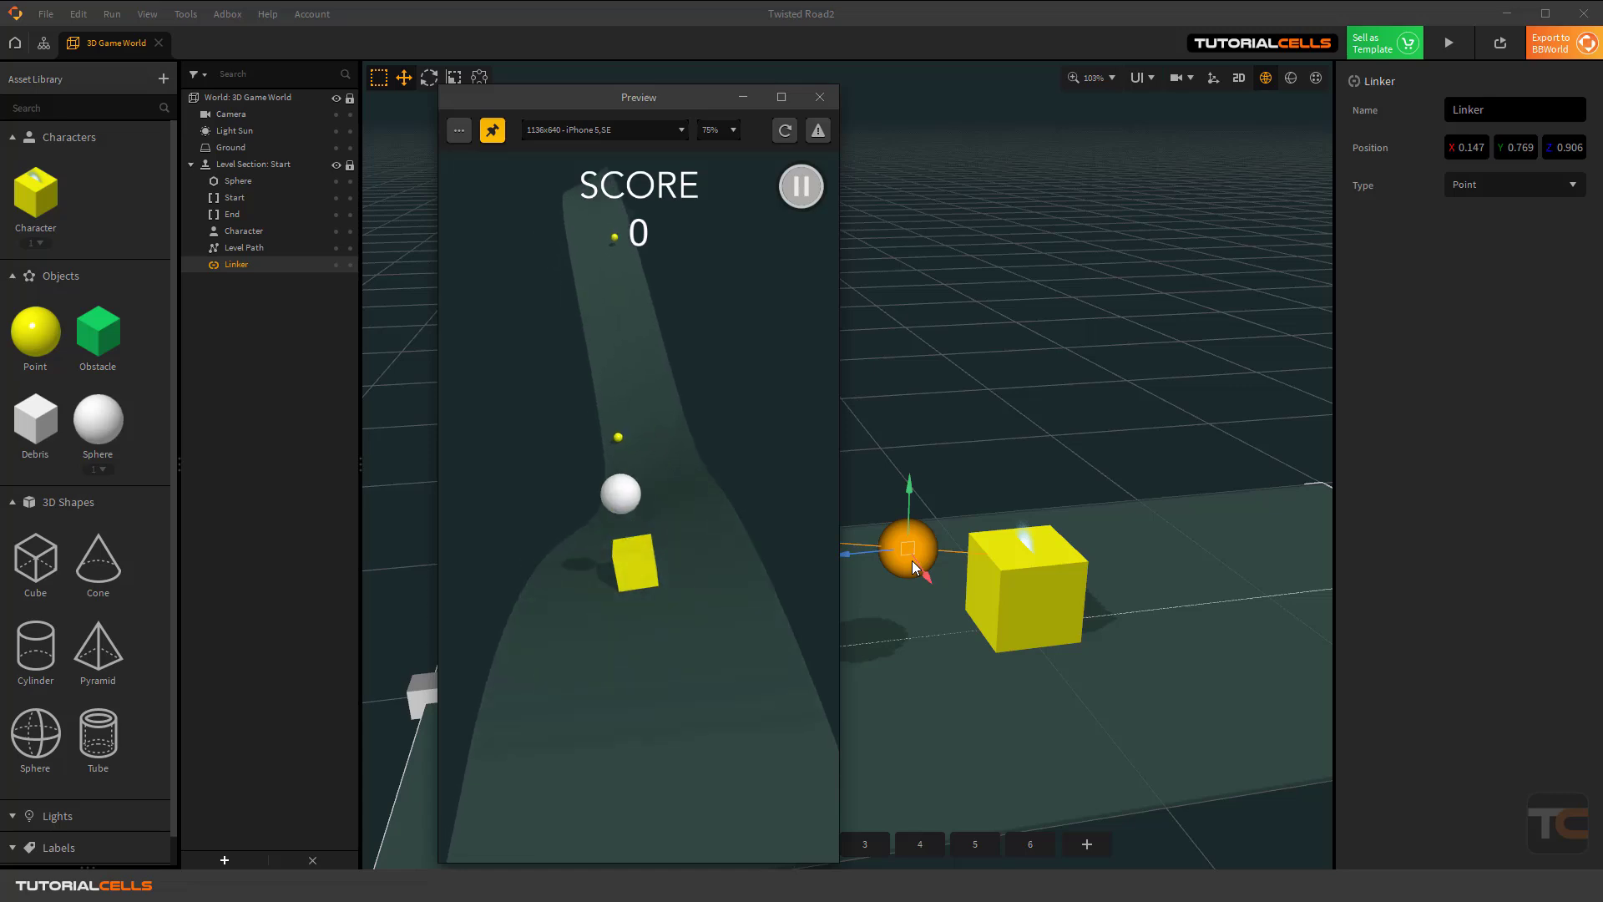
pyautogui.click(820, 98)
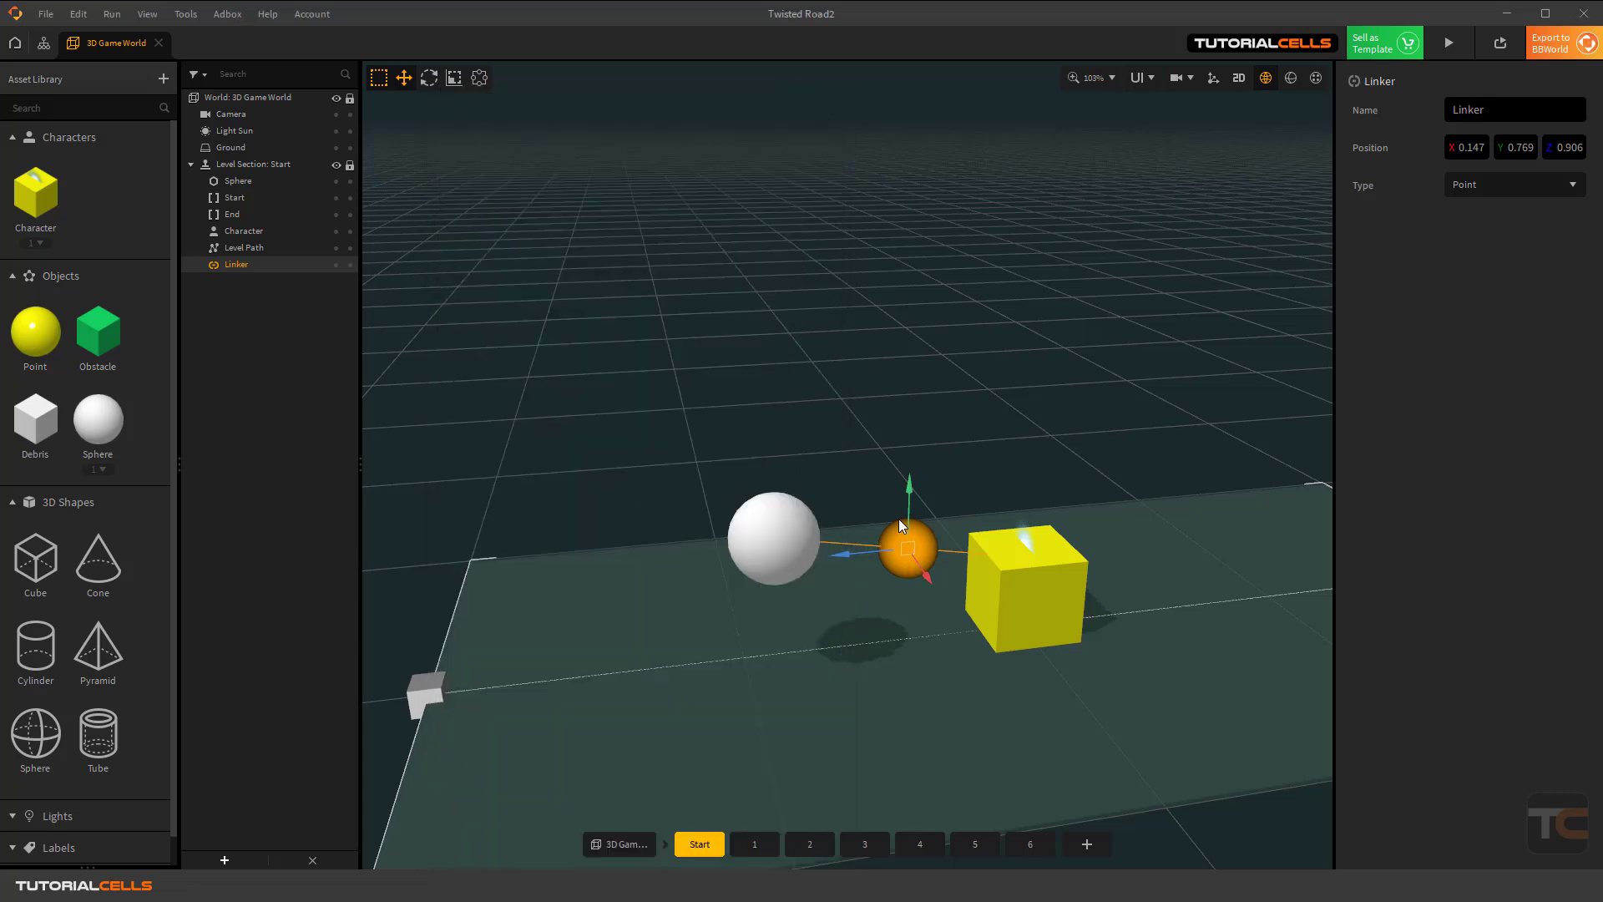
# Move the sphere farther from the character and reposition the linker between them to about Y 0.48, Z 1.406.
pyautogui.click(792, 526)
pyautogui.moveTo(792, 526); pyautogui.dragTo(595, 571)
pyautogui.click(904, 553)
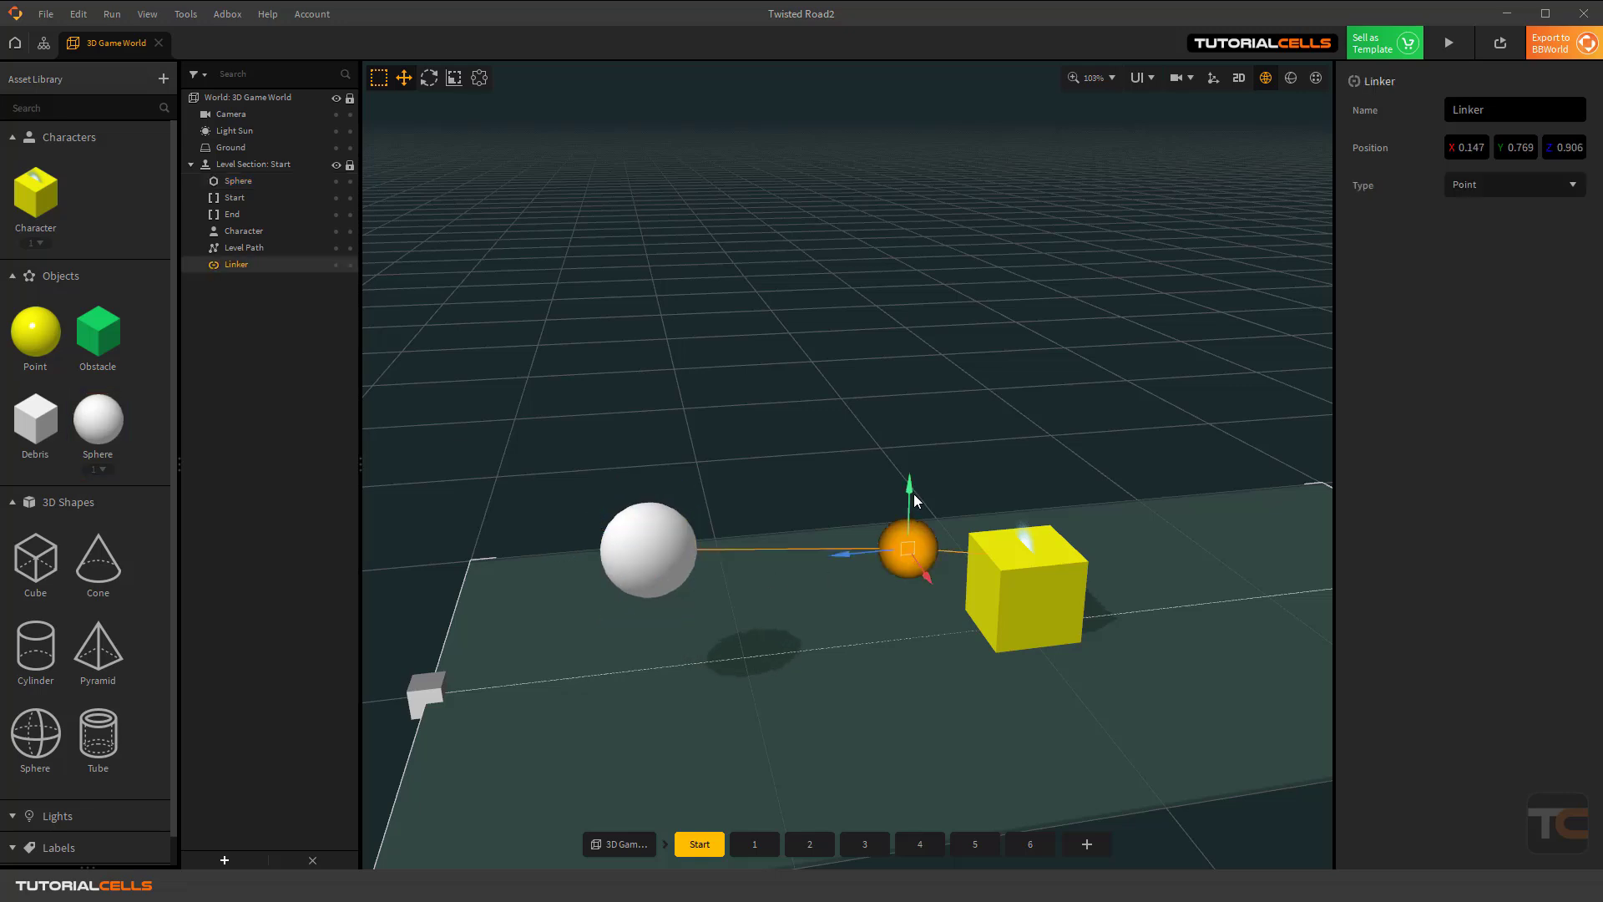
pyautogui.moveTo(914, 493); pyautogui.dragTo(914, 538)
pyautogui.moveTo(869, 591); pyautogui.dragTo(784, 593)
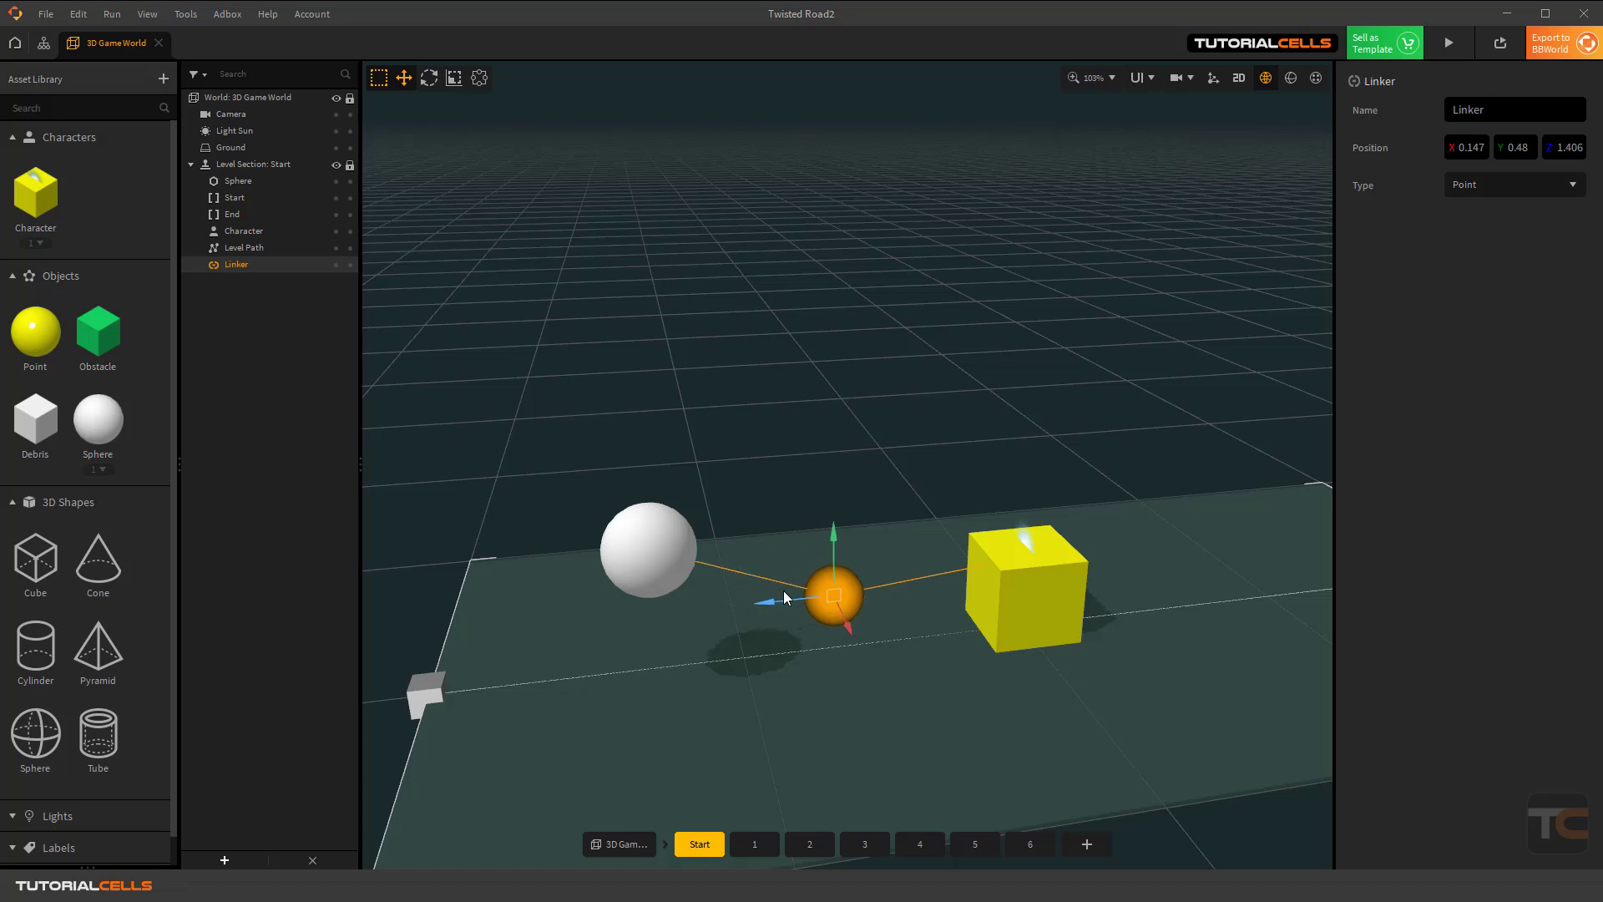
# Play the game preview again to test the repositioned sphere and linker, moving the preview window up before closing it.
pyautogui.click(1449, 43)
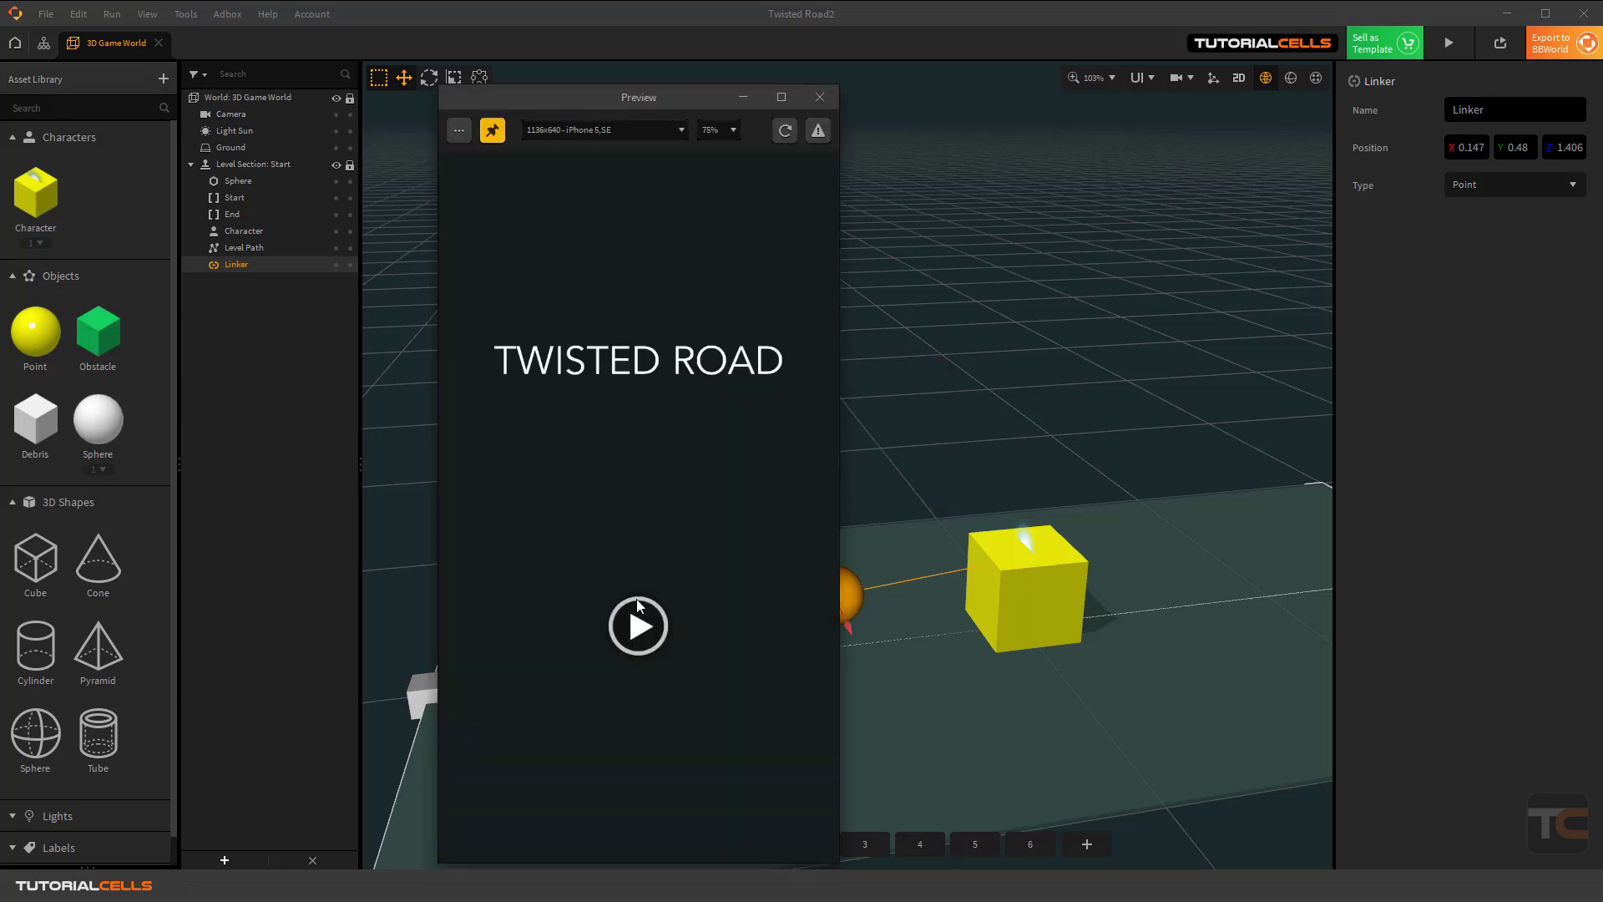
pyautogui.click(638, 602)
pyautogui.moveTo(699, 96); pyautogui.dragTo(710, 61)
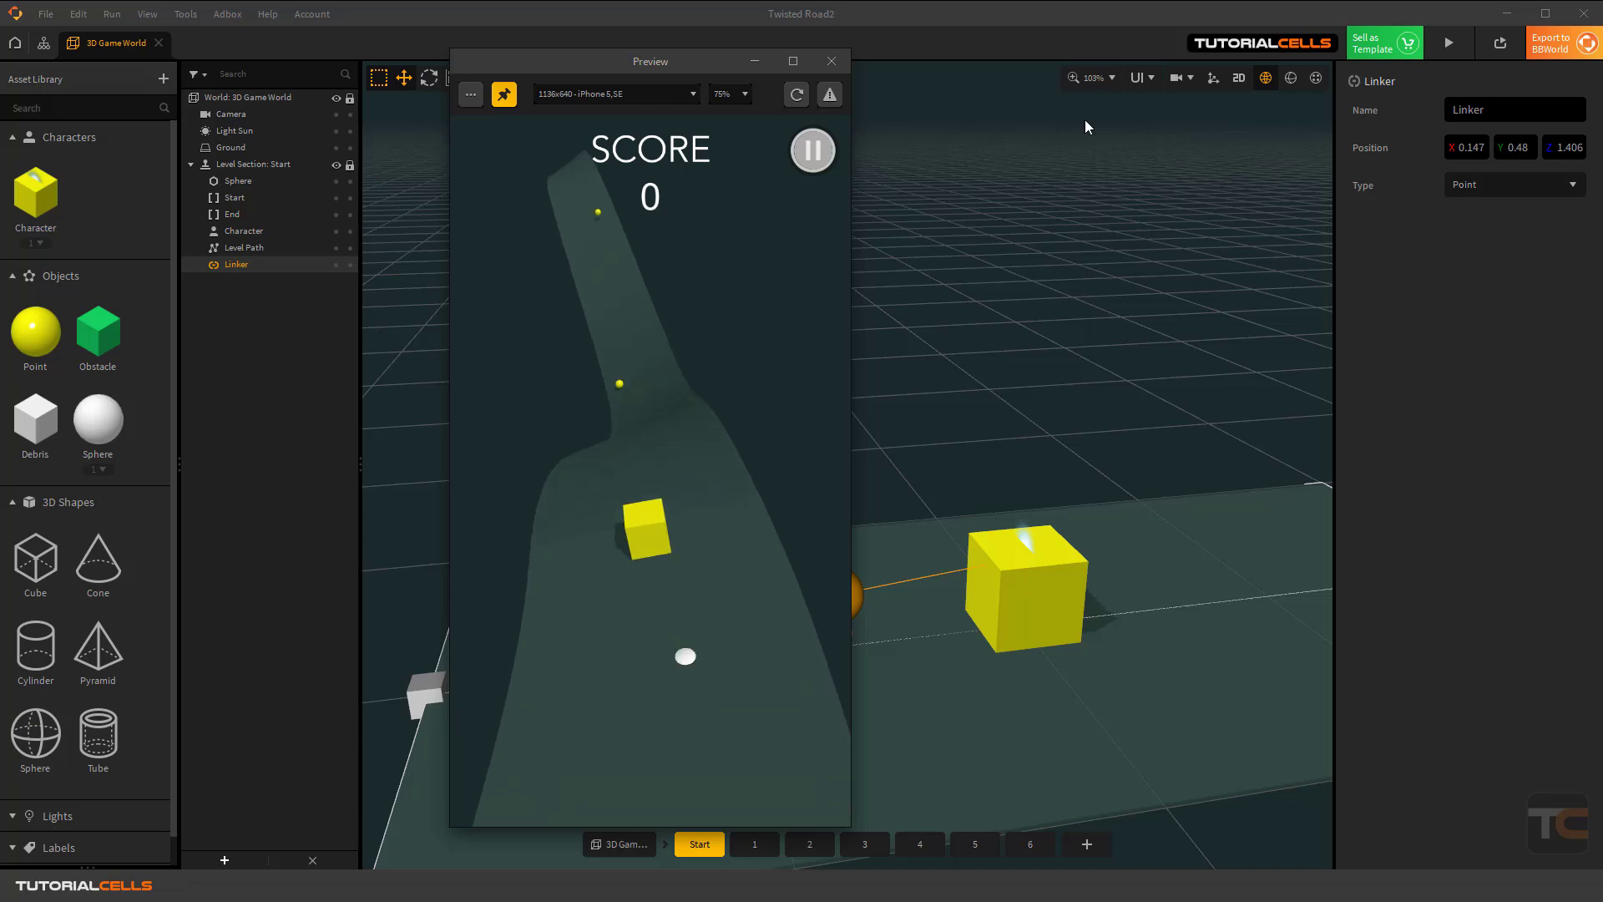
pyautogui.click(832, 61)
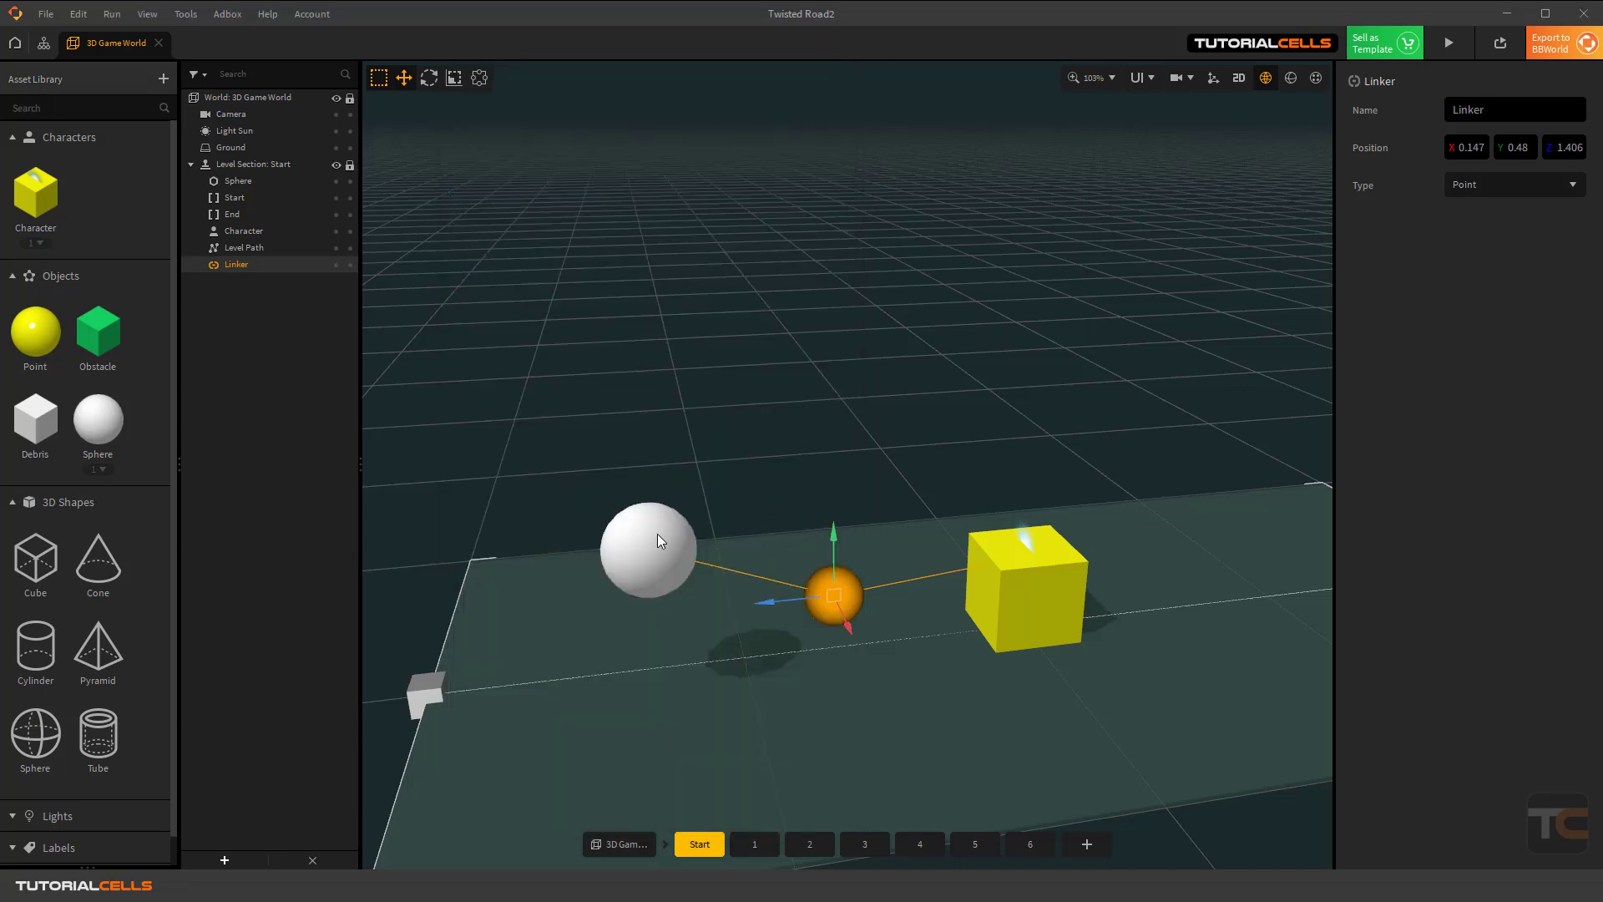
# Set the linker's type to Fixed, then play the game preview to test it and close the preview.
pyautogui.click(658, 540)
pyautogui.click(833, 595)
pyautogui.click(1490, 188)
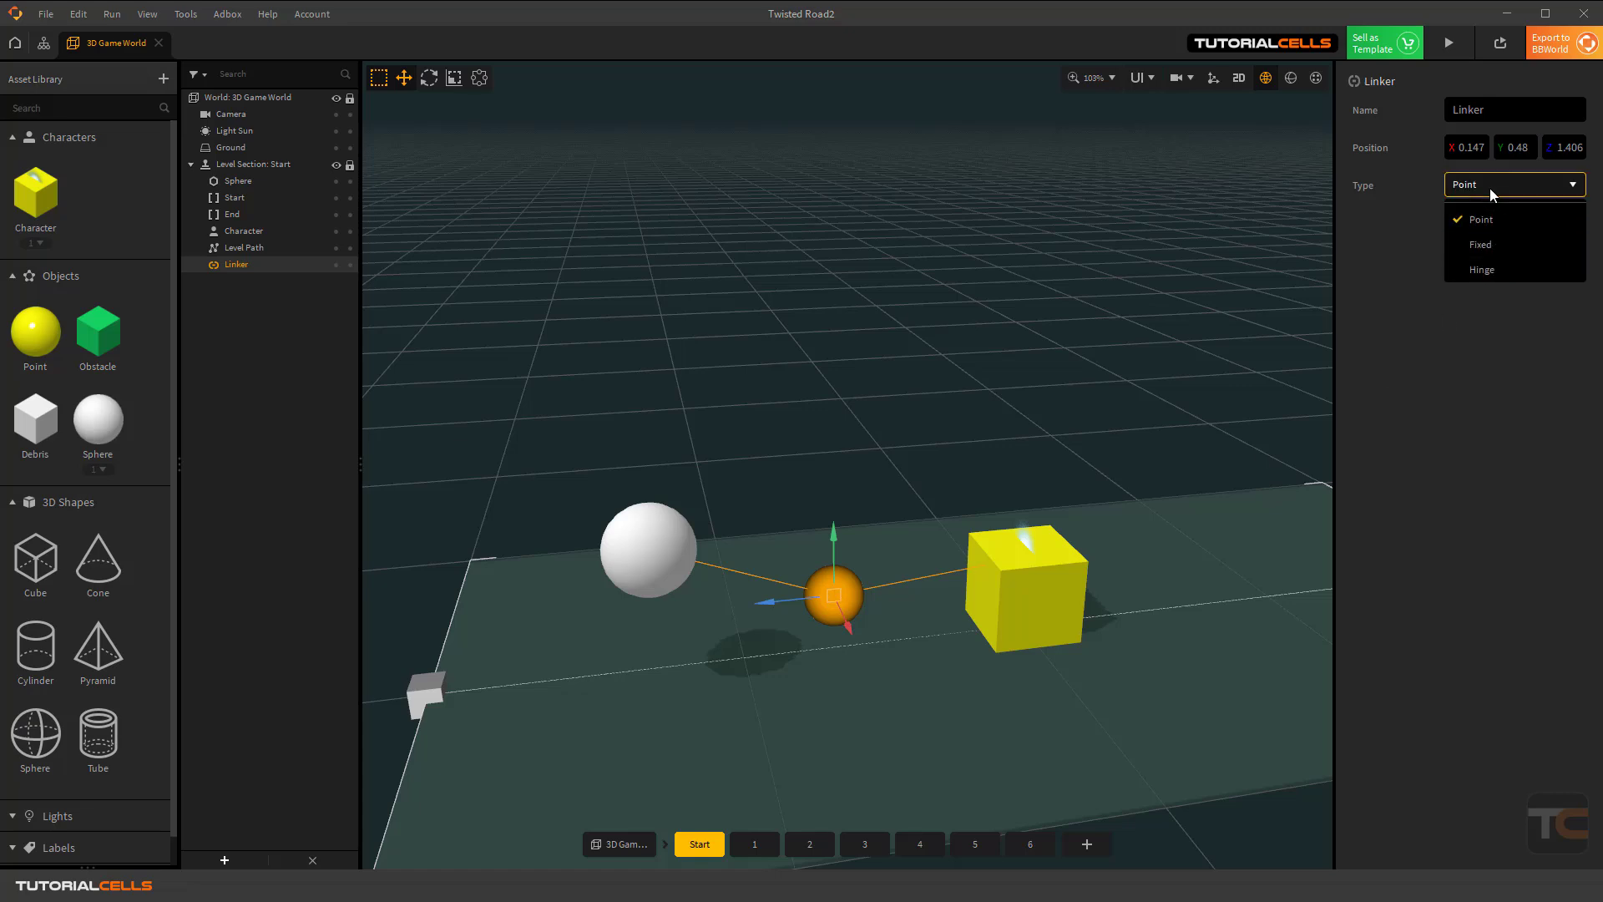
pyautogui.click(1496, 243)
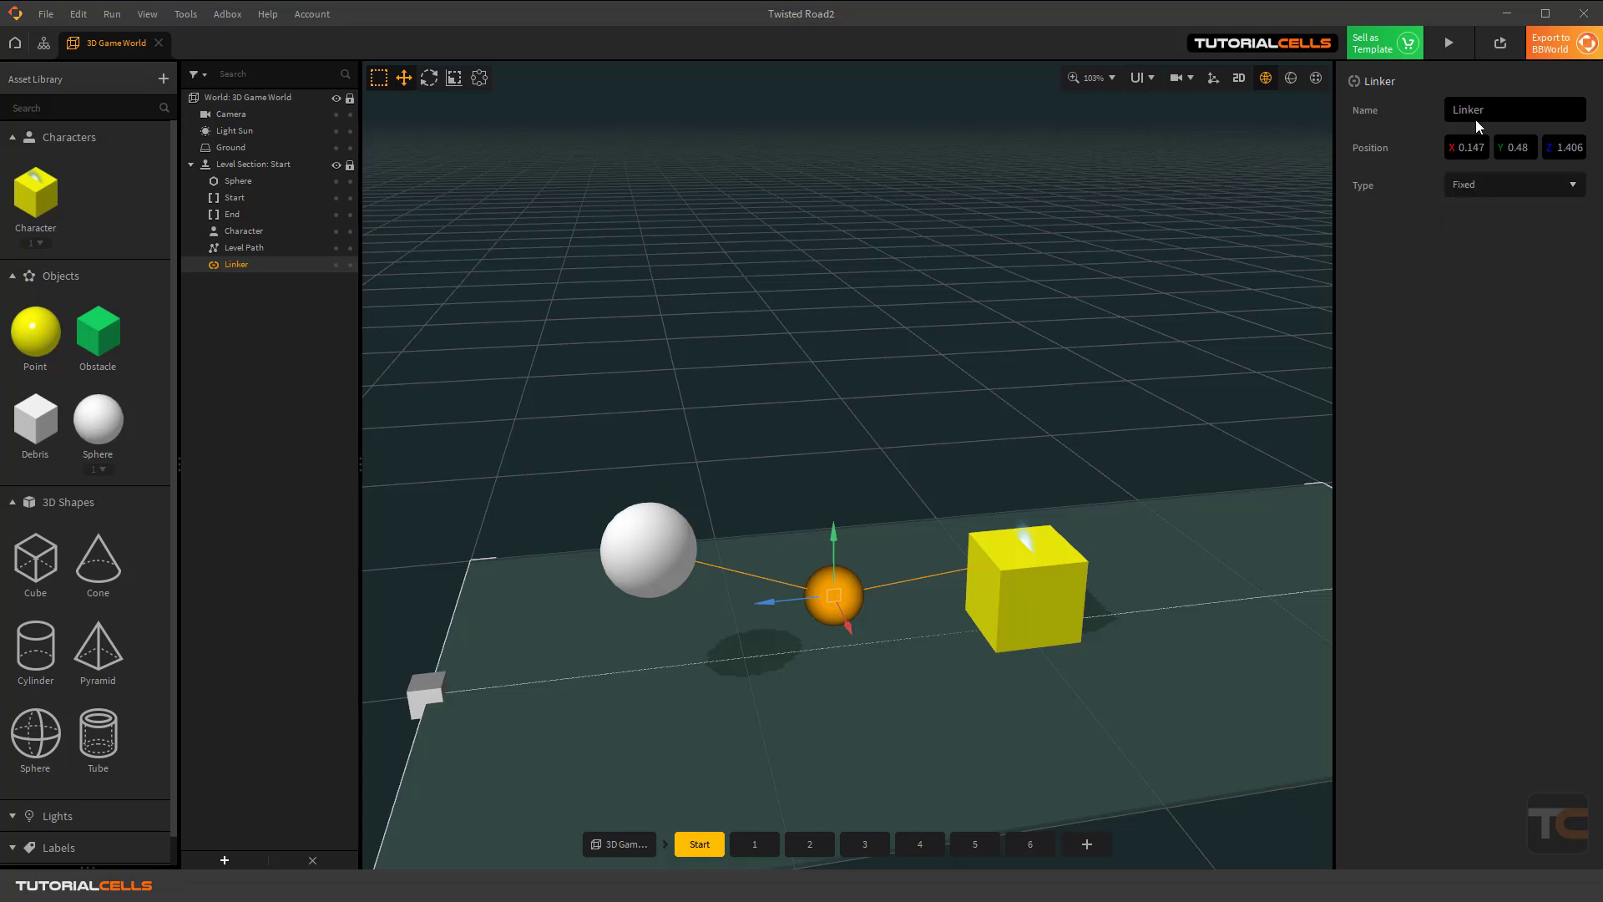
pyautogui.click(1451, 44)
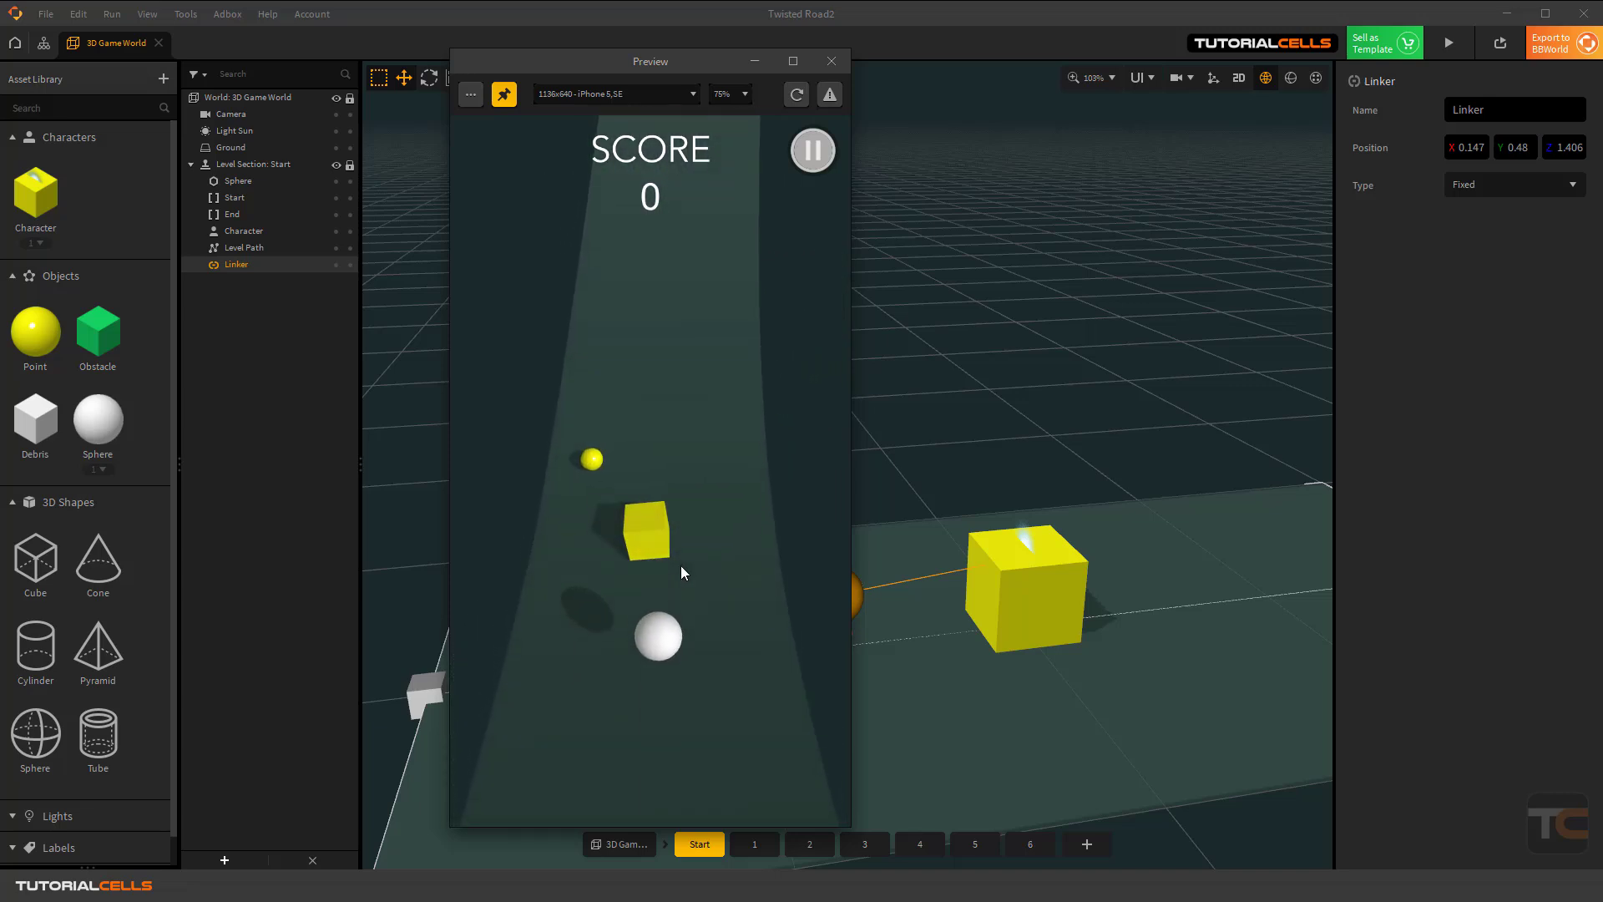
pyautogui.click(832, 62)
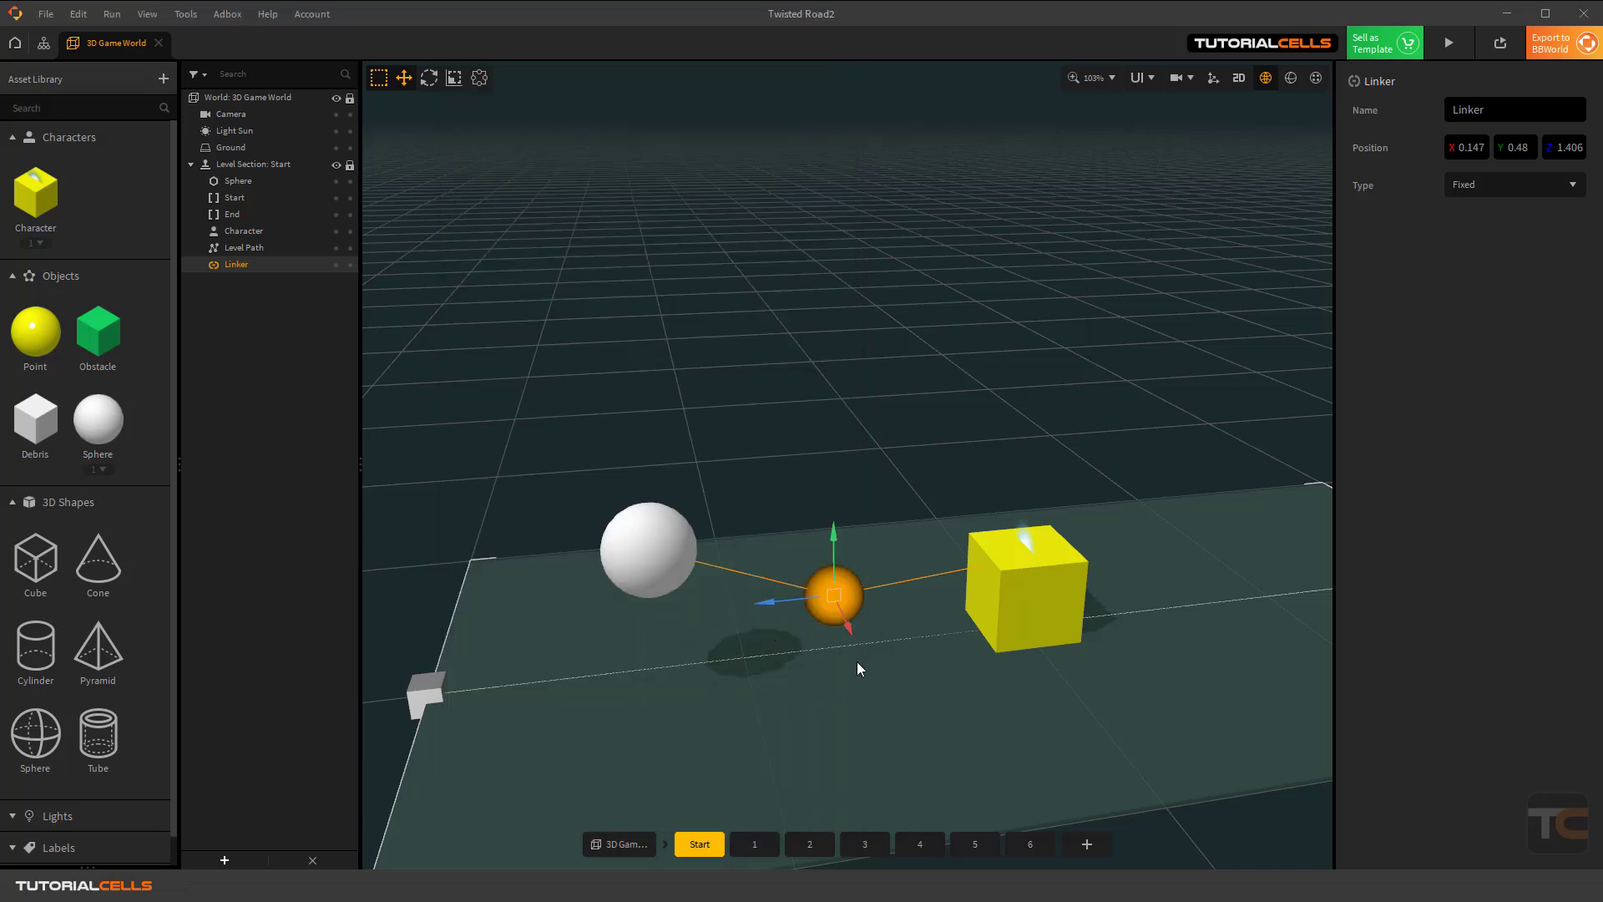
# Change the linker to a Hinge with hinge axis X, then play the game preview to test it and close the preview.
pyautogui.click(1496, 187)
pyautogui.click(1492, 278)
pyautogui.click(1486, 222)
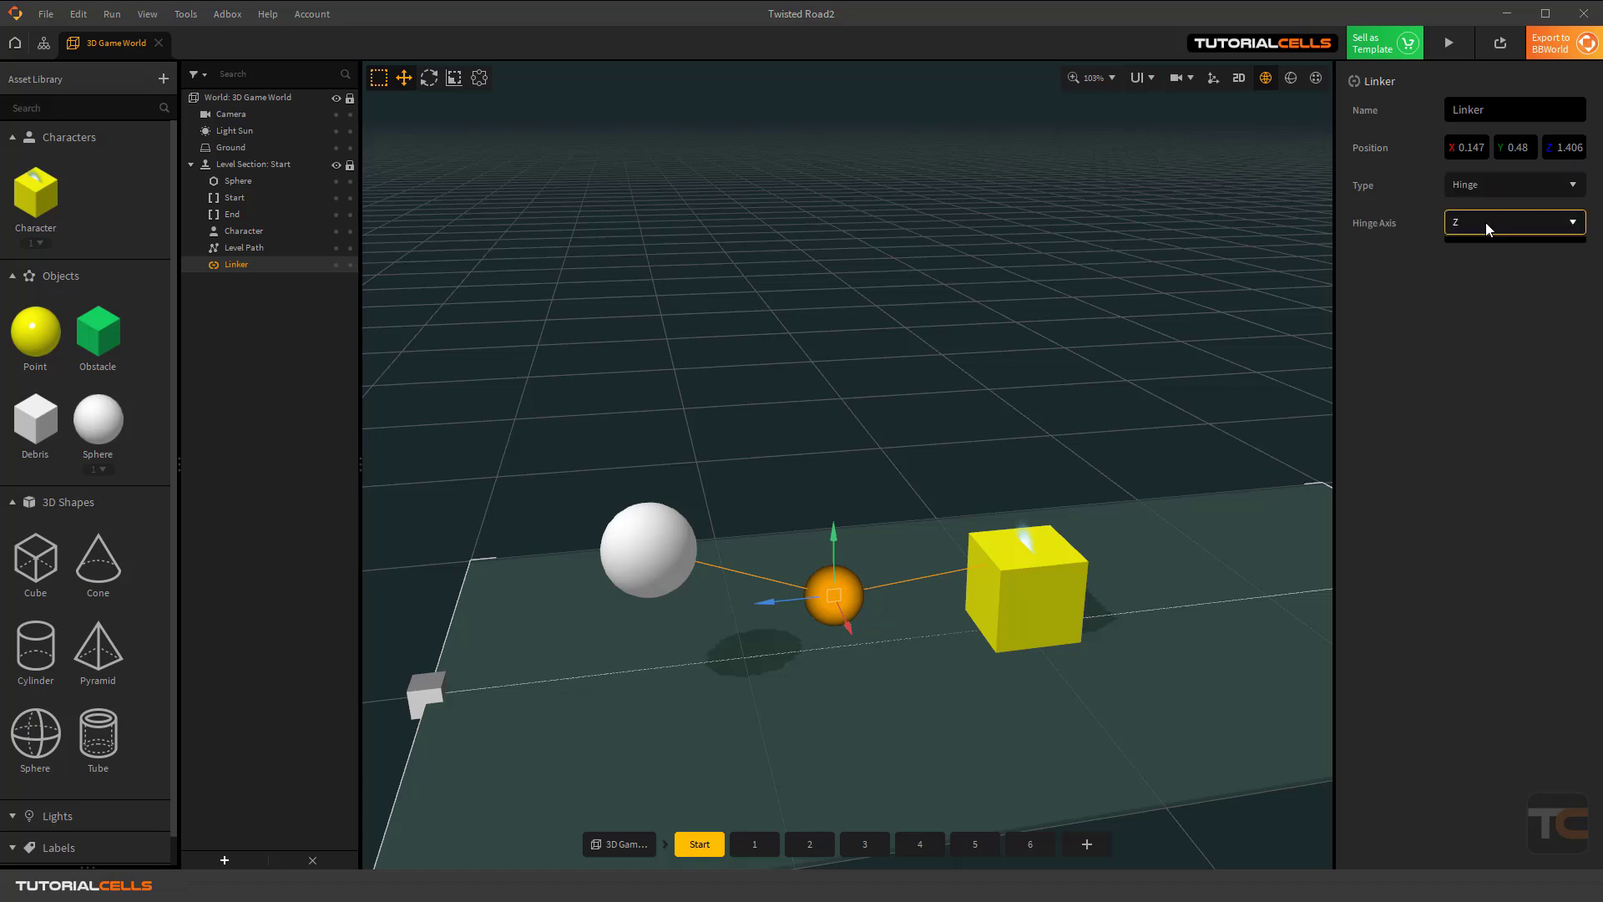
pyautogui.click(1483, 258)
pyautogui.click(1447, 44)
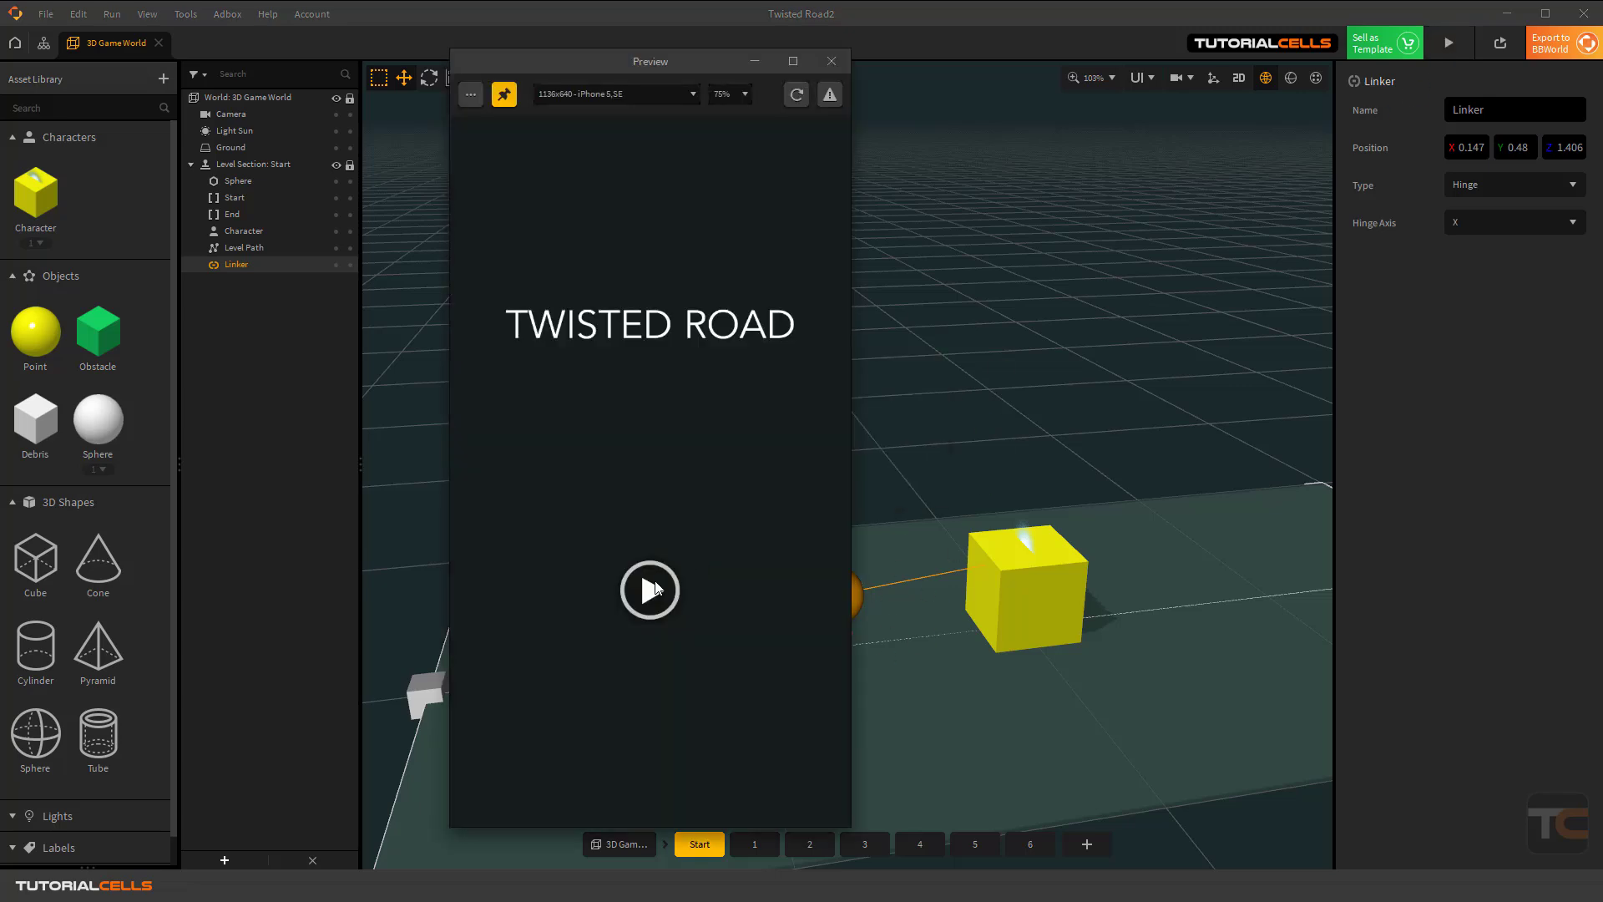
pyautogui.click(654, 586)
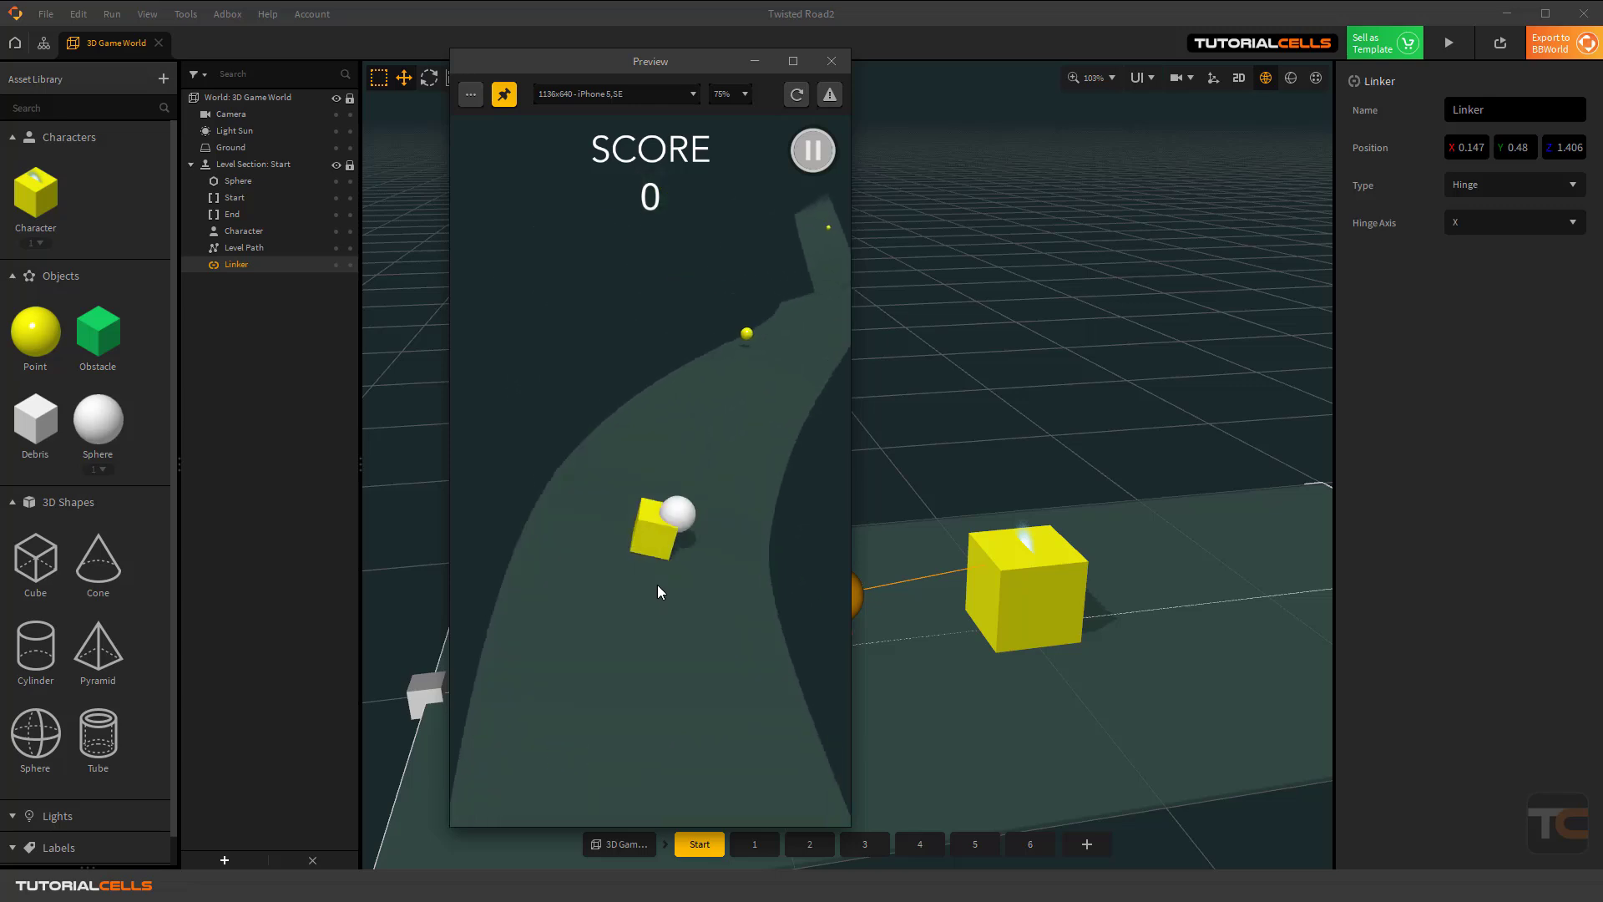
pyautogui.click(832, 61)
# Move the linker inside the yellow character cube to about Z 0.054, then test it in the game preview and close the preview.
pyautogui.moveTo(783, 598); pyautogui.dragTo(1048, 604)
pyautogui.click(1449, 42)
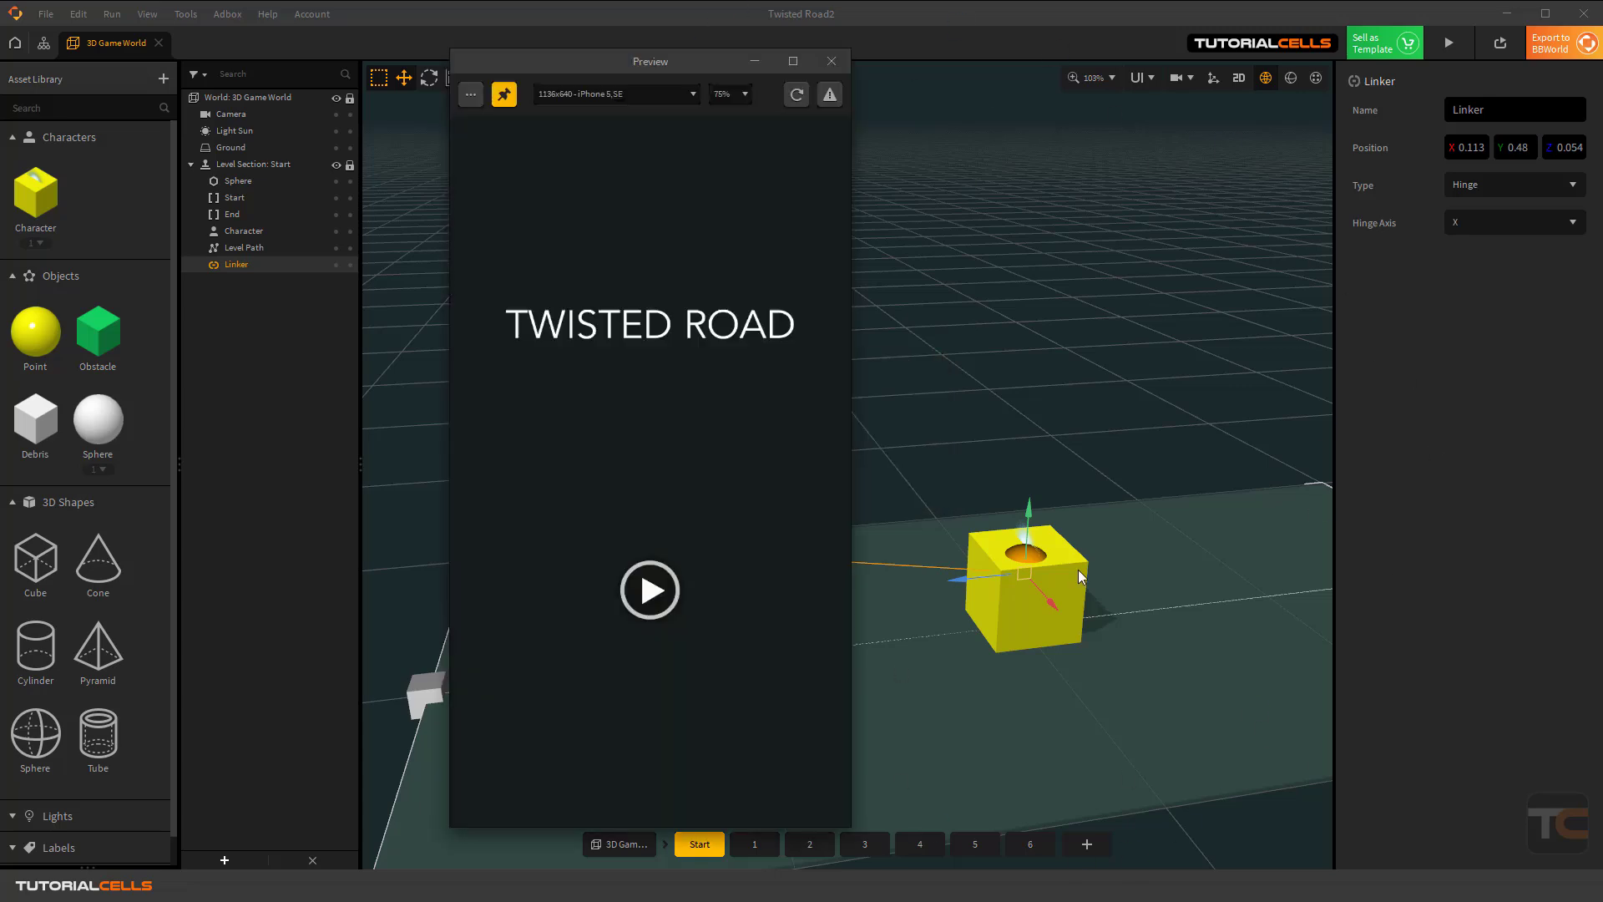
pyautogui.click(665, 588)
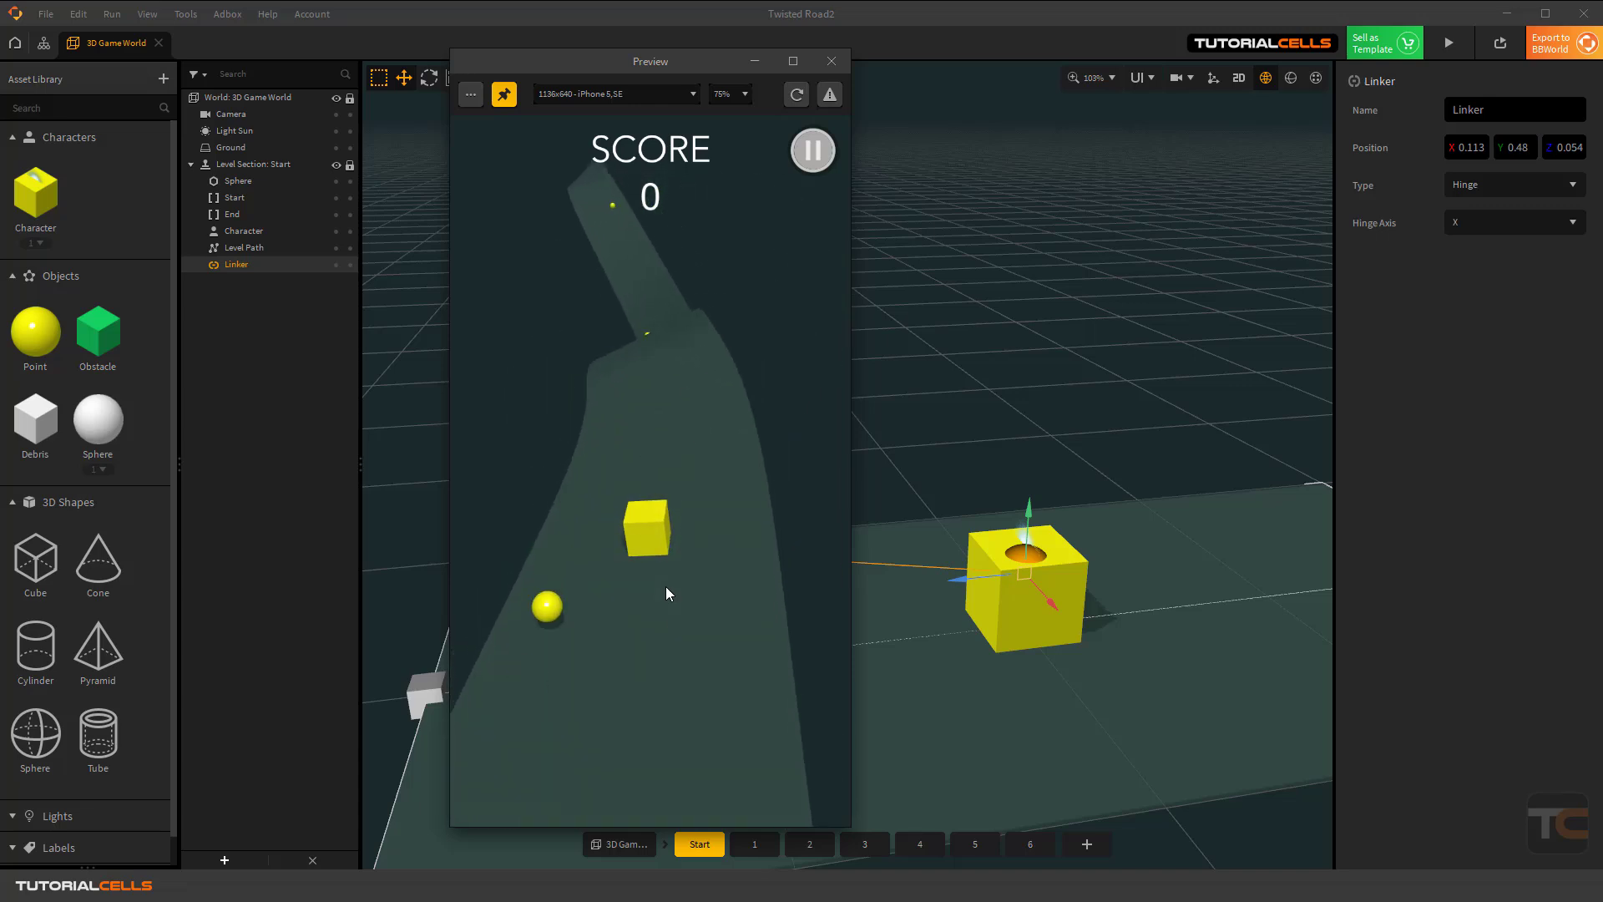
pyautogui.click(832, 61)
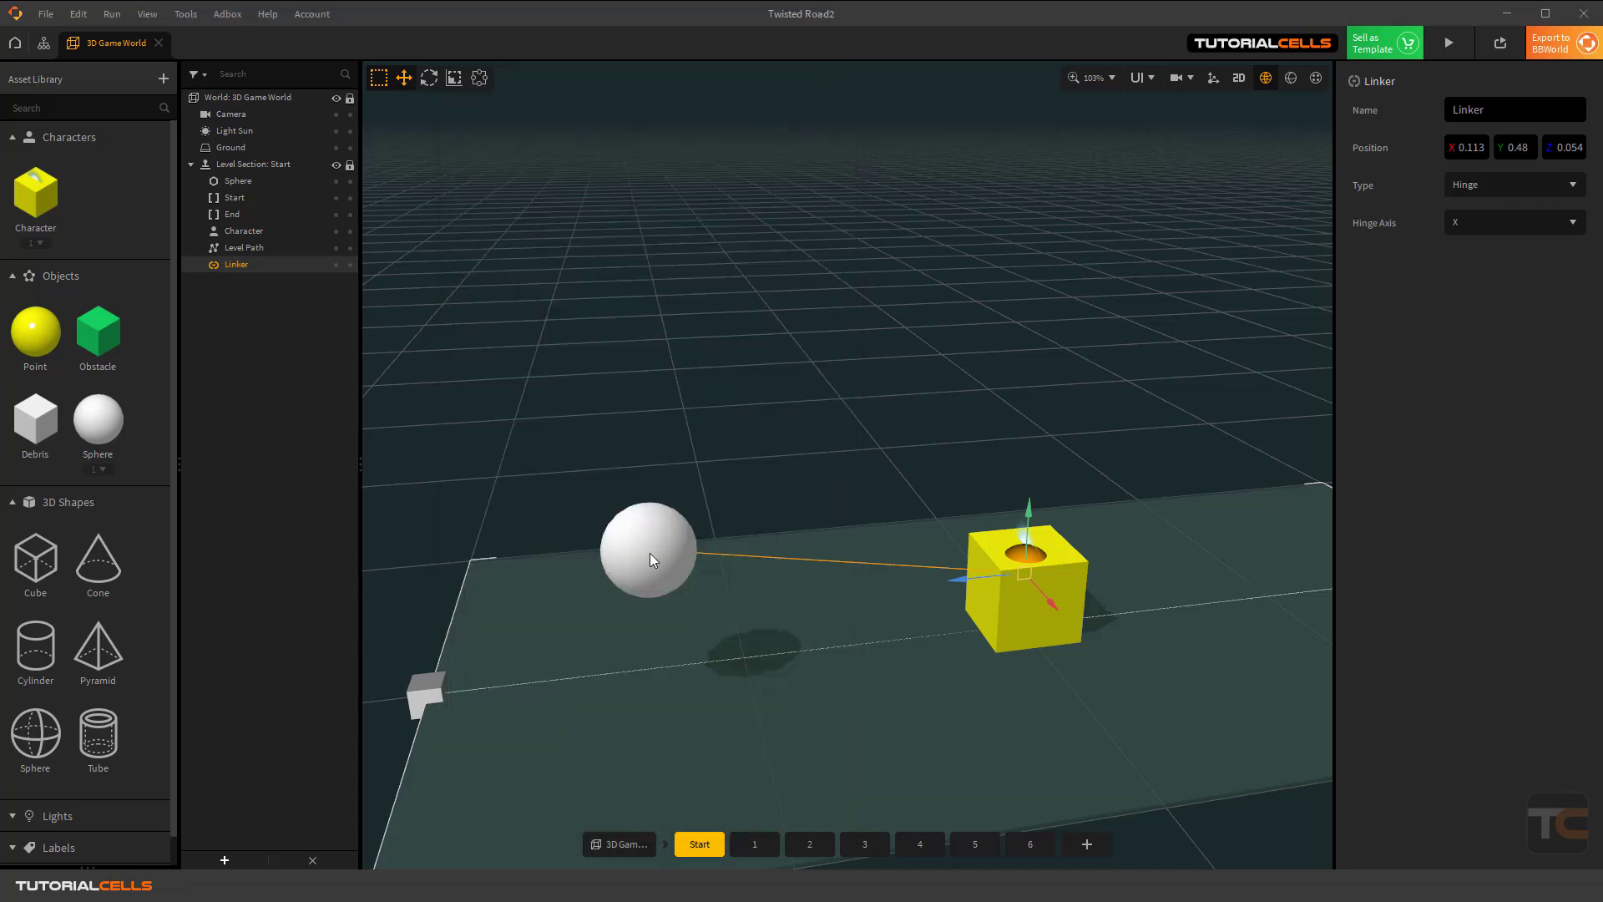
# Set the Sphere asset's physics to Kinematic, then play the game preview to test it and close the preview.
pyautogui.click(651, 547)
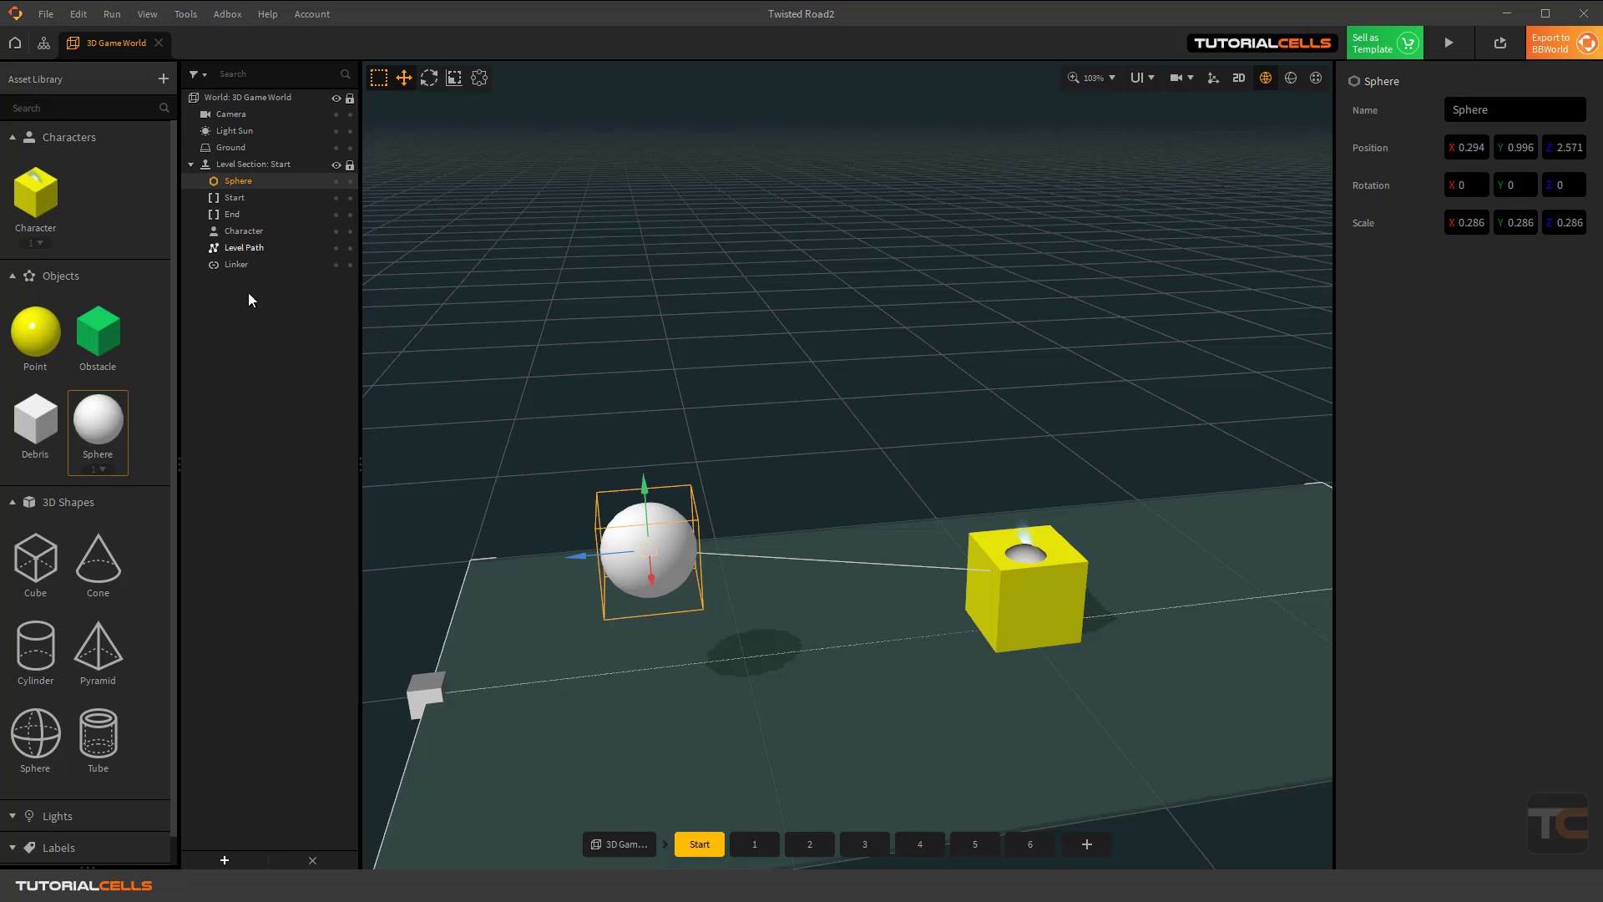
pyautogui.click(113, 430)
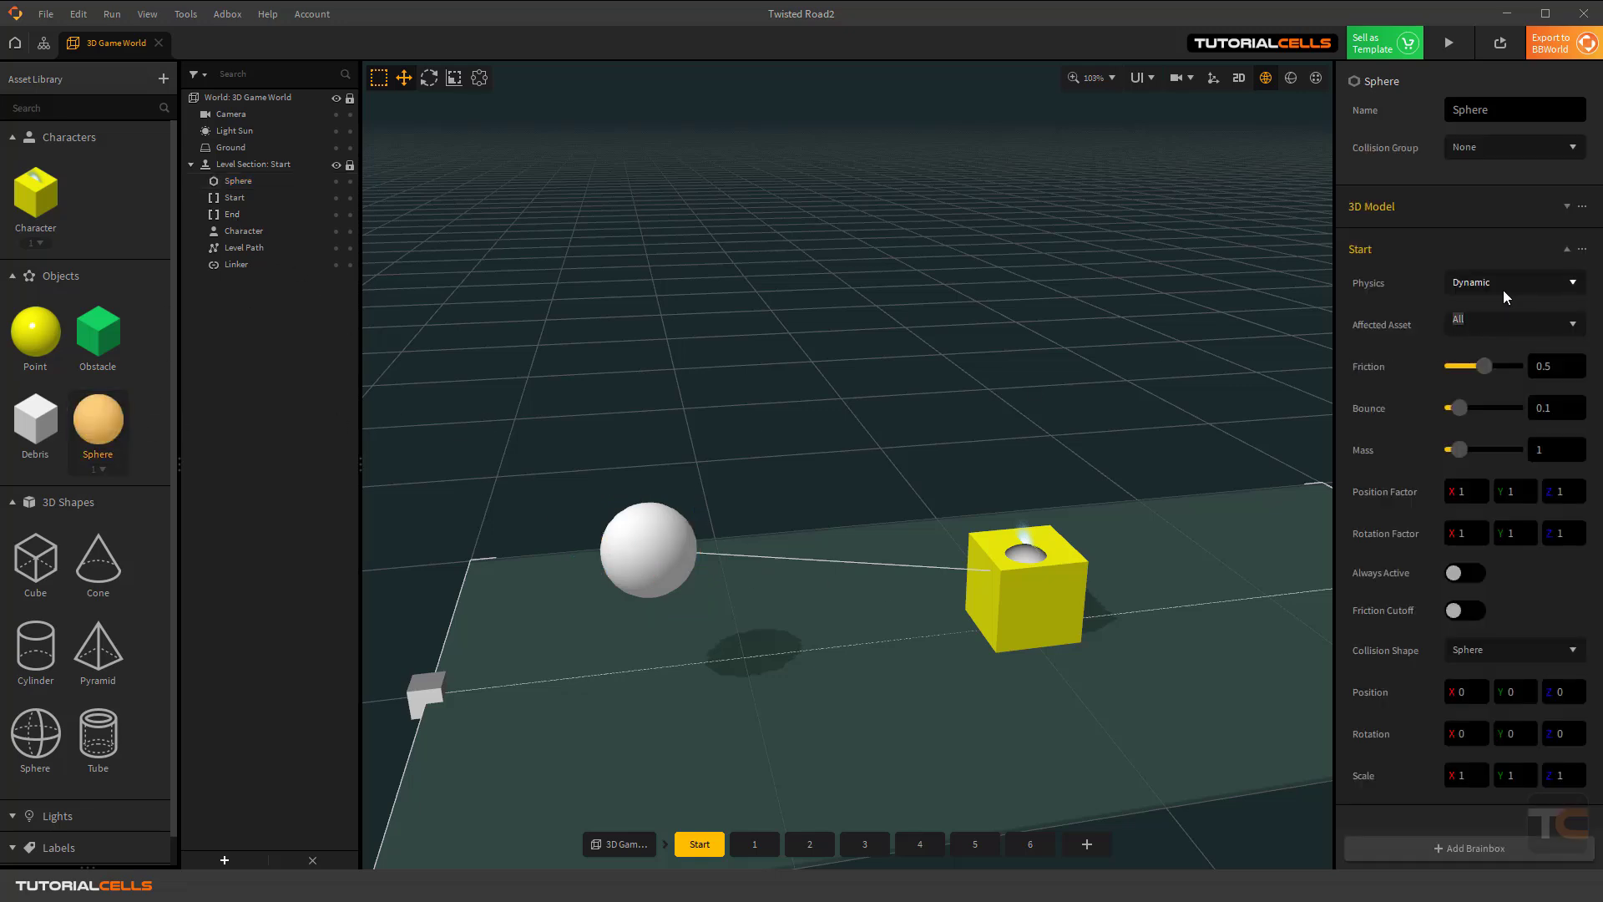
pyautogui.click(1505, 289)
pyautogui.click(1495, 390)
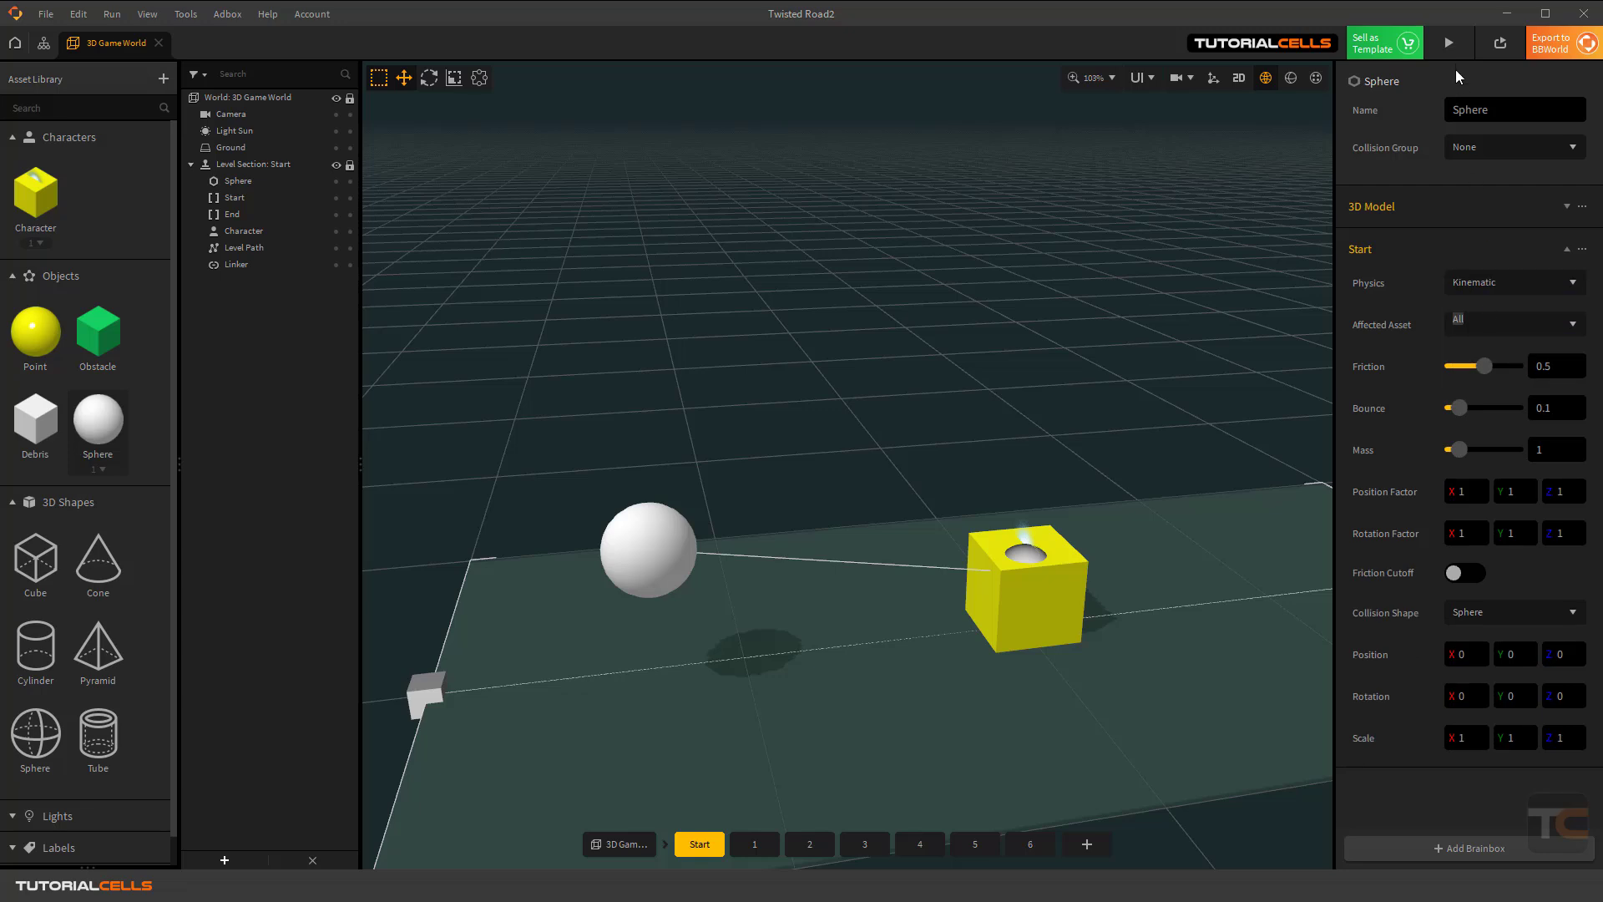
pyautogui.click(1448, 43)
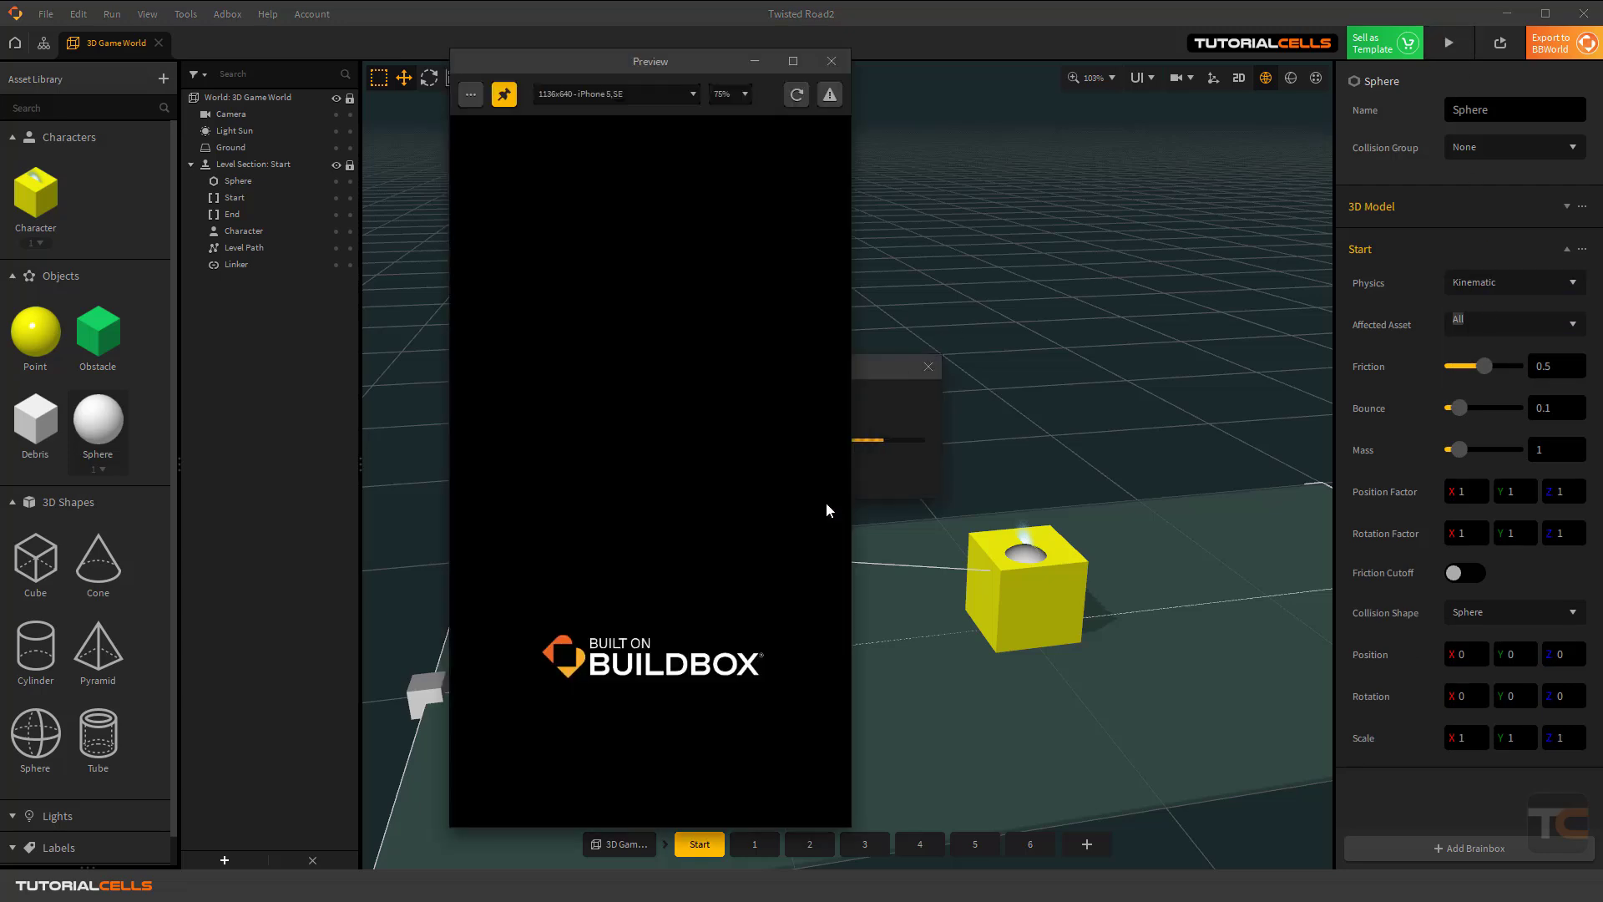
pyautogui.click(649, 590)
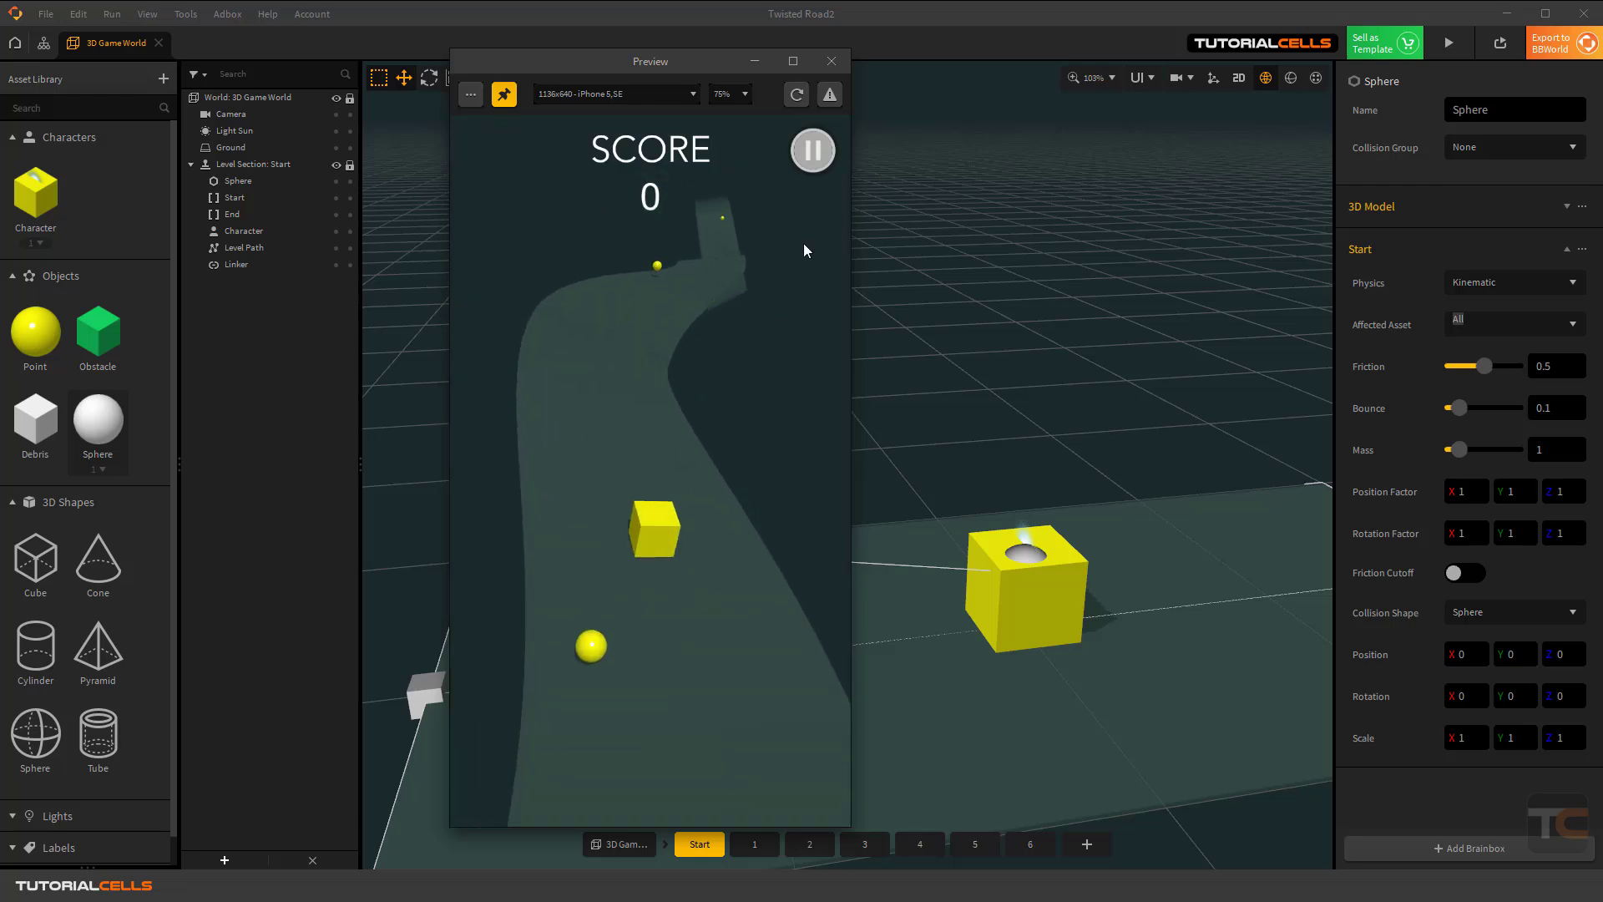
pyautogui.click(831, 61)
# Set the Sphere asset's physics to Dynamic and move the linker midway between the sphere and character, to about Z 1.4.
pyautogui.click(1476, 281)
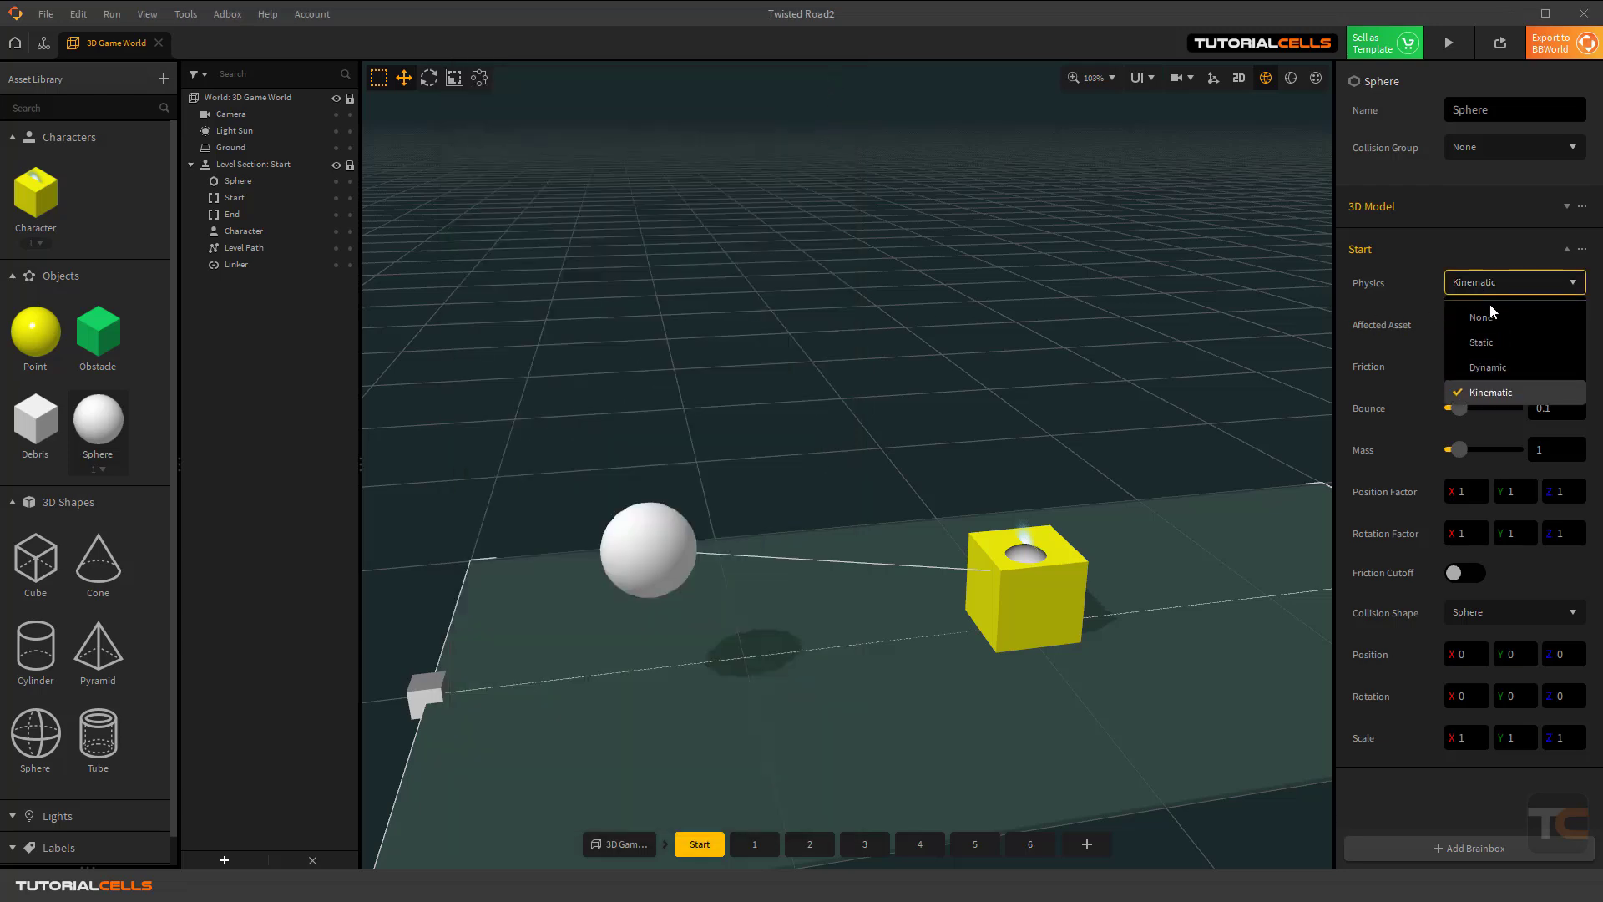
pyautogui.click(1495, 368)
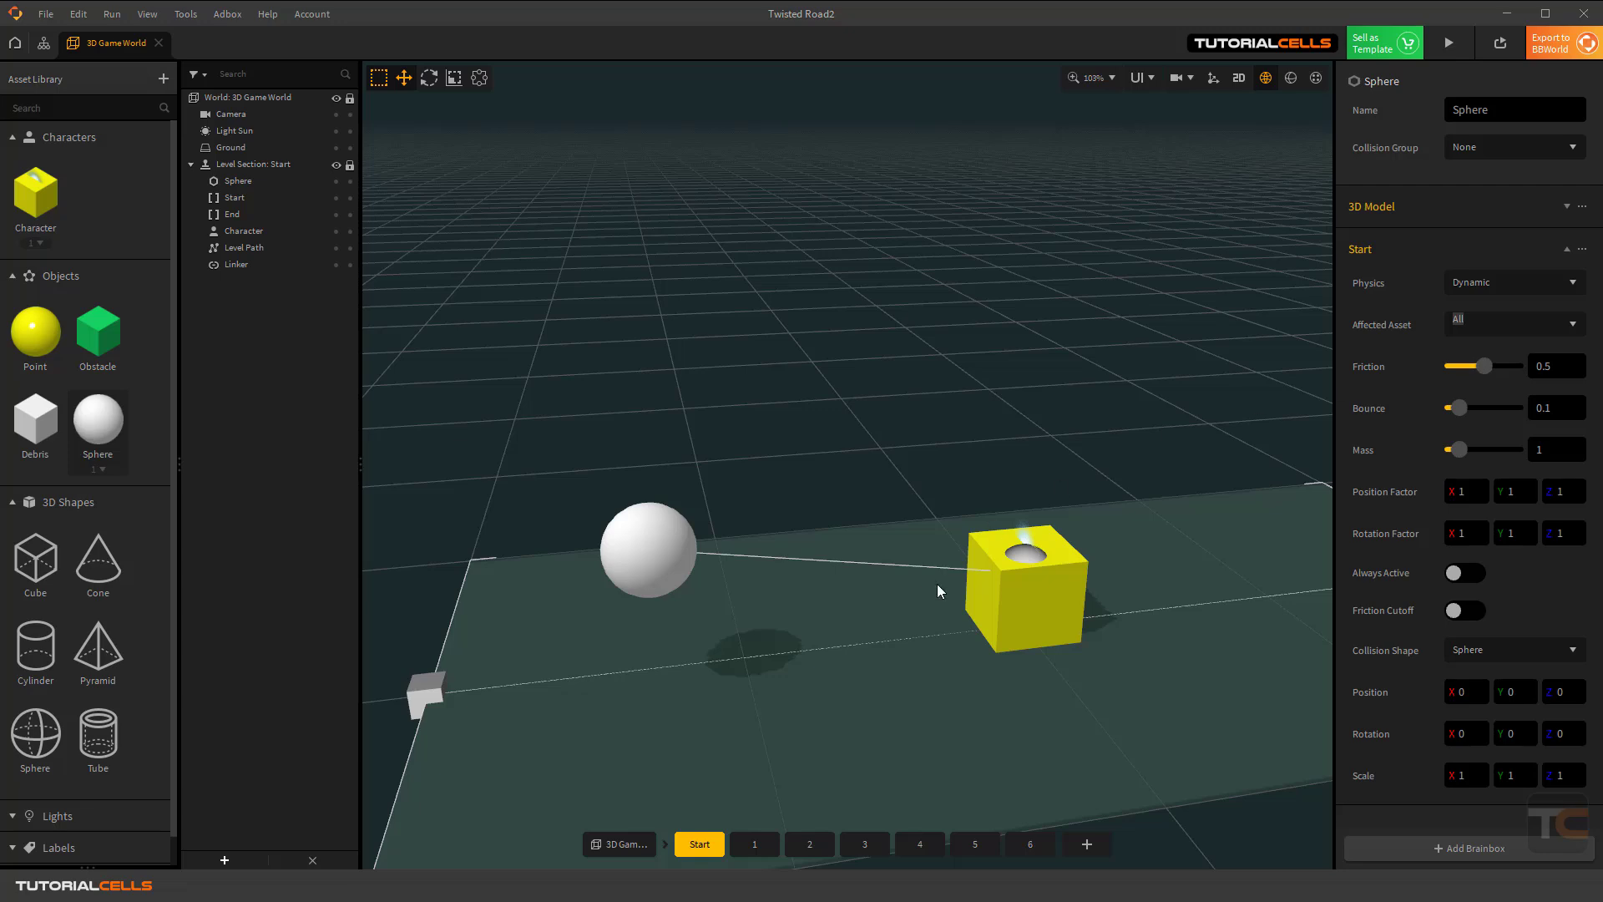
pyautogui.click(1026, 555)
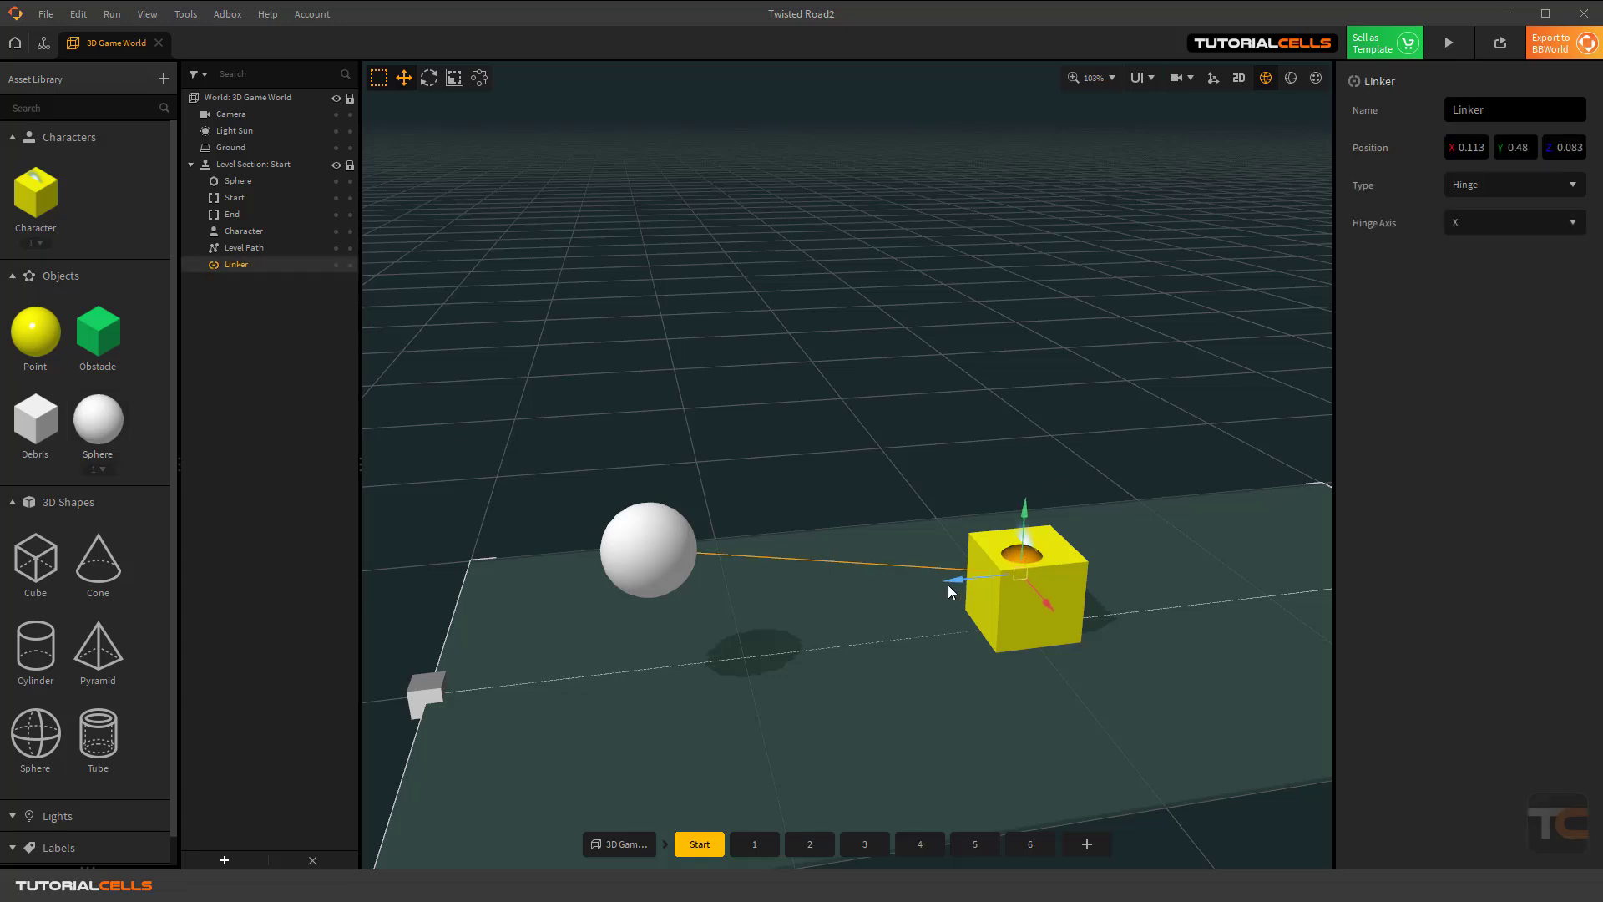
pyautogui.moveTo(948, 584); pyautogui.dragTo(756, 608)
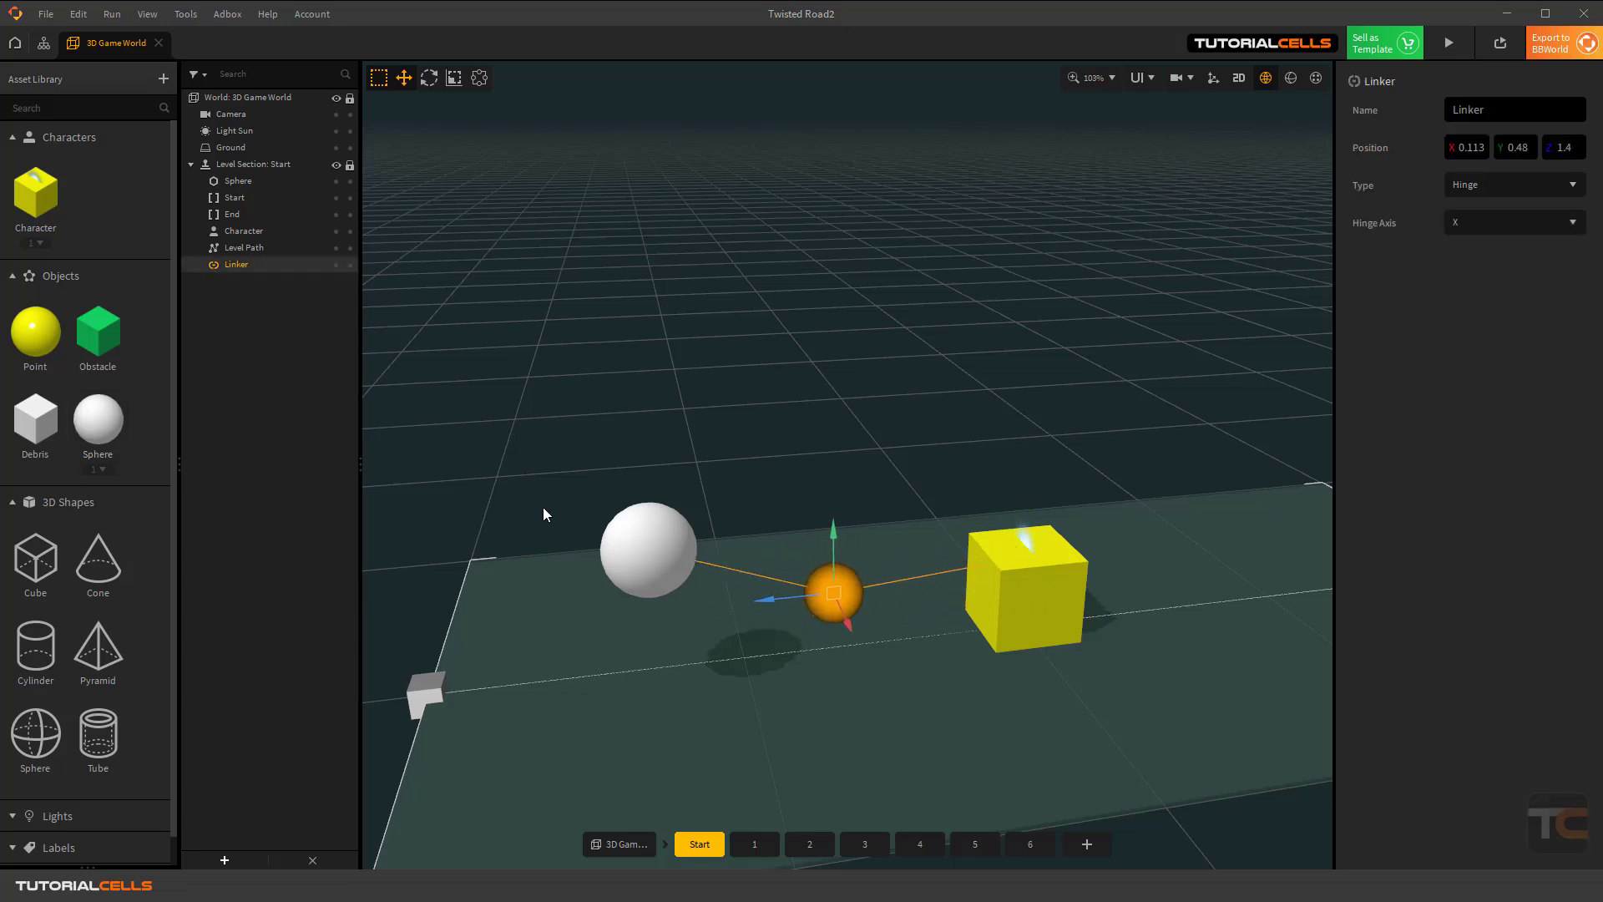